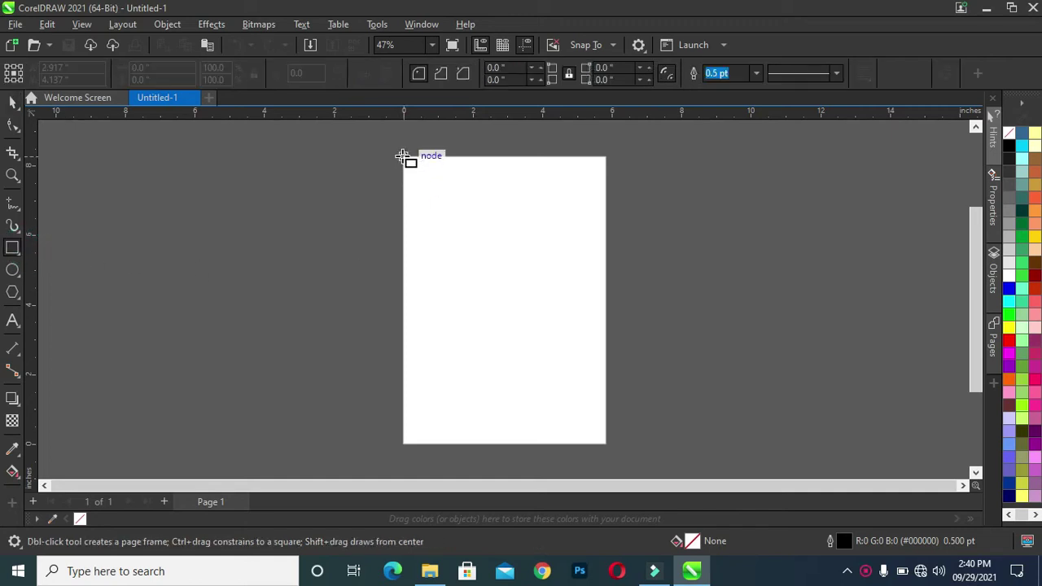
Draw a rectangle covering the whole page and select it.
drag(405, 156, 607, 444)
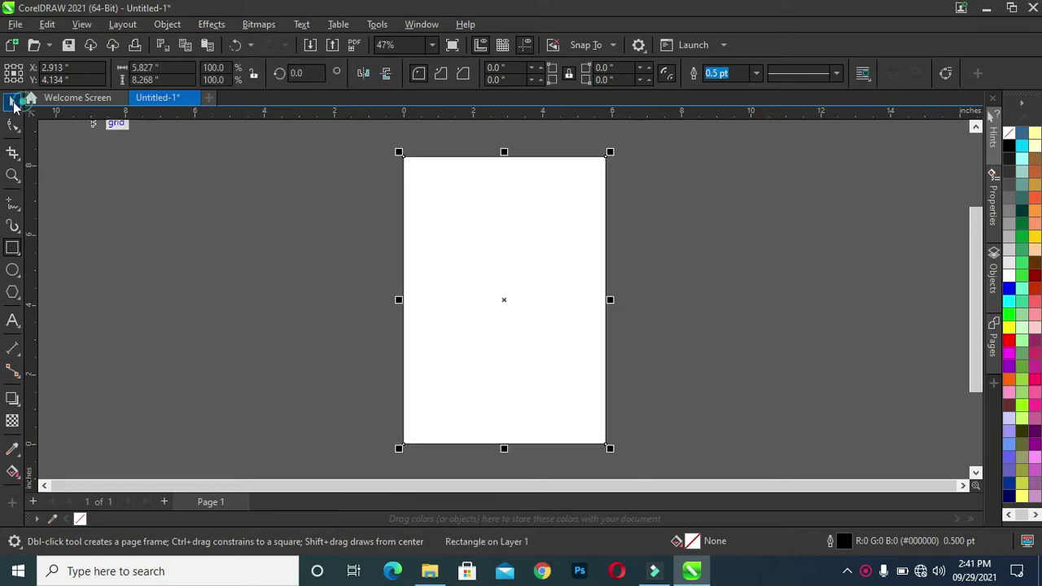
click(13, 104)
click(223, 286)
click(458, 283)
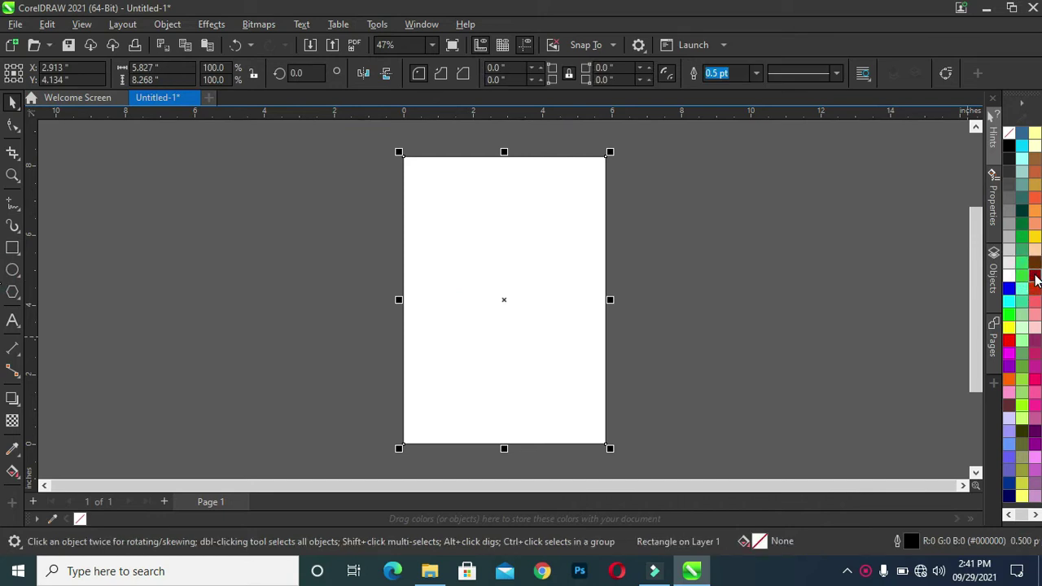
Fill the page rectangle with a dark red palette shade.
click(1035, 280)
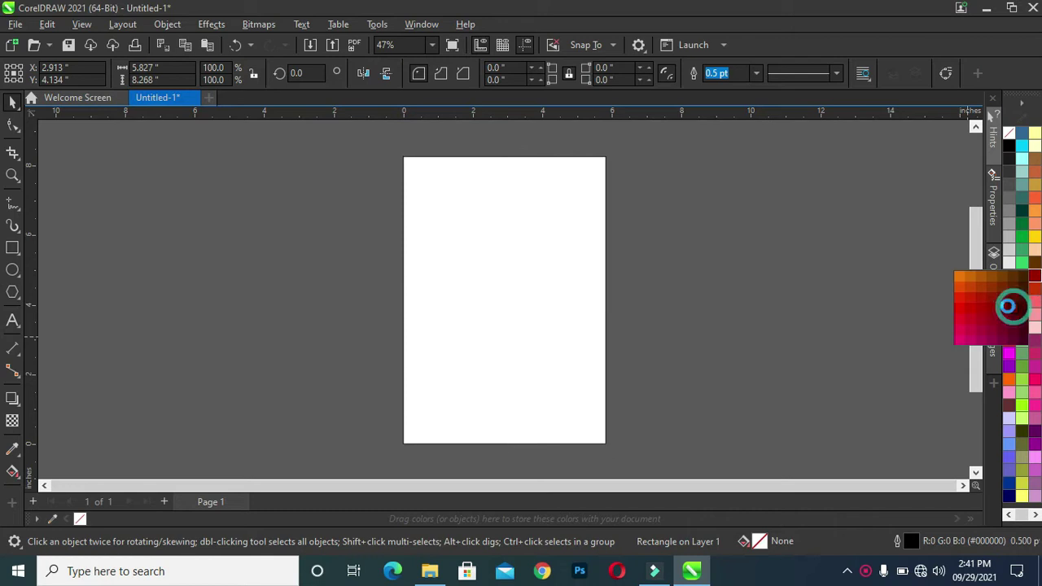
click(1014, 308)
click(21, 99)
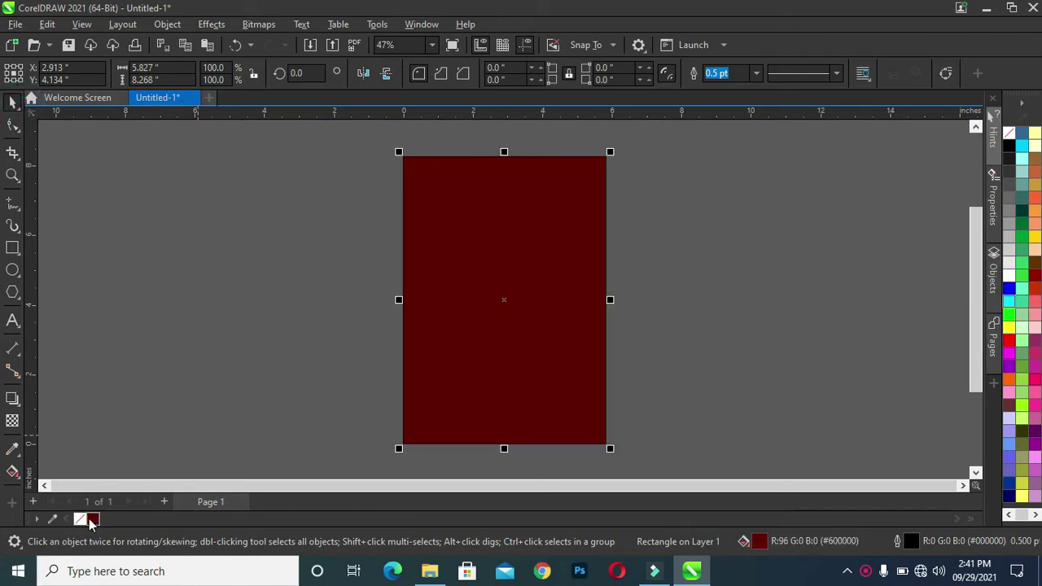
click(192, 419)
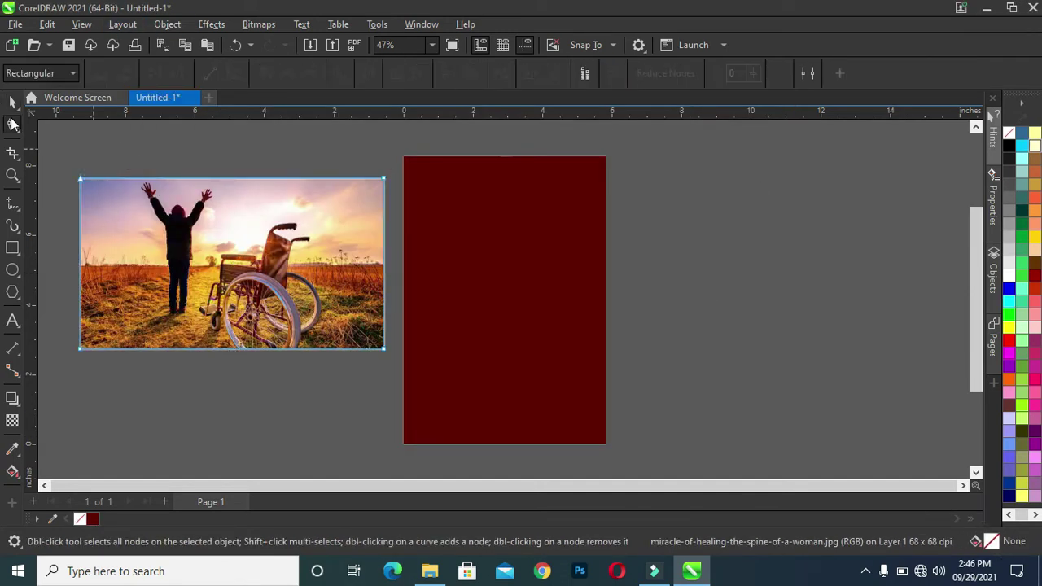
Apply an elliptical fountain fill to the rectangle with a red (#F21F1F) end colour.
click(13, 102)
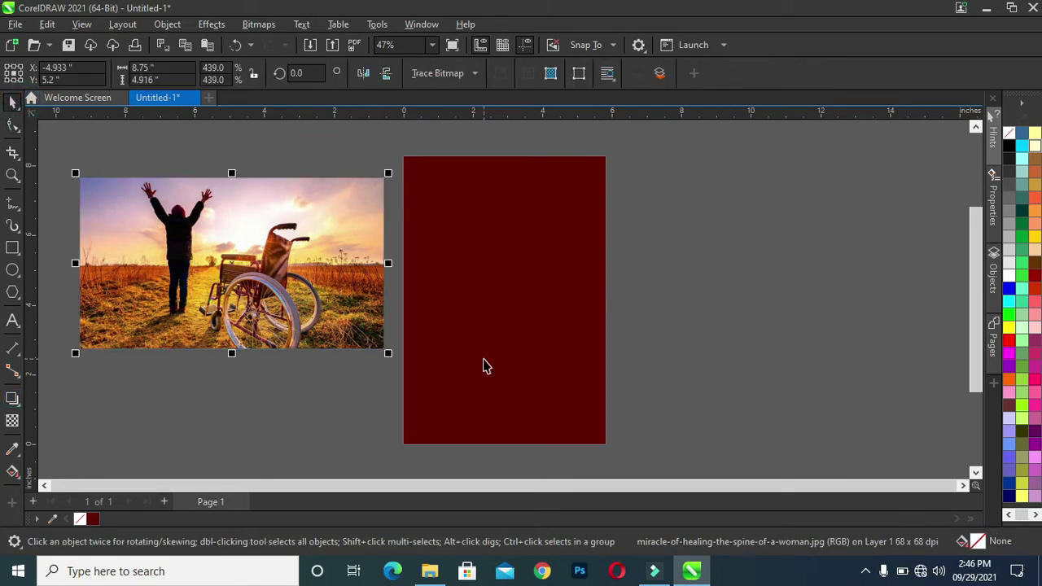
click(12, 471)
drag(491, 174, 500, 396)
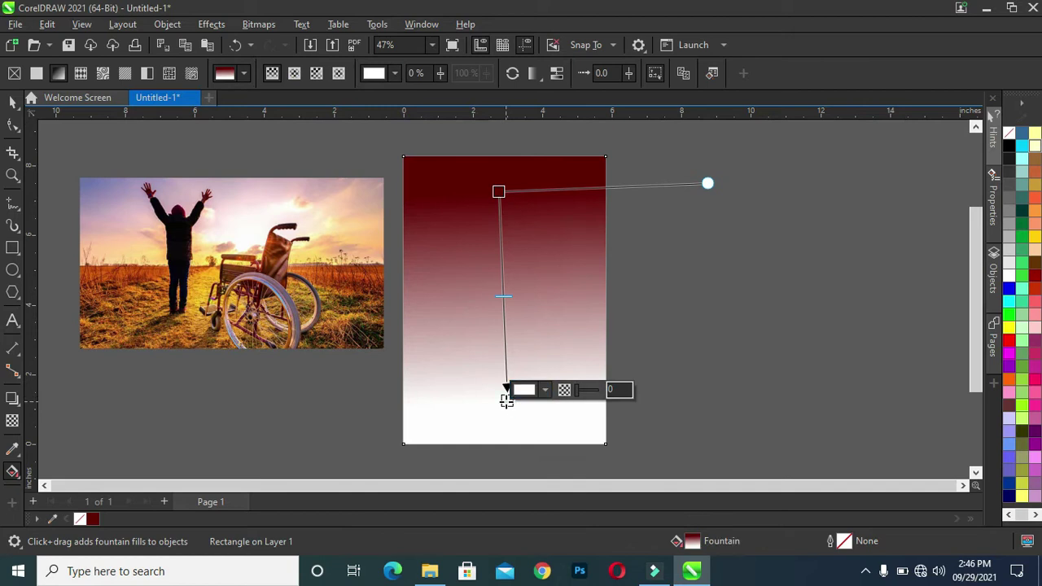
click(538, 393)
click(600, 210)
click(600, 209)
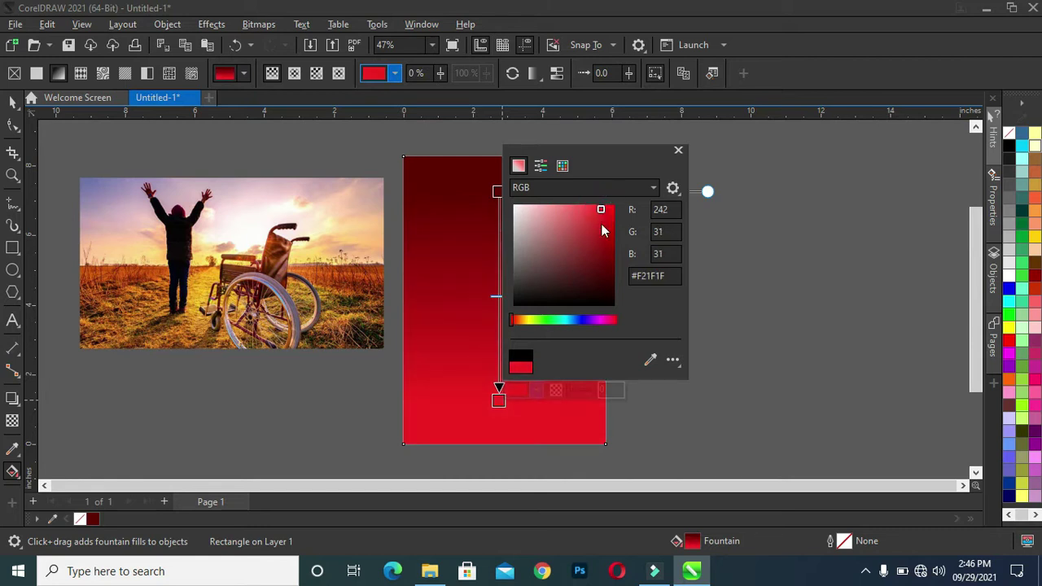
click(298, 73)
click(294, 74)
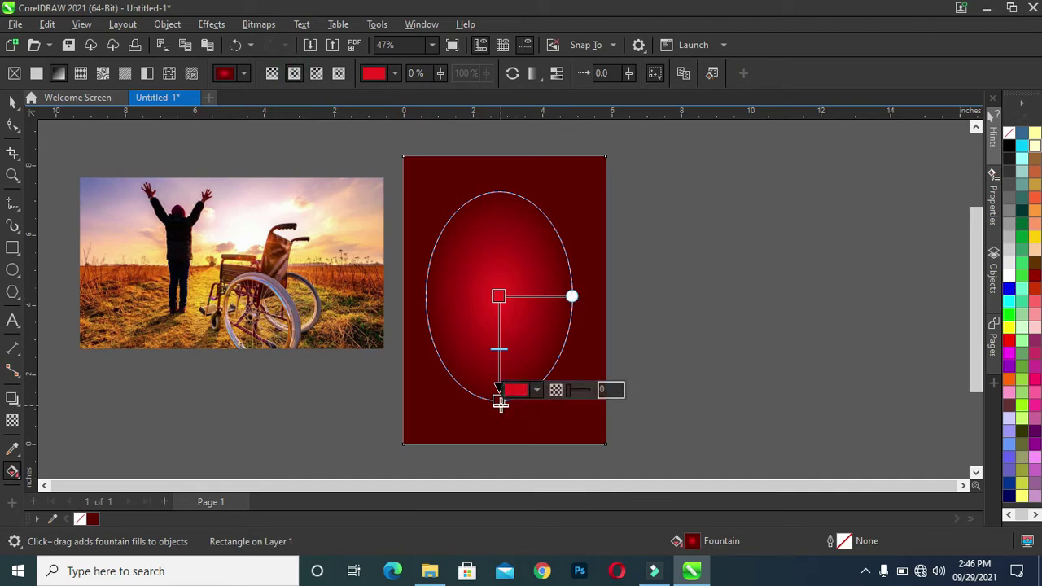
Adjust the fountain fill handles into a centred circular red glow with darker edges.
drag(498, 399, 498, 385)
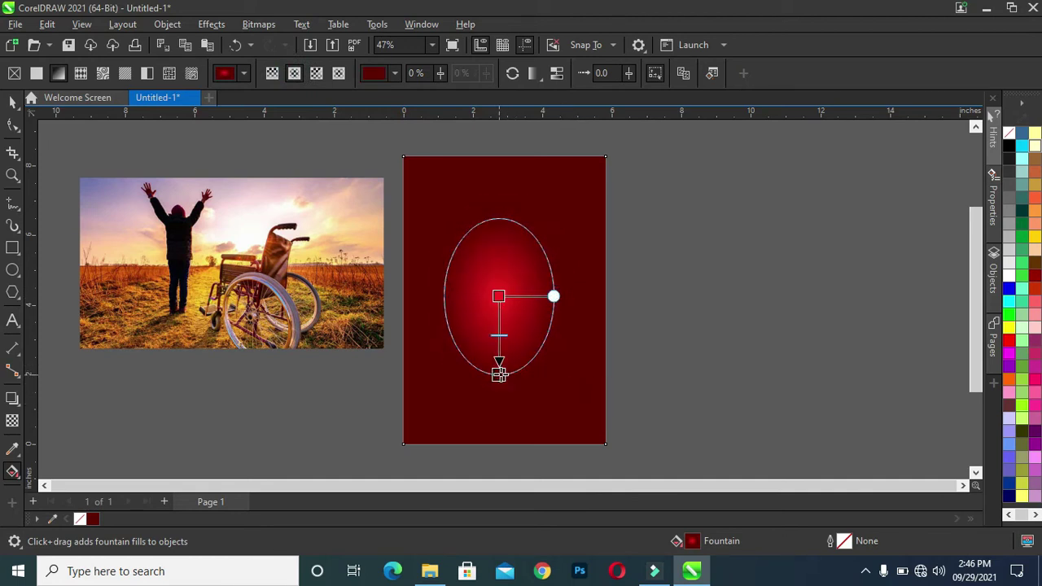
drag(498, 384, 498, 374)
drag(554, 297, 594, 296)
drag(500, 375, 499, 400)
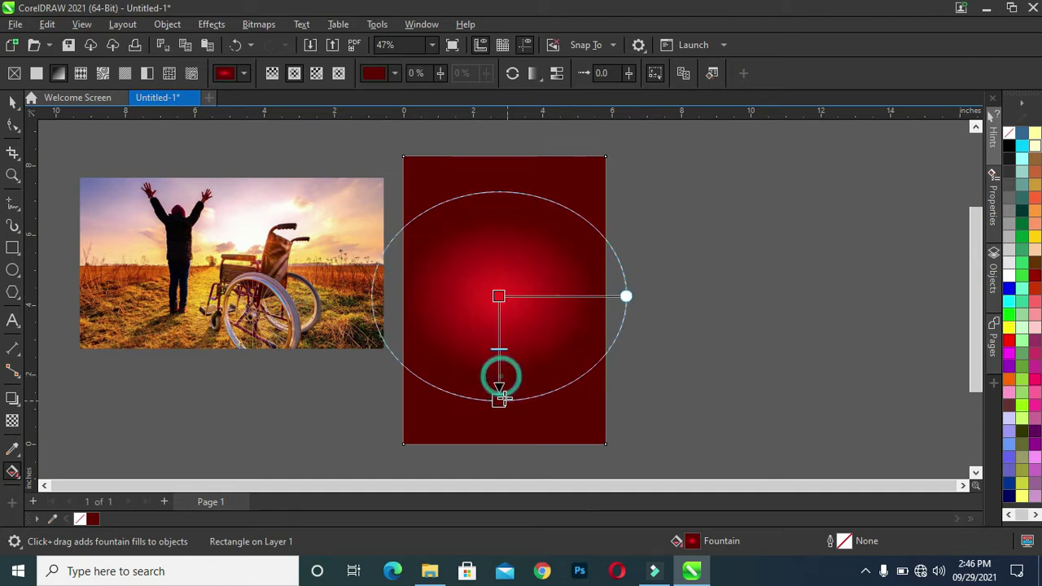
drag(625, 297, 593, 296)
drag(504, 402, 515, 402)
drag(606, 294, 622, 294)
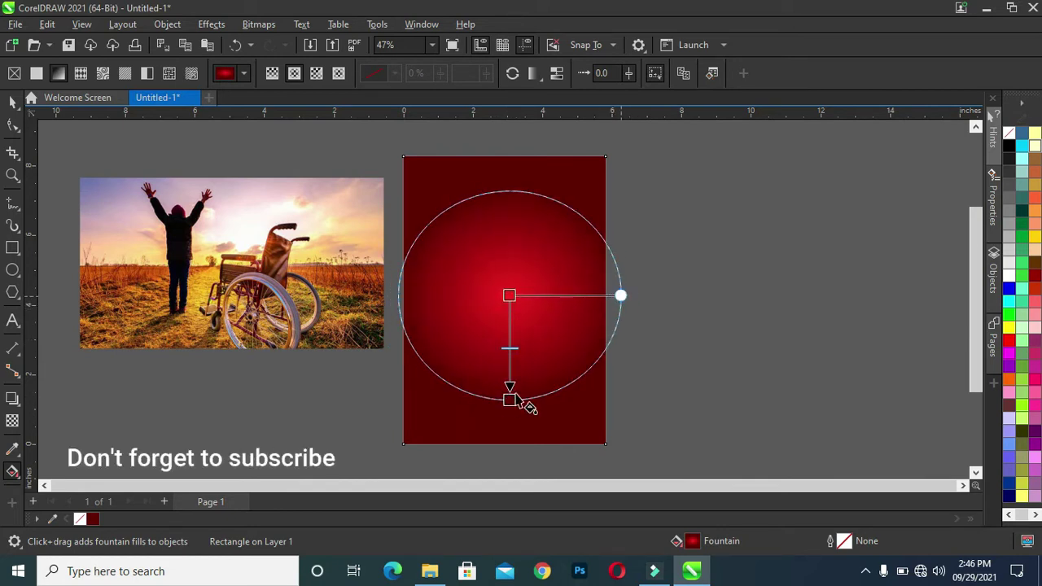
drag(509, 401, 510, 418)
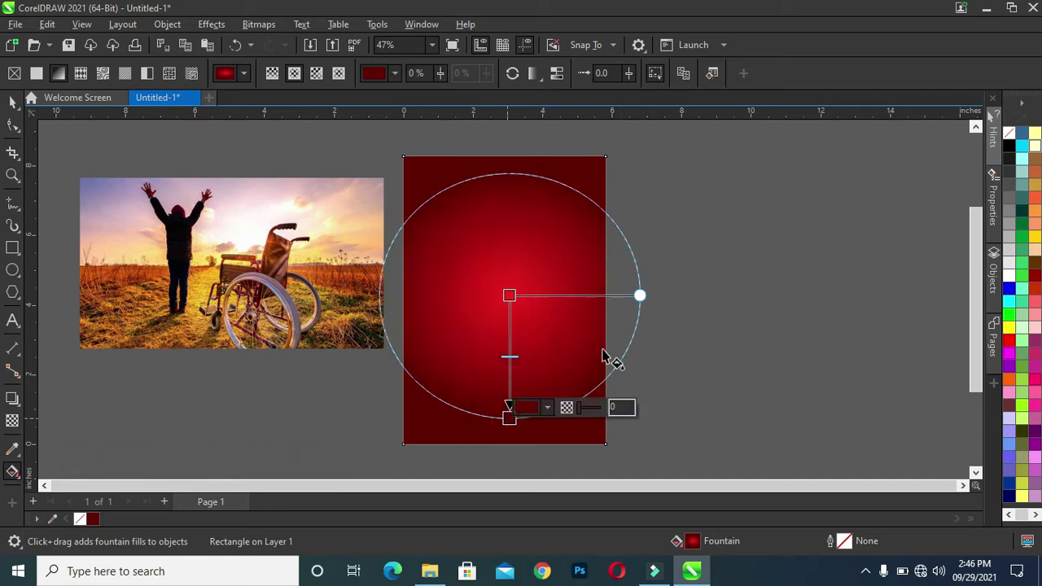
drag(639, 299, 636, 295)
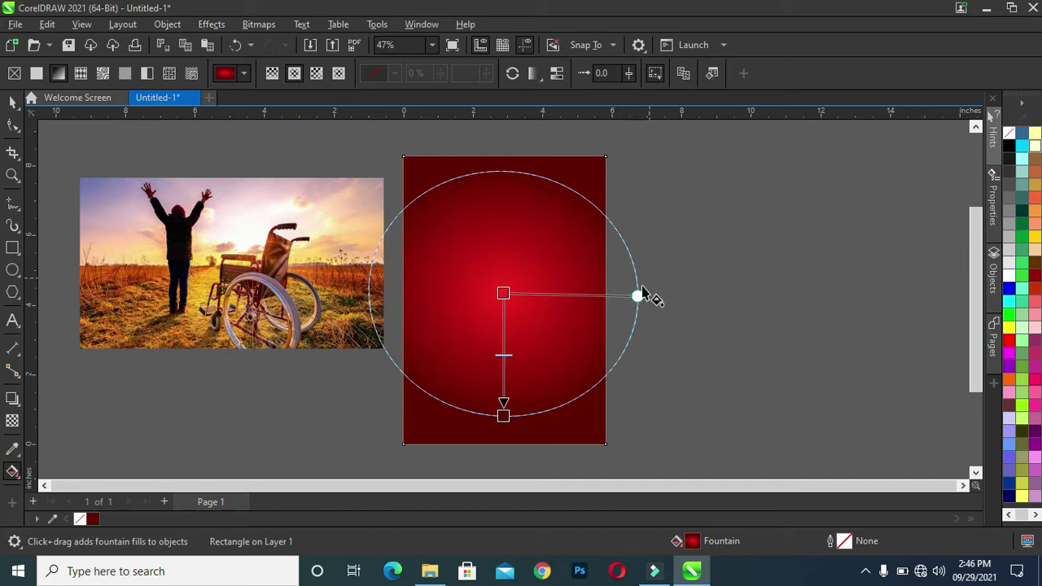
drag(638, 297, 619, 297)
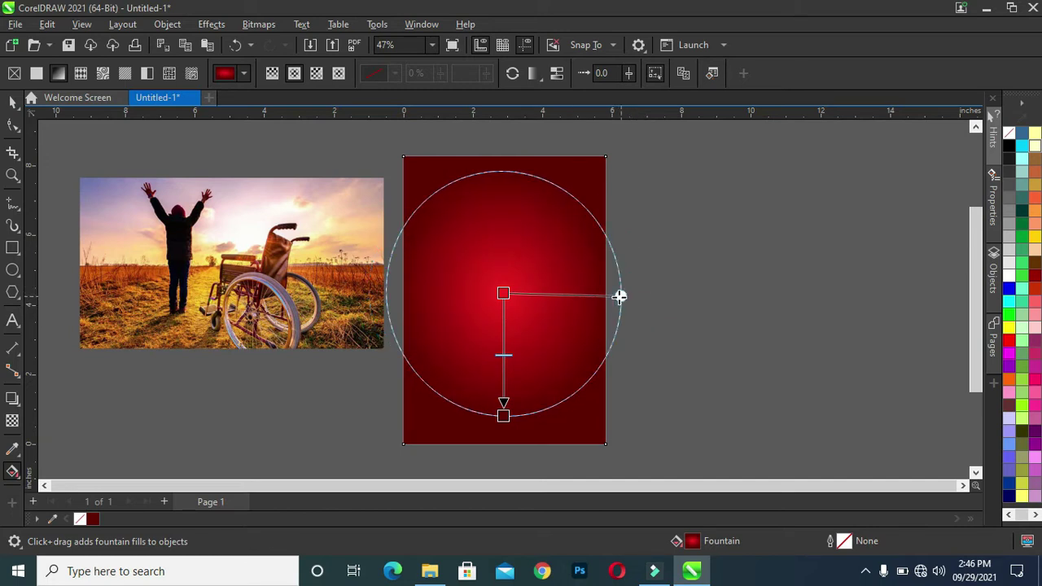
drag(504, 418, 507, 407)
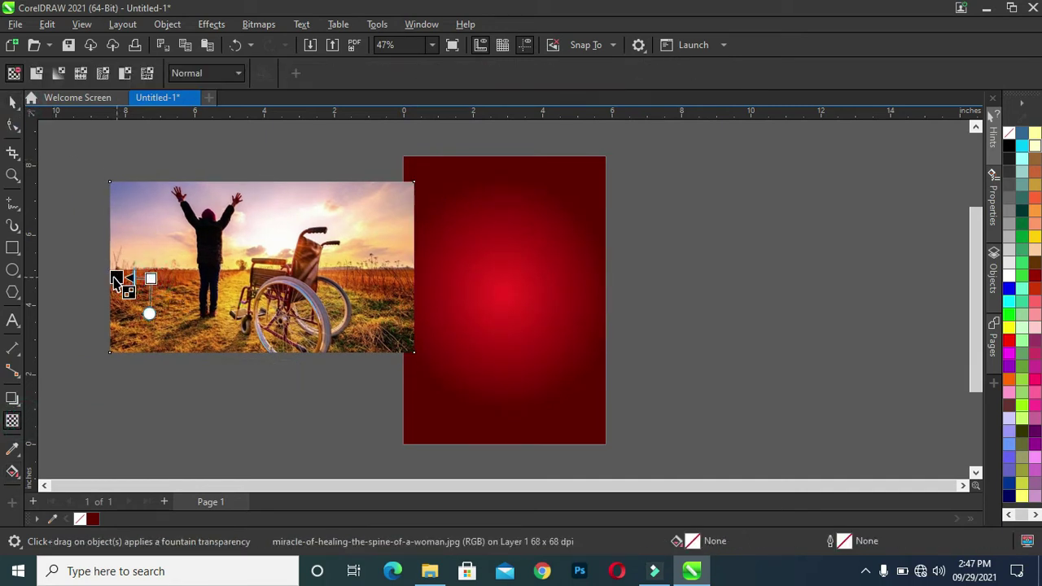
Fade the wheelchair photo's left edge with a fountain transparency and convert it to a bitmap.
drag(116, 280, 160, 280)
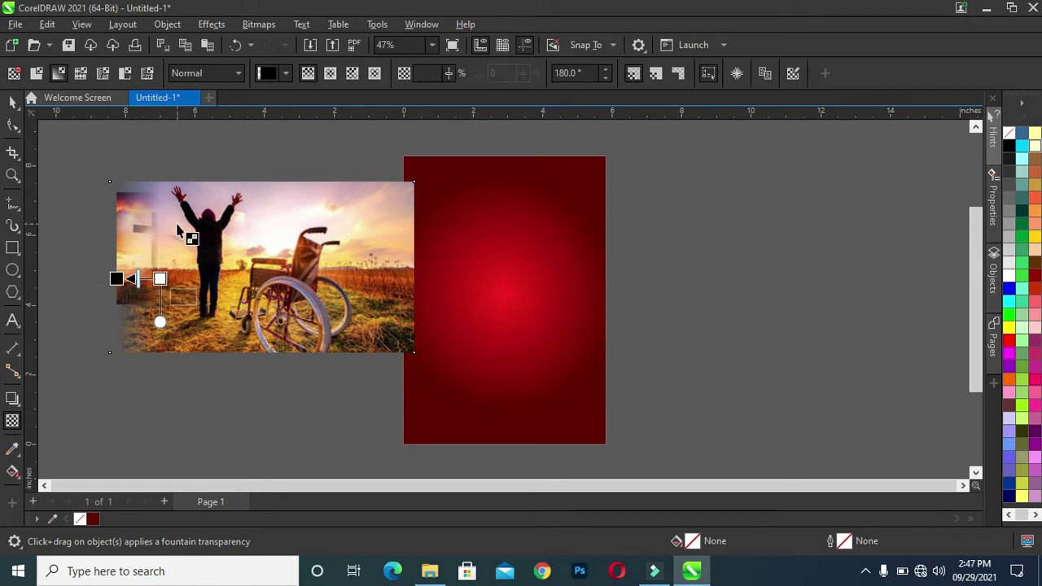
click(259, 25)
click(470, 223)
click(528, 373)
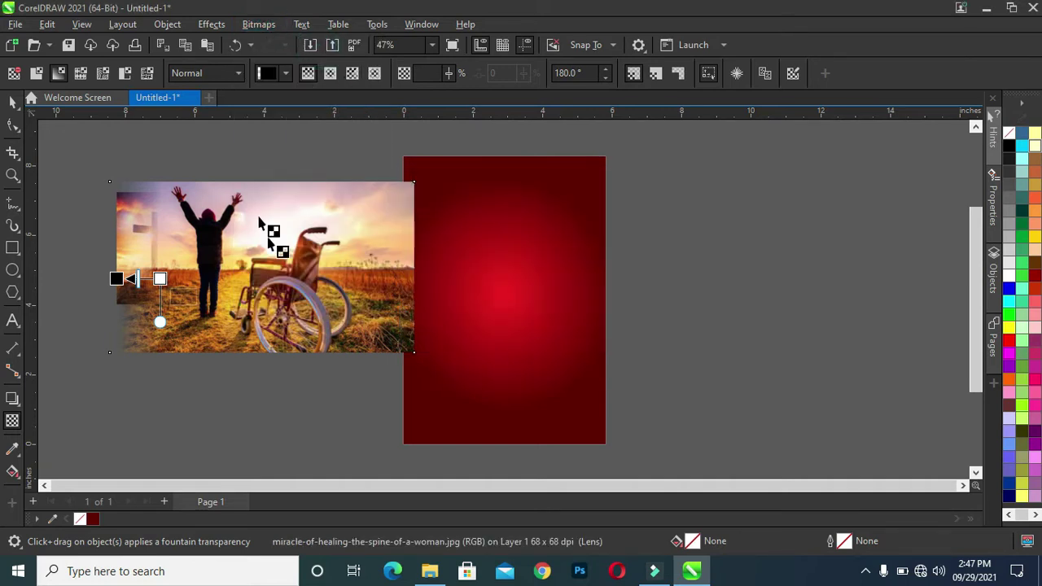
Fade the photo's bottom edge to transparent and convert it to a bitmap.
mouse_move(246, 306)
mouse_down()
mouse_move(247, 358)
mouse_move(247, 349)
mouse_up()
mouse_move(246, 305)
mouse_down()
mouse_move(246, 288)
mouse_move(249, 305)
mouse_up()
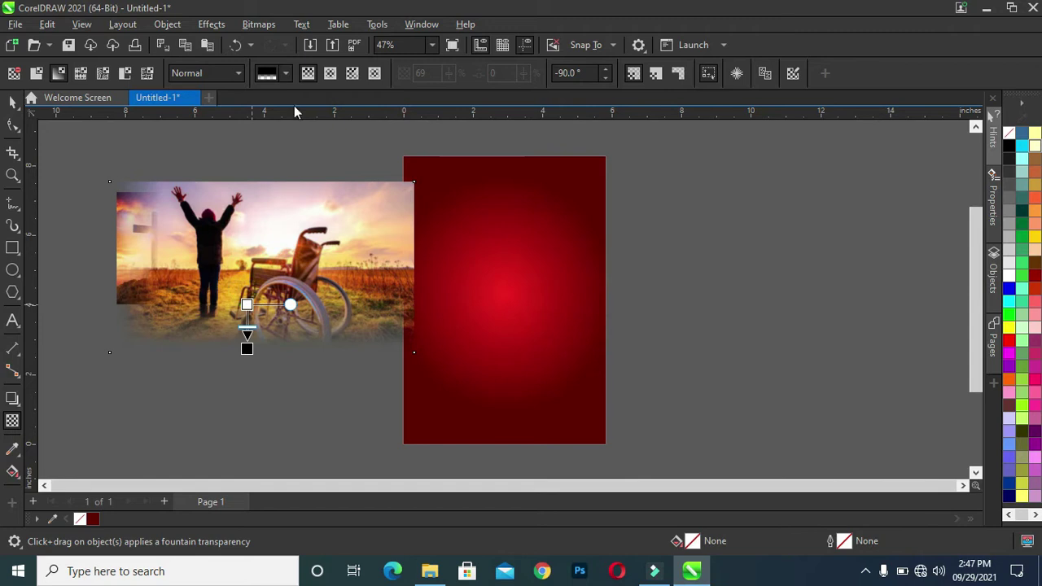
click(259, 24)
click(302, 42)
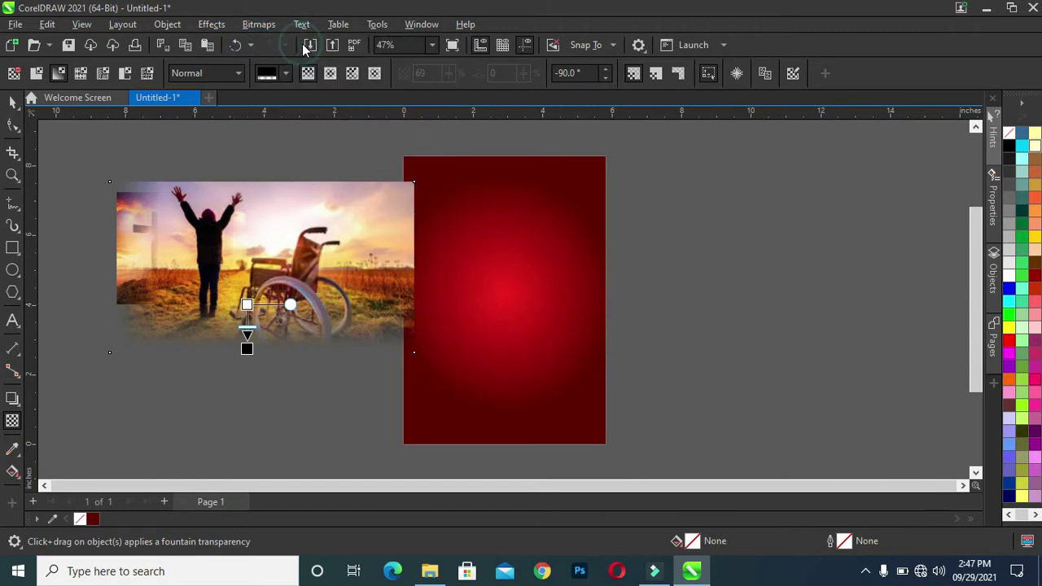
key(Escape)
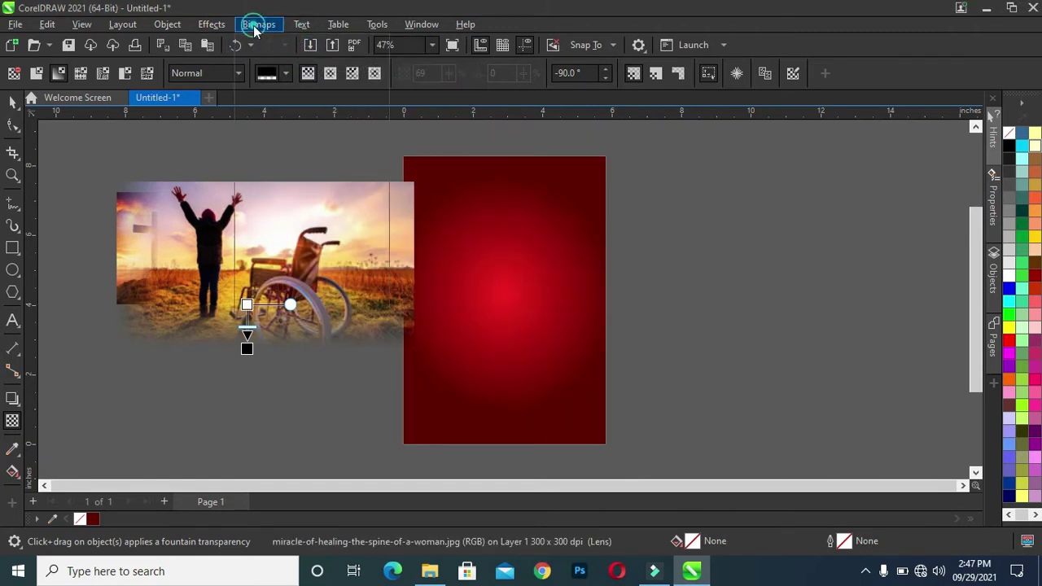
click(254, 25)
click(275, 43)
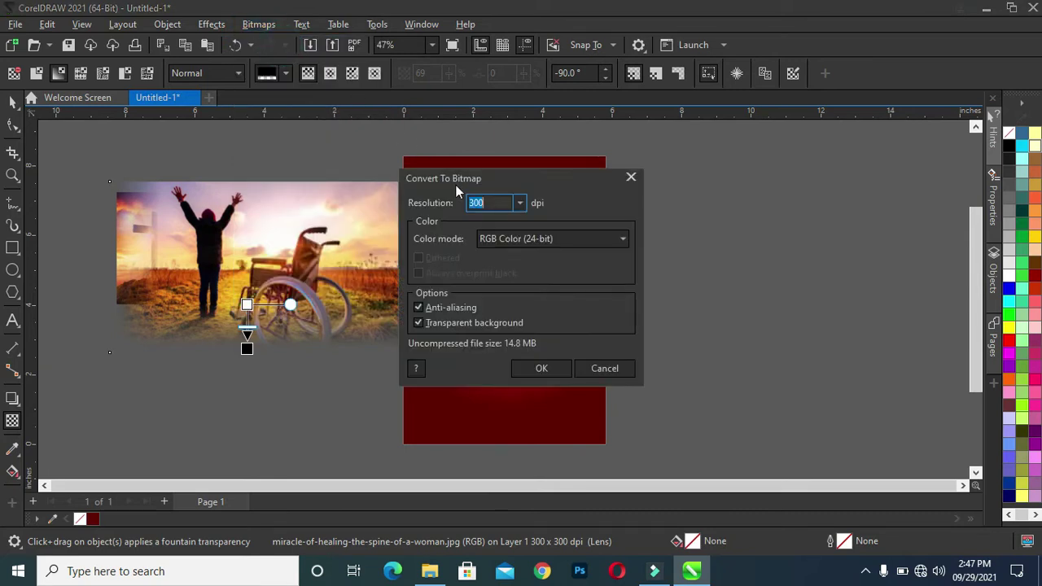
click(522, 369)
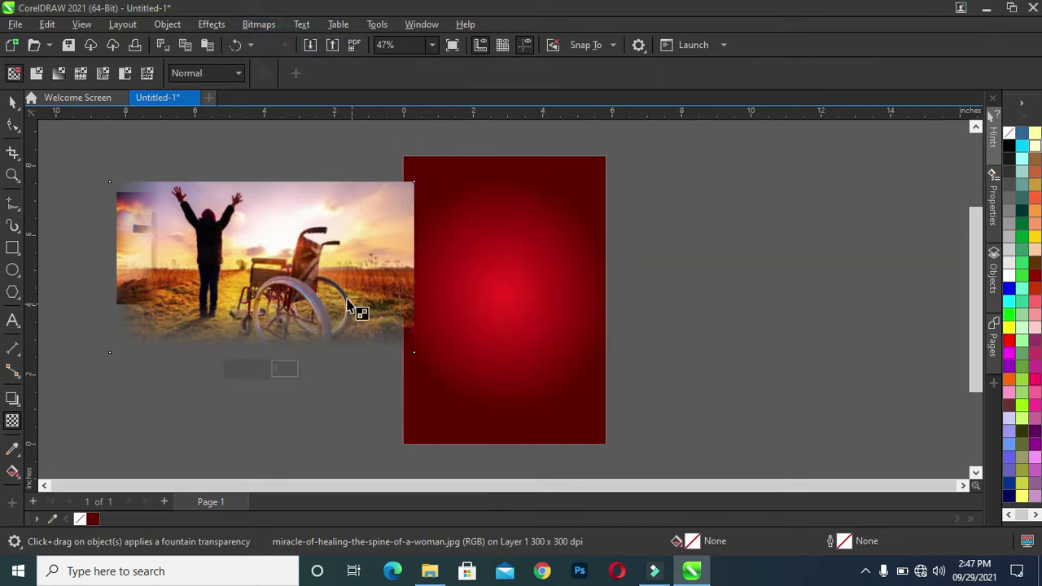
Fade the photo's right edge to transparent and convert it to a bitmap.
drag(350, 279, 405, 280)
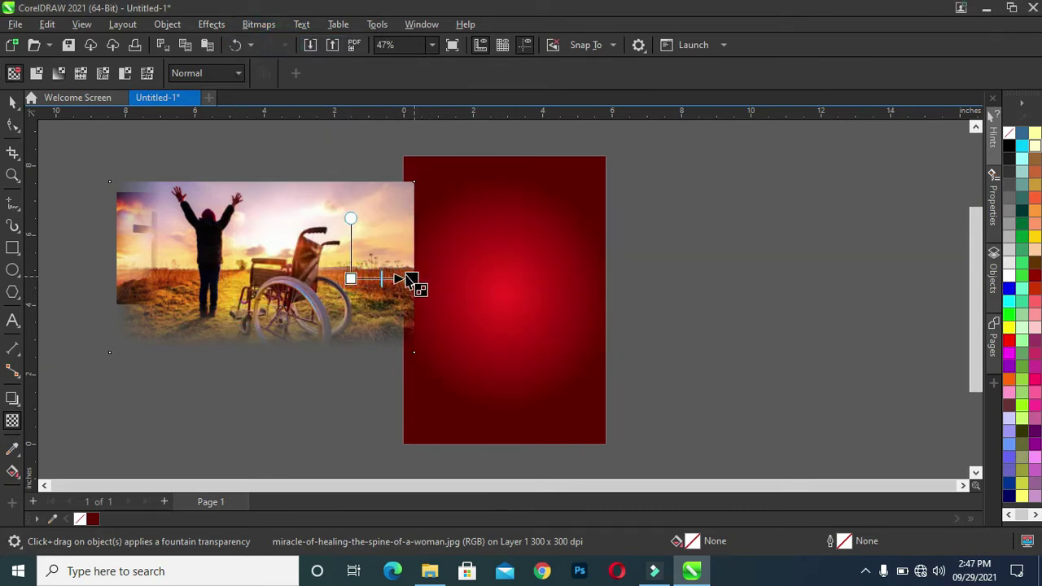
click(261, 24)
click(293, 42)
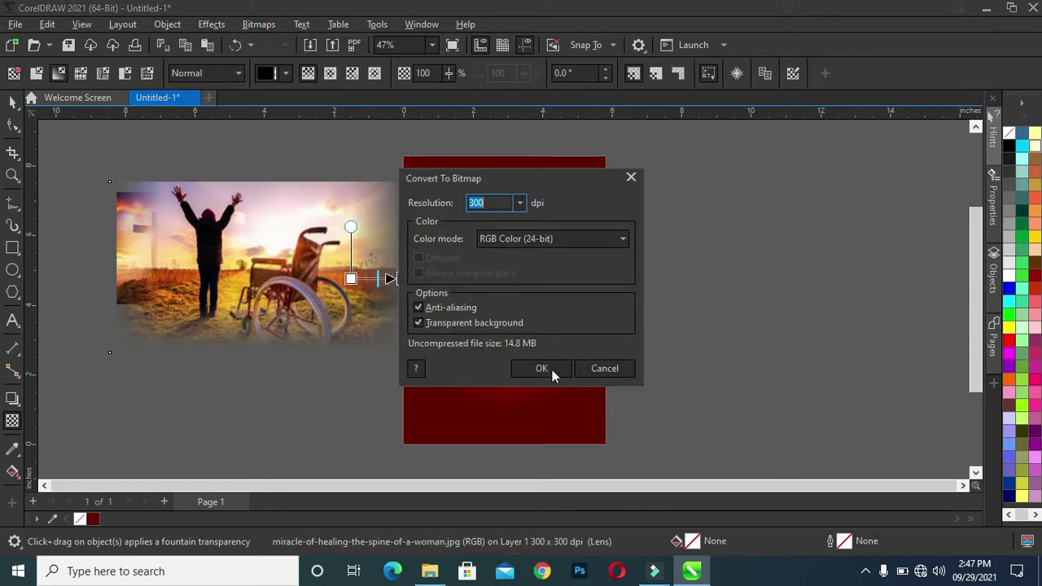
click(581, 369)
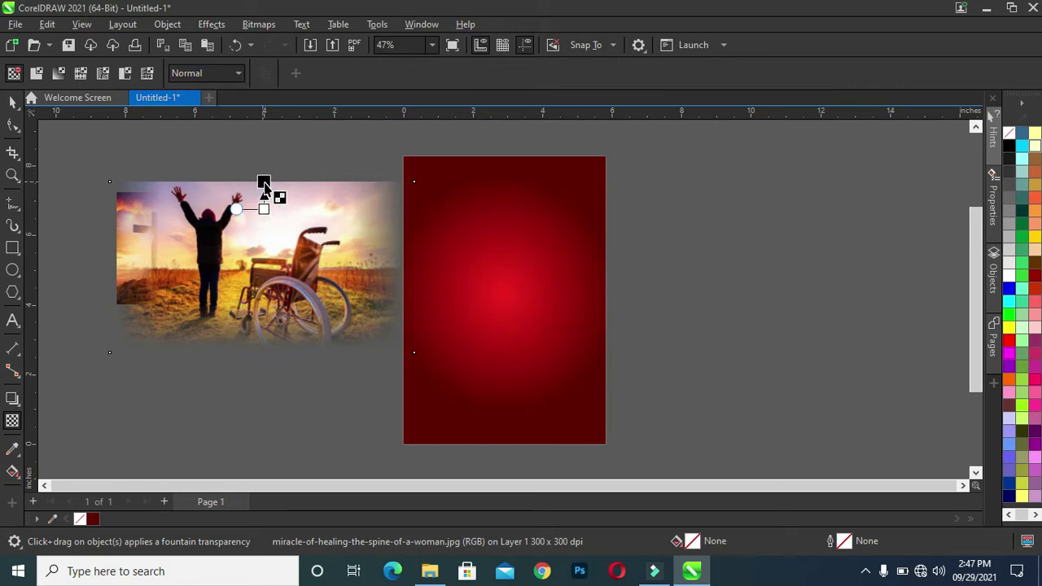
Fade the photo's top edge to transparent and convert it to a bitmap.
drag(265, 209, 263, 181)
click(263, 201)
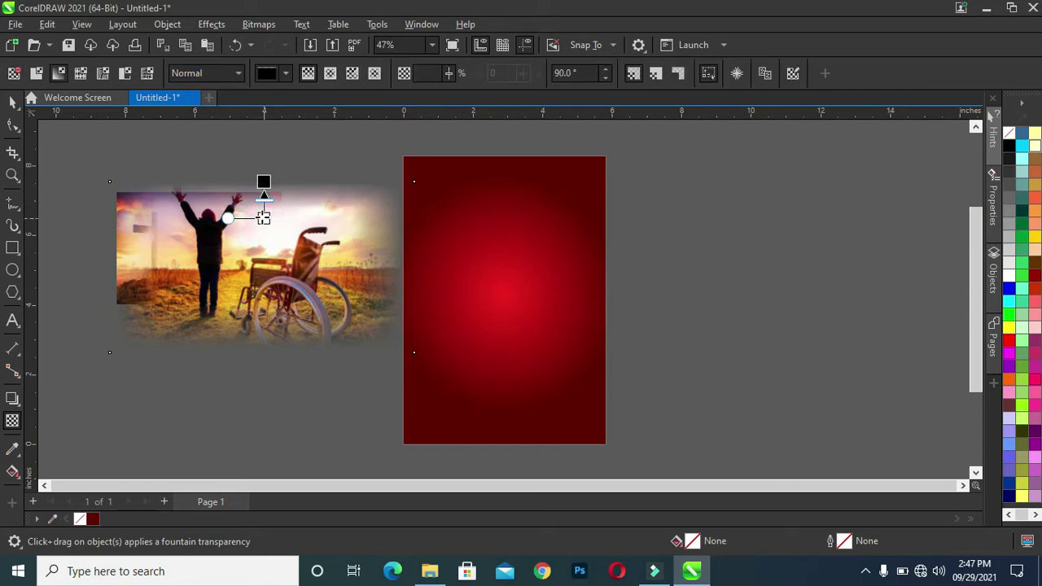
drag(262, 209, 261, 216)
click(262, 181)
click(241, 25)
click(268, 41)
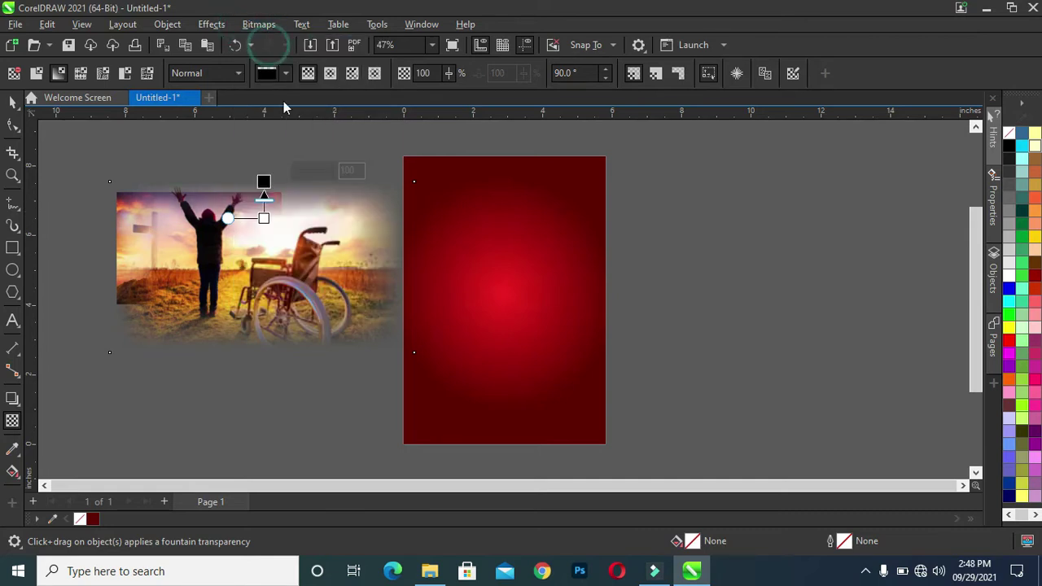
click(547, 372)
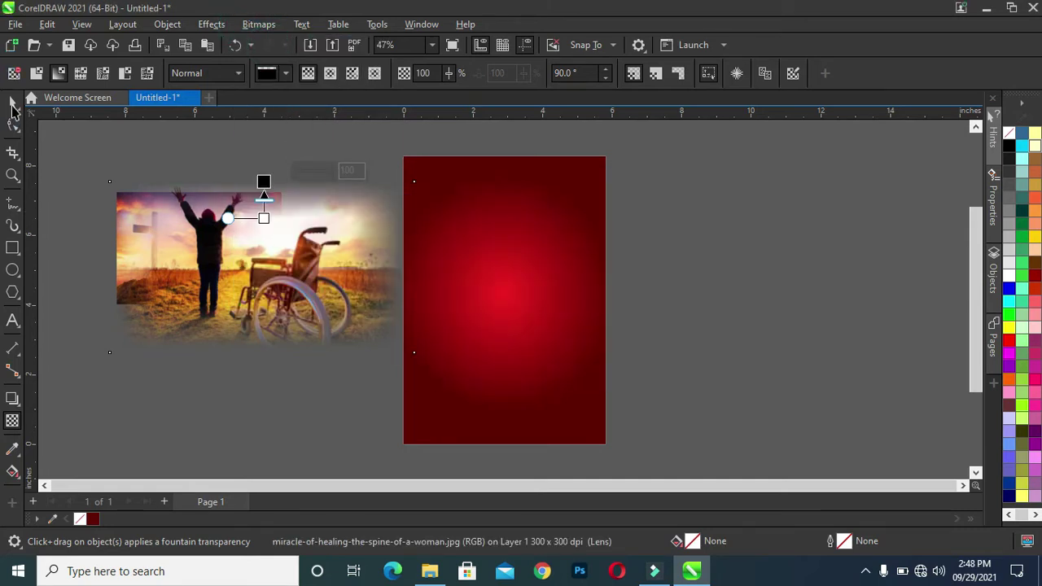
click(16, 104)
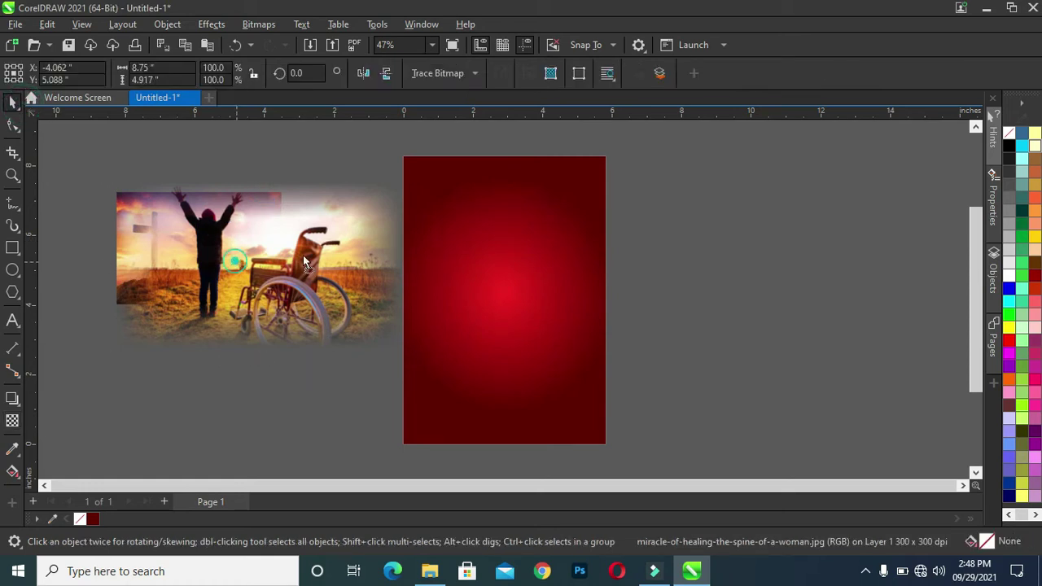
Scale the faded wheelchair photo to 65.7% and position it across the top of the page.
mouse_move(238, 264)
mouse_down()
mouse_move(512, 222)
mouse_move(541, 246)
mouse_up()
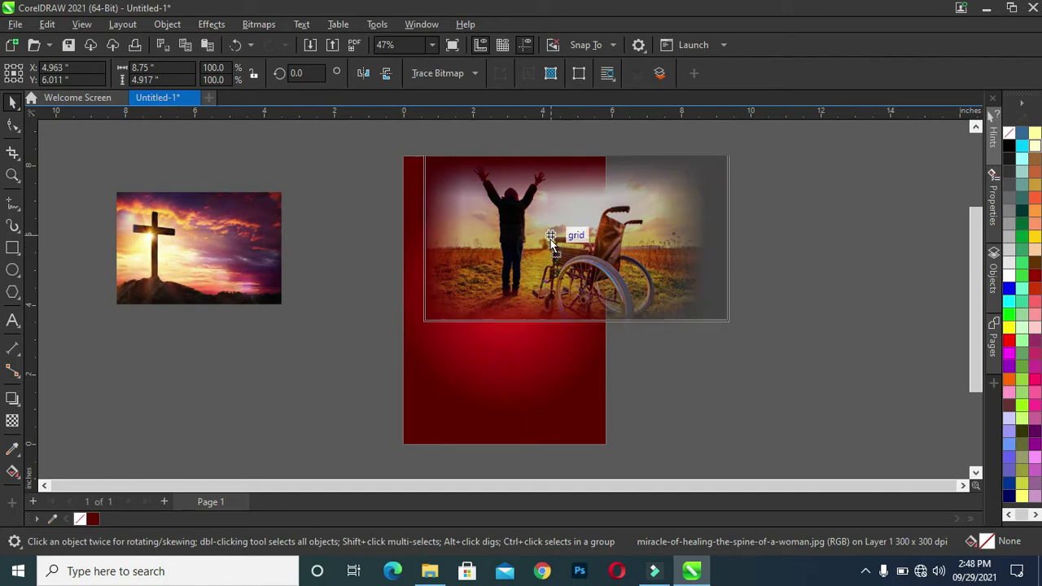
drag(541, 247, 543, 236)
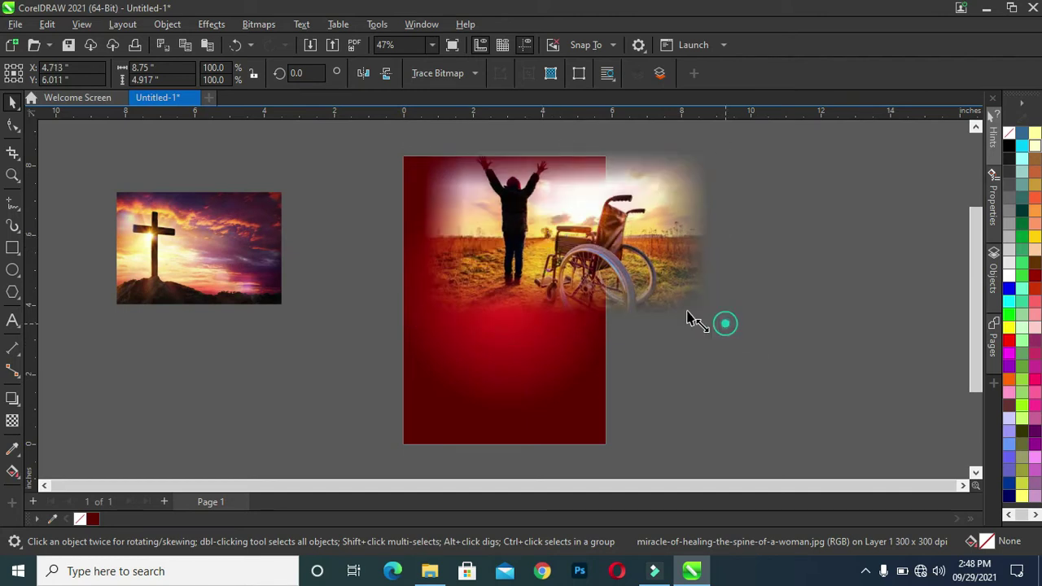
drag(724, 325, 649, 282)
drag(542, 242, 553, 242)
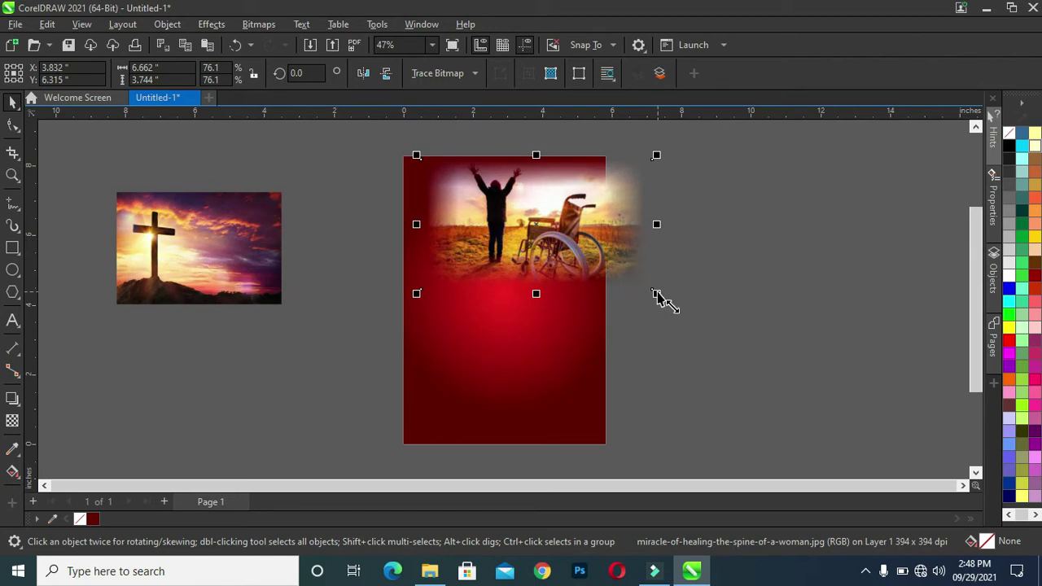
drag(657, 294, 625, 277)
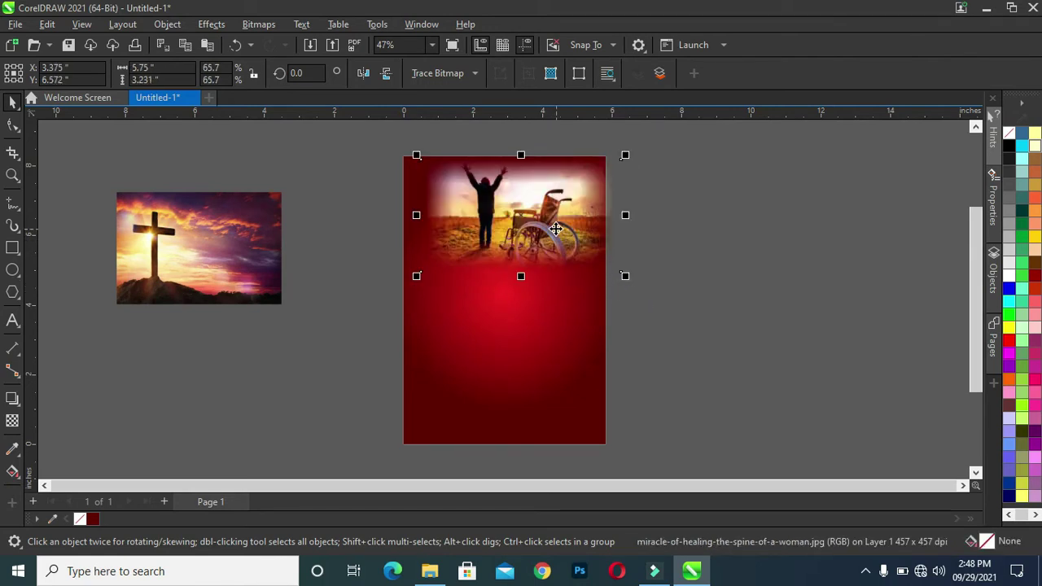
drag(544, 227, 544, 228)
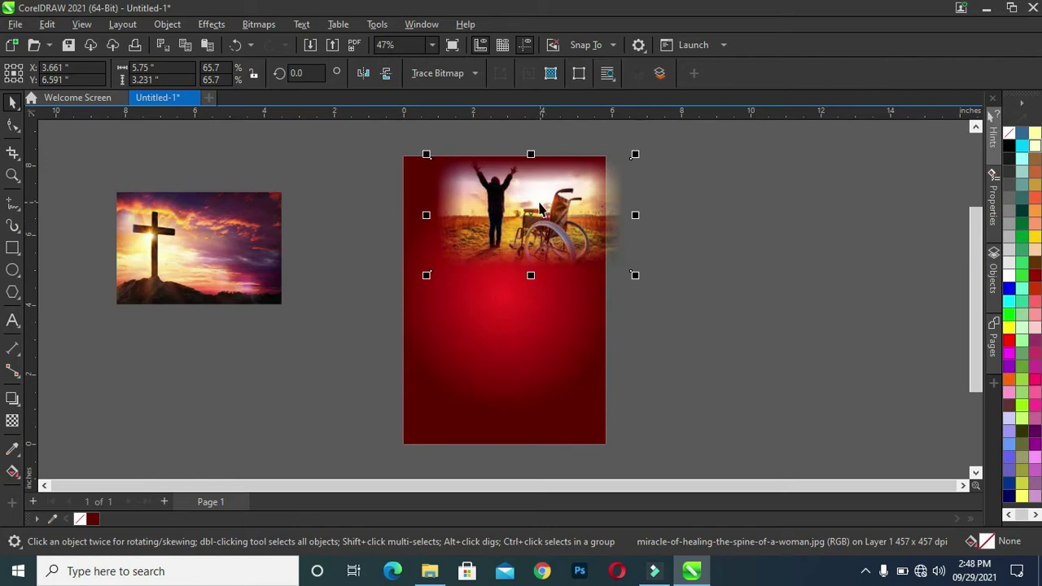
key(z)
drag(367, 133, 690, 329)
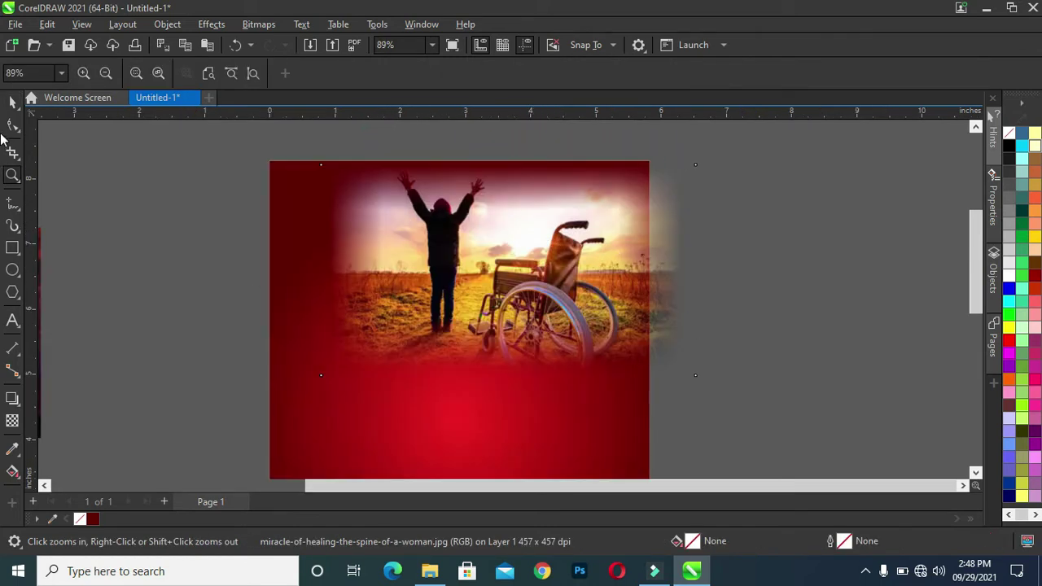
Give the wheelchair photo a uniform transparency of 53.
click(11, 102)
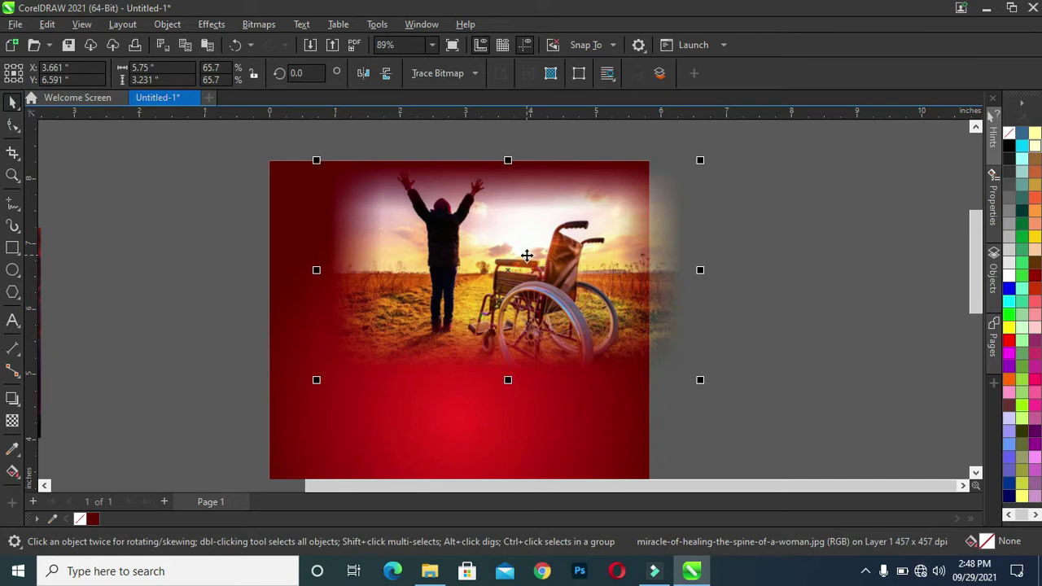
click(12, 421)
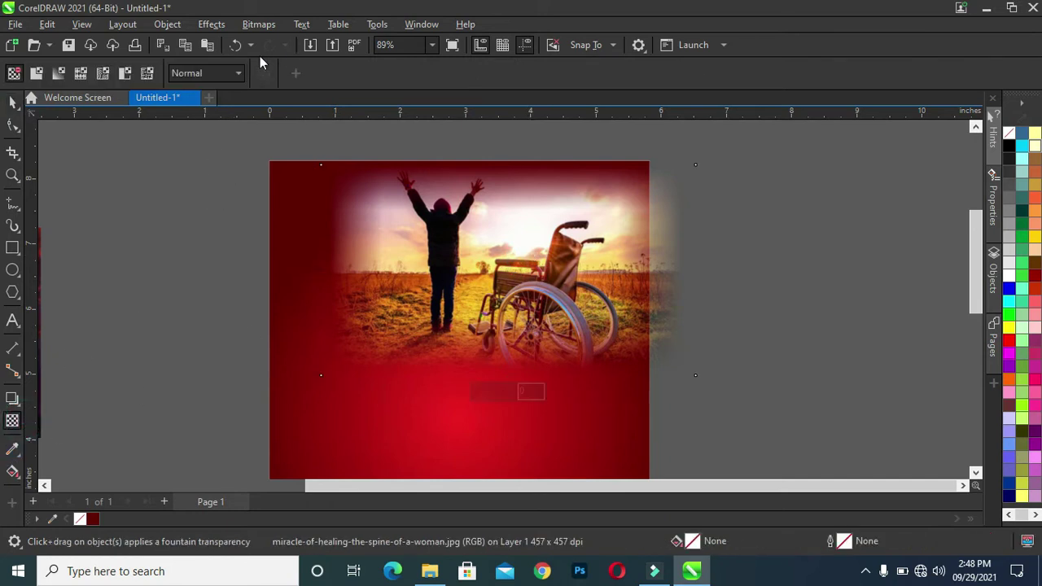
key(space)
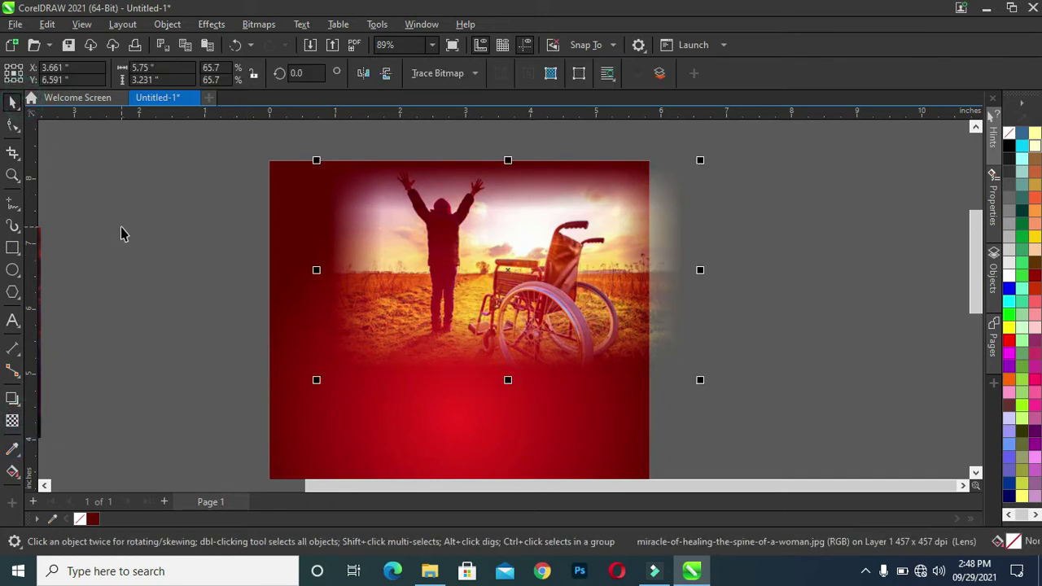
click(12, 421)
click(465, 399)
drag(475, 395, 492, 395)
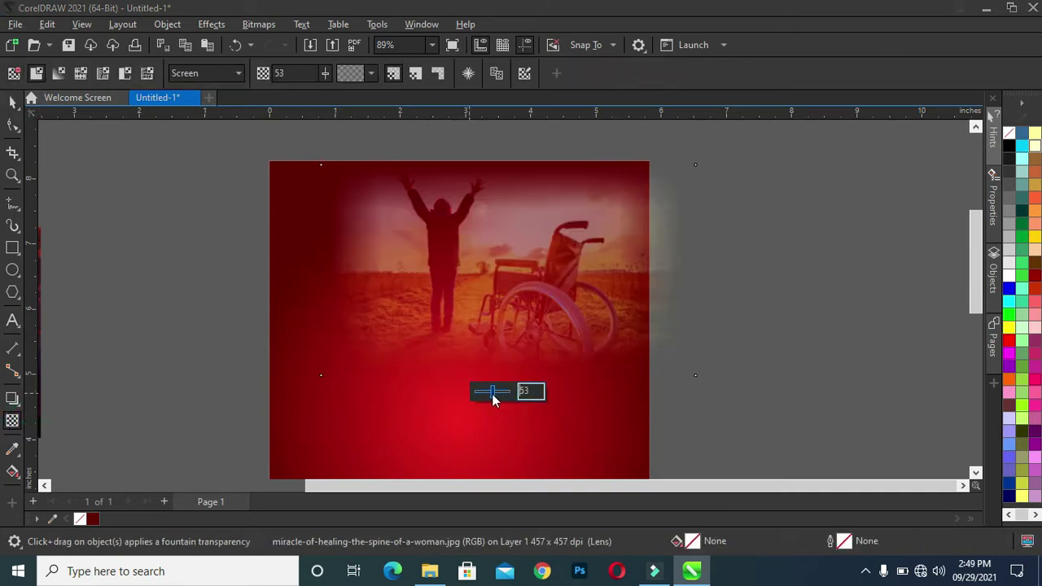
PowerClip the wheelchair photo inside the red rectangle, then zoom out and deselect.
click(13, 100)
right_click(401, 270)
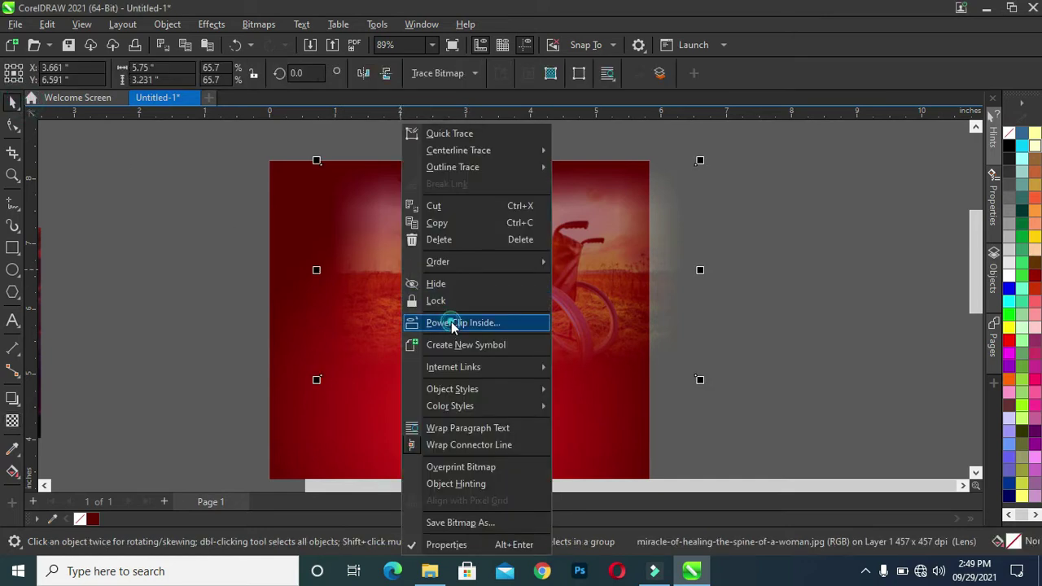
click(458, 320)
click(463, 447)
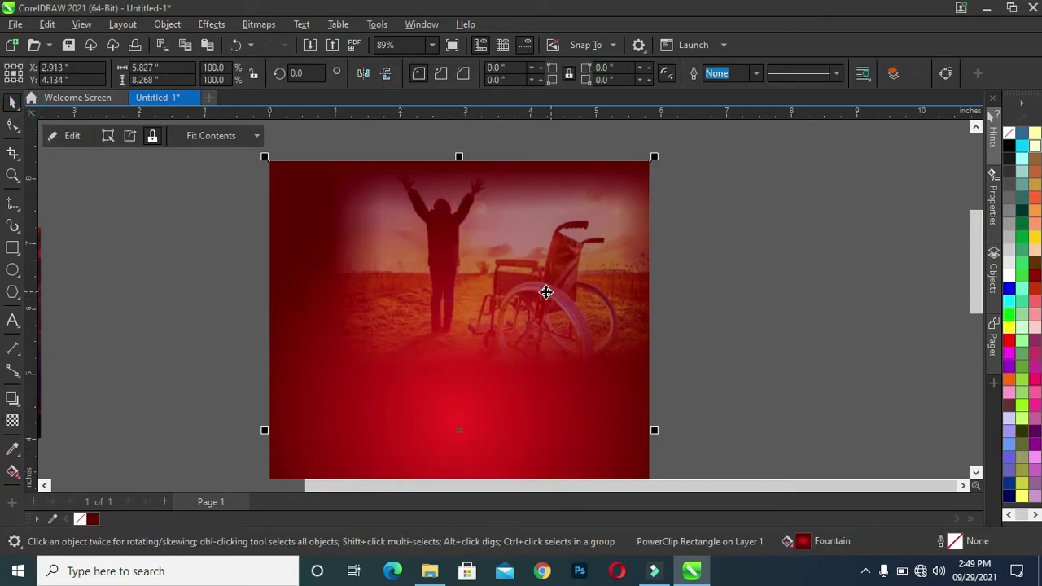
key(F4)
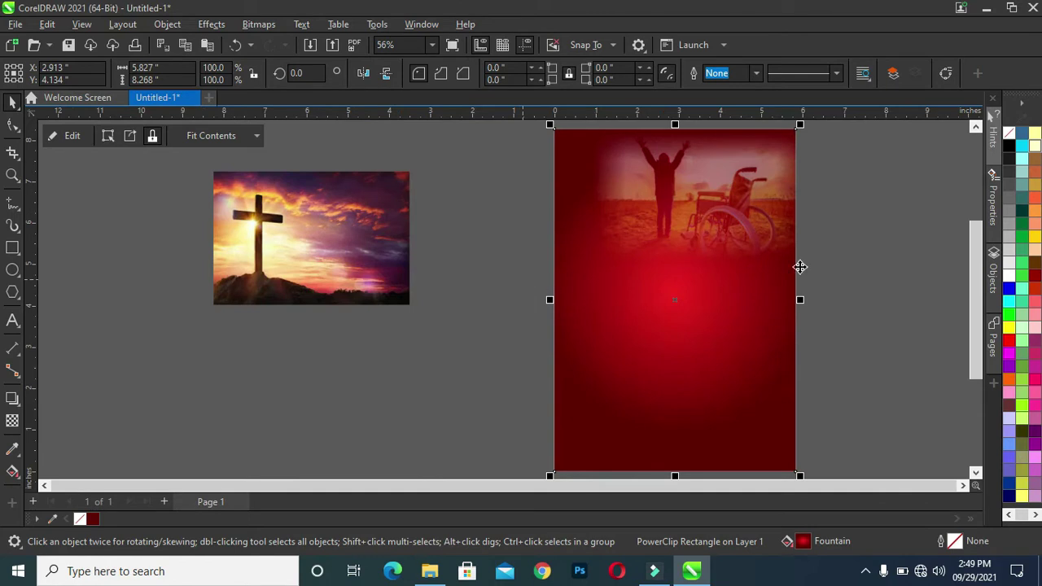
key(Escape)
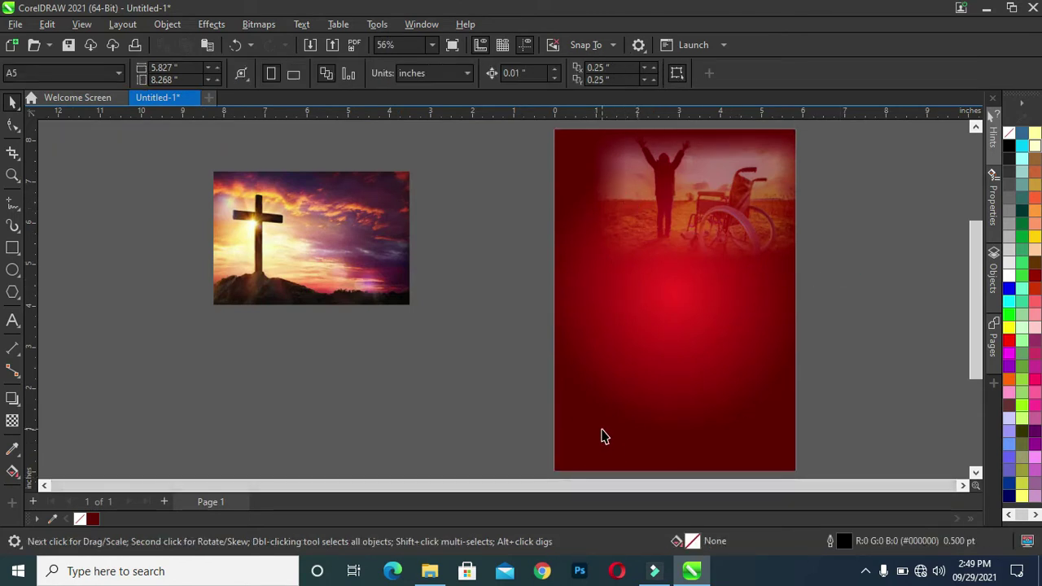
Enlarge the cross photo and place it over the top of the page.
click(325, 226)
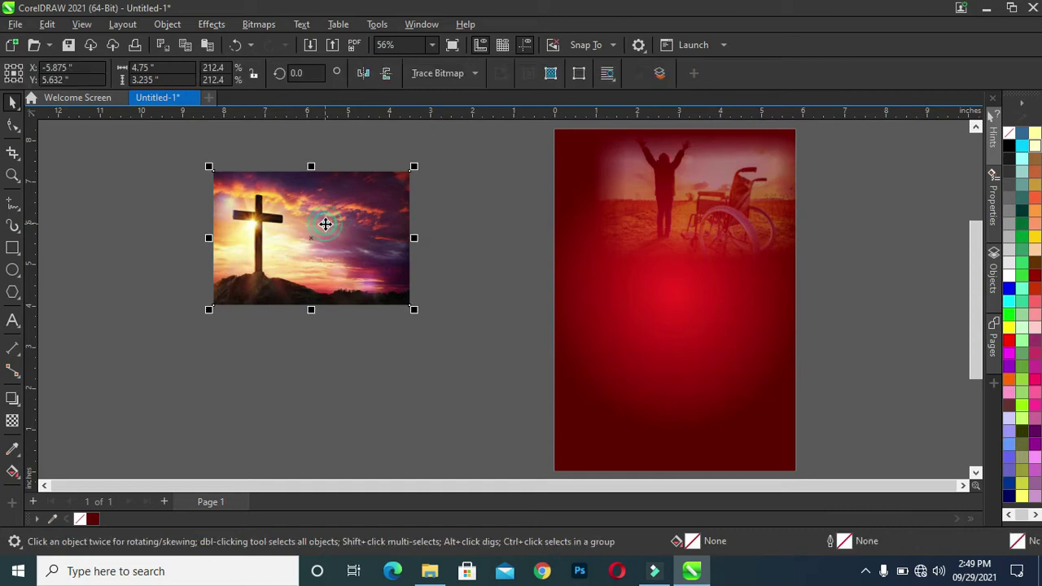
drag(412, 311, 555, 405)
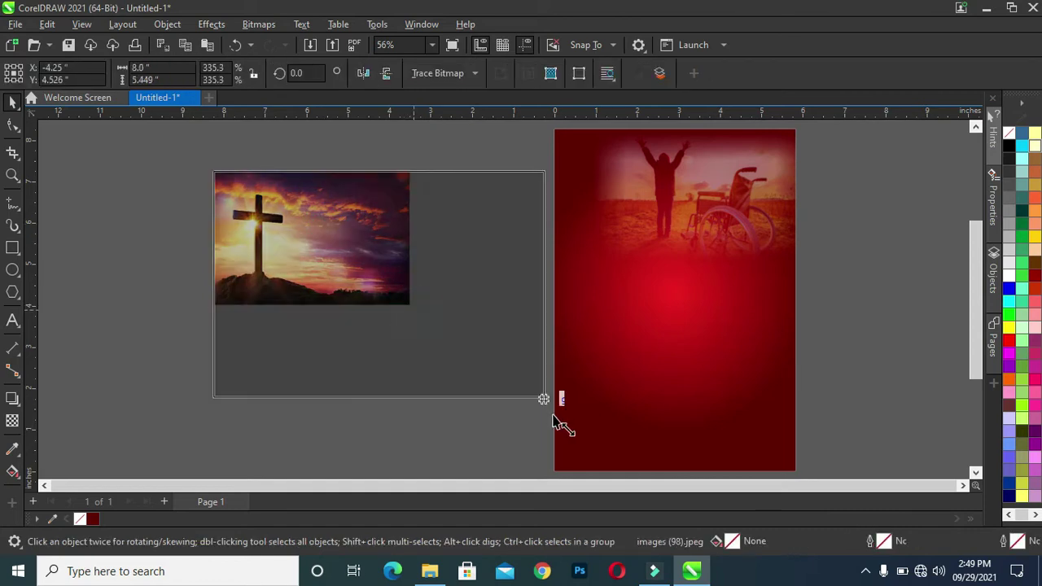
drag(337, 309, 675, 281)
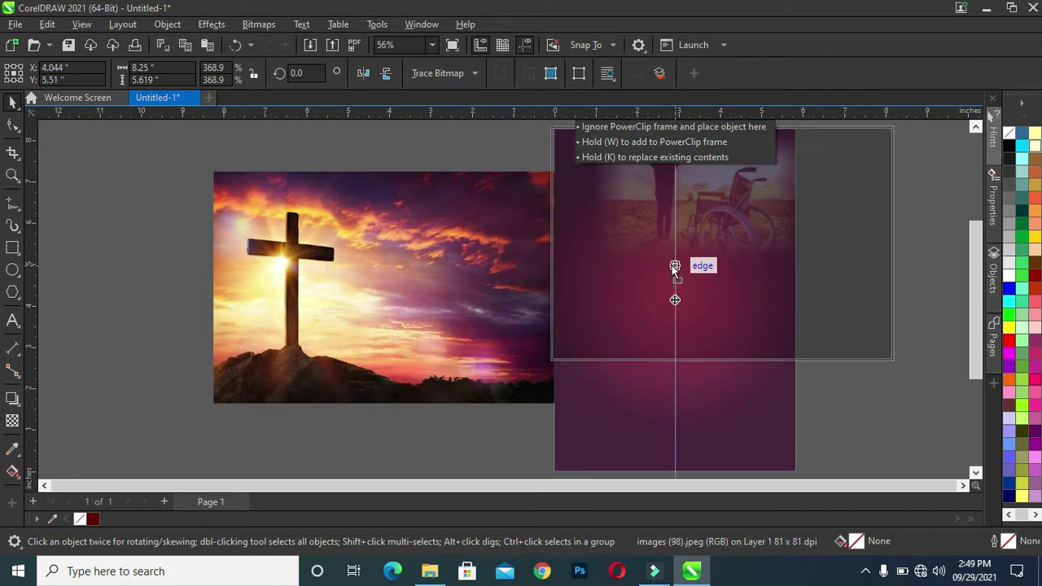
drag(675, 281, 675, 271)
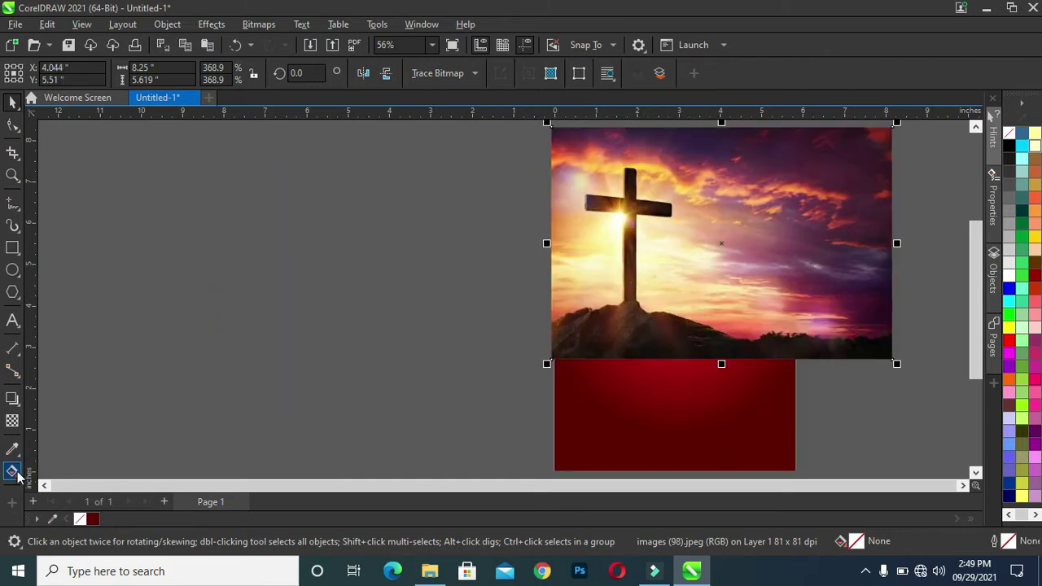
Add a downward fountain transparency to the cross photo set to 23.
click(12, 422)
drag(669, 307, 669, 358)
drag(666, 305, 668, 160)
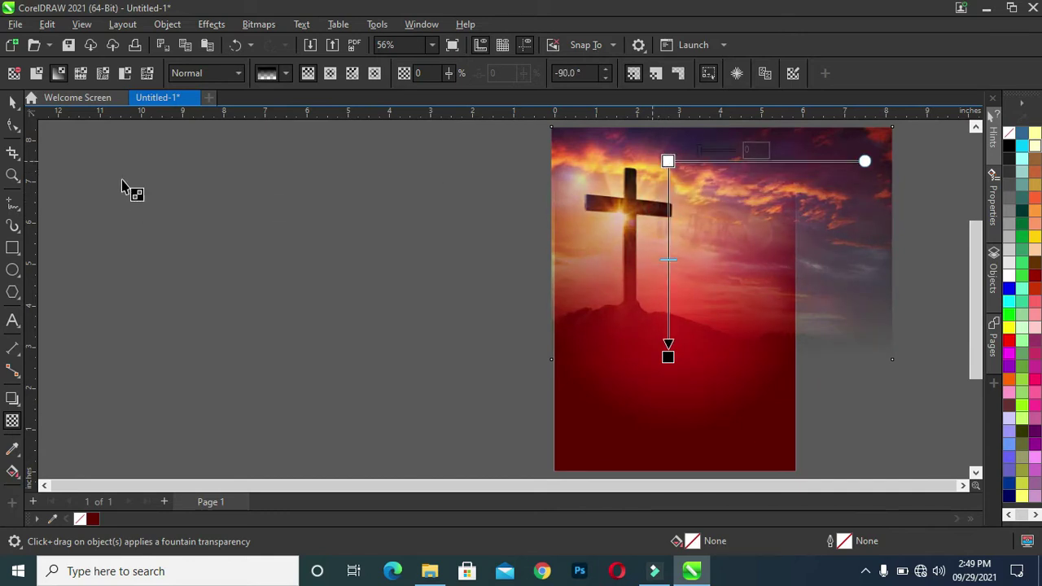
drag(666, 161, 668, 150)
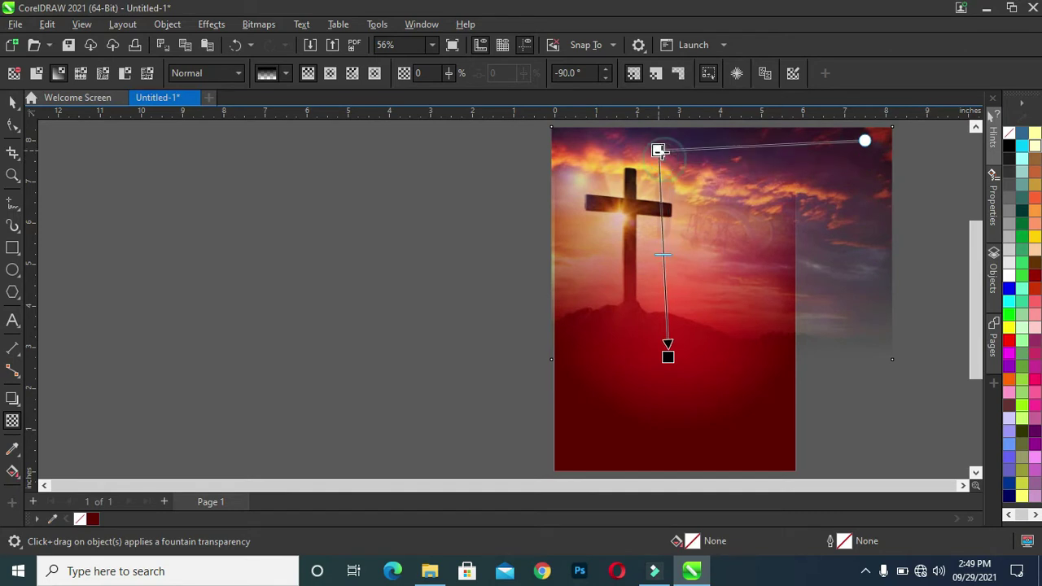
drag(699, 140, 716, 141)
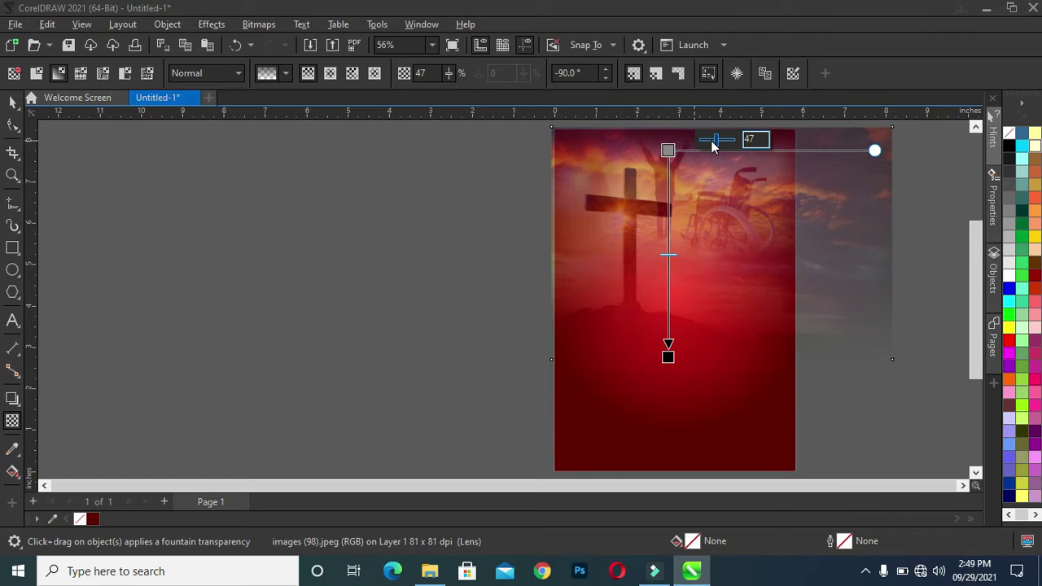
drag(716, 145, 708, 147)
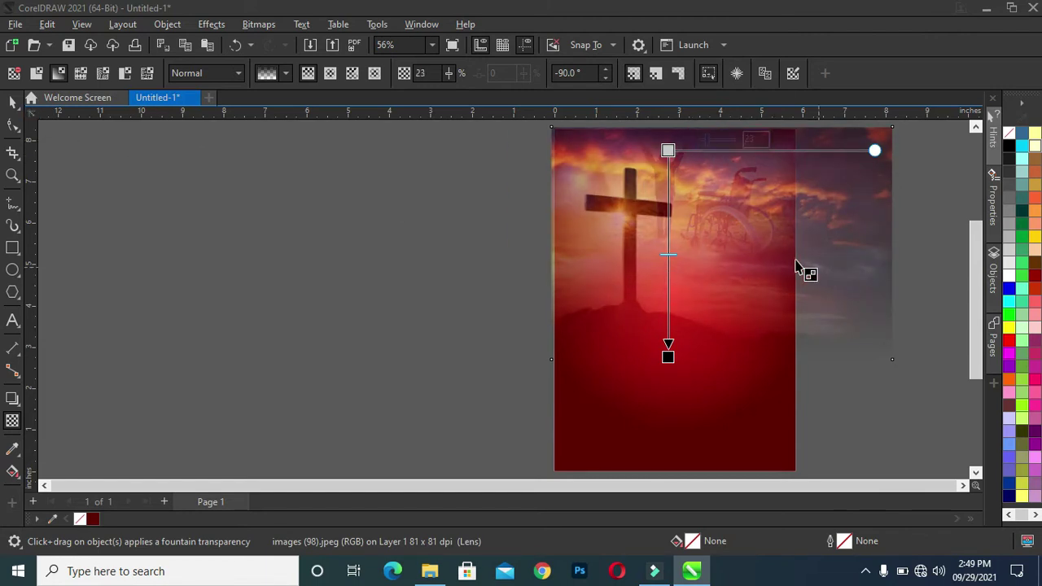
click(11, 103)
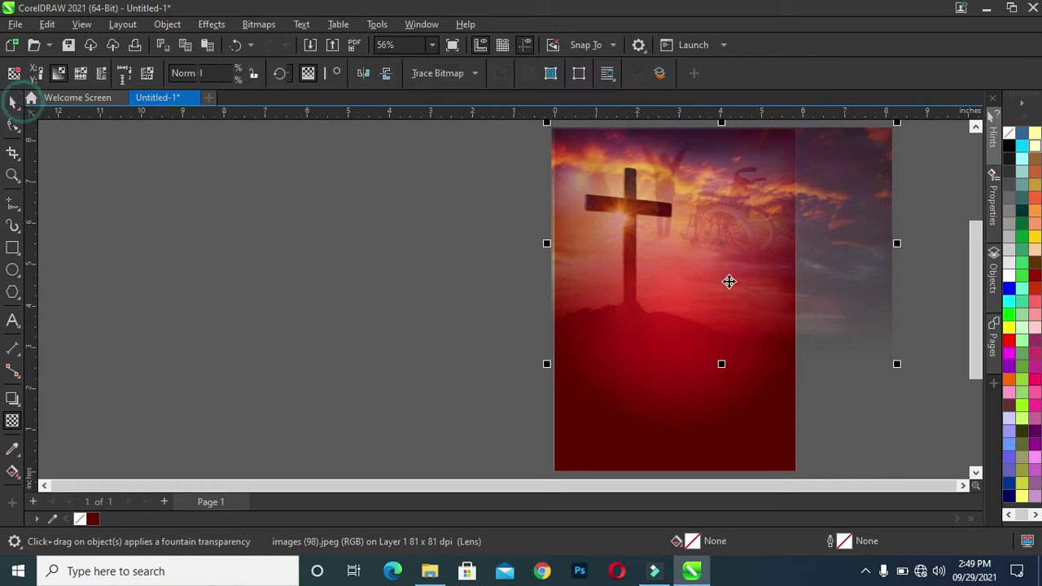
PowerClip the cross photo into the page rectangle and shift it slightly left and up.
right_click(743, 281)
click(799, 323)
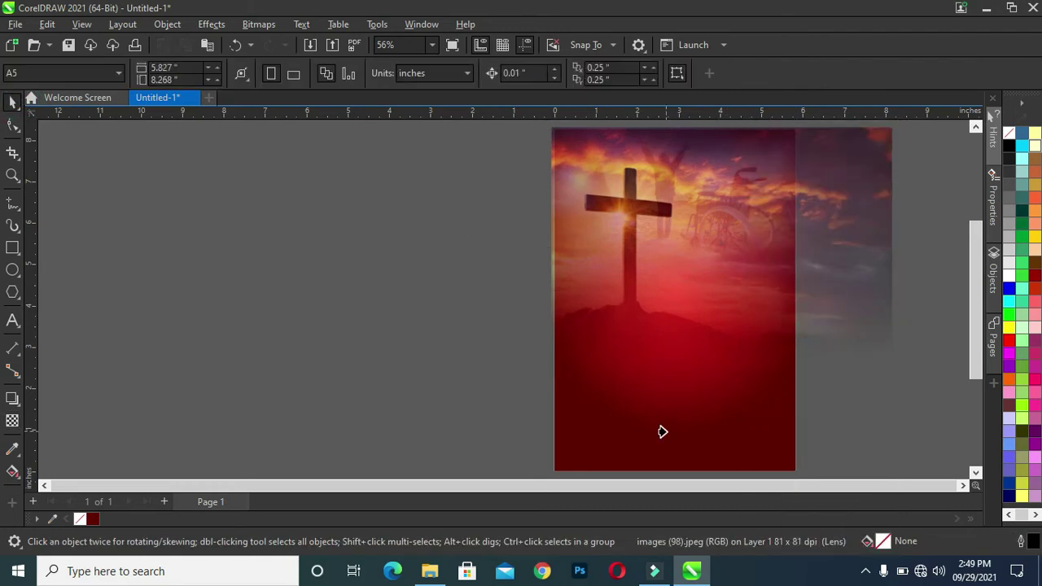
click(669, 442)
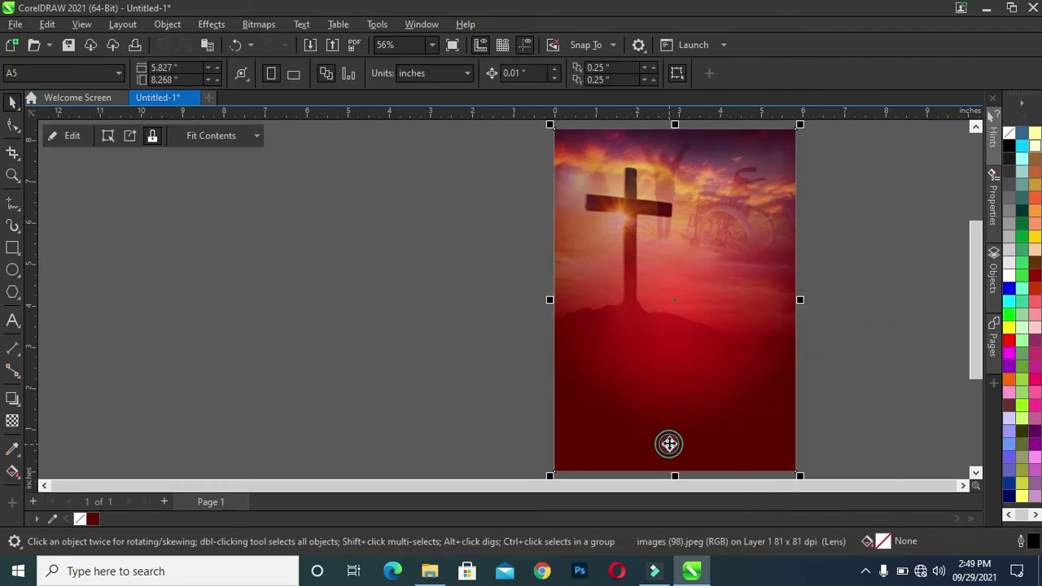
ctrl+click(619, 263)
drag(595, 239, 587, 225)
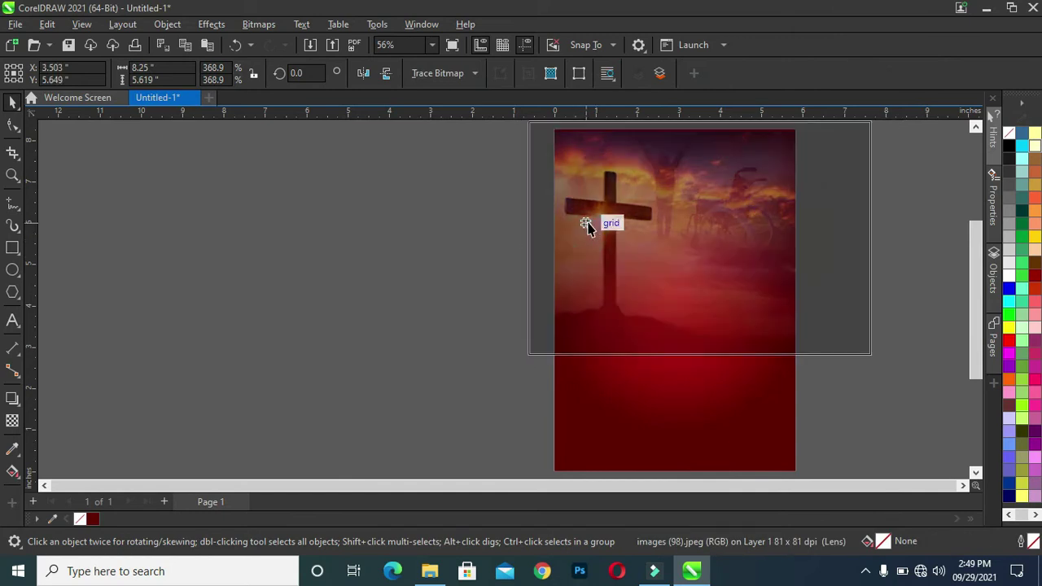
click(637, 263)
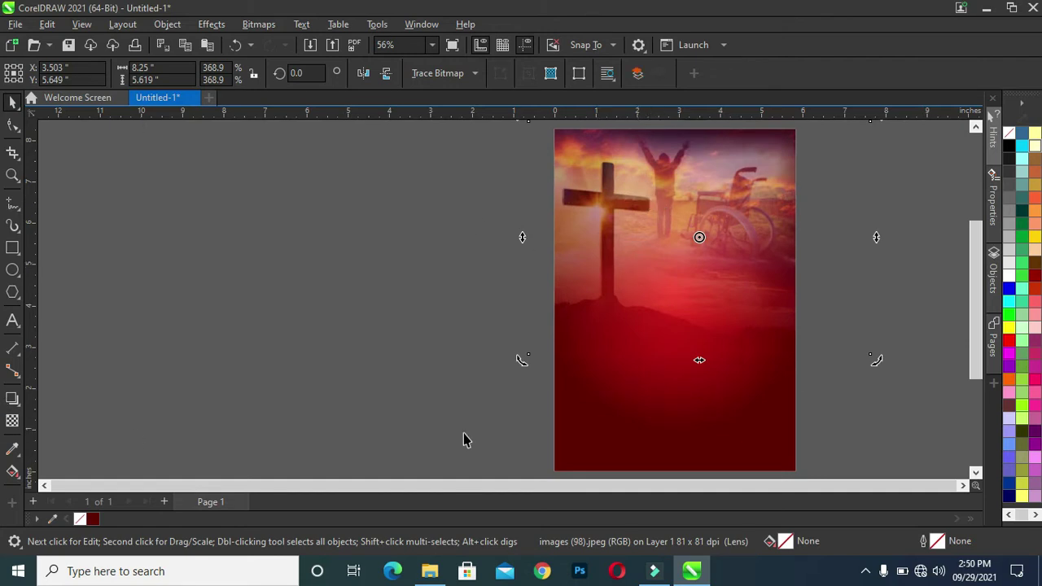
Inside the PowerClip, switch the cross photo's transparency blend mode to Multiply.
double_click(663, 413)
click(640, 187)
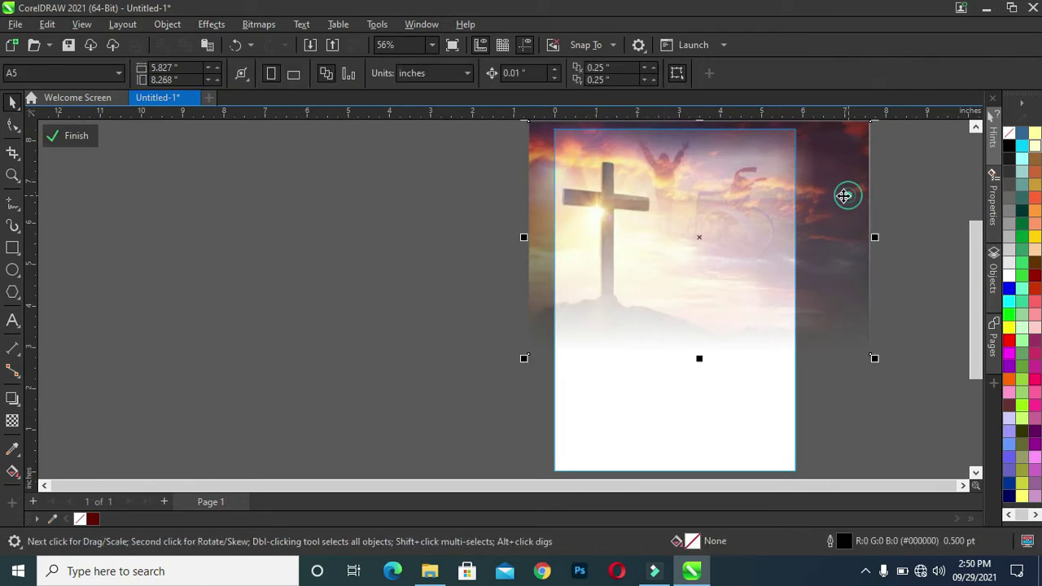
click(12, 421)
click(208, 75)
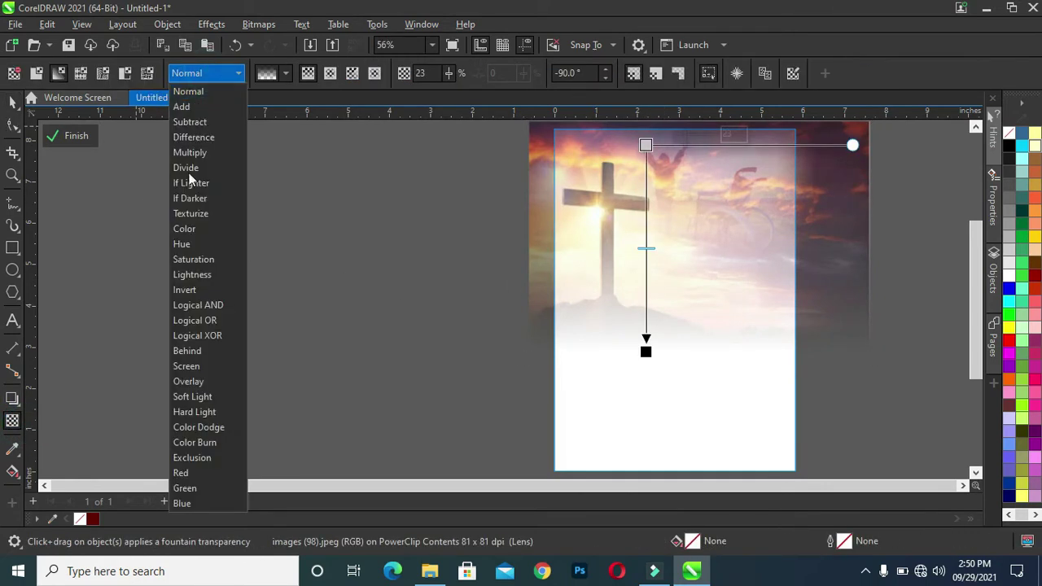
click(187, 159)
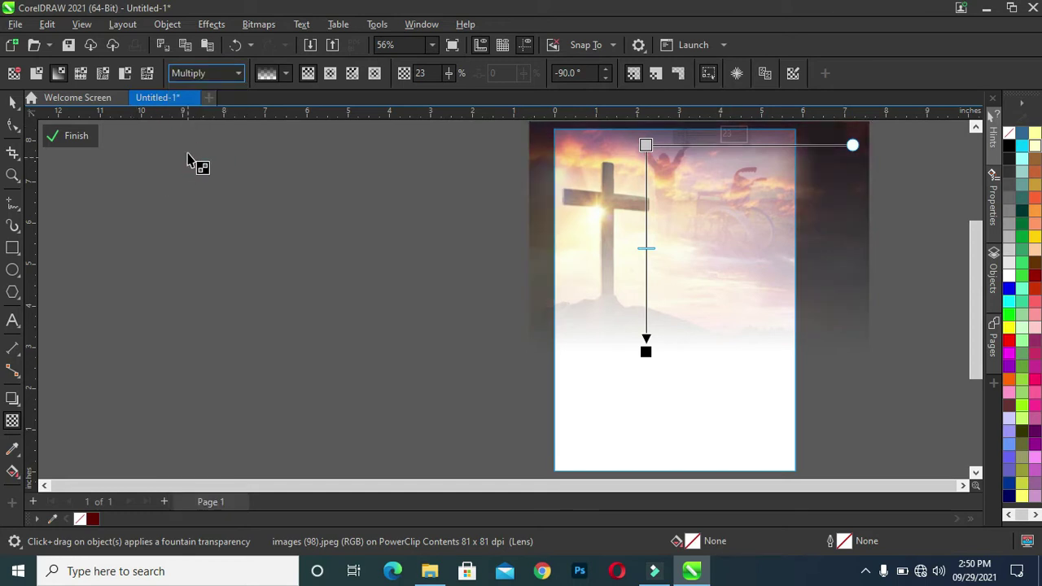
click(12, 101)
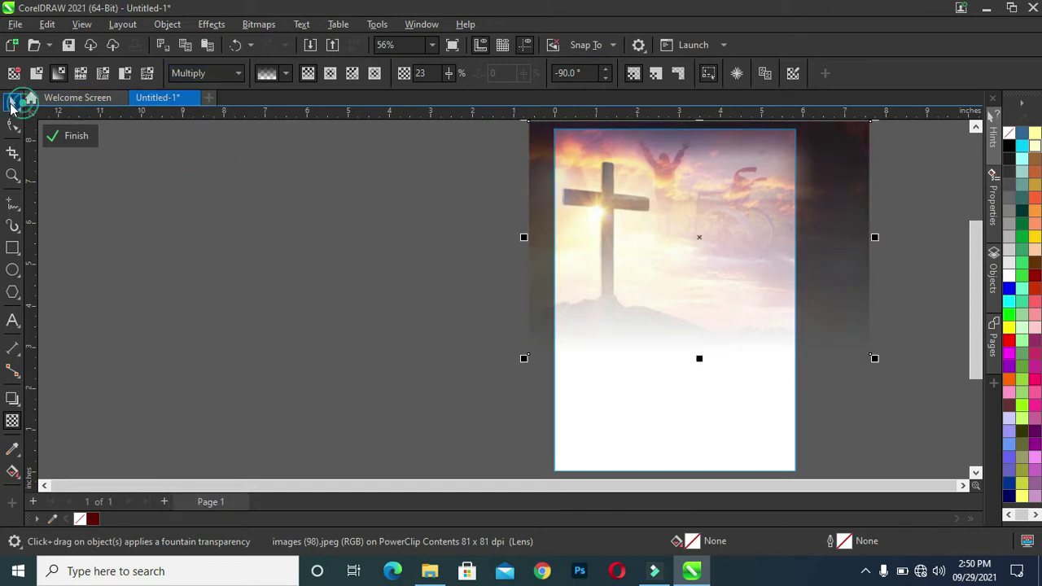
ctrl+click(251, 214)
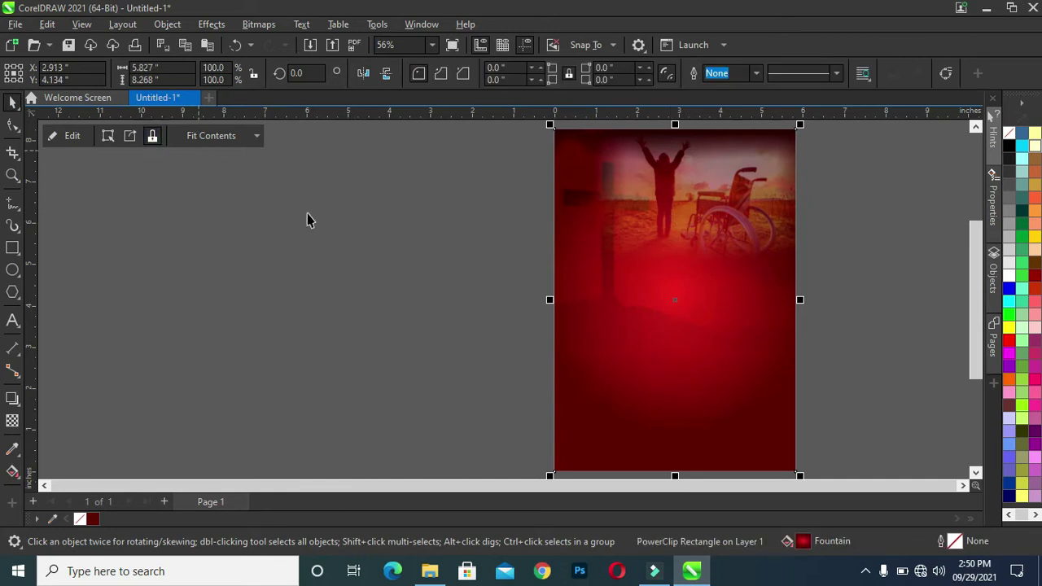
Apply a top-to-bottom fountain transparency to the clipped cross photo, softening its midpoint.
click(70, 135)
click(575, 213)
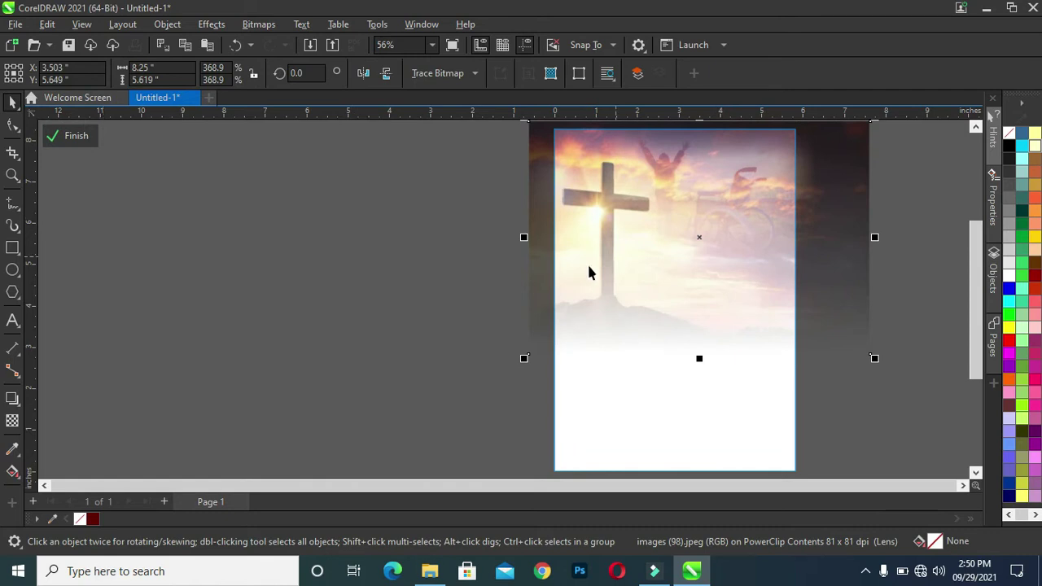
click(12, 420)
drag(645, 145, 645, 351)
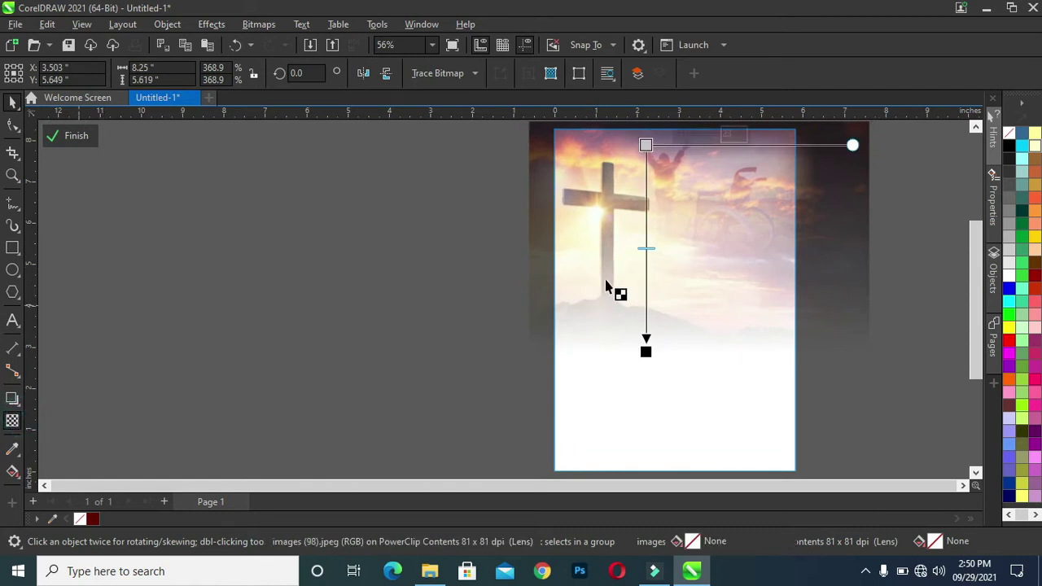
drag(690, 139, 696, 137)
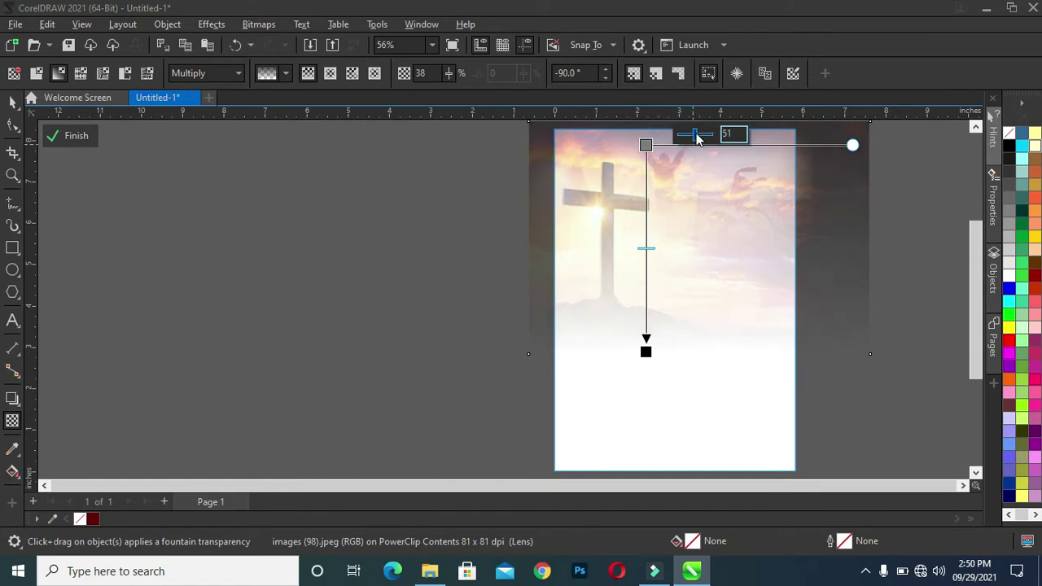
click(12, 102)
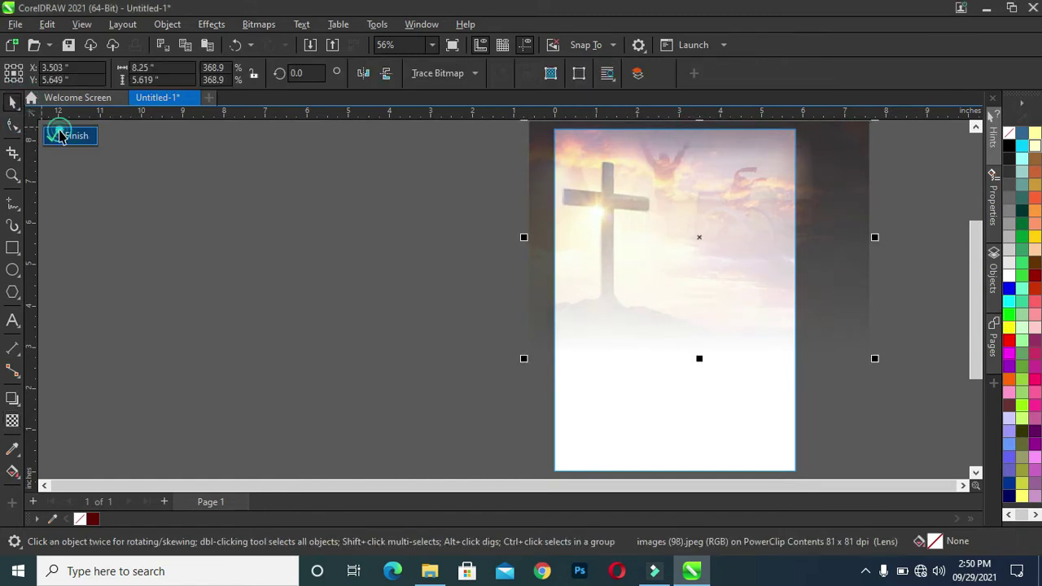
click(203, 228)
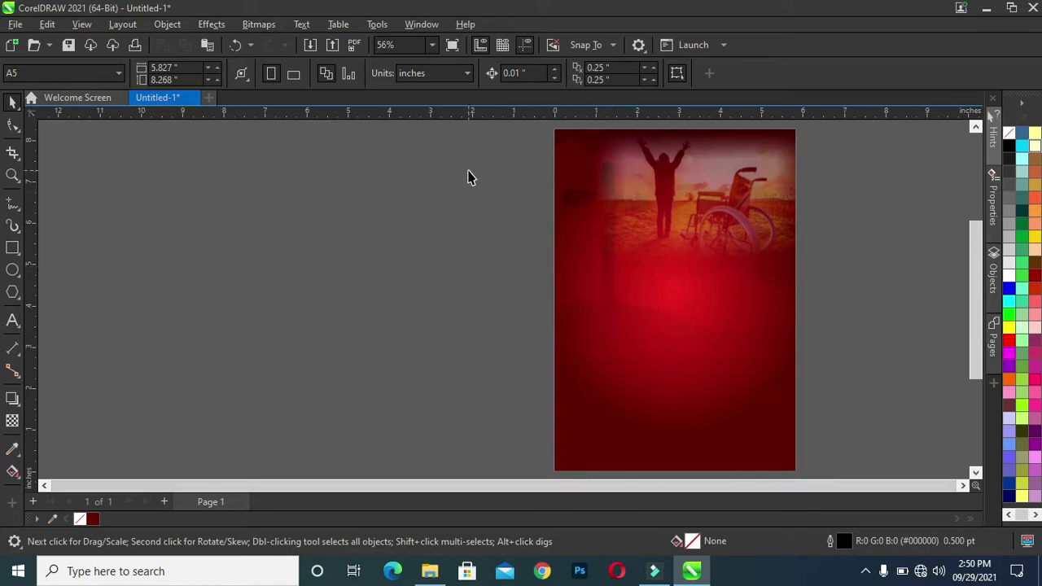
Zoom in on the poster and select the red background rectangle.
key(z)
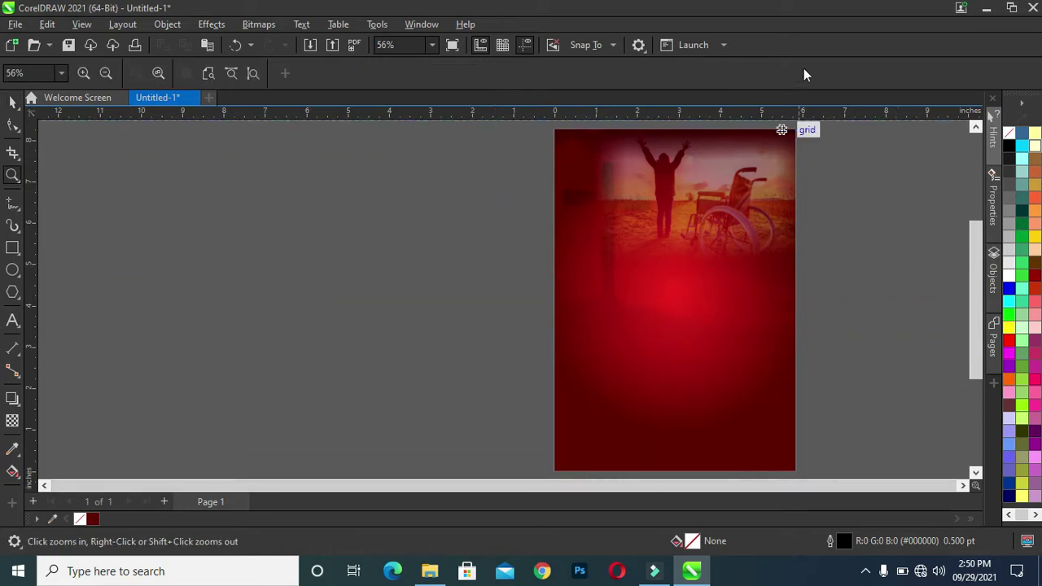
drag(477, 344, 873, 155)
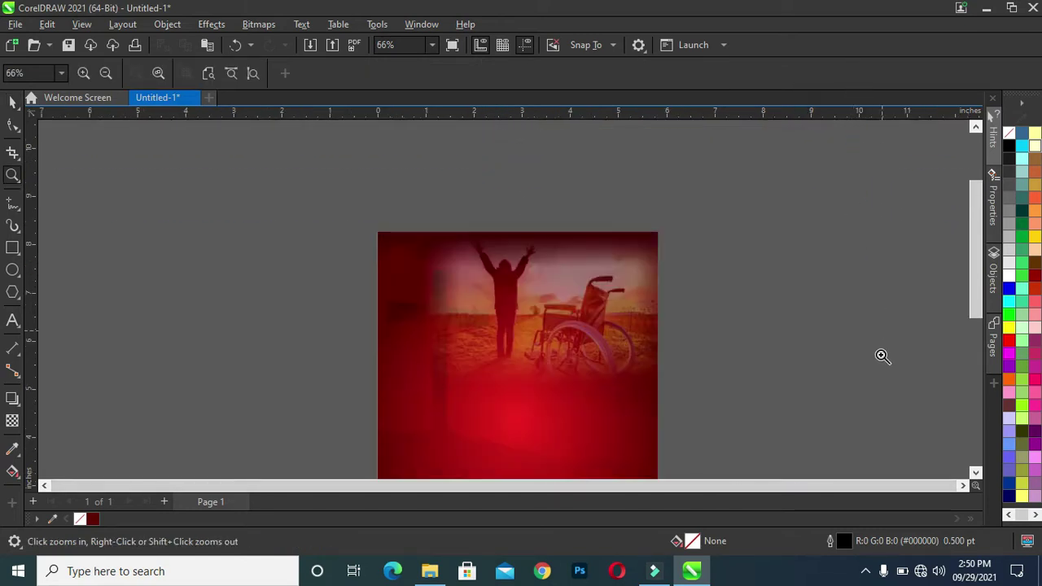
drag(327, 189, 735, 454)
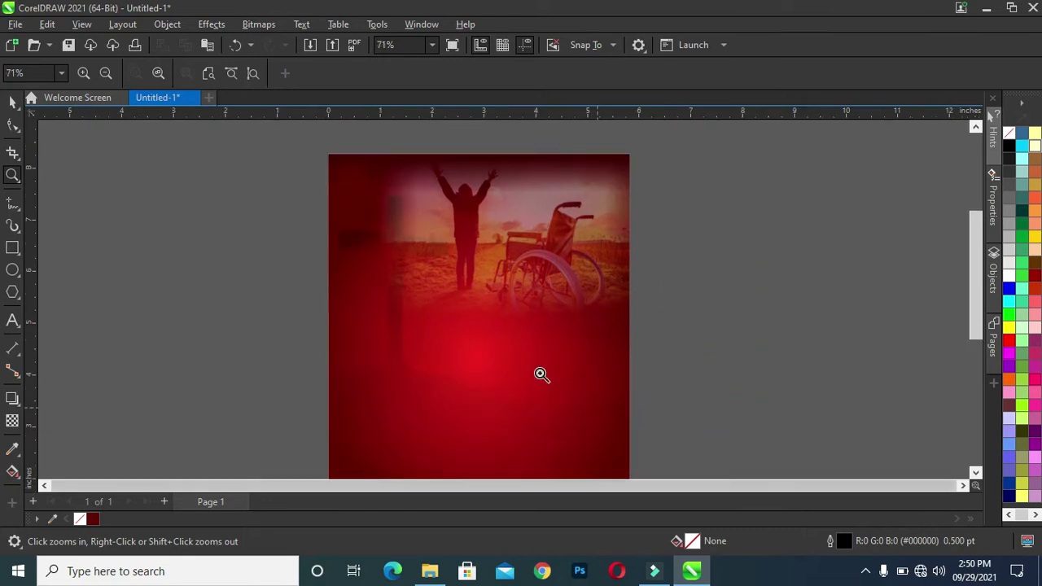
click(12, 101)
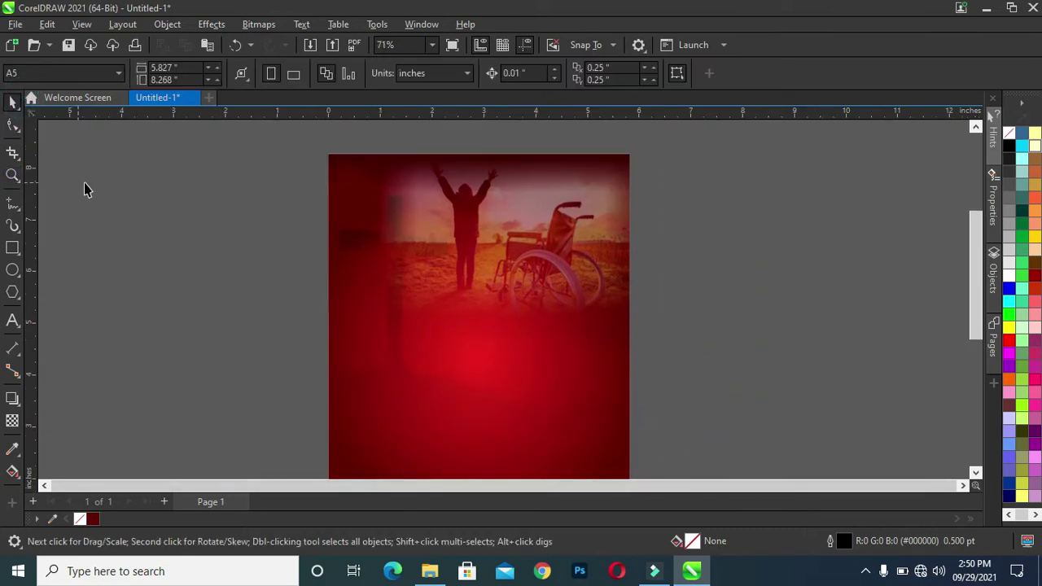
drag(974, 301, 976, 319)
click(554, 397)
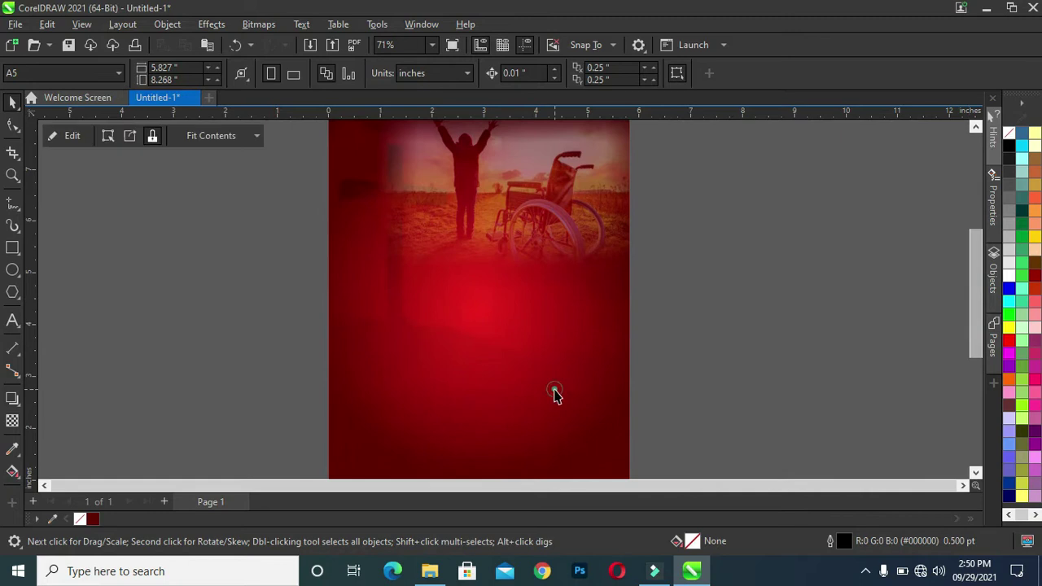
Try palette shades and settle on dark teal #164960 for the background fill.
click(1024, 150)
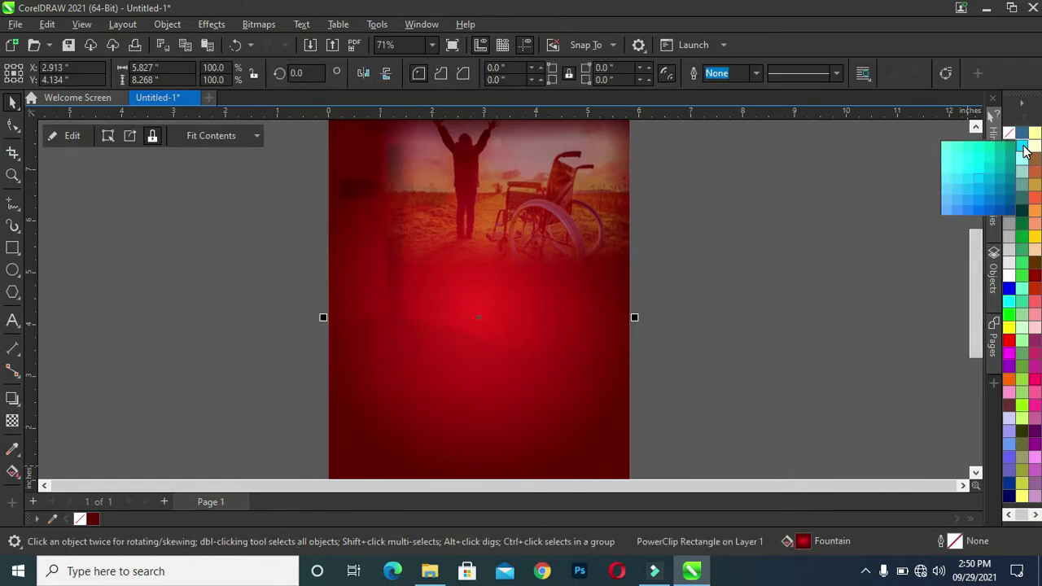
click(1007, 204)
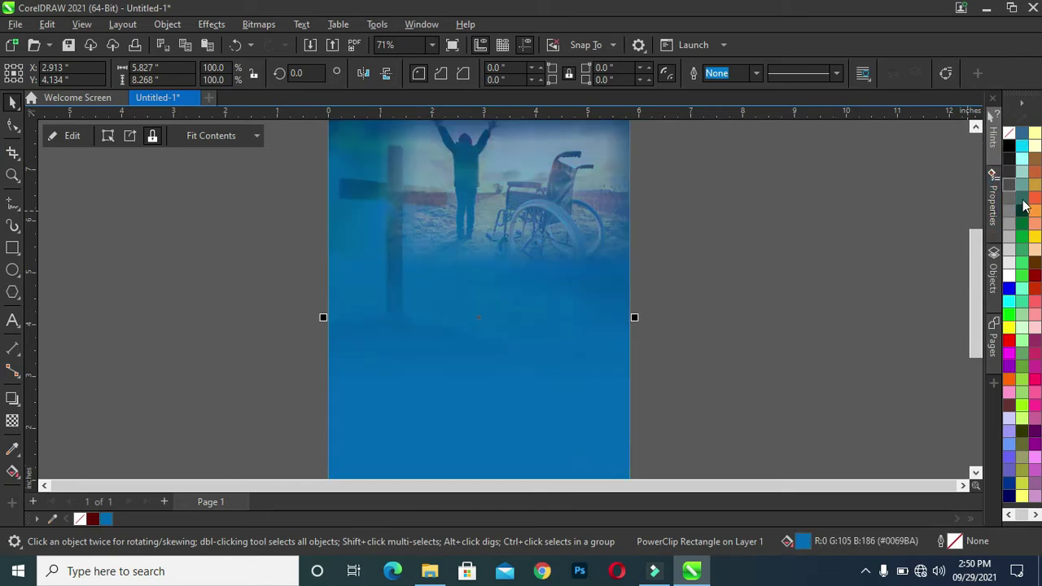
click(1023, 137)
click(1023, 145)
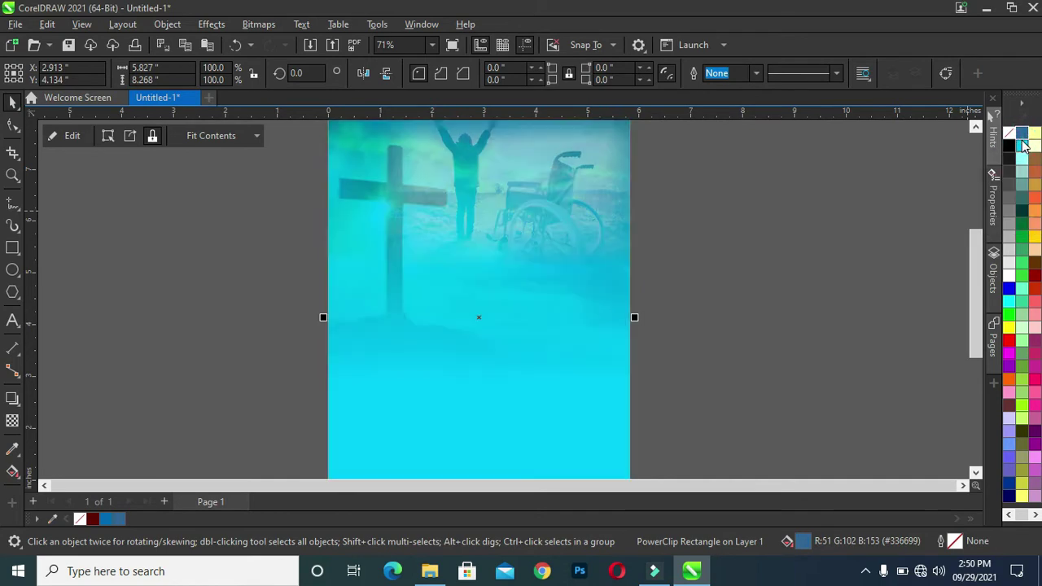
click(1023, 133)
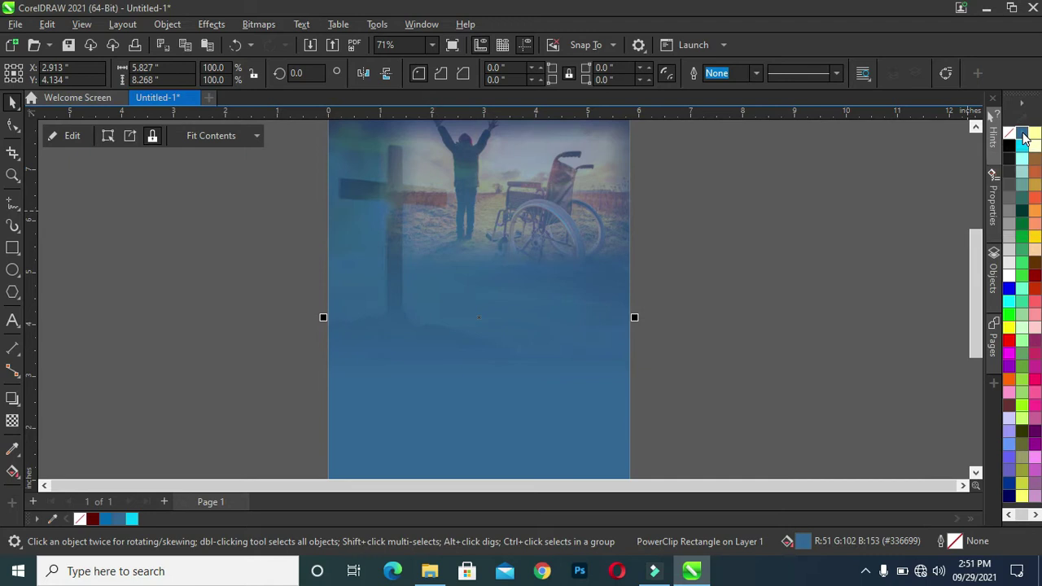
click(1023, 210)
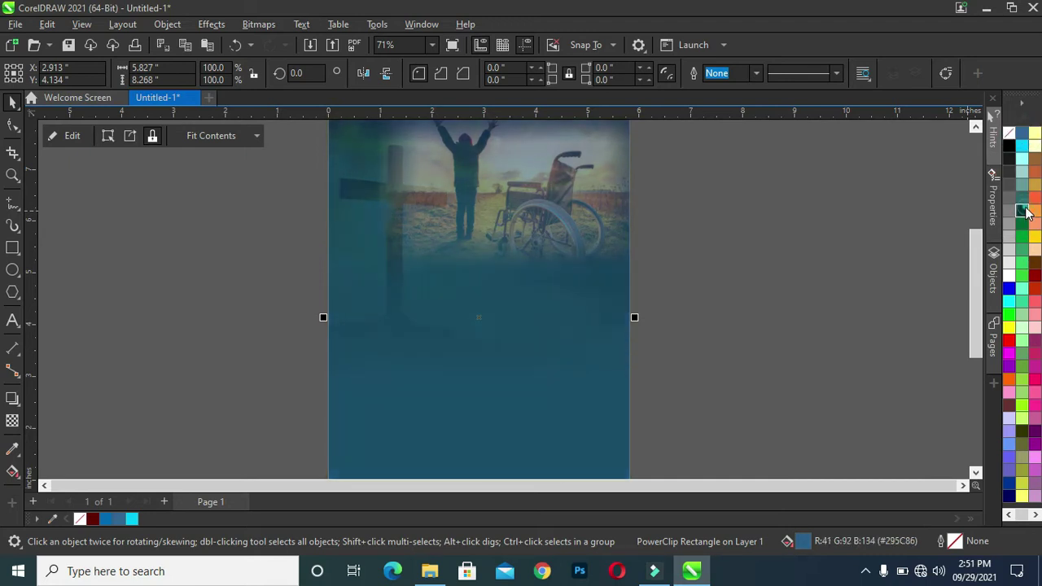
click(1023, 210)
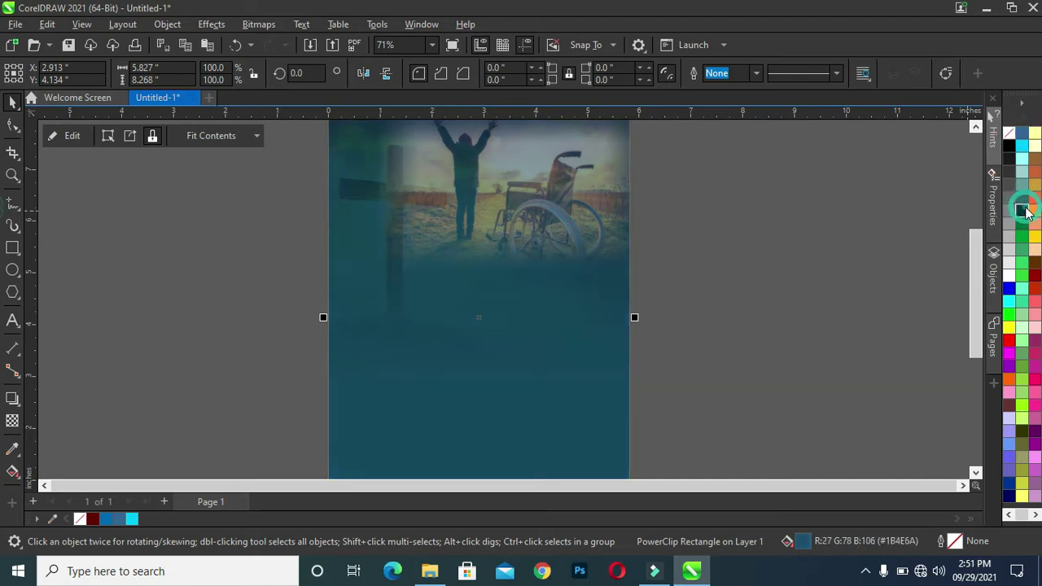
key(shift+F4)
click(737, 287)
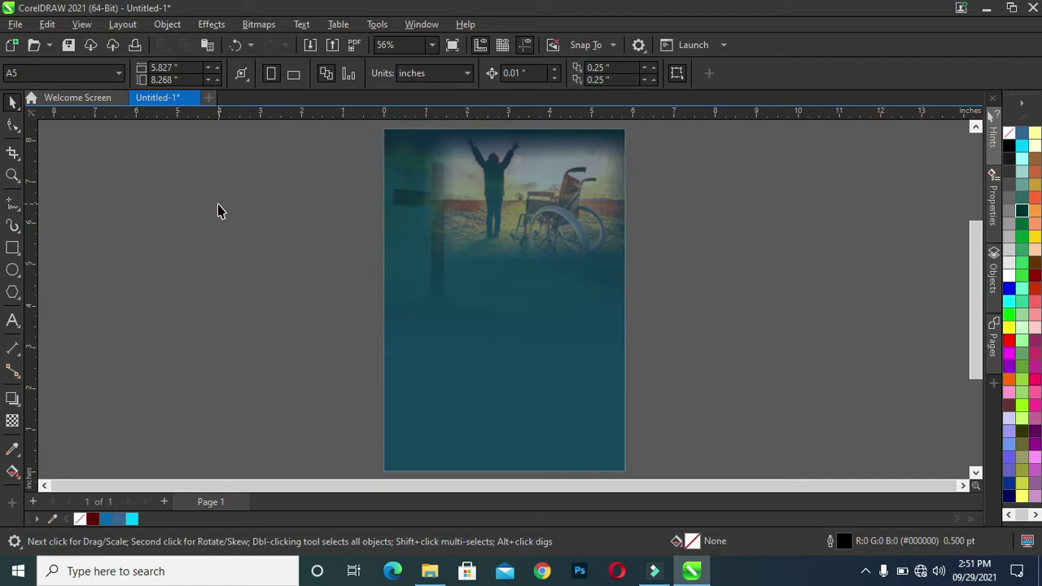
Add the text 'CHRIST CITY CHURCH INT'L' left of the page and move it slightly down.
click(12, 320)
click(142, 243)
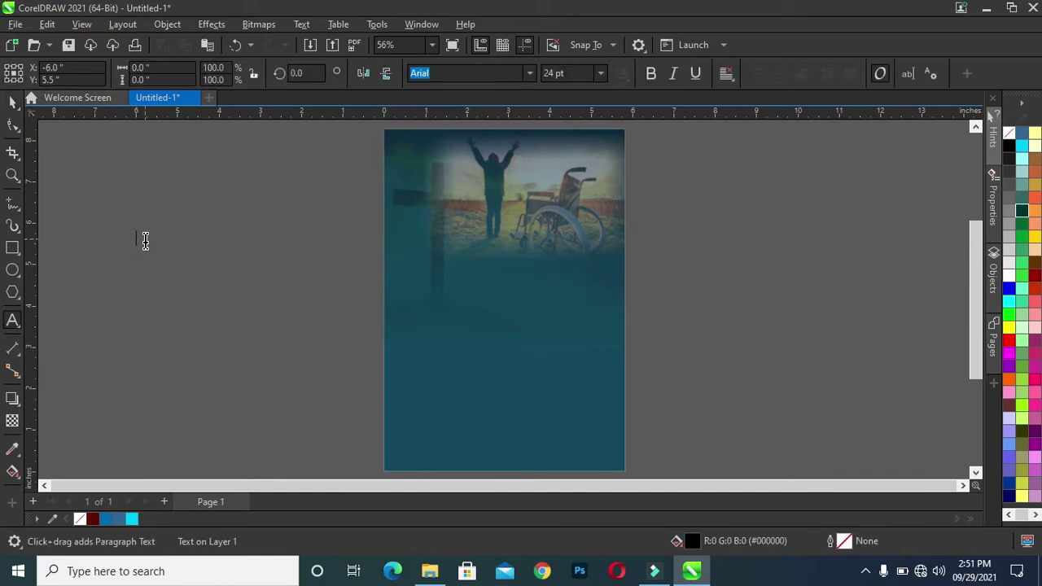
text(CH)
text(RIST CITY CHURCH INT'L)
key(ctrl+space)
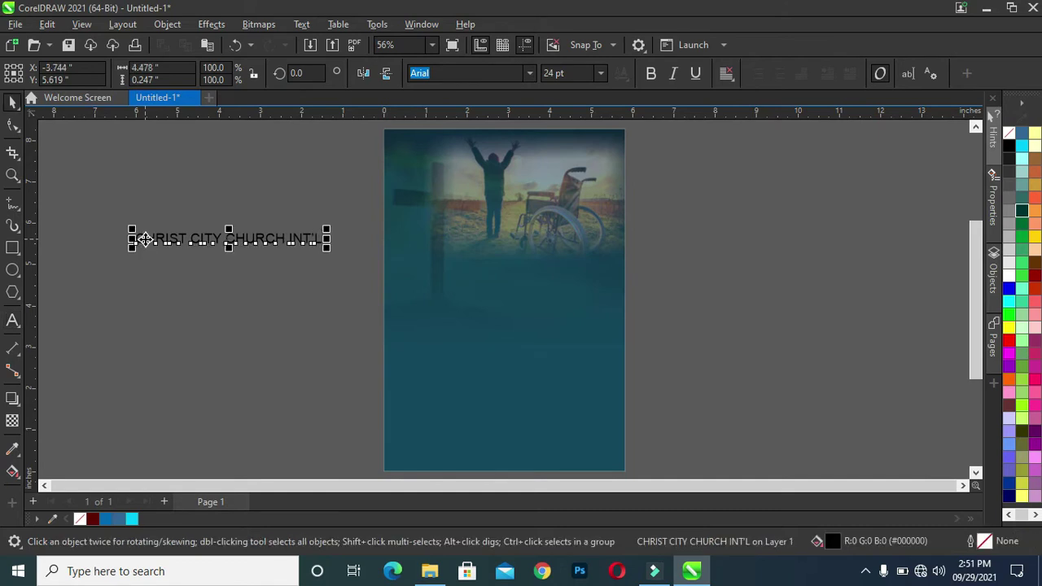
drag(224, 240, 218, 314)
Replace a copy of the church name with 'Rise', 'UP', 'AND', 'WALK' on four separate lines.
double_click(217, 316)
key(ctrl+a)
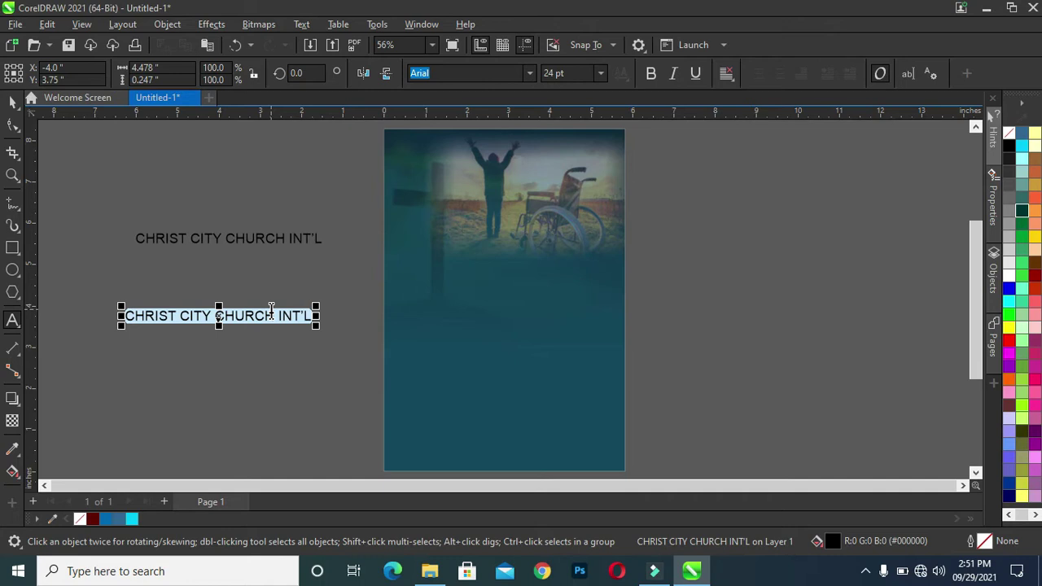
key(Delete)
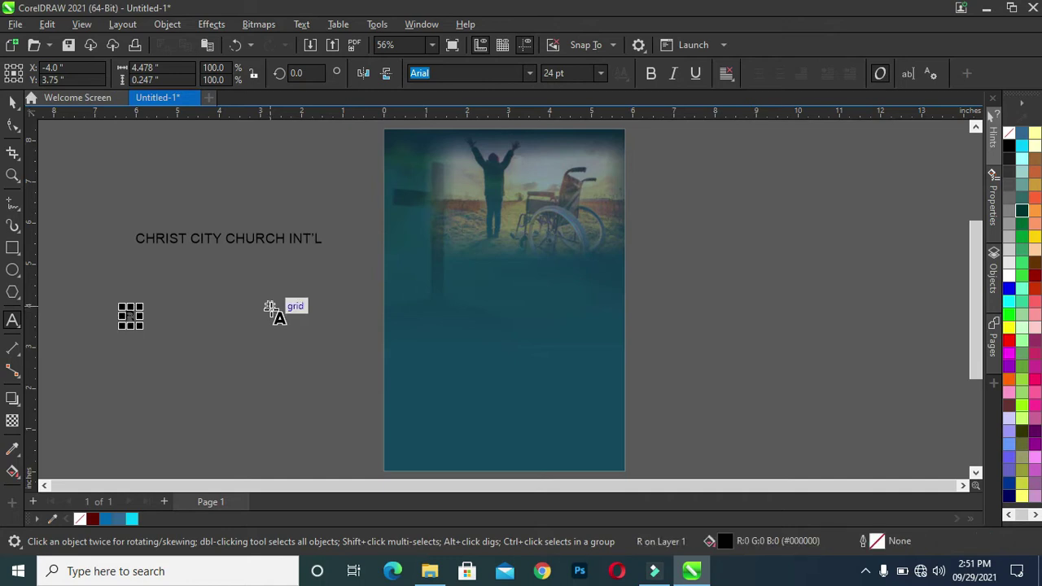
text(Rise)
text(UP)
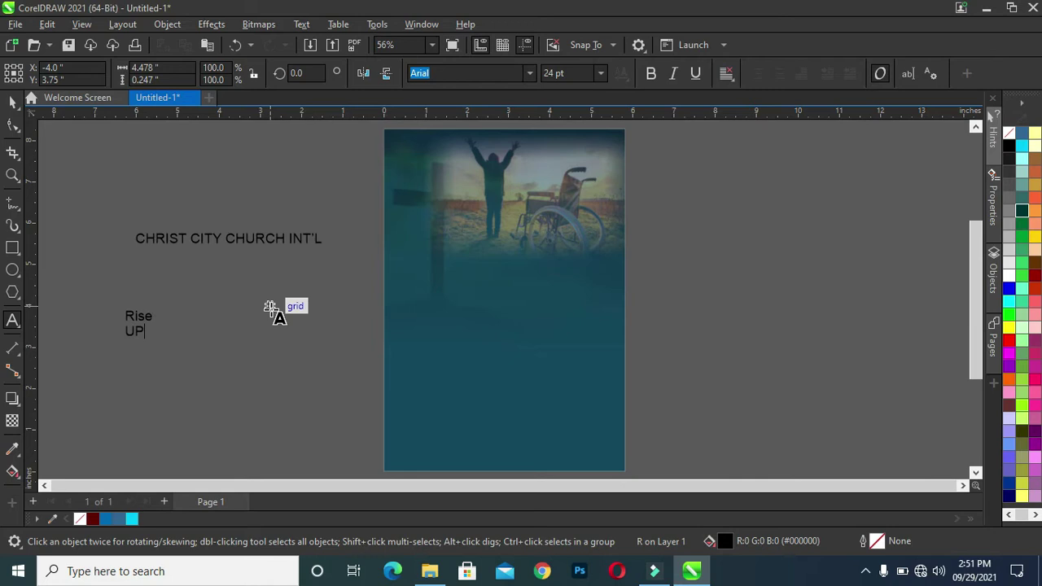
key(Return)
text(AND)
key(Return)
text(WALK)
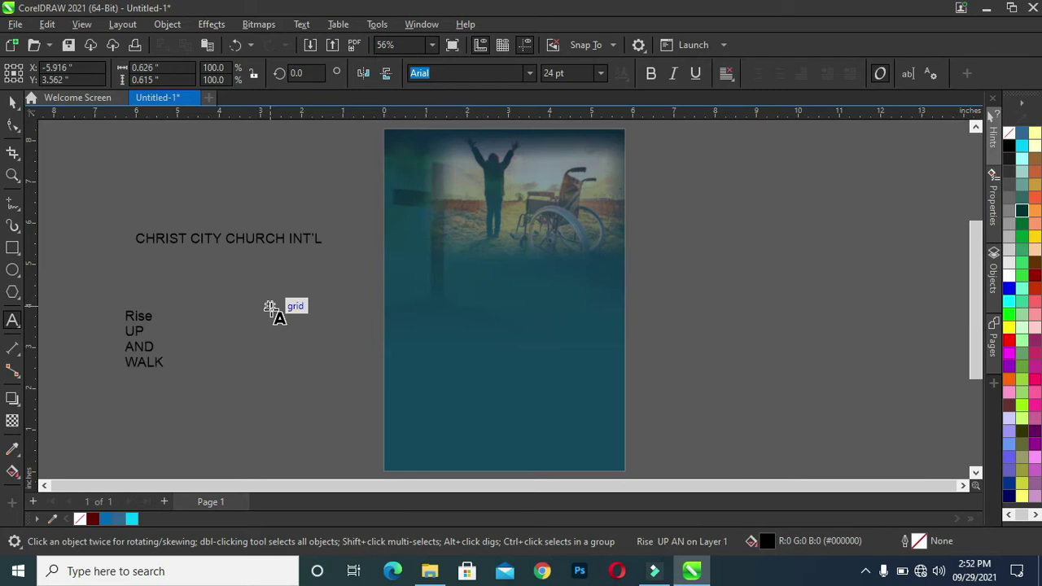
key(ctrl+space)
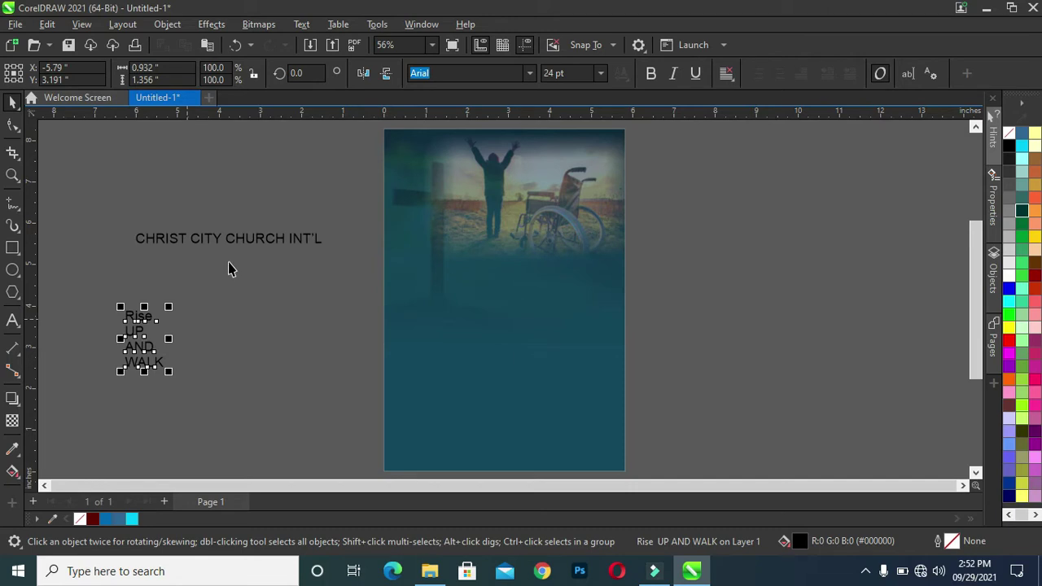
Make the church name white, shrink it slightly, and set it in Akrobat SemiBold.
click(289, 238)
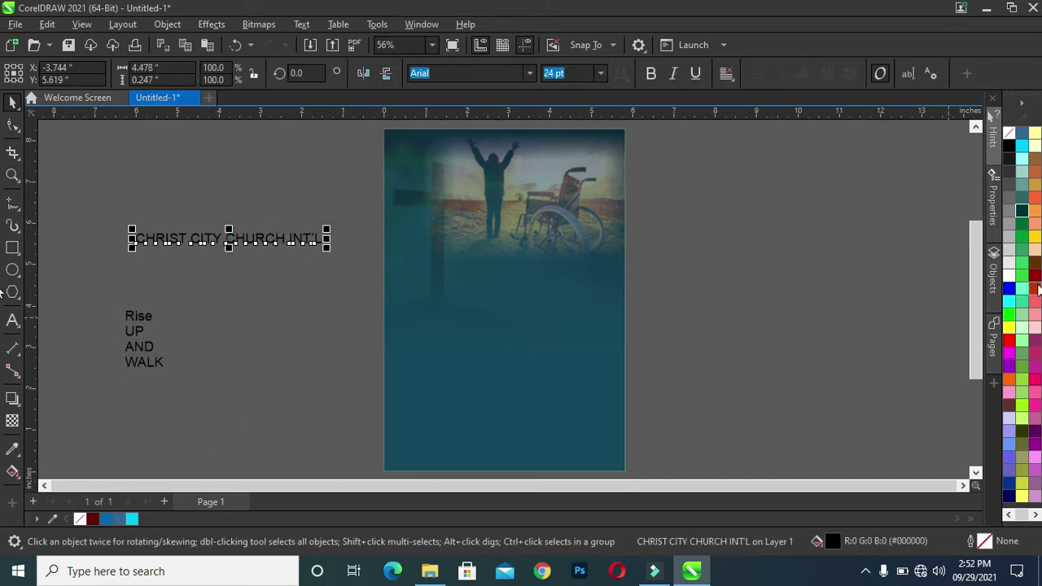
click(1009, 274)
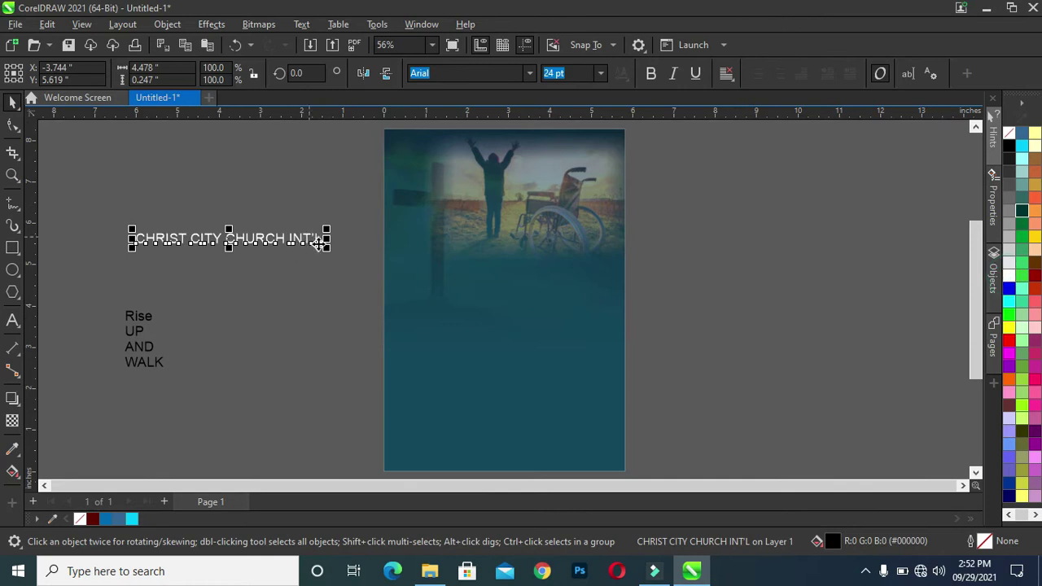
drag(327, 248, 291, 249)
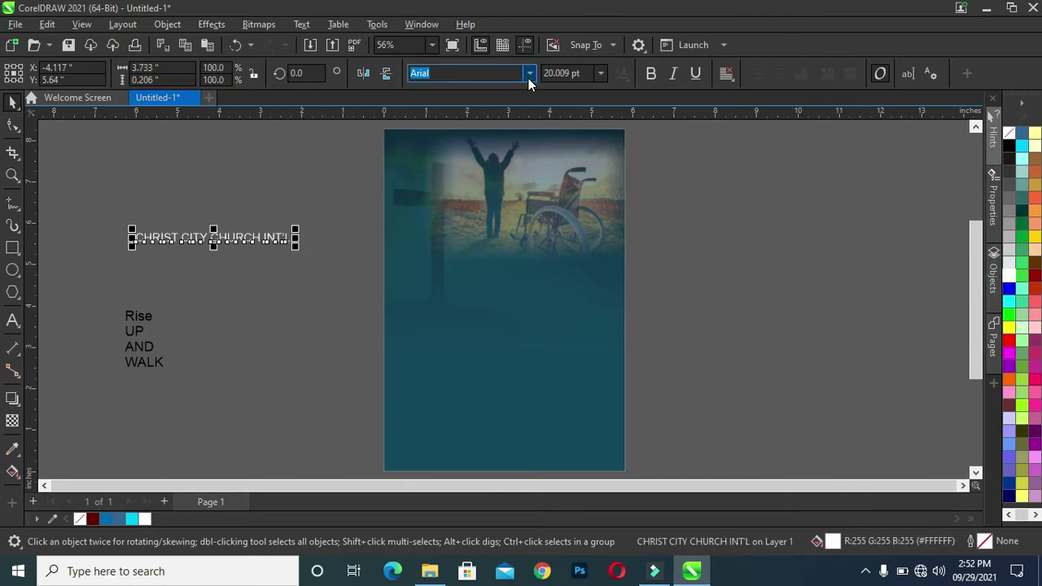
click(528, 80)
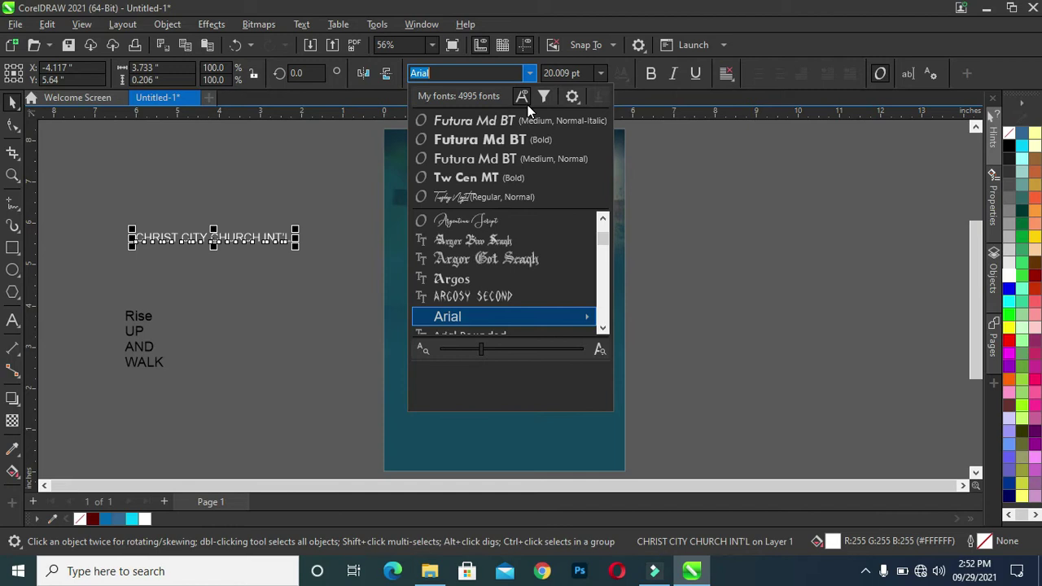
text(AKRO)
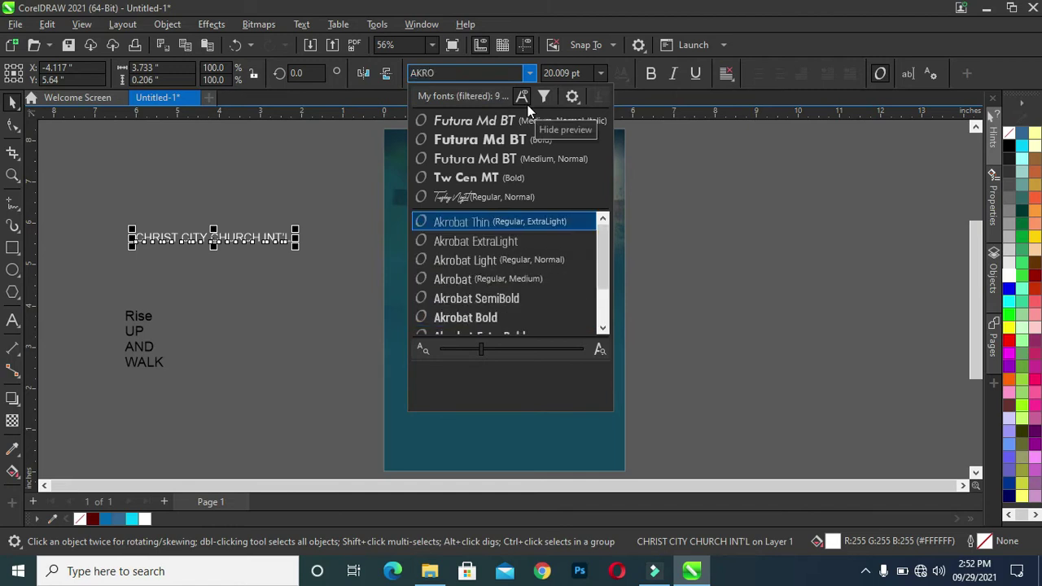
click(462, 296)
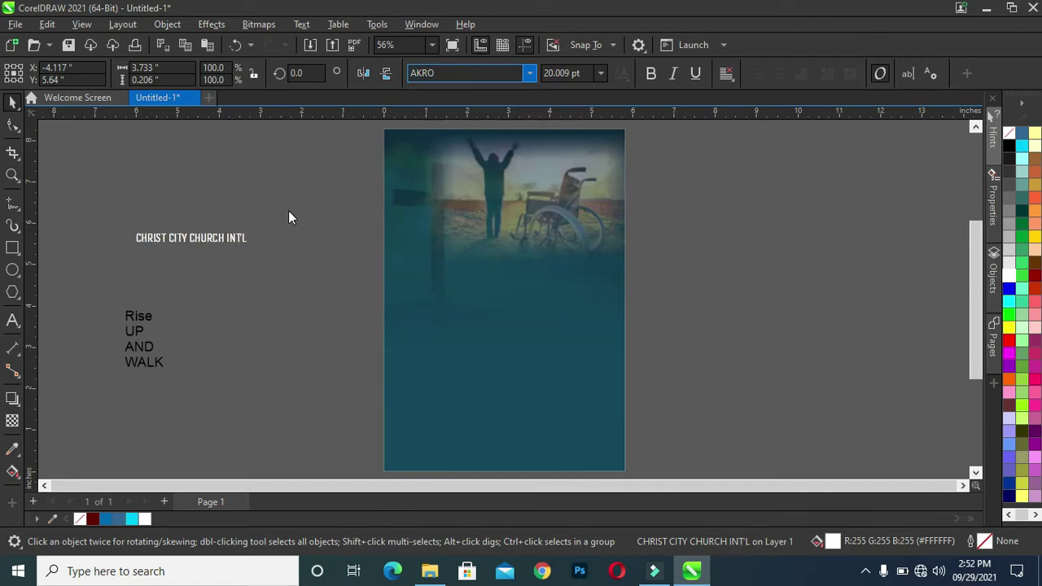
Enlarge the church name to about 140% and move it onto the page below the photo.
click(239, 236)
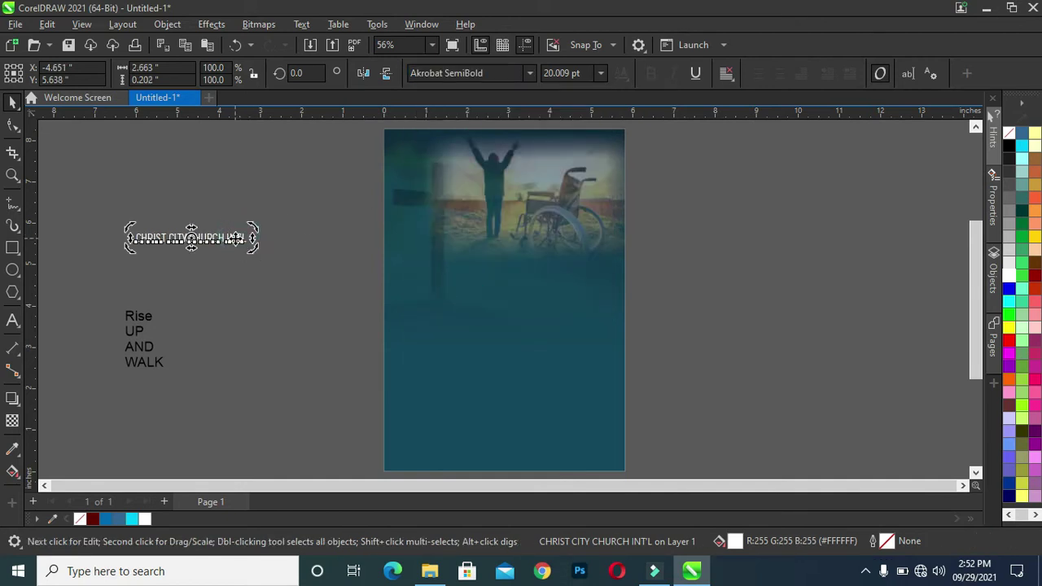
click(235, 238)
mouse_move(251, 251)
mouse_down()
mouse_move(296, 273)
mouse_move(281, 261)
mouse_up()
drag(203, 238, 531, 261)
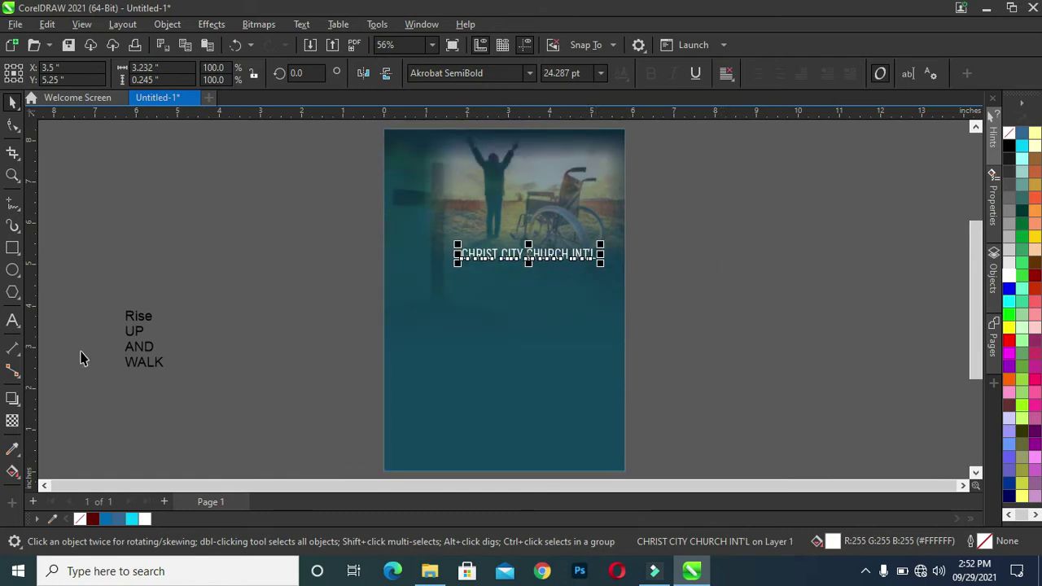
click(12, 421)
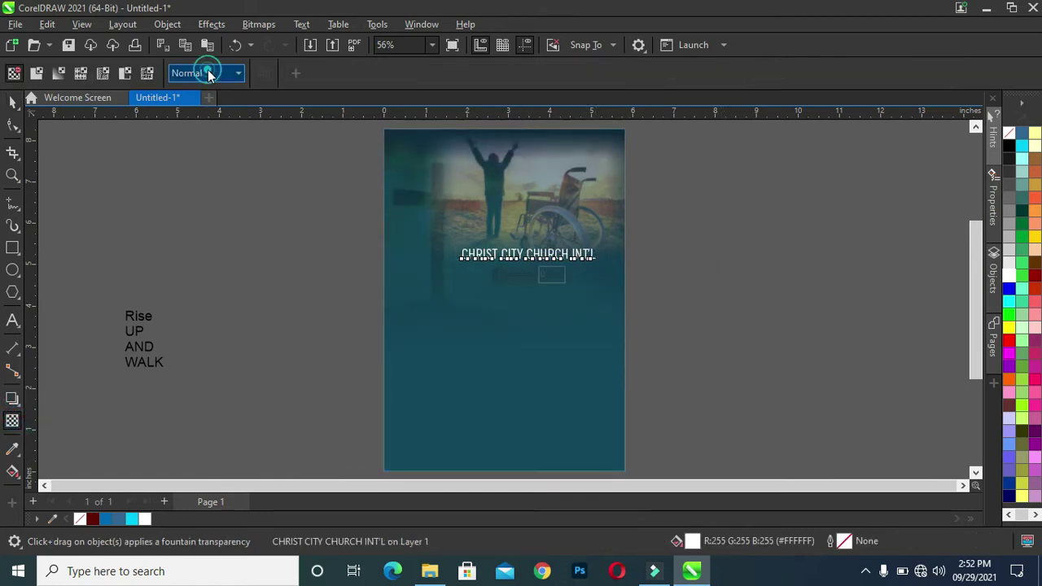
Give the church name an Overlay transparency merge mode, trying If Lighter first, then deselect it.
click(207, 72)
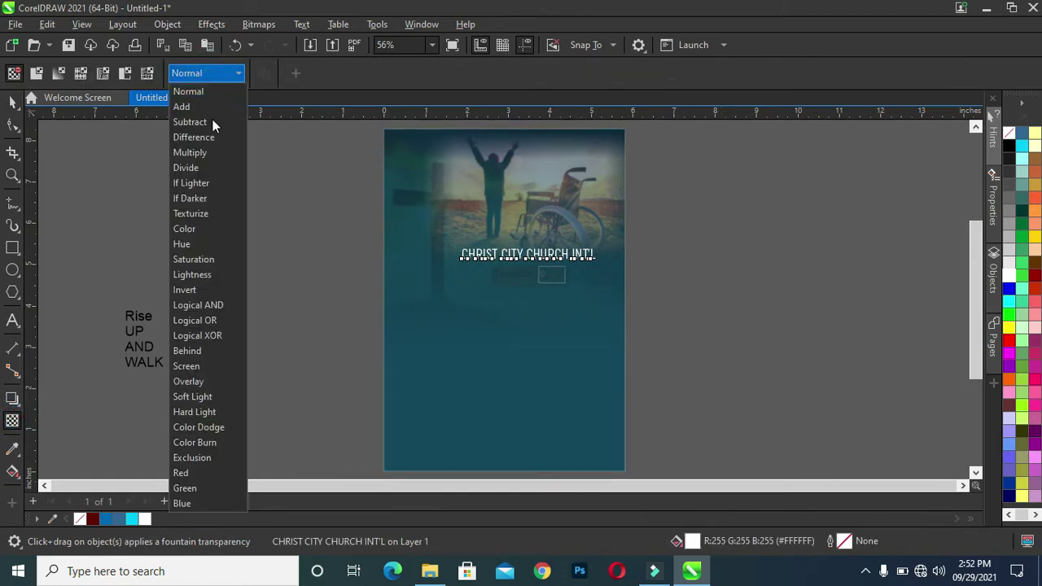
click(198, 184)
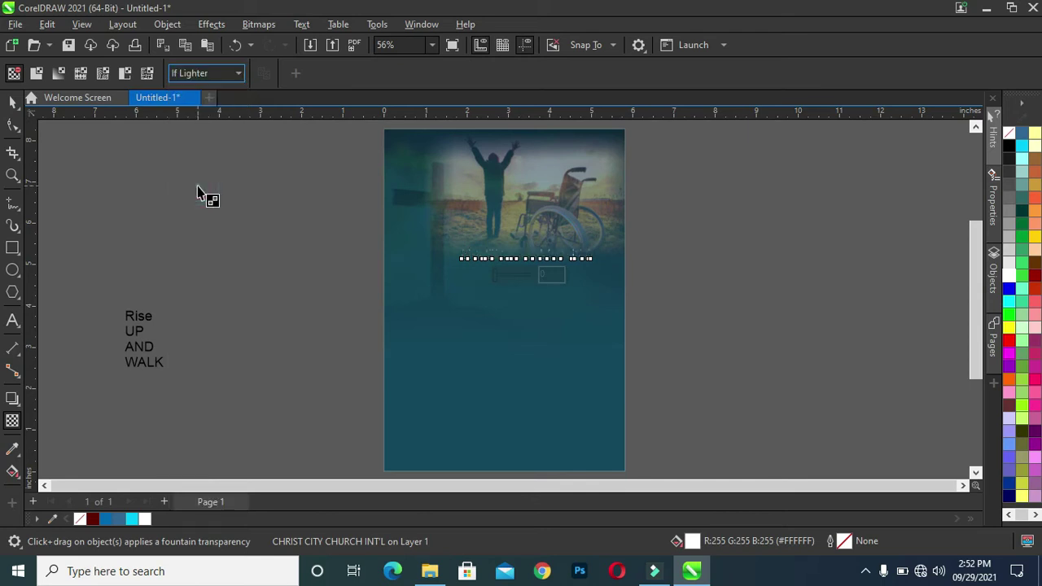
click(212, 72)
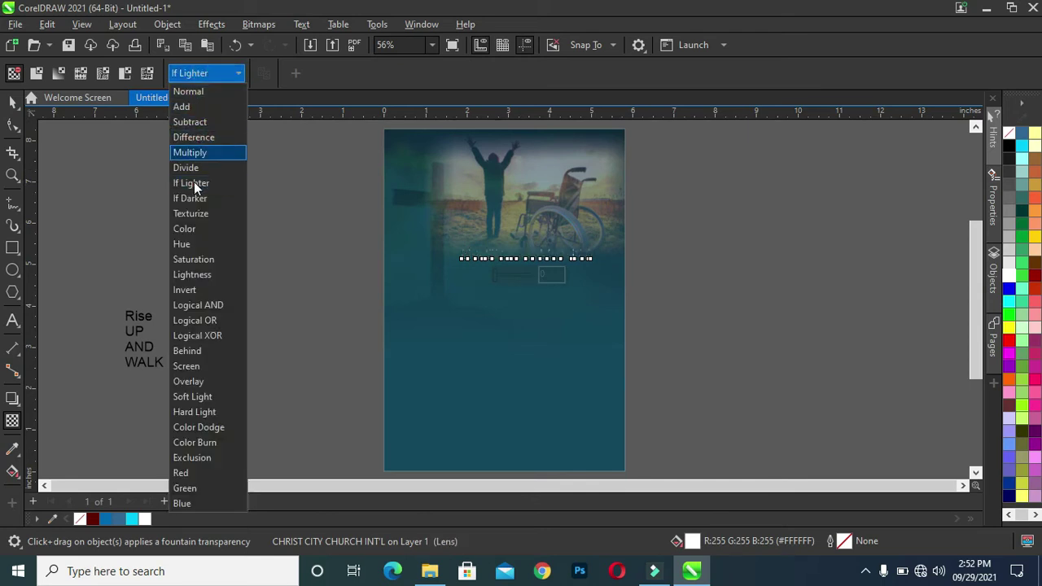
click(199, 382)
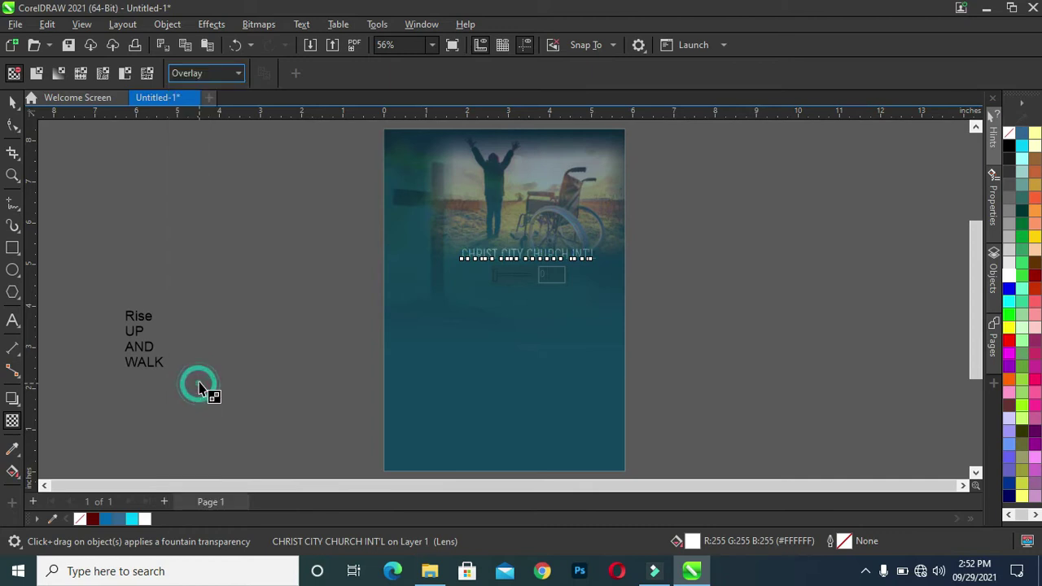
click(13, 99)
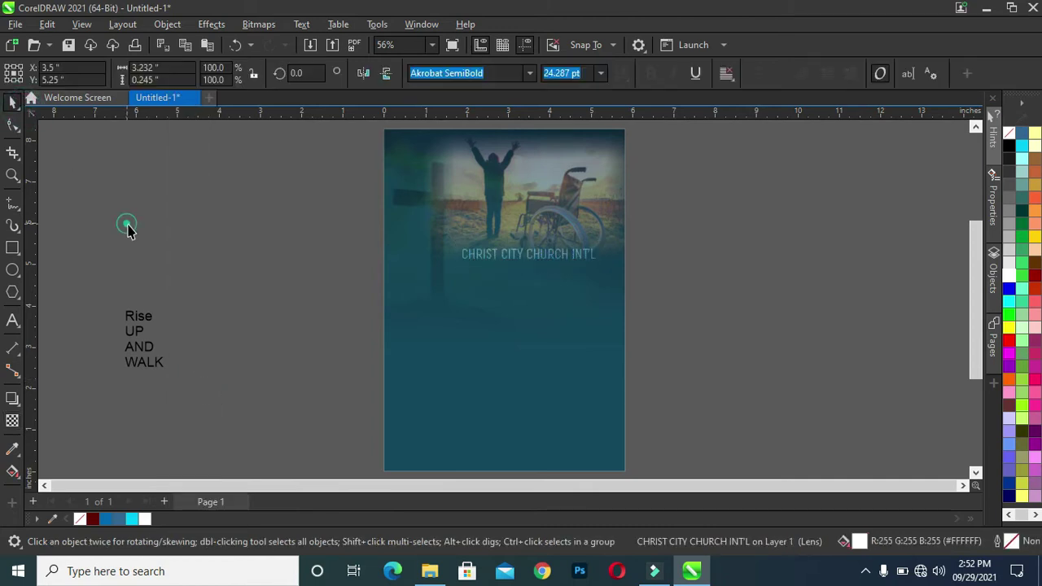
click(527, 256)
click(726, 257)
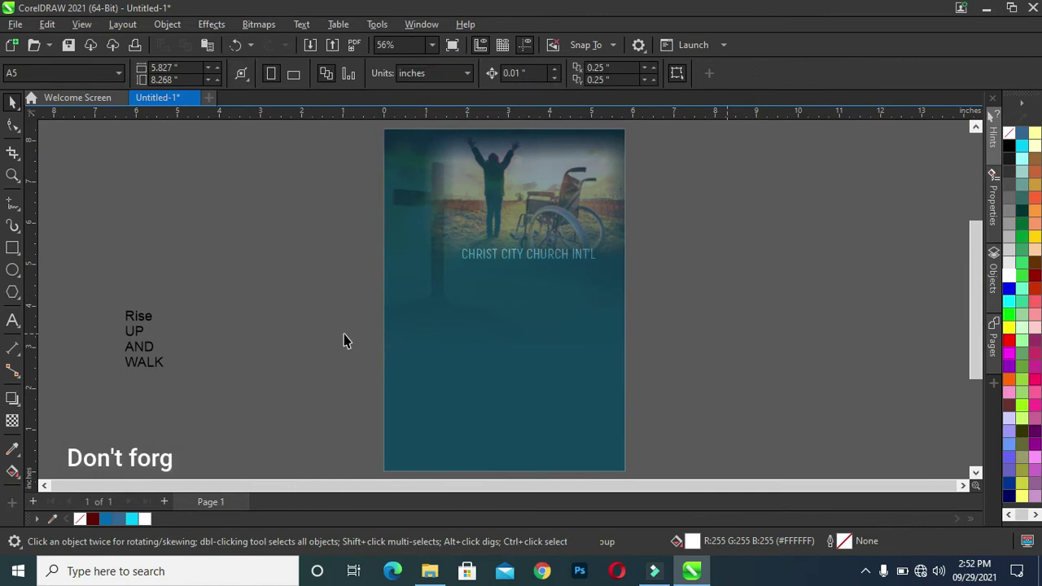
Enlarge the Rise UP AND WALK text and set it in Uni Sans Heavy CAPS.
drag(113, 294, 169, 368)
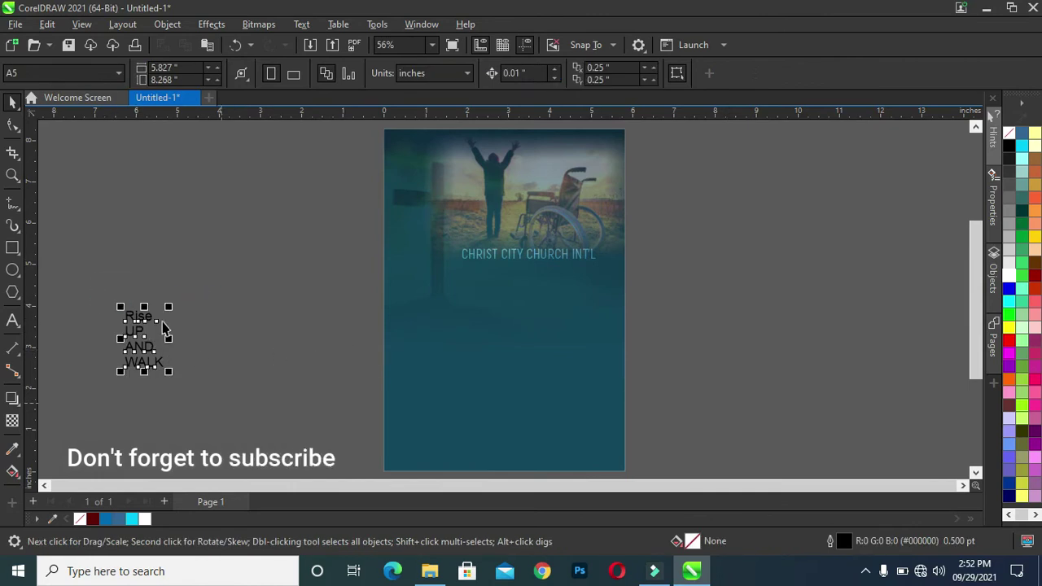
drag(172, 322, 167, 306)
drag(252, 247, 274, 242)
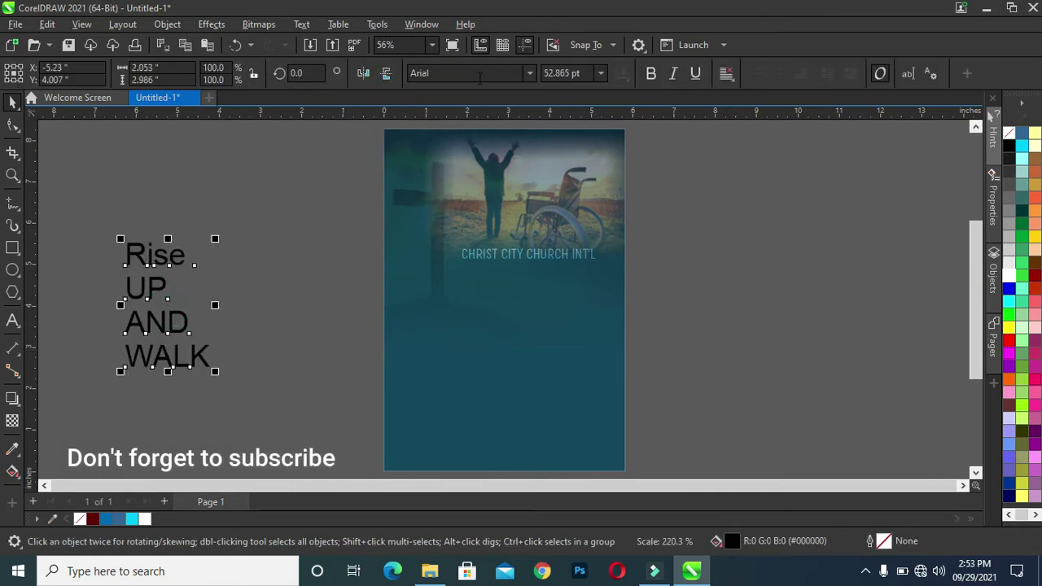
click(530, 73)
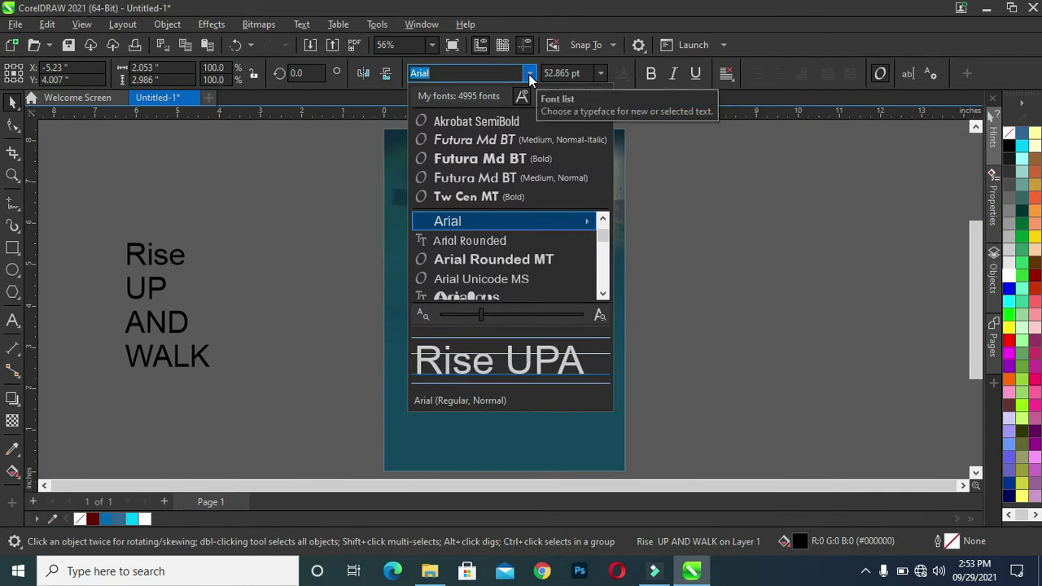
text(UN)
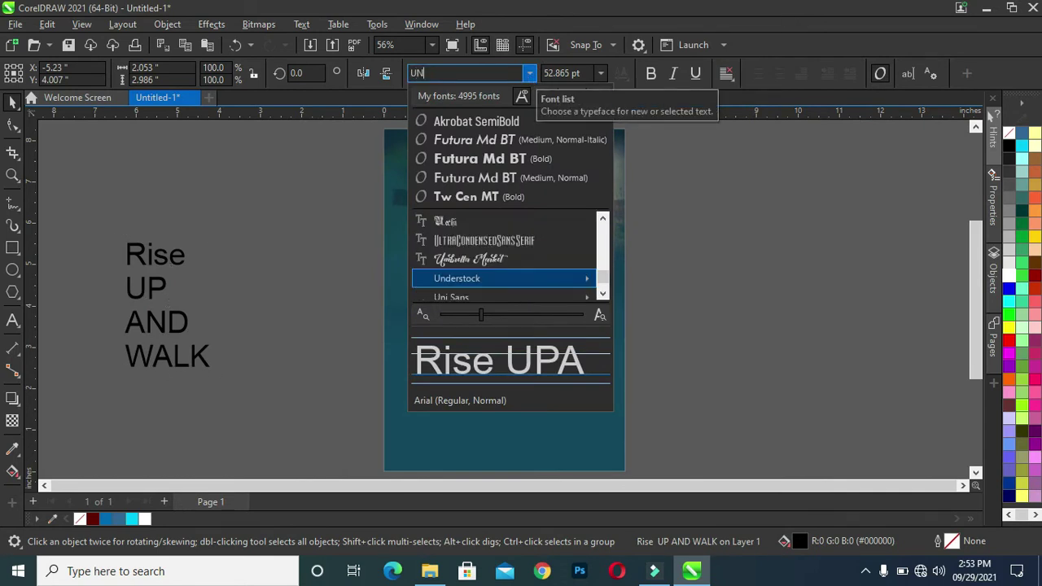
text(I)
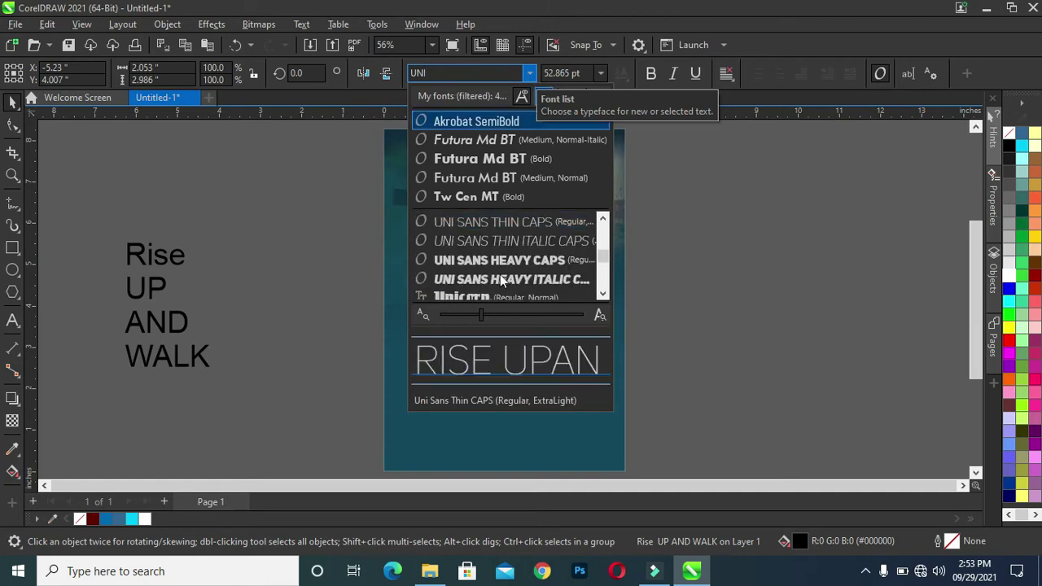
click(500, 260)
Break the text into separate words, make RISE white at 88 pt, and move all onto the page.
click(275, 270)
click(181, 252)
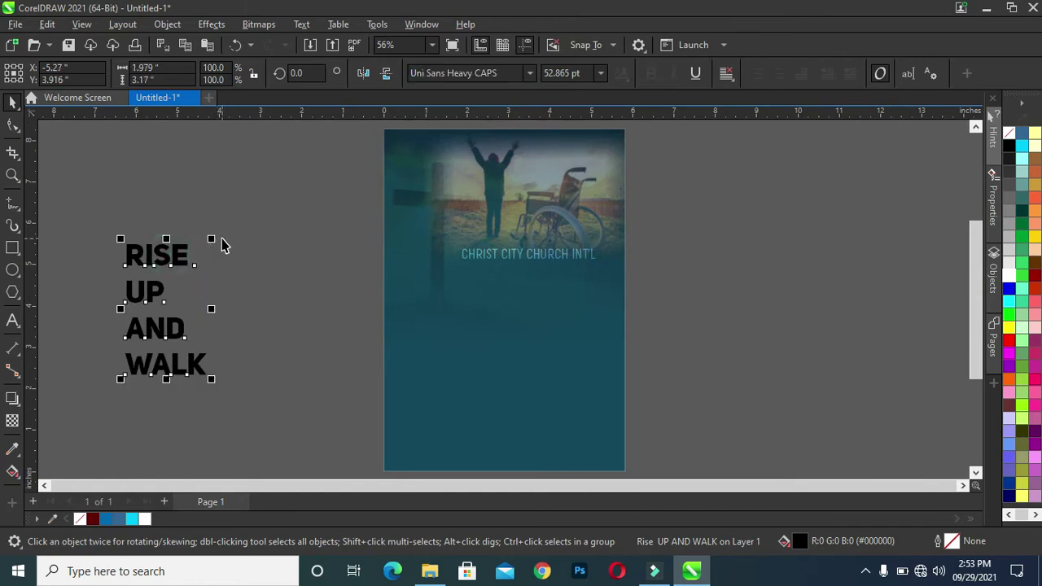
key(ctrl+k)
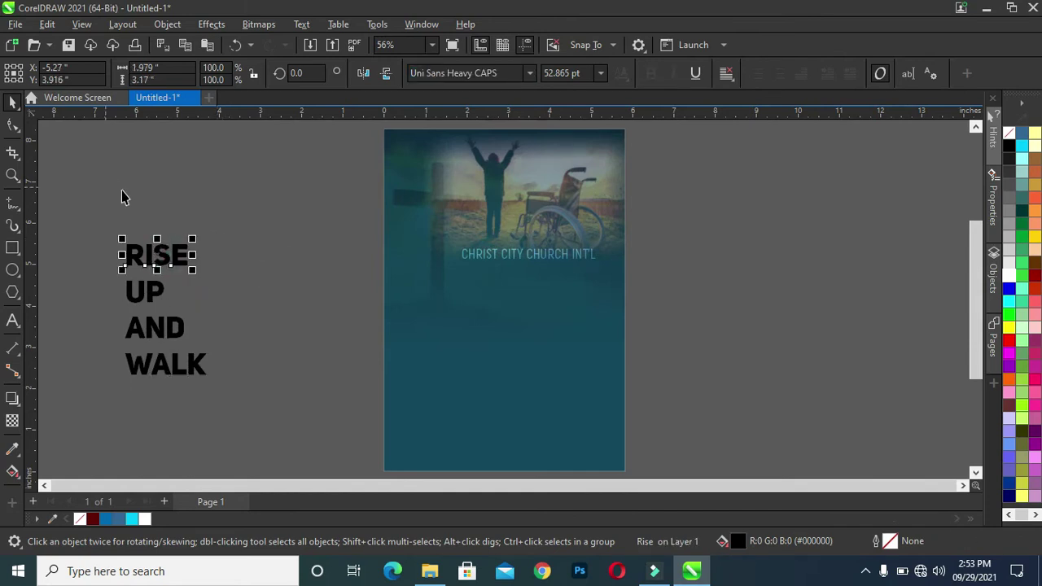
drag(193, 240, 267, 203)
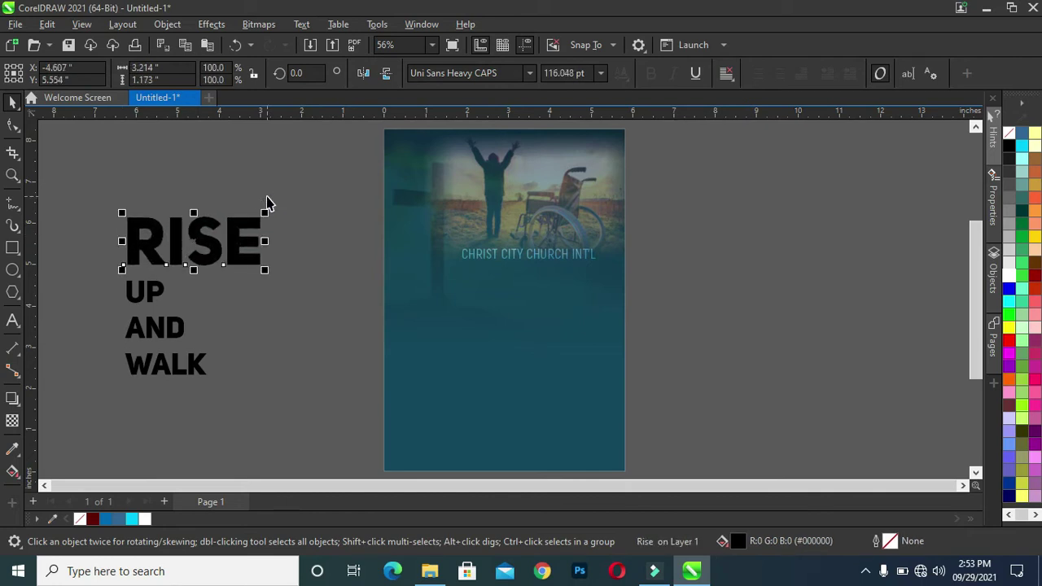
click(144, 519)
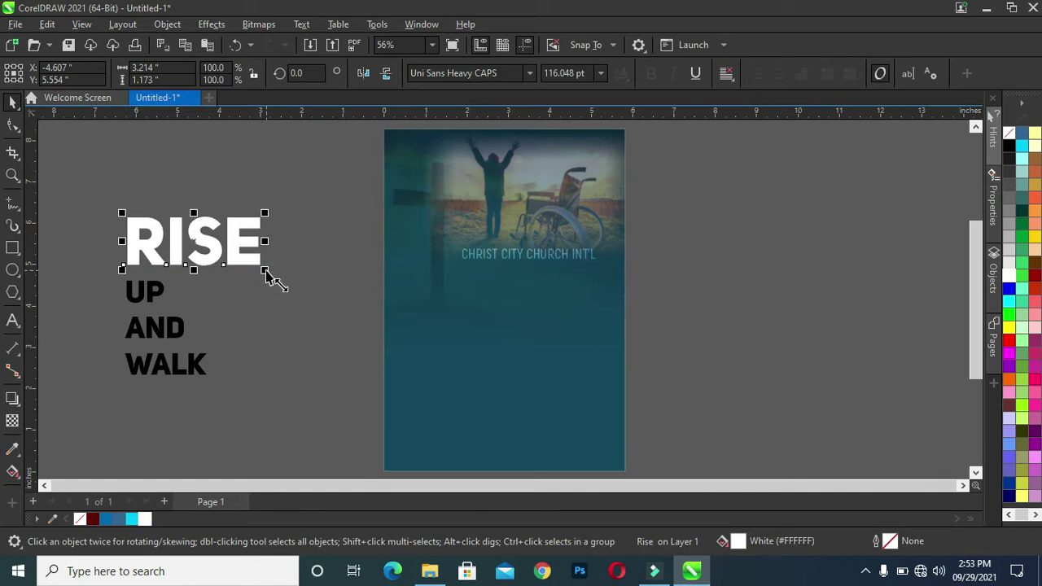
drag(265, 270, 235, 258)
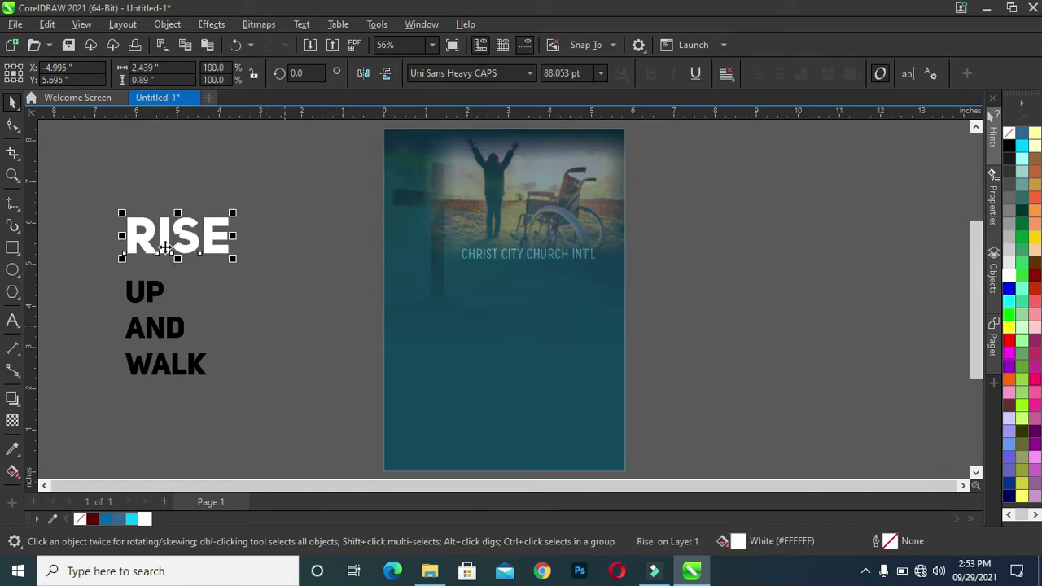
drag(76, 172, 256, 436)
drag(143, 308, 413, 362)
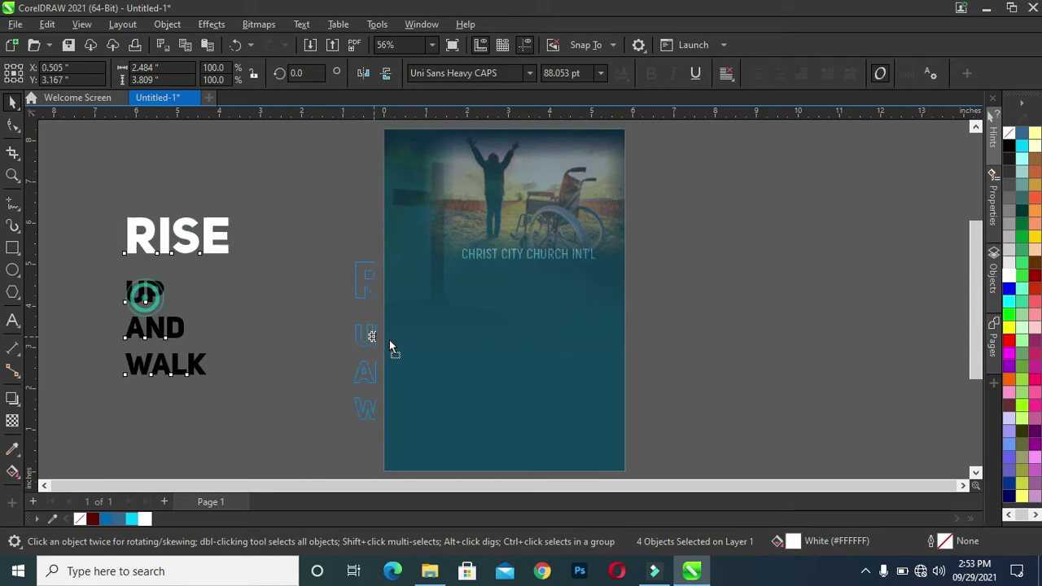
Zoom in on the words and move RISE right beside UP, to about 4.0 by 3.25 inches.
key(z)
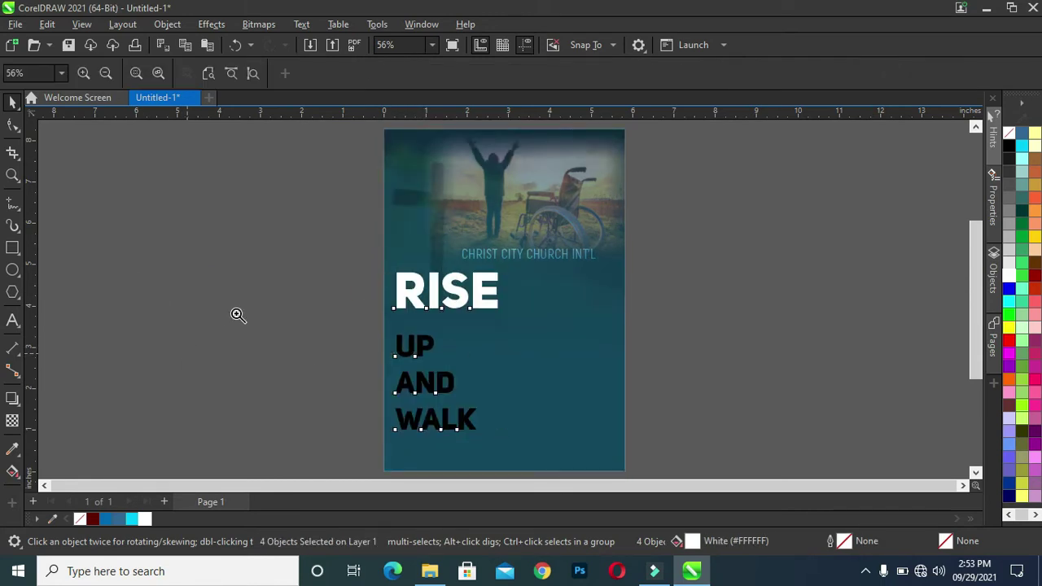
drag(268, 267, 684, 469)
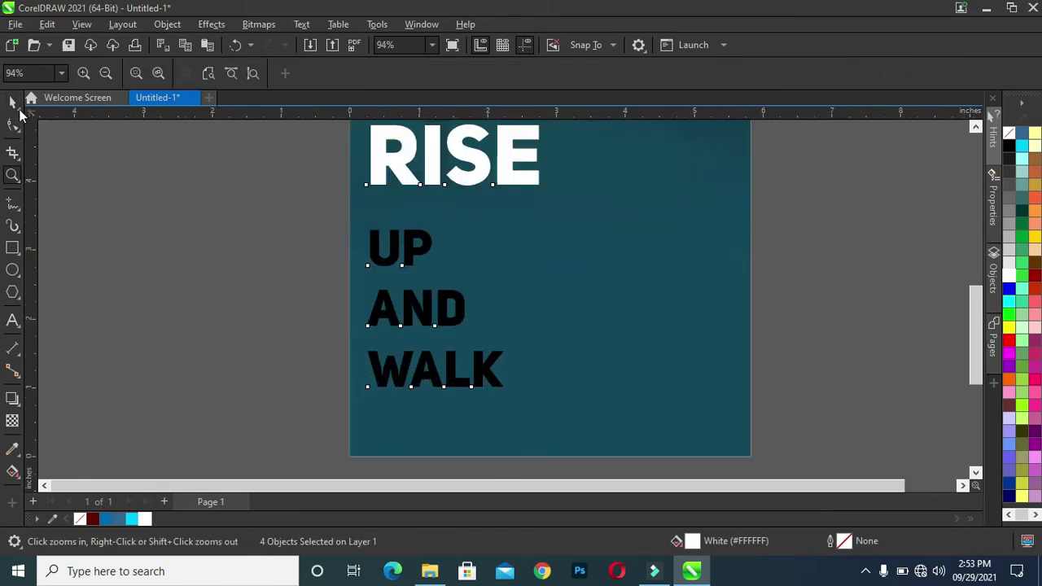
click(12, 102)
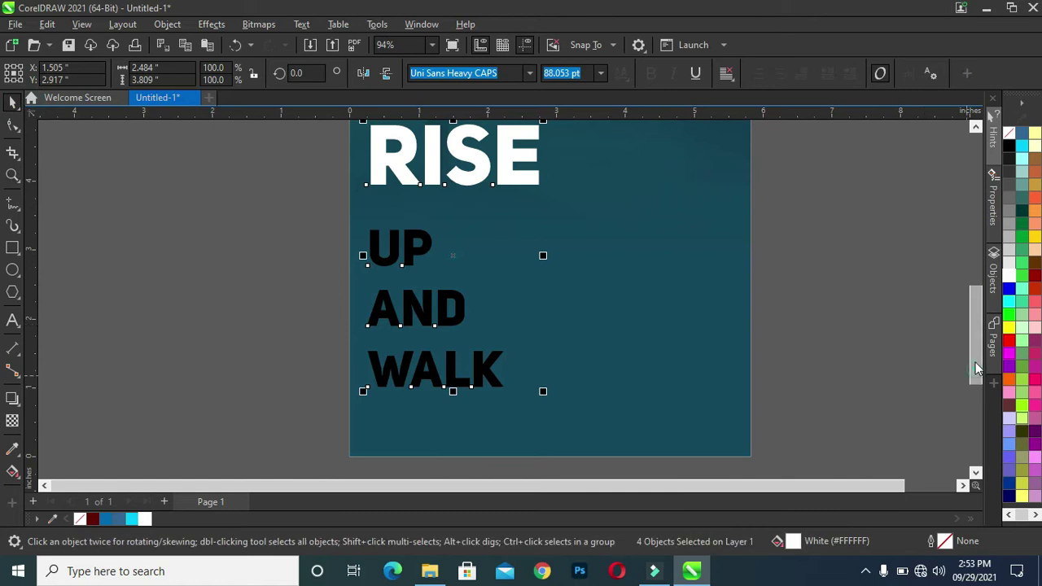
drag(972, 383, 974, 365)
click(263, 195)
click(381, 222)
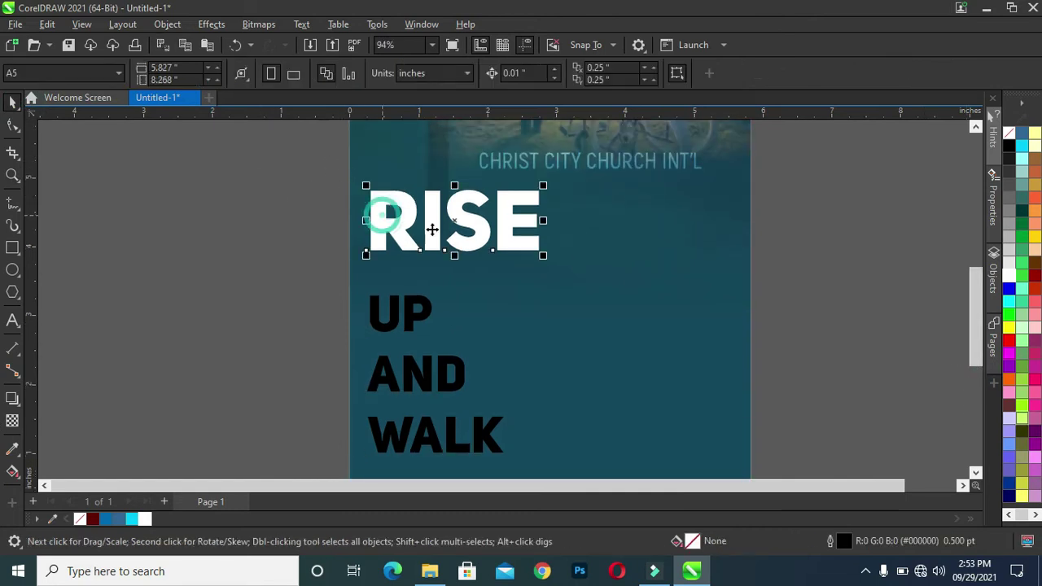
drag(469, 233, 627, 308)
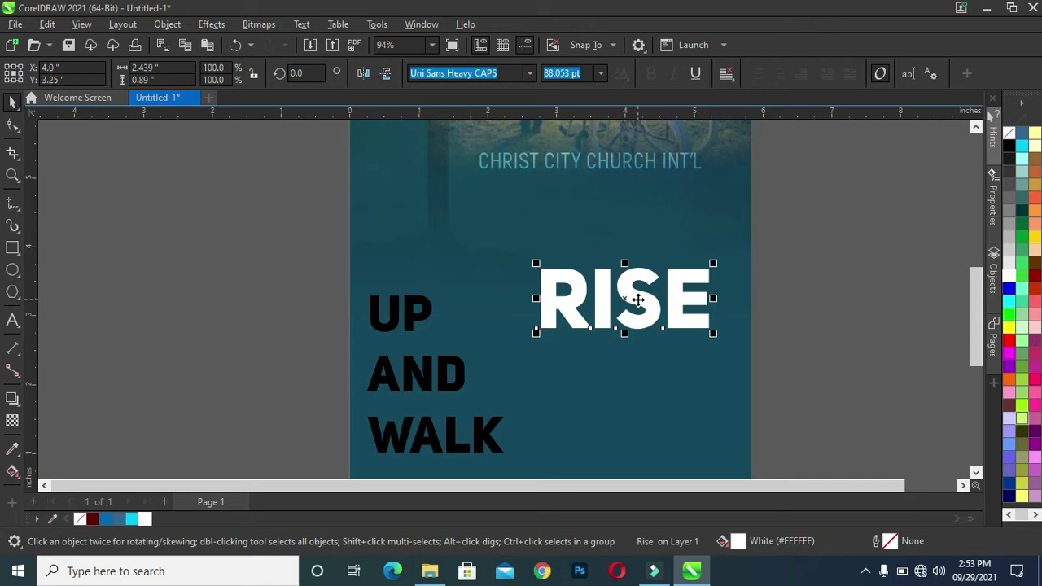
click(638, 300)
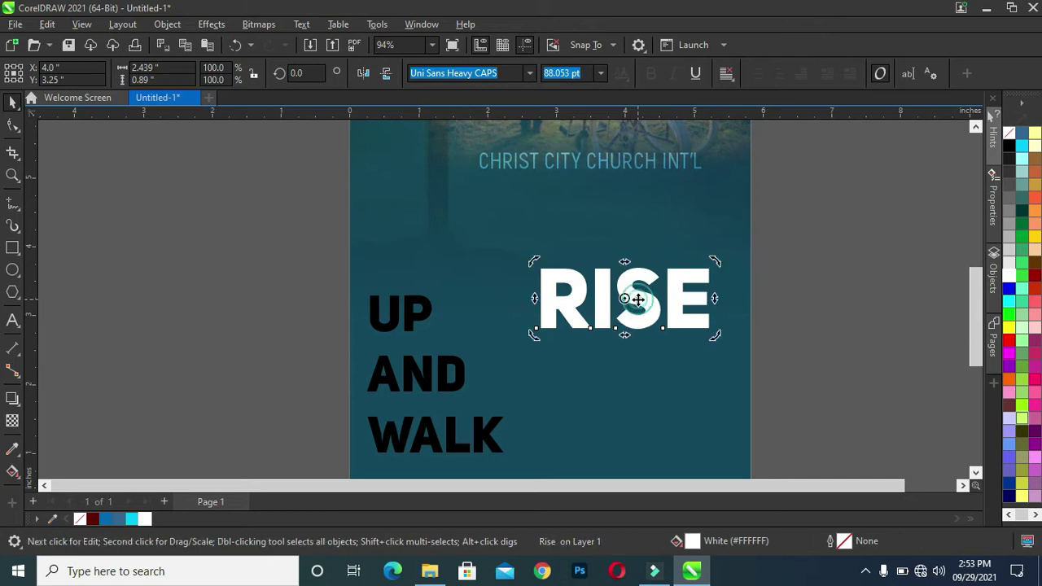
click(530, 75)
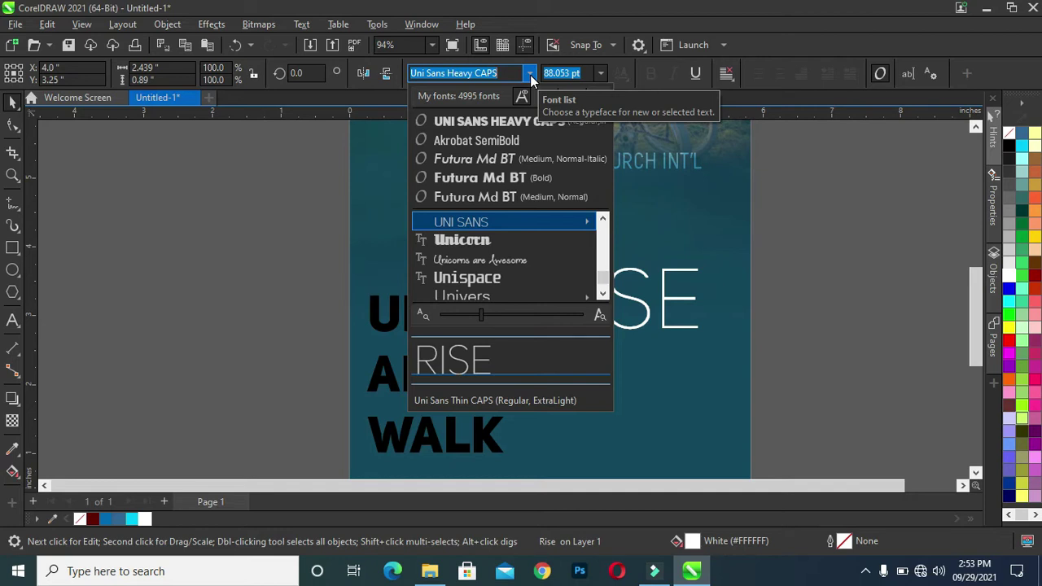
Search the font list and set the white word Rise in Peace Sans at 88 pt.
text(OP)
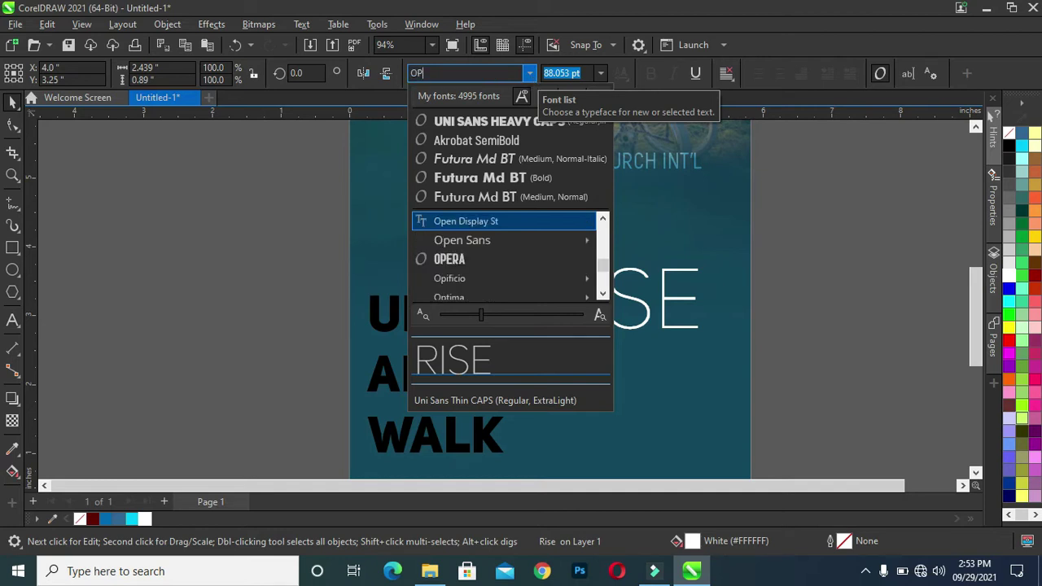
text(EN)
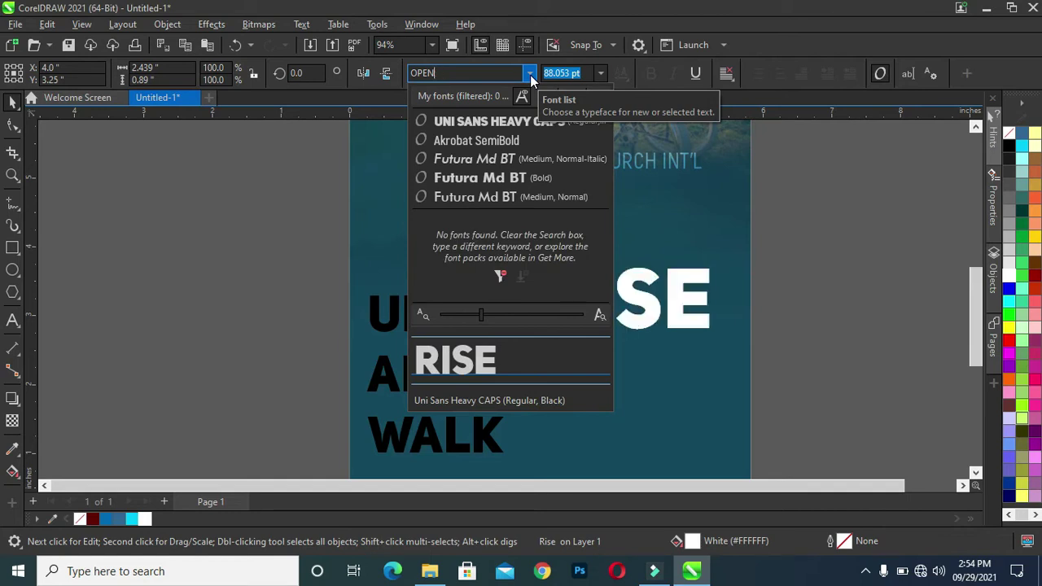
text( SA)
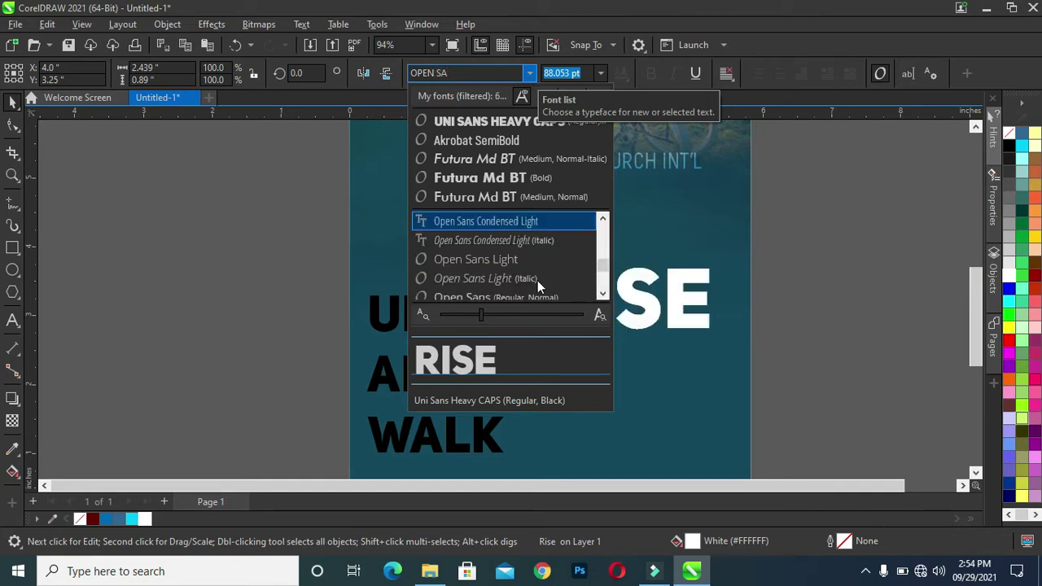
scroll(499, 275, down, 2)
scroll(498, 278, down, 1)
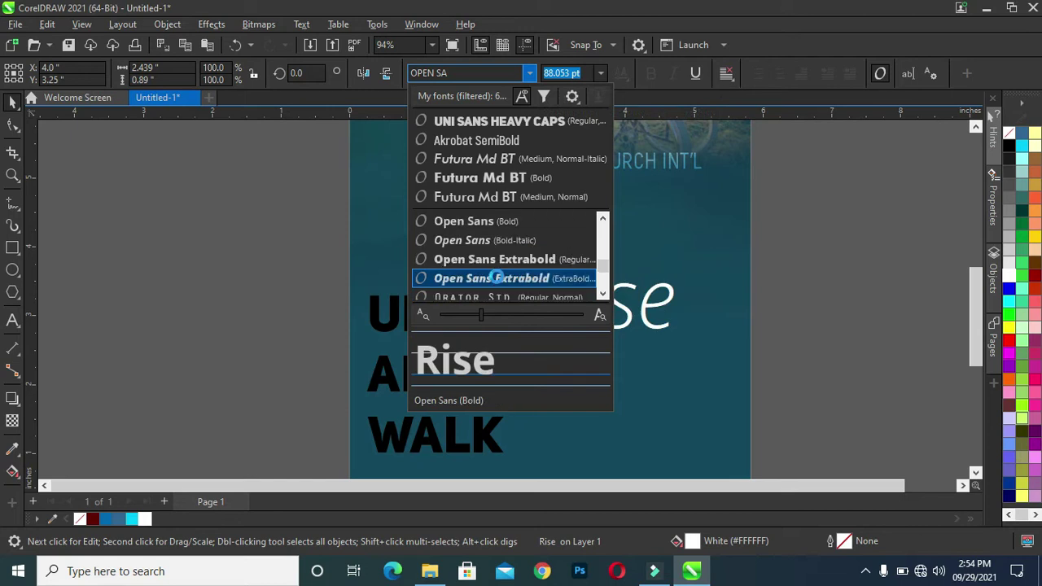
scroll(501, 278, down, 3)
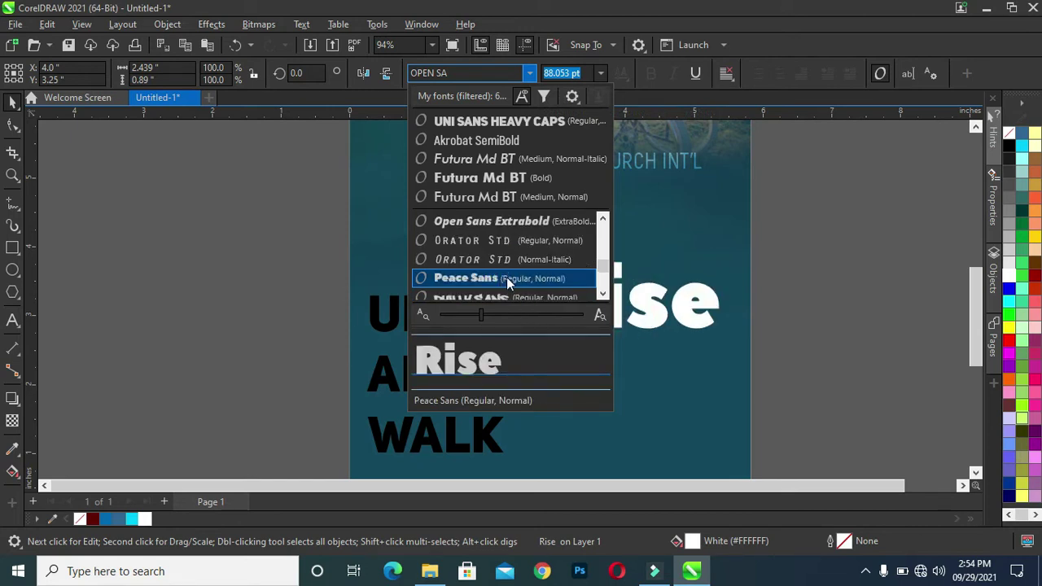
click(491, 279)
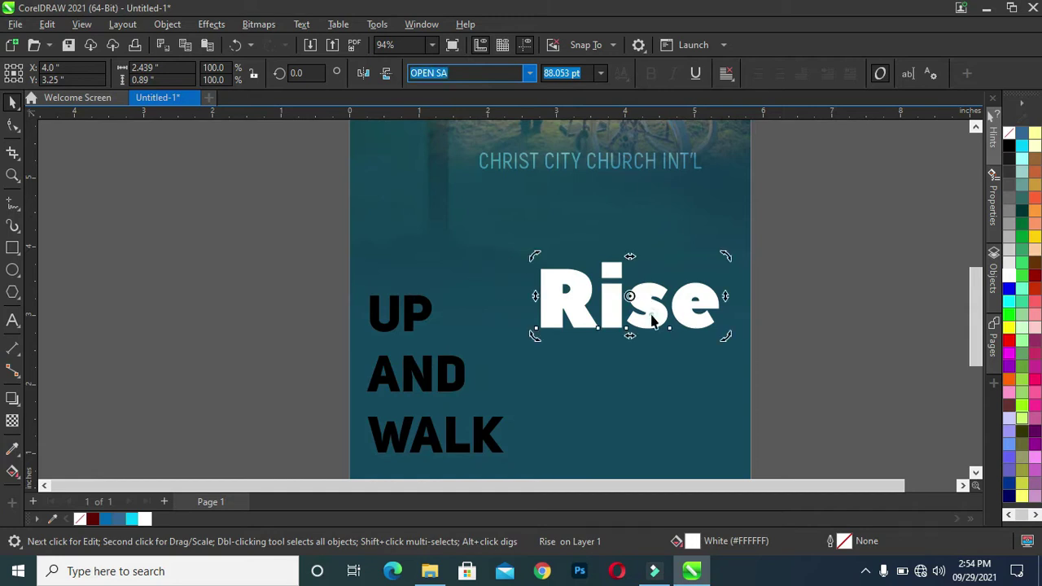
click(803, 282)
click(649, 319)
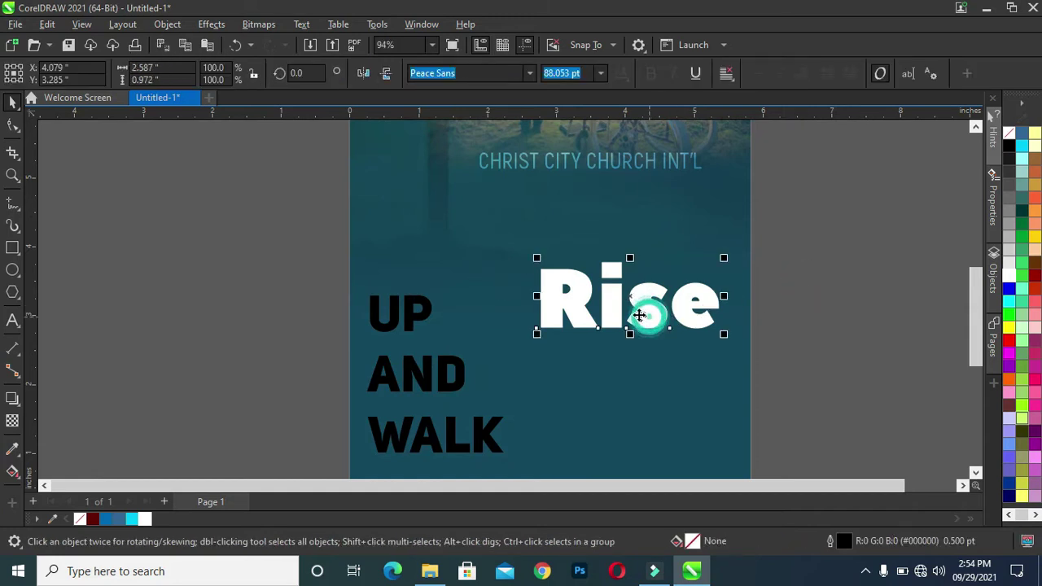
Move UP directly below Rise and enlarge it to about 106.5 pt.
click(399, 317)
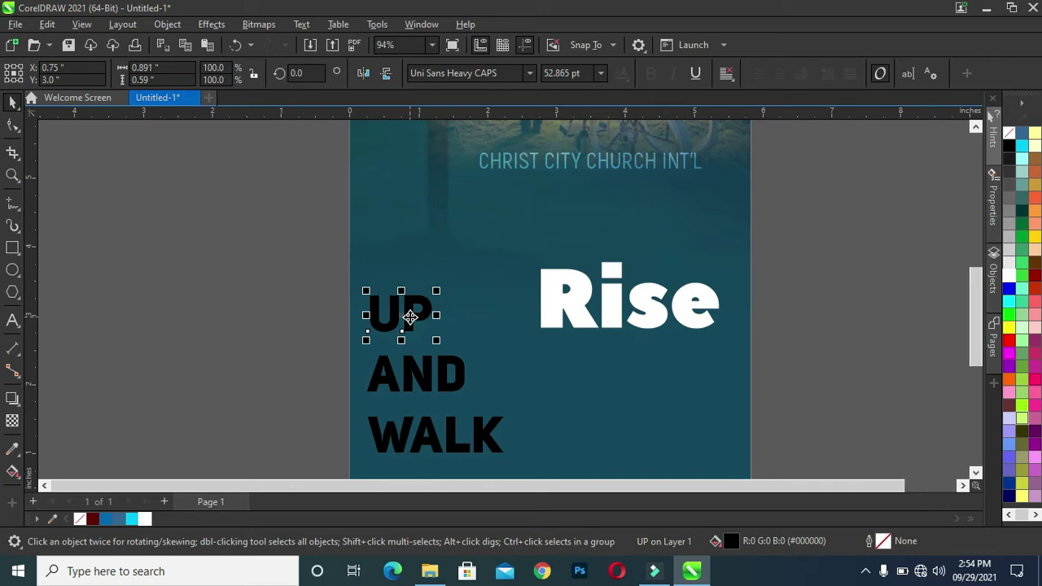
mouse_move(410, 317)
mouse_down()
mouse_move(589, 360)
mouse_move(636, 431)
mouse_up()
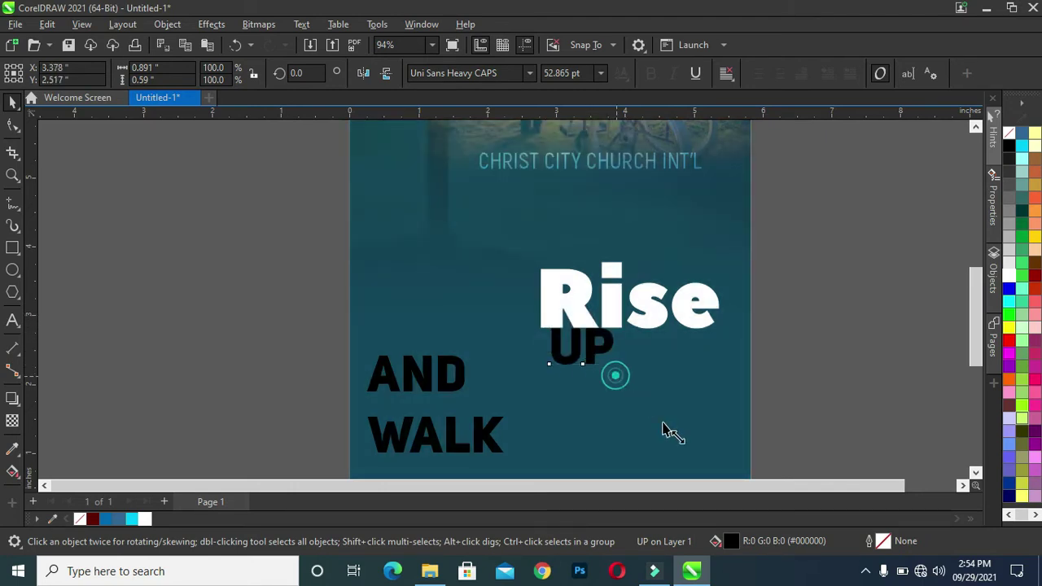
drag(549, 400, 539, 439)
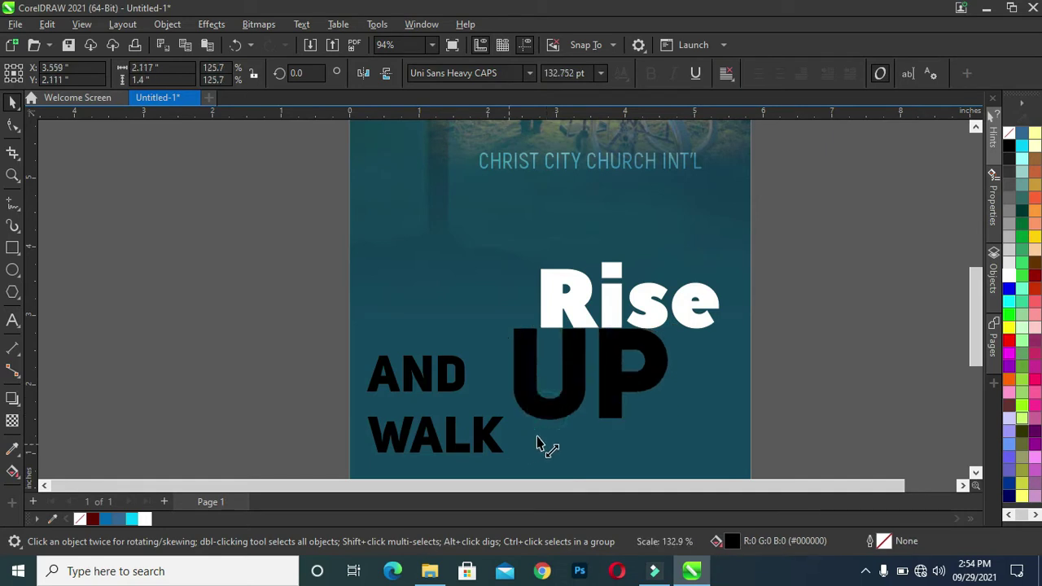
drag(539, 440, 534, 429)
scroll(561, 368, up, 1)
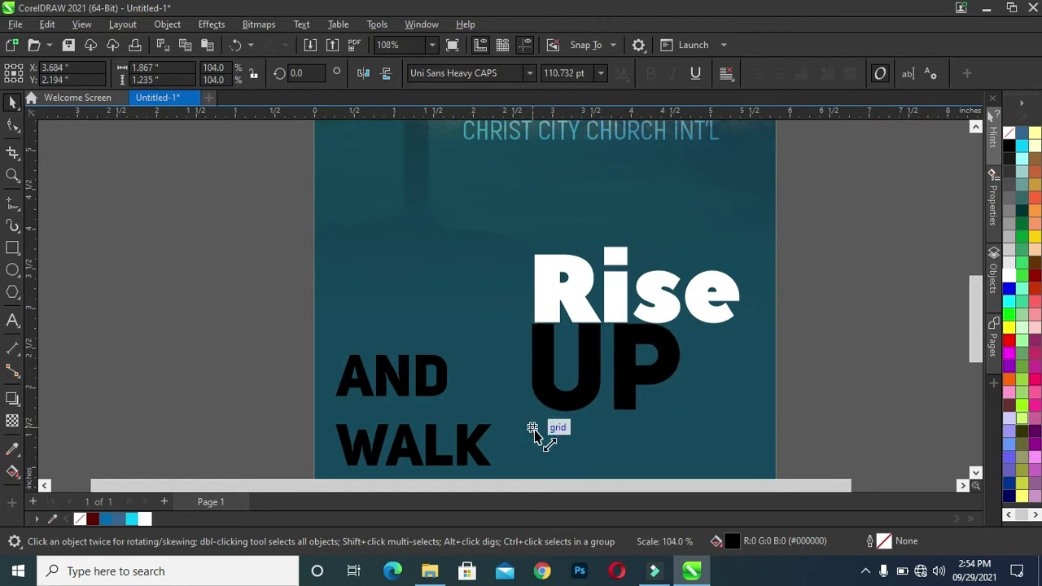
drag(534, 429, 534, 425)
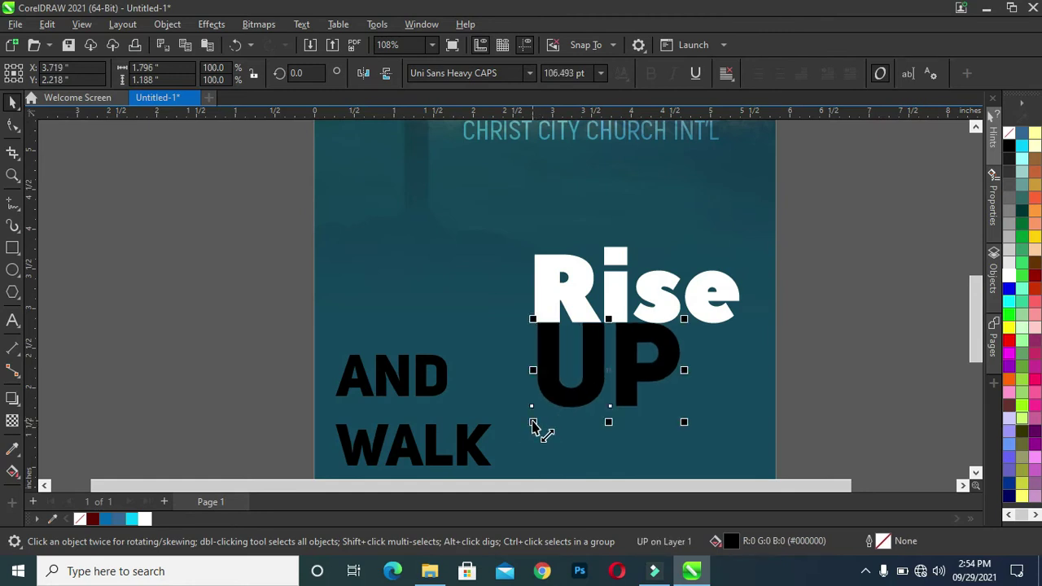
Nudge UP left and down so it lines up neatly beneath Rise.
key(ctrl+Left)
key(ctrl+Left)
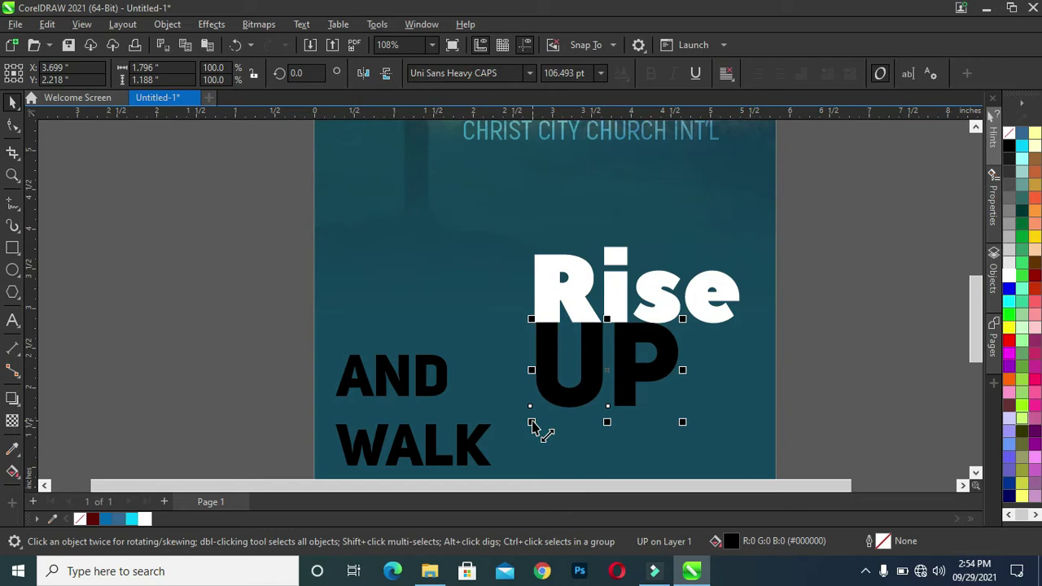
key(ctrl+Left)
key(ctrl+Down)
key(ctrl+Left)
key(ctrl+Down)
key(ctrl+Down)
key(ctrl+Down)
key(ctrl+Down)
key(ctrl+Down)
key(ctrl+Down)
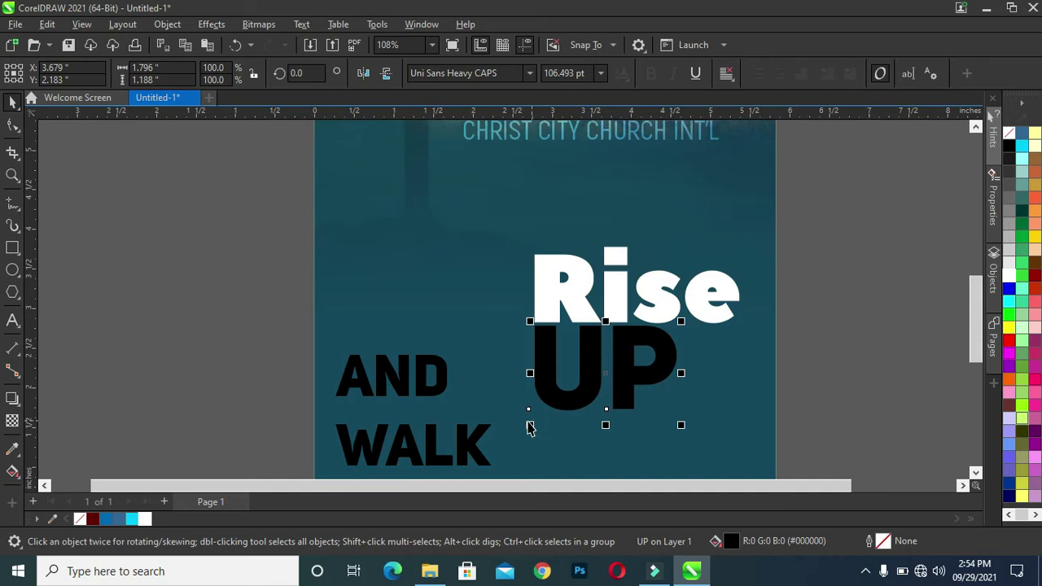
click(833, 368)
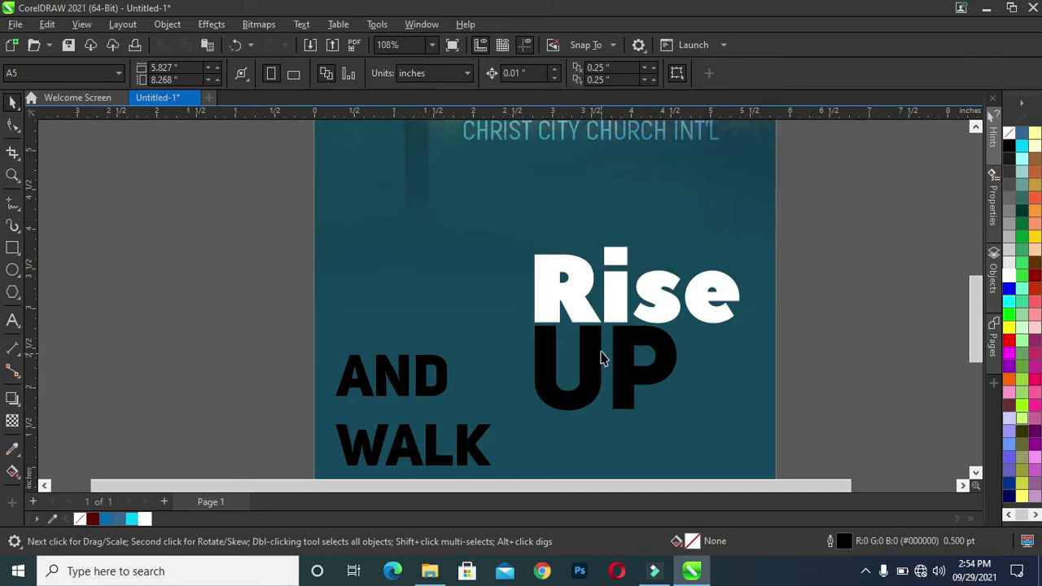
Draw a tall narrow rectangle to the left of Rise.
scroll(601, 358, up, 1)
scroll(601, 359, up, 1)
scroll(601, 359, up, 1)
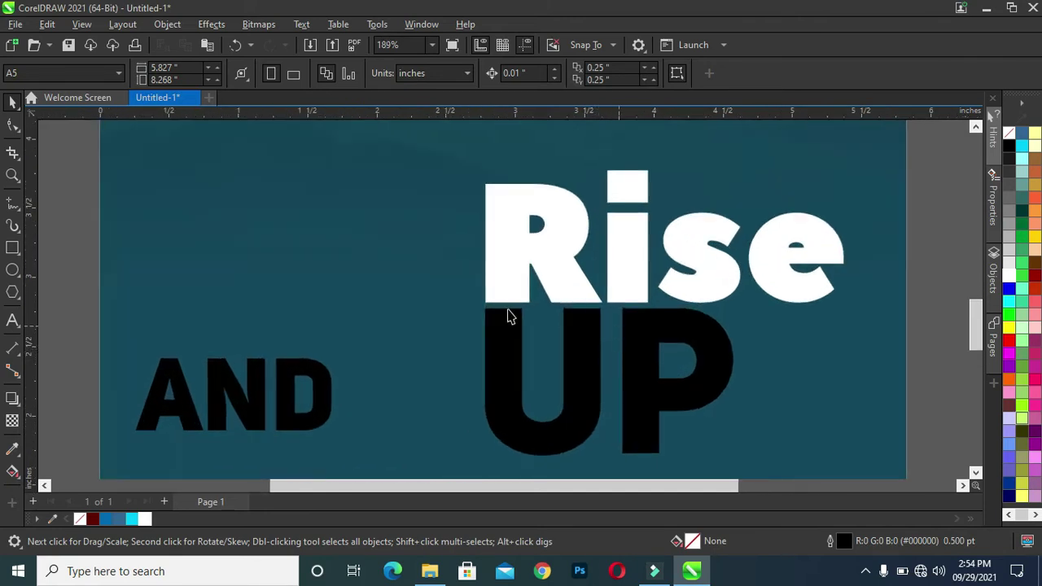
click(13, 248)
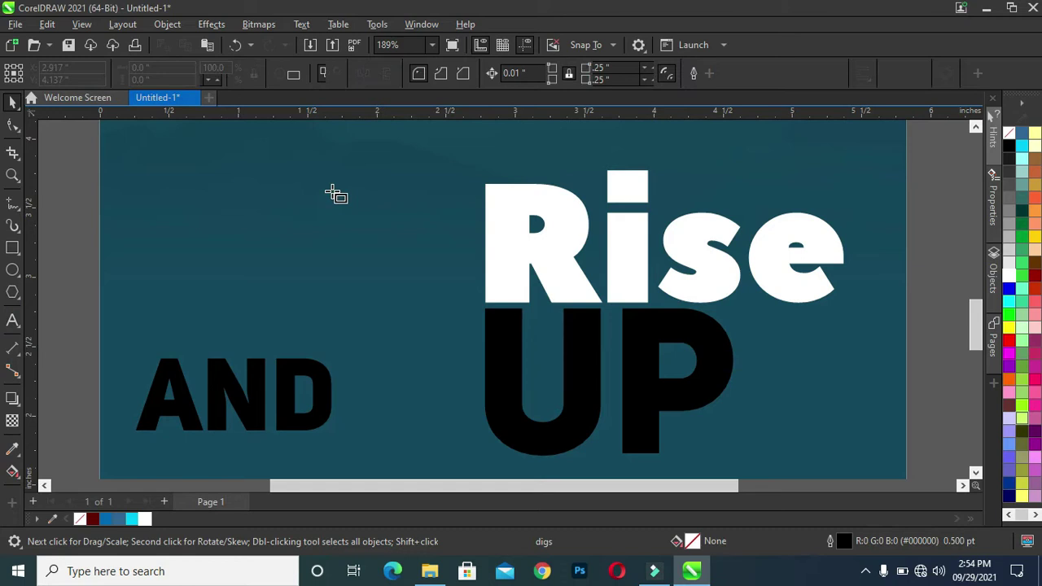
drag(331, 186, 361, 345)
key(space)
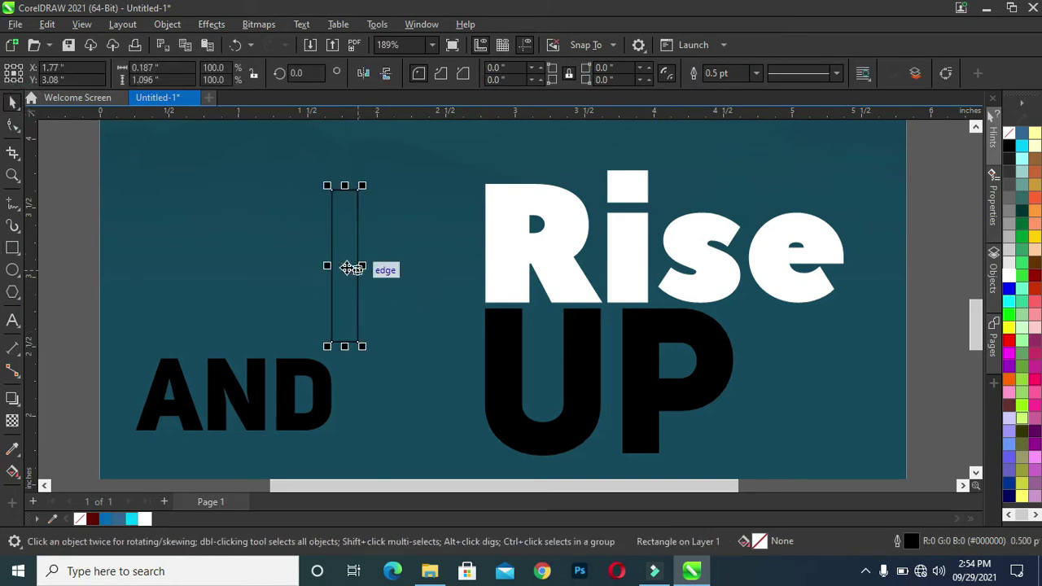
Stretch the rectangle from the R of Rise into the U of UP and fill it red.
drag(350, 269, 577, 309)
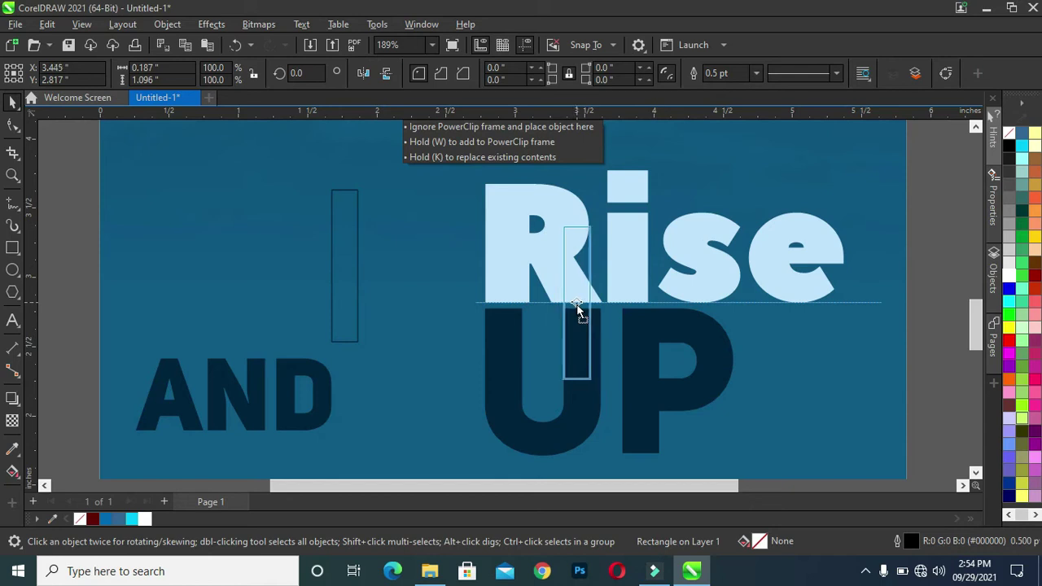
drag(578, 308, 580, 318)
drag(596, 383, 619, 416)
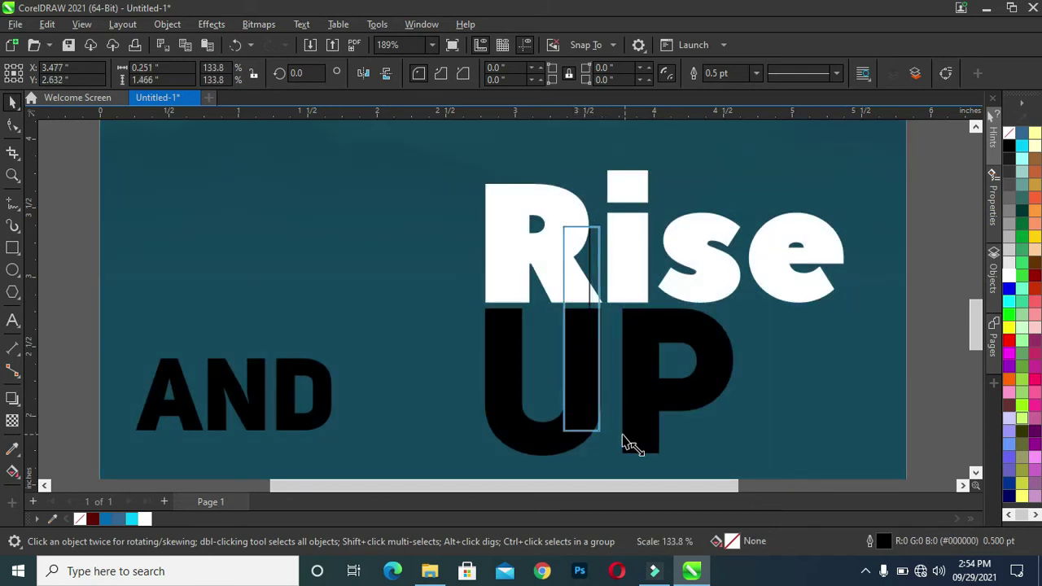
drag(619, 417, 632, 443)
key(Up)
key(Up)
key(Up)
key(Up)
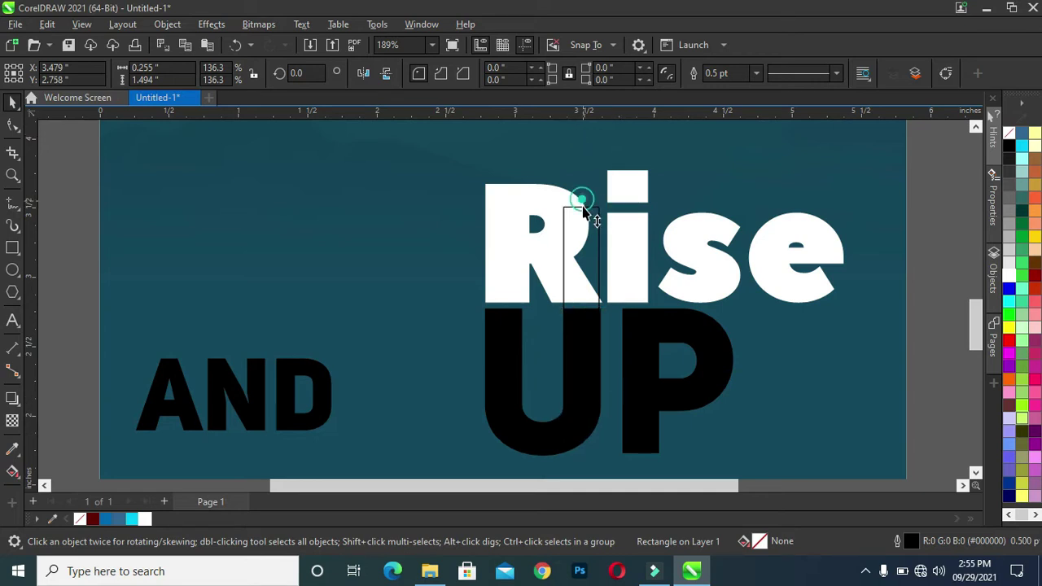
drag(580, 203, 581, 229)
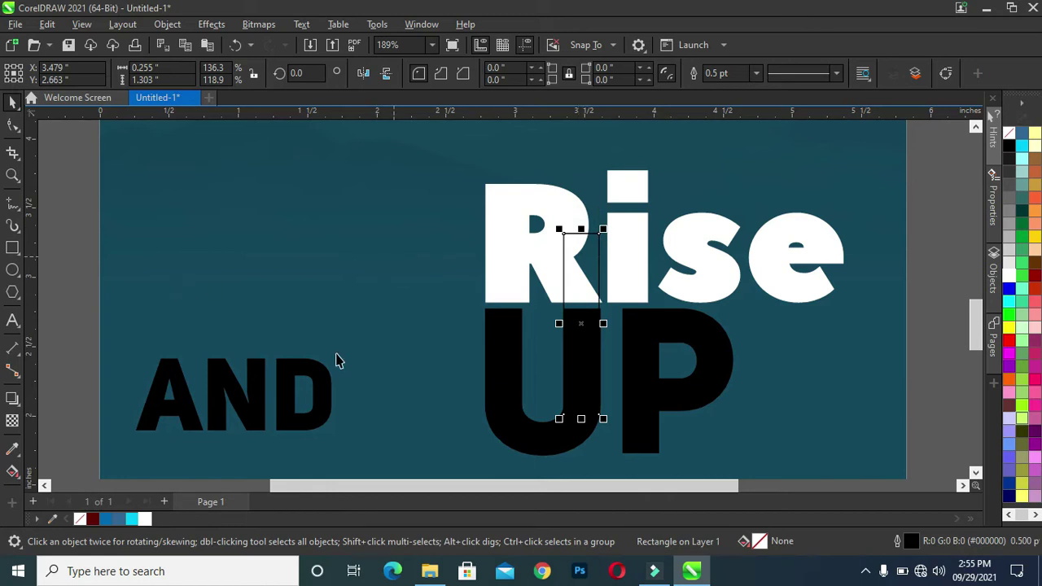
click(1009, 341)
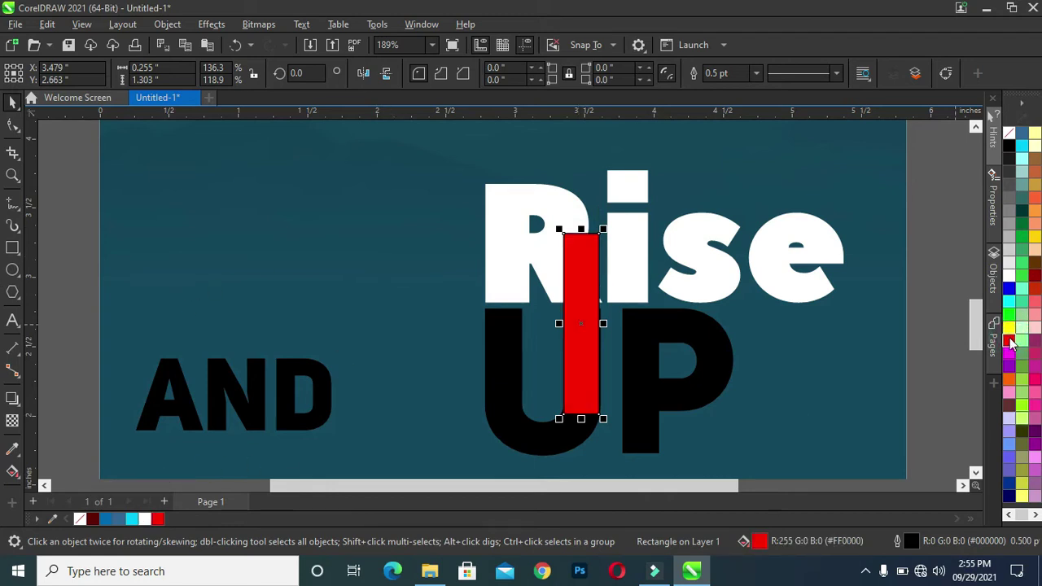
Remove the red bar's outline and shorten its bottom end slightly.
right_click(80, 518)
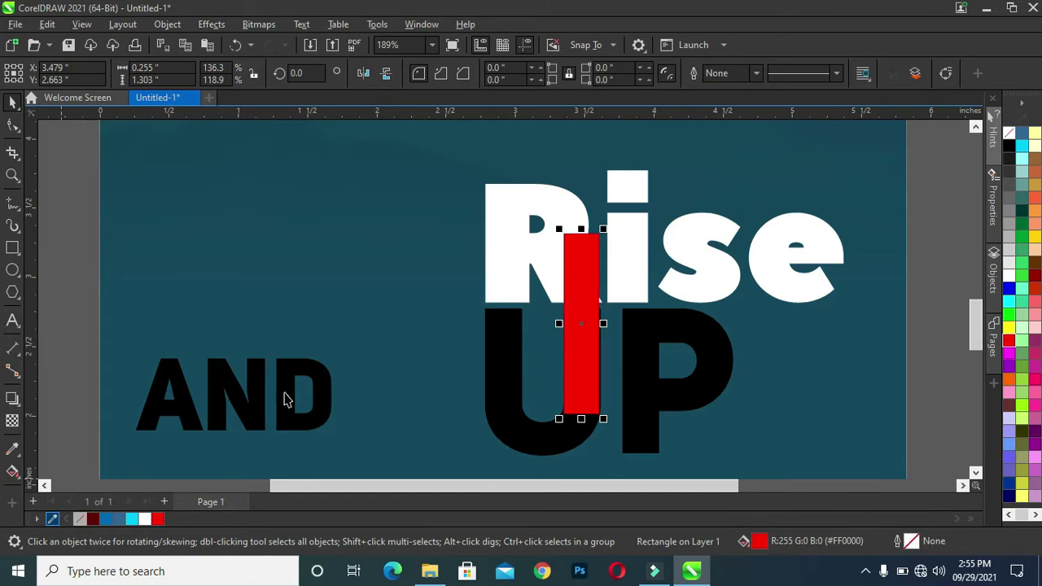
scroll(626, 361, up, 2)
click(626, 358)
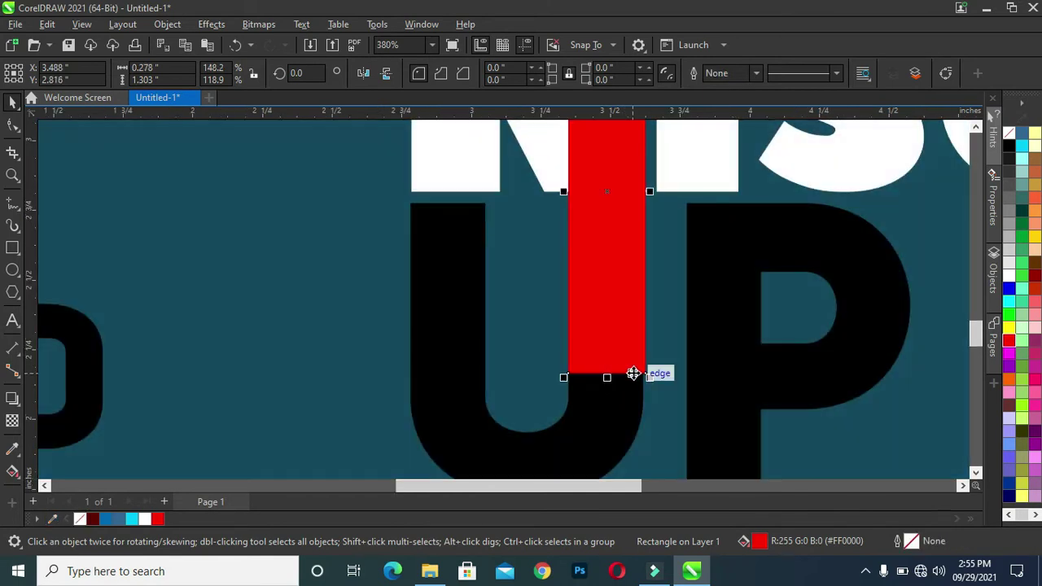
scroll(633, 372, up, 1)
scroll(647, 377, up, 1)
drag(646, 377, 649, 374)
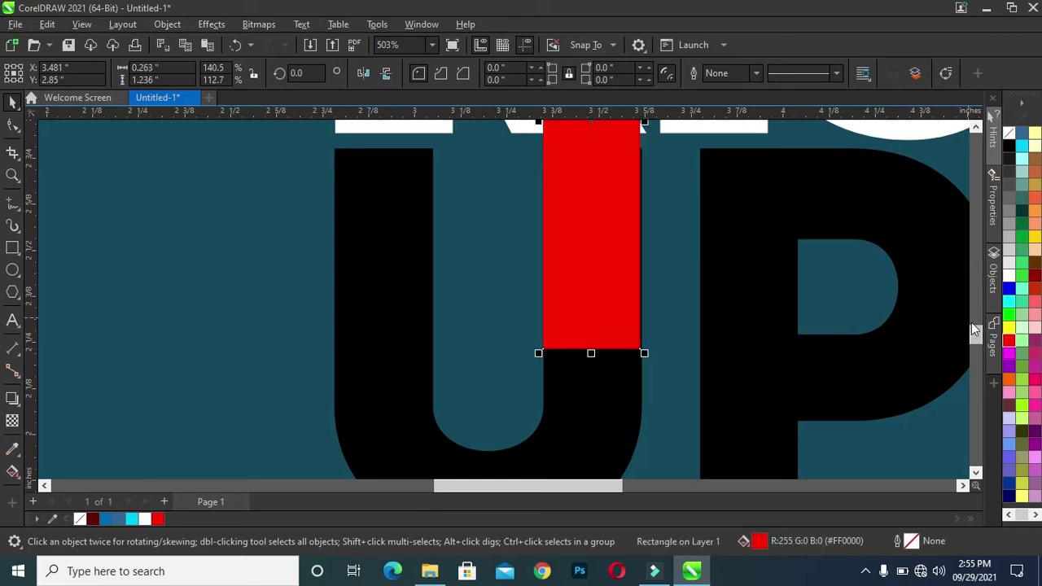
Widen the red bar to about 0.269 inches to meet the R's stem, then view the whole page.
scroll(641, 272, up, 3)
scroll(631, 404, up, 3)
scroll(640, 354, up, 1)
drag(656, 242, 660, 247)
scroll(684, 264, down, 2)
scroll(710, 279, down, 1)
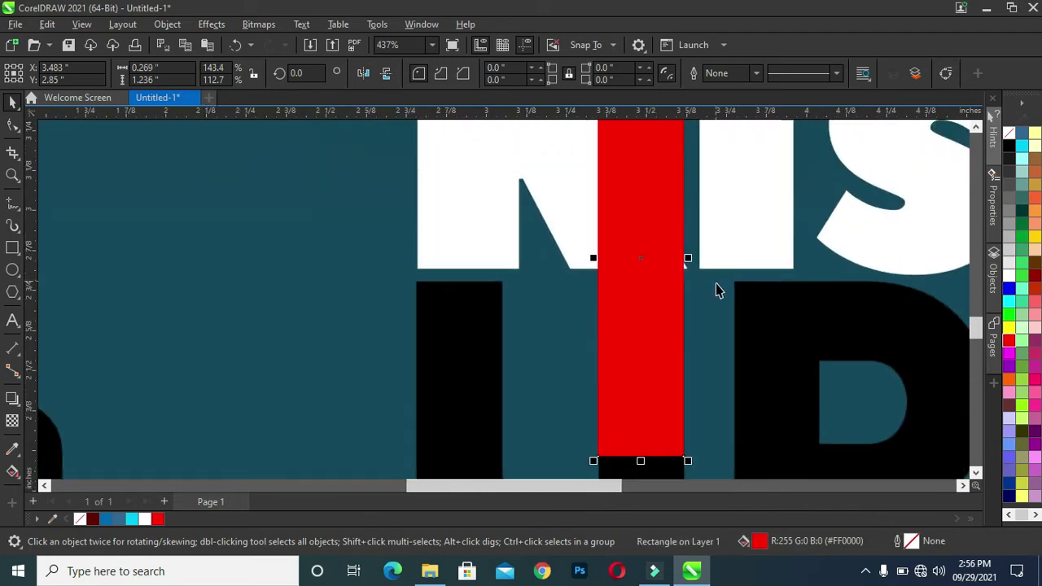
scroll(717, 290, down, 1)
key(shift+F4)
click(262, 320)
Zoom in on the Rise UP lettering and select the U together with the red bar.
key(z)
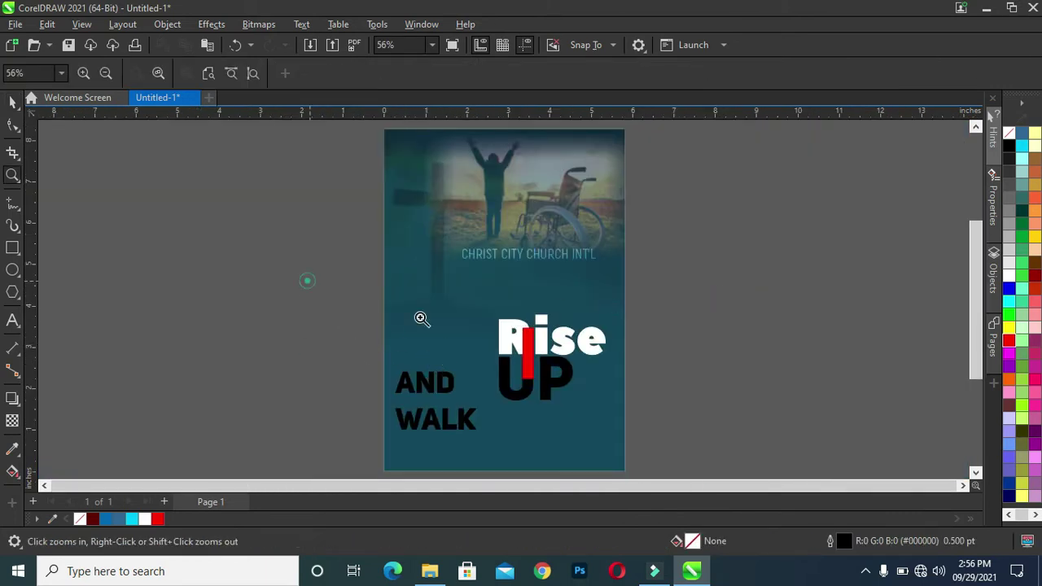
drag(309, 262, 688, 431)
drag(302, 163, 769, 383)
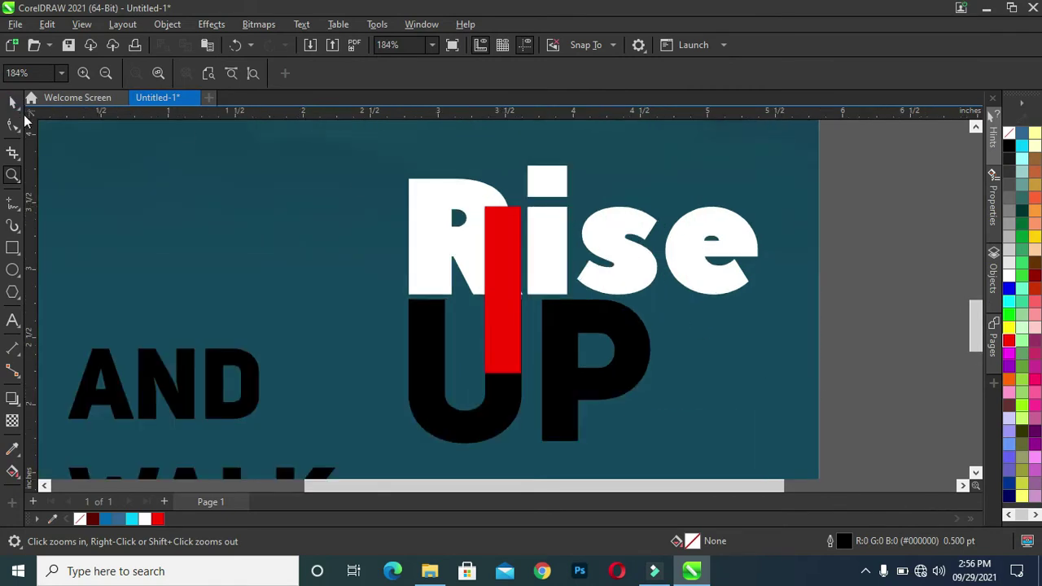
click(13, 101)
scroll(532, 238, up, 1)
scroll(501, 235, up, 1)
scroll(492, 238, up, 1)
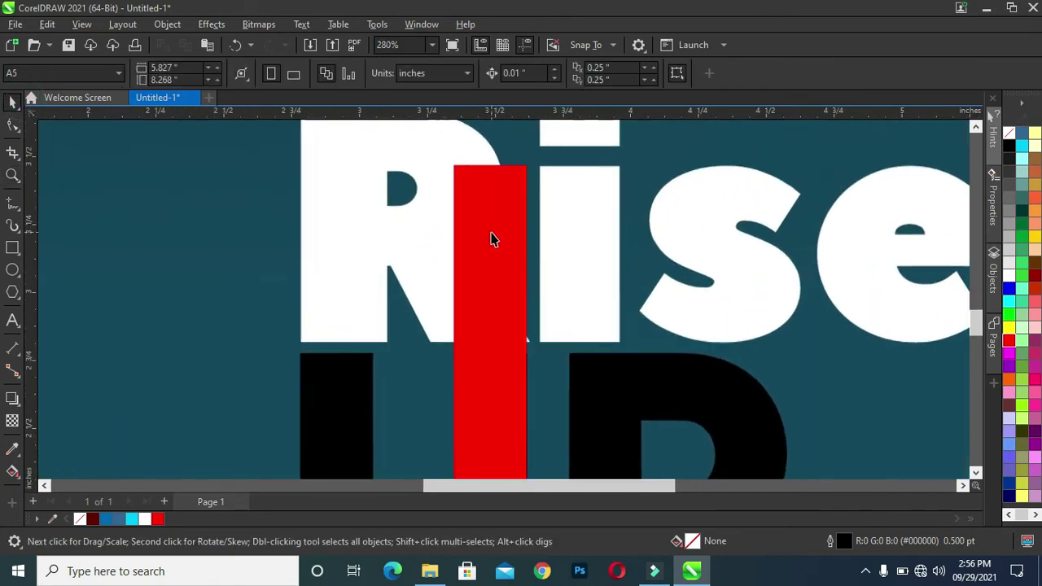
scroll(509, 286, down, 1)
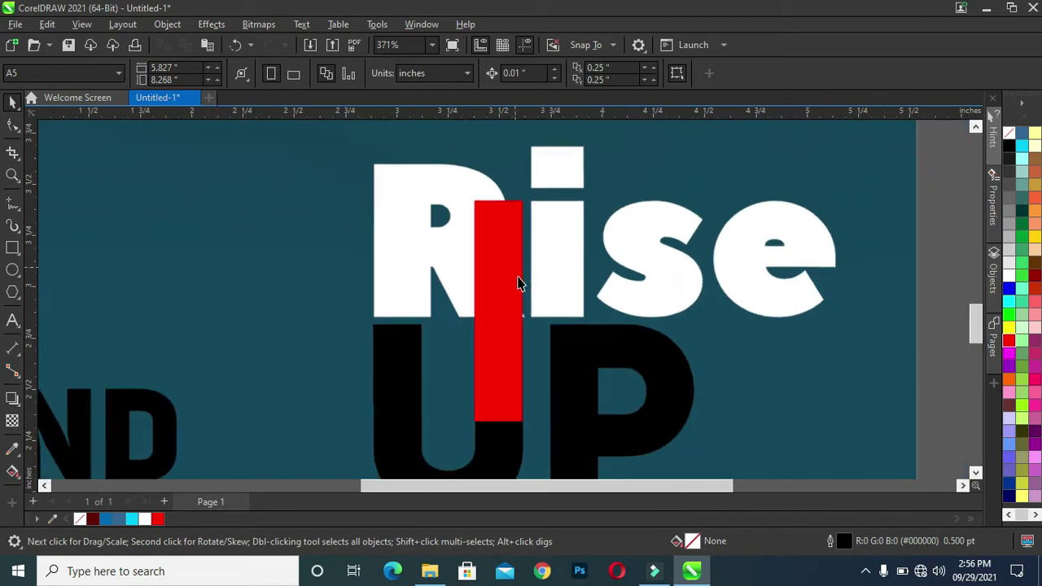
click(521, 455)
ctrl+click(520, 449)
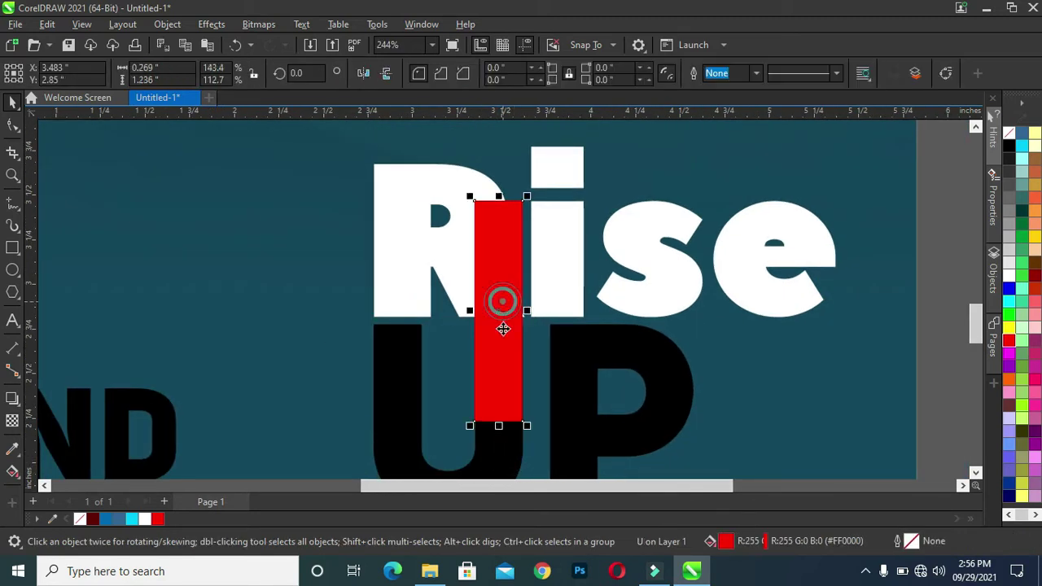
shift+click(496, 450)
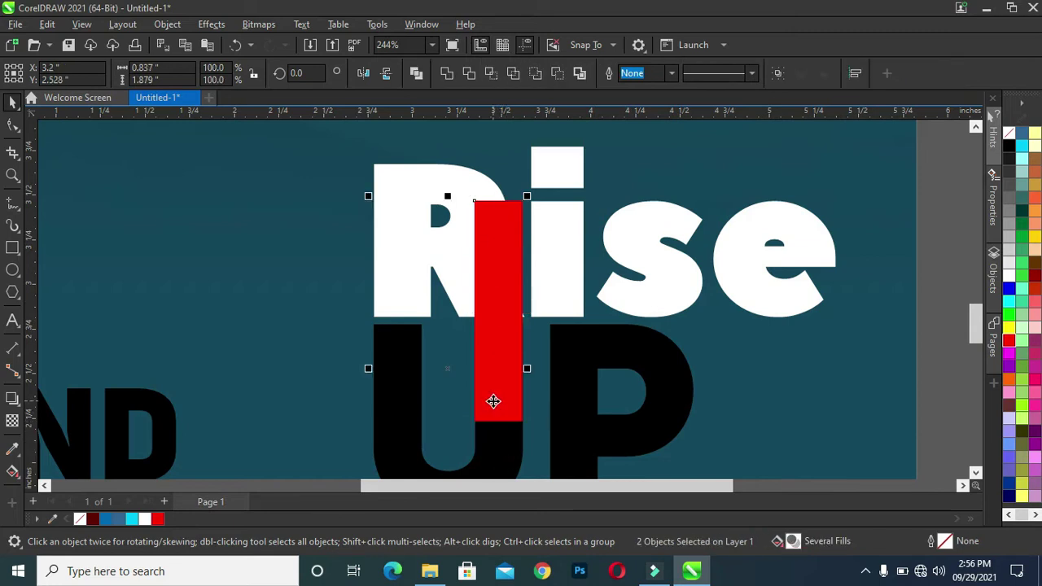
Lower the red bar's top edge inside the R, shortening it to about 1.018 inches.
scroll(498, 358, up, 1)
click(251, 322)
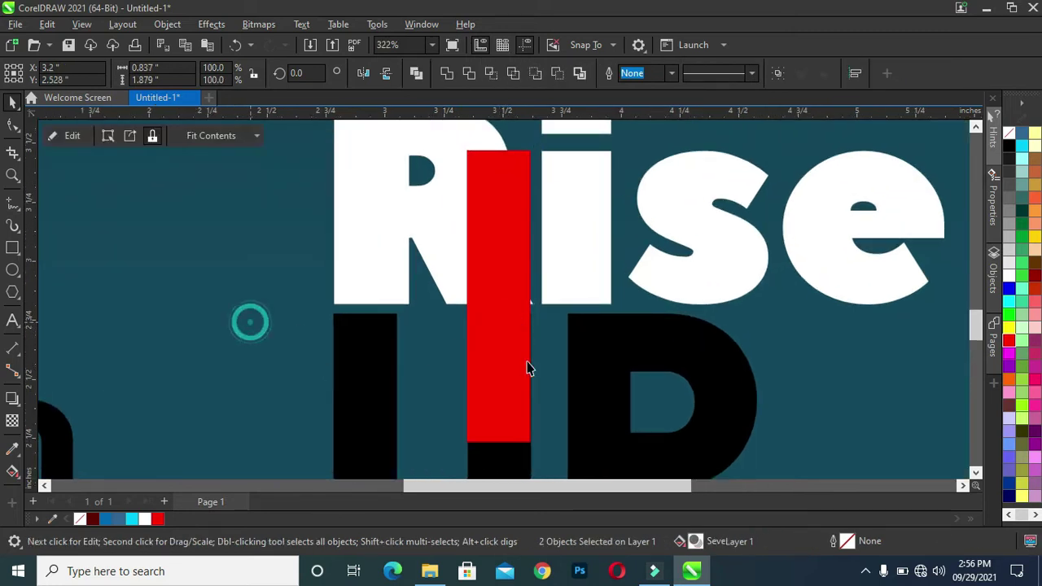
click(530, 375)
click(483, 347)
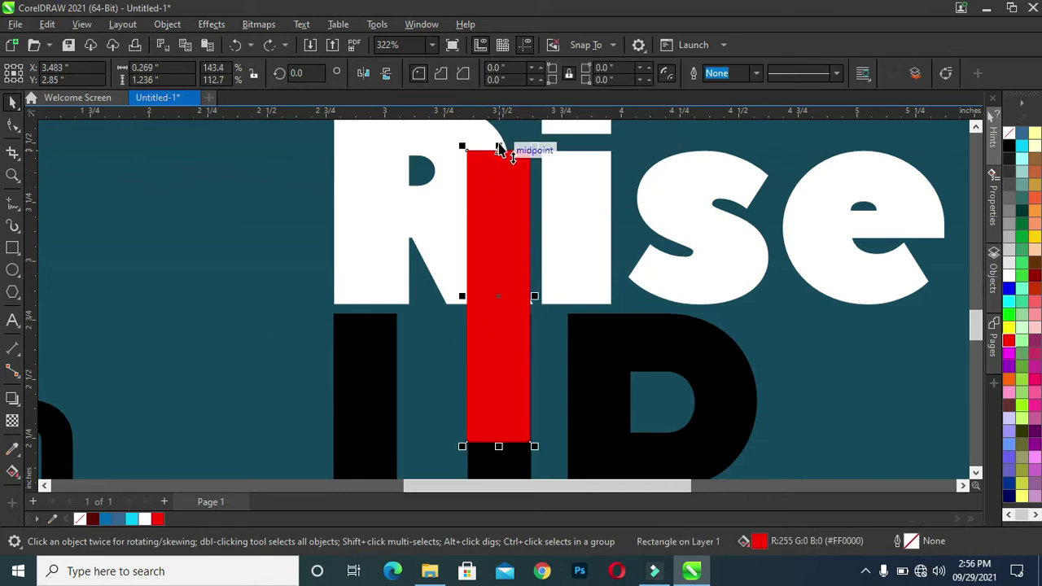
drag(498, 148, 500, 198)
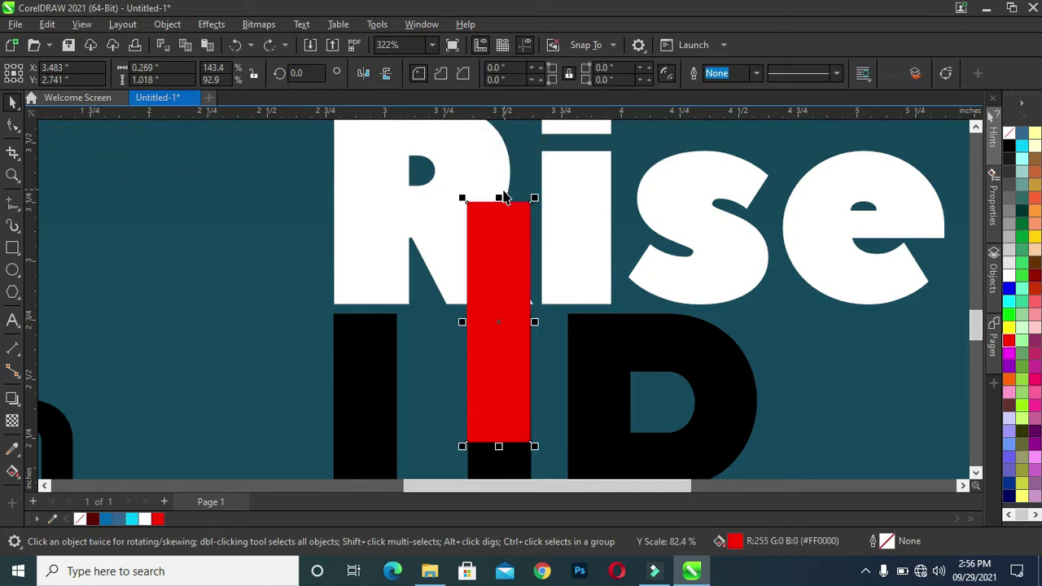
click(13, 250)
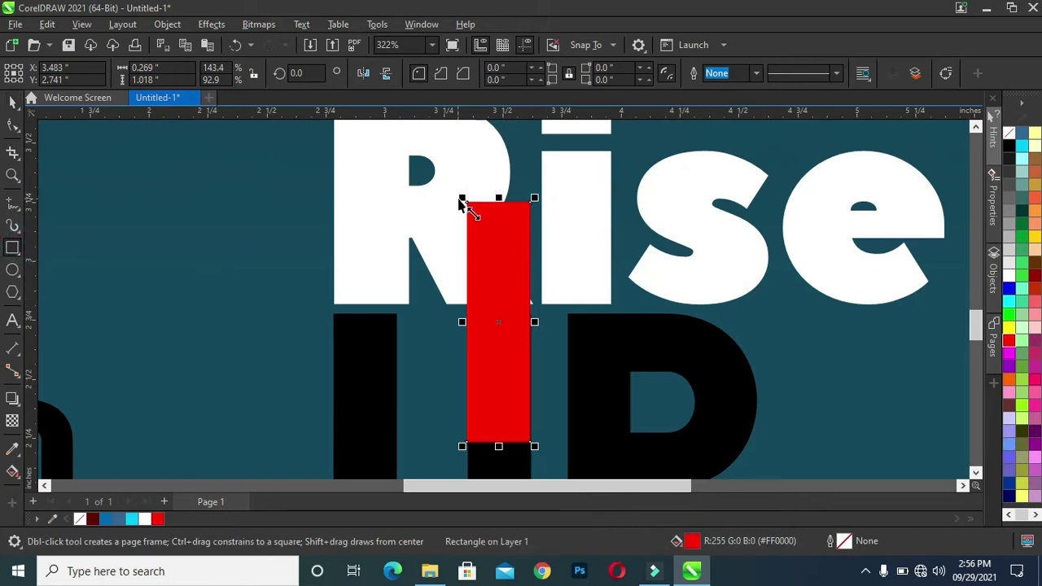
Draw a rectangle just above the top of the red bar.
drag(443, 202, 552, 154)
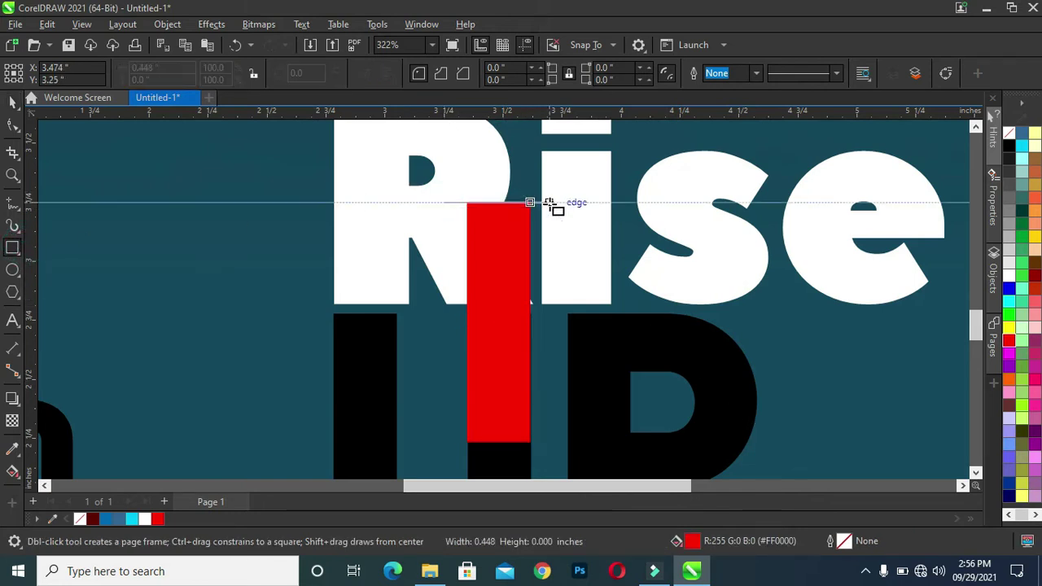
drag(550, 153, 554, 149)
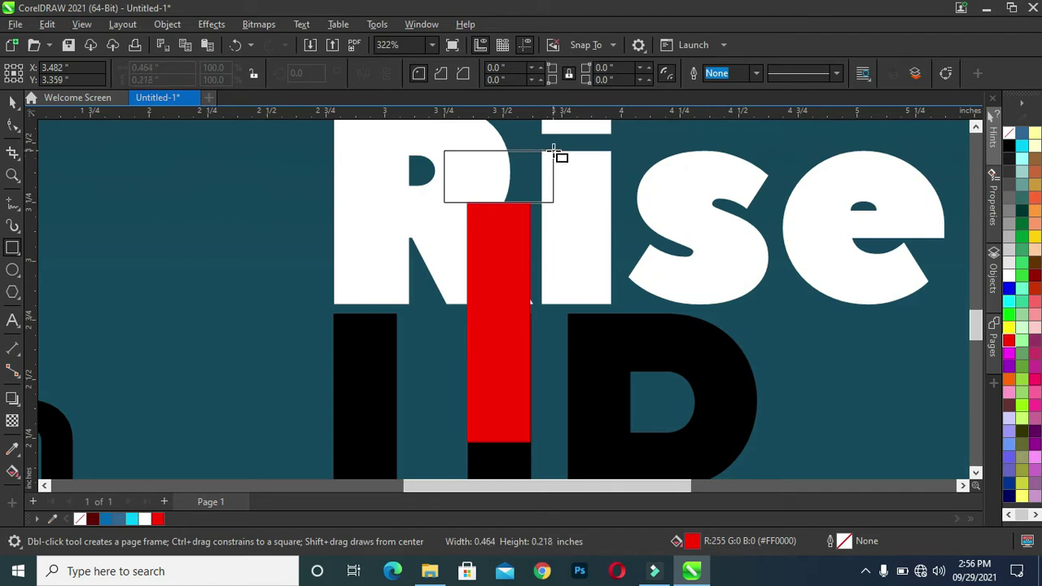
drag(554, 155, 554, 154)
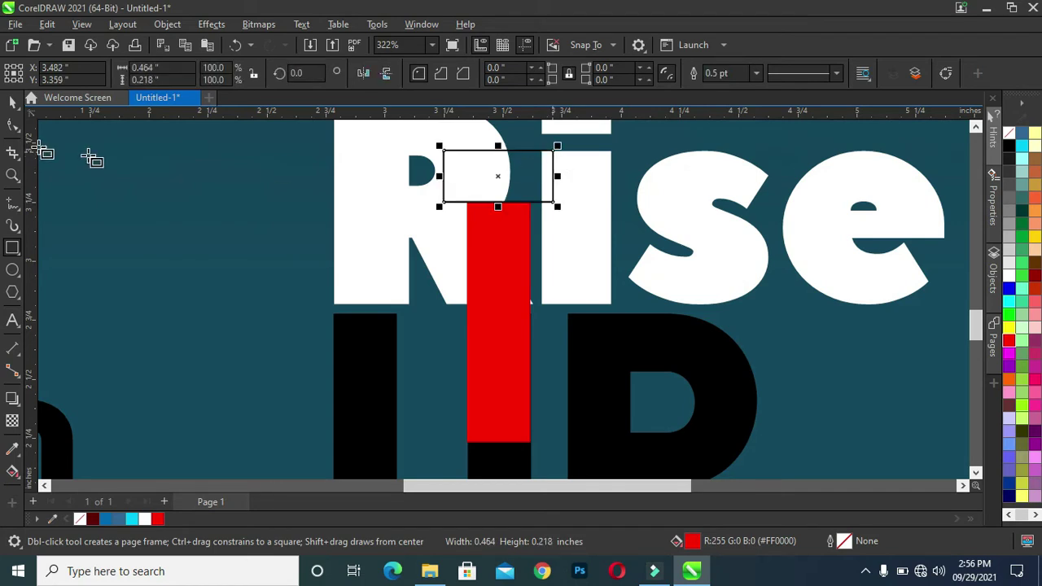
click(12, 101)
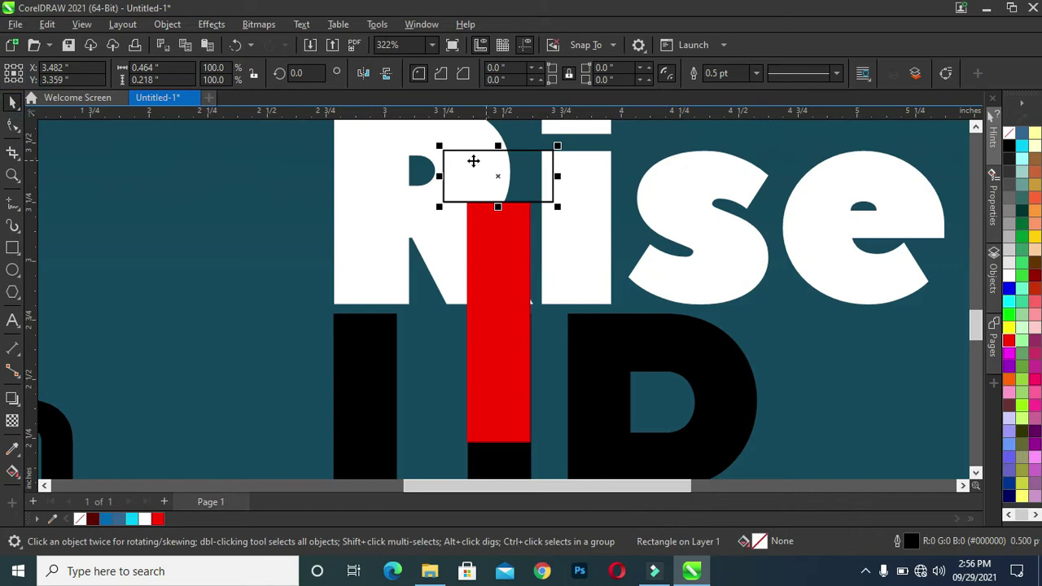
Reshape the rectangle into a triangular arrowhead filled red with no outline.
click(16, 125)
click(943, 73)
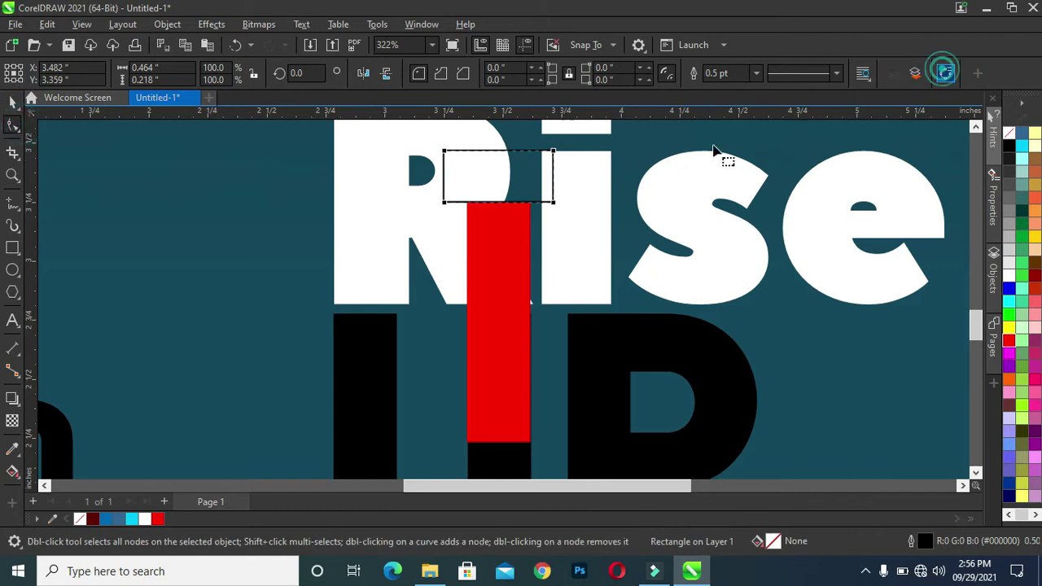
double_click(499, 153)
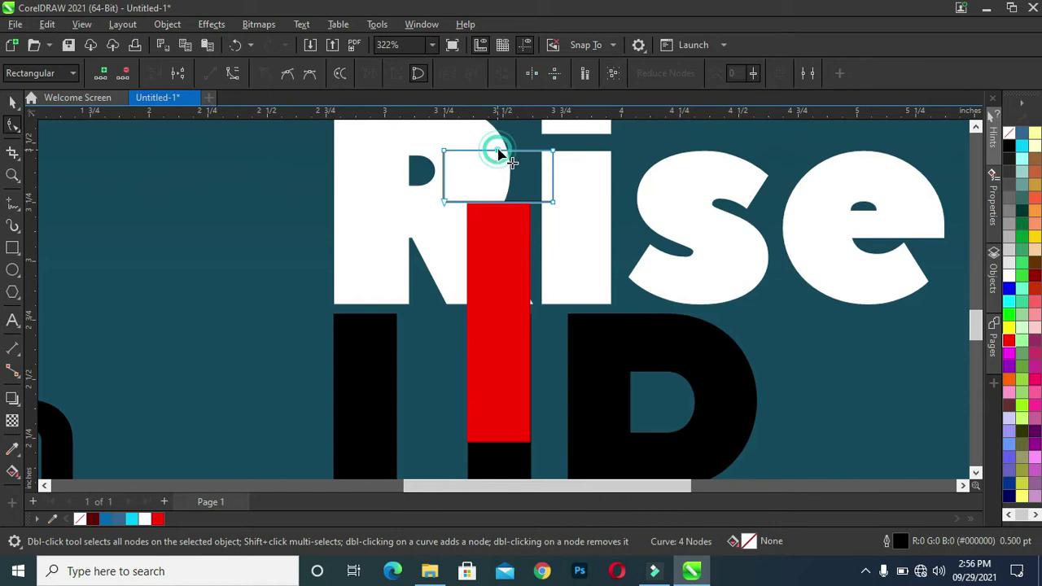
double_click(553, 152)
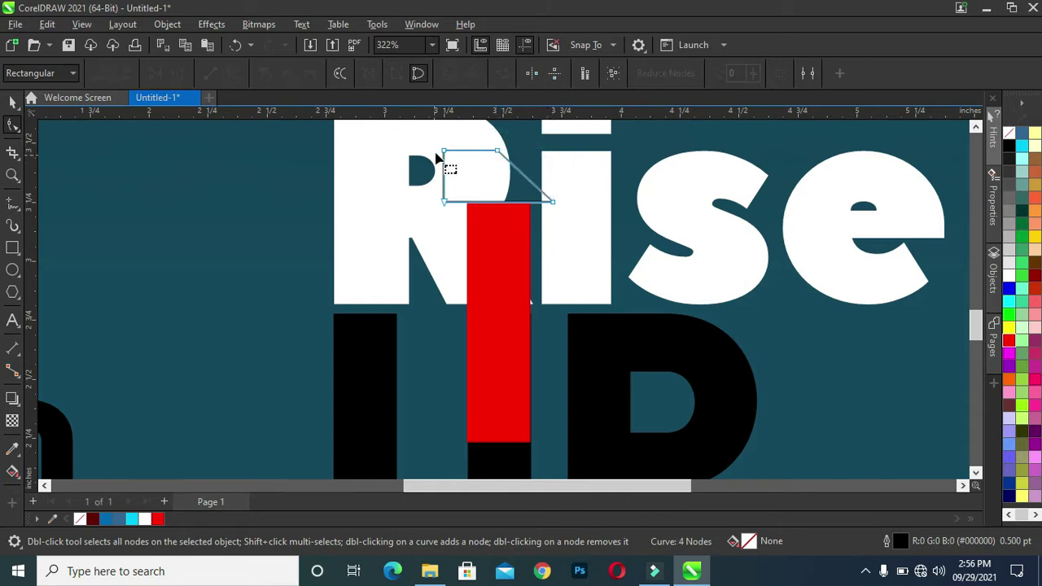
double_click(443, 152)
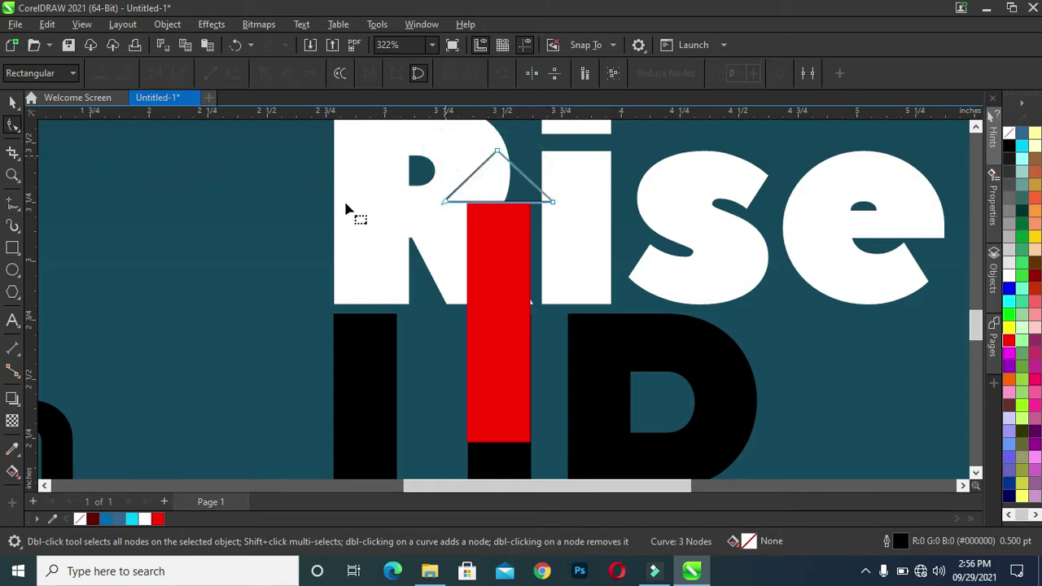
click(13, 101)
click(158, 518)
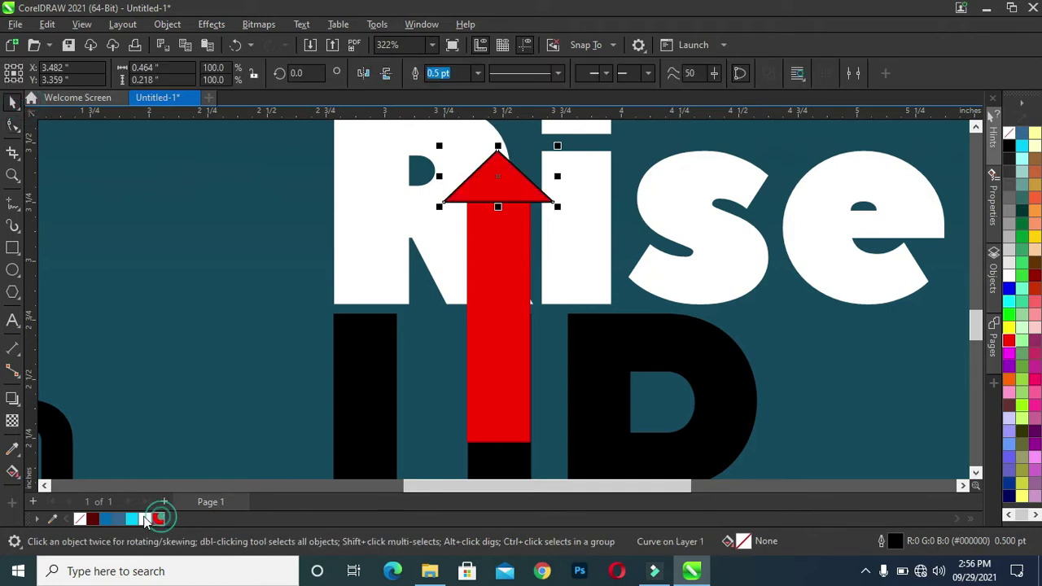
right_click(78, 519)
Stretch the red shaft and arrowhead together to about 104% taller.
scroll(865, 220, down, 2)
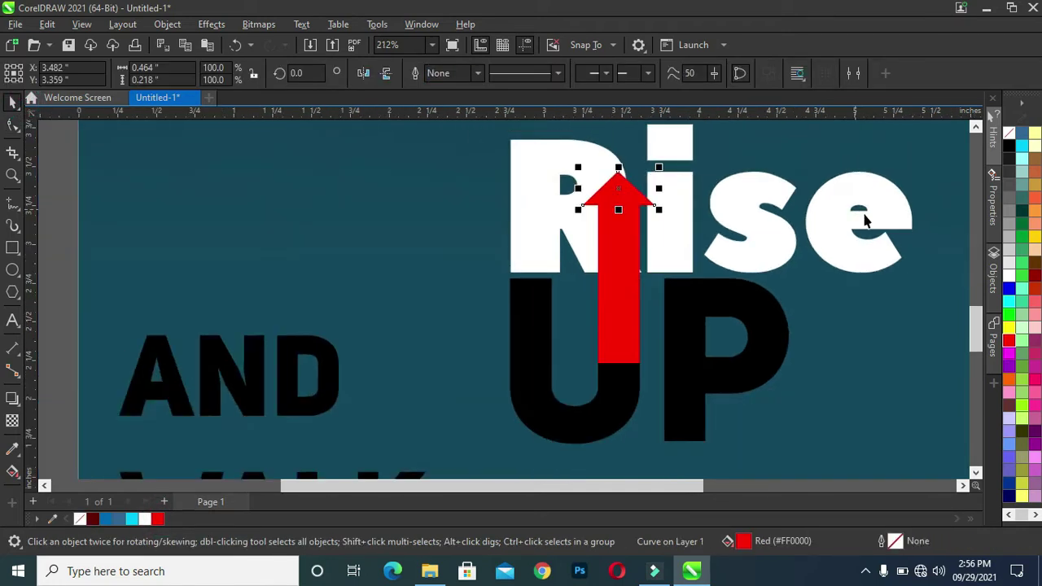
scroll(815, 227, down, 3)
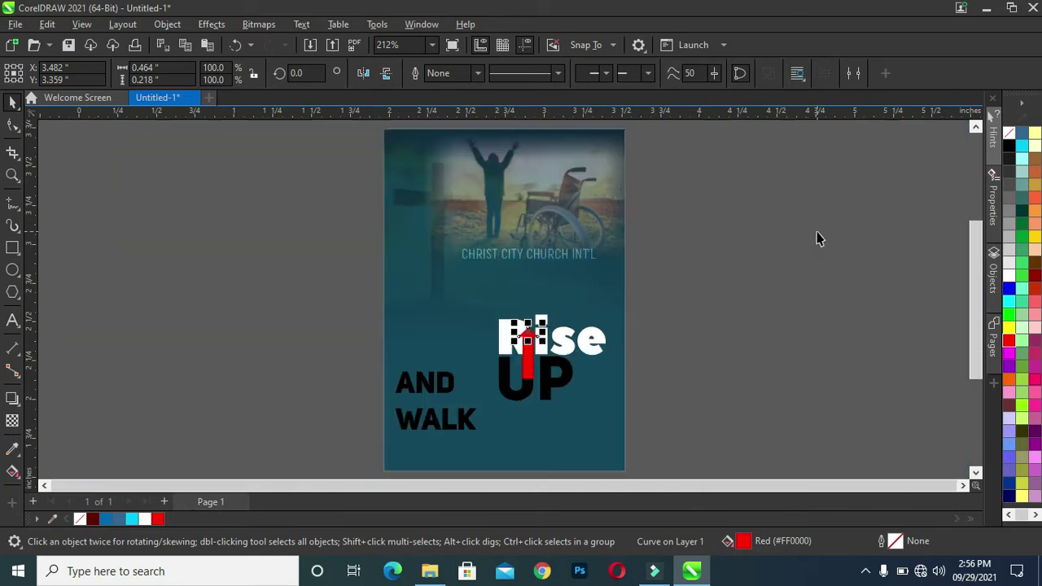
scroll(668, 334, down, 2)
scroll(581, 371, up, 2)
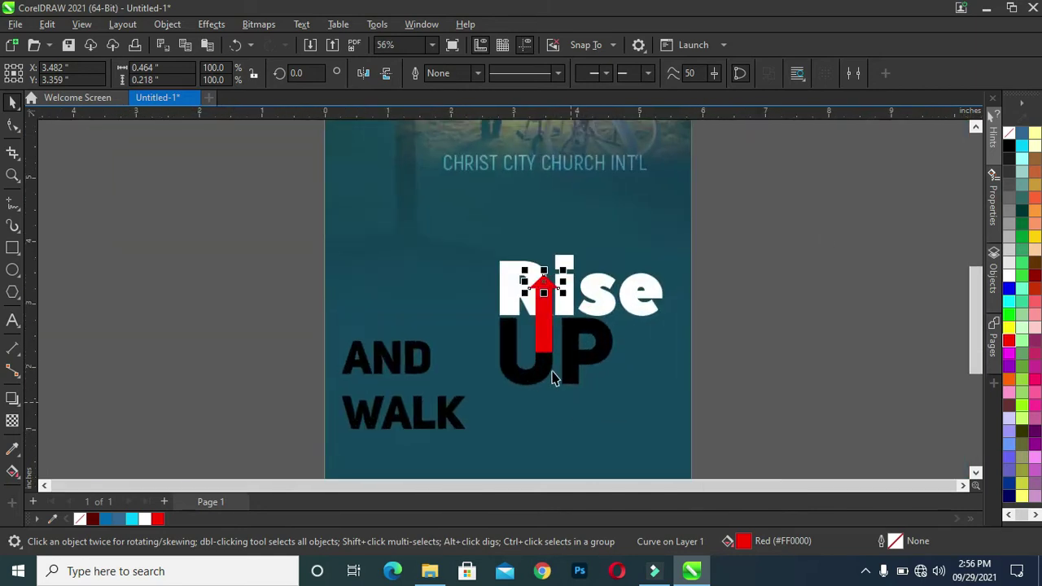
scroll(581, 371, up, 2)
key(Escape)
scroll(554, 348, up, 2)
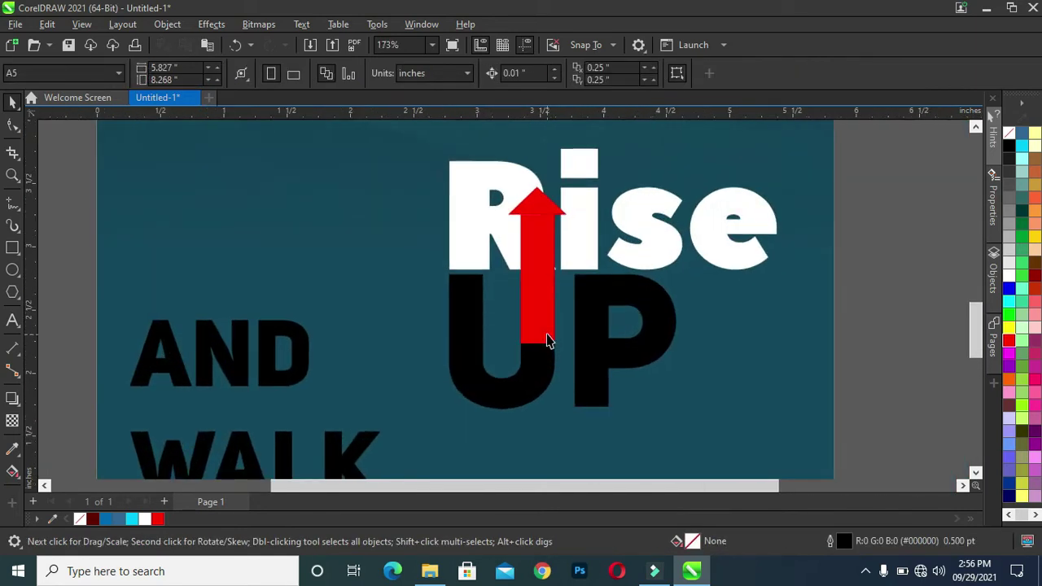
scroll(550, 340, up, 1)
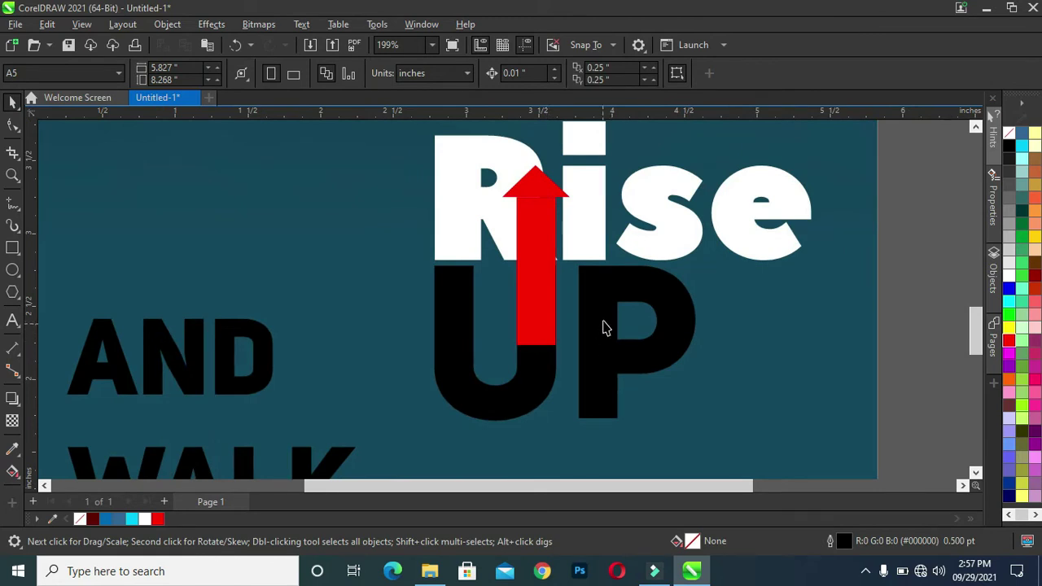
click(533, 242)
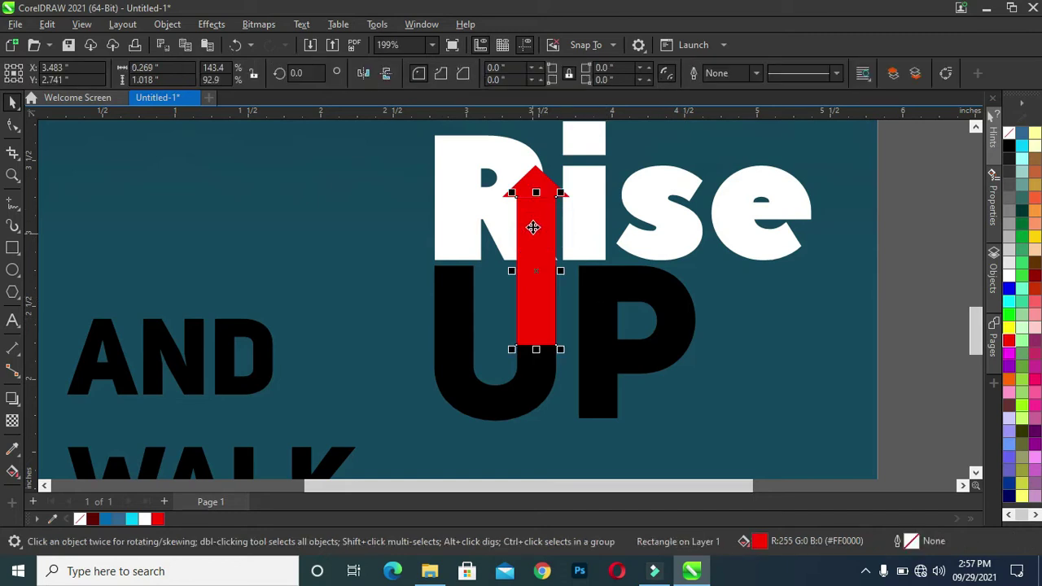
shift+click(537, 166)
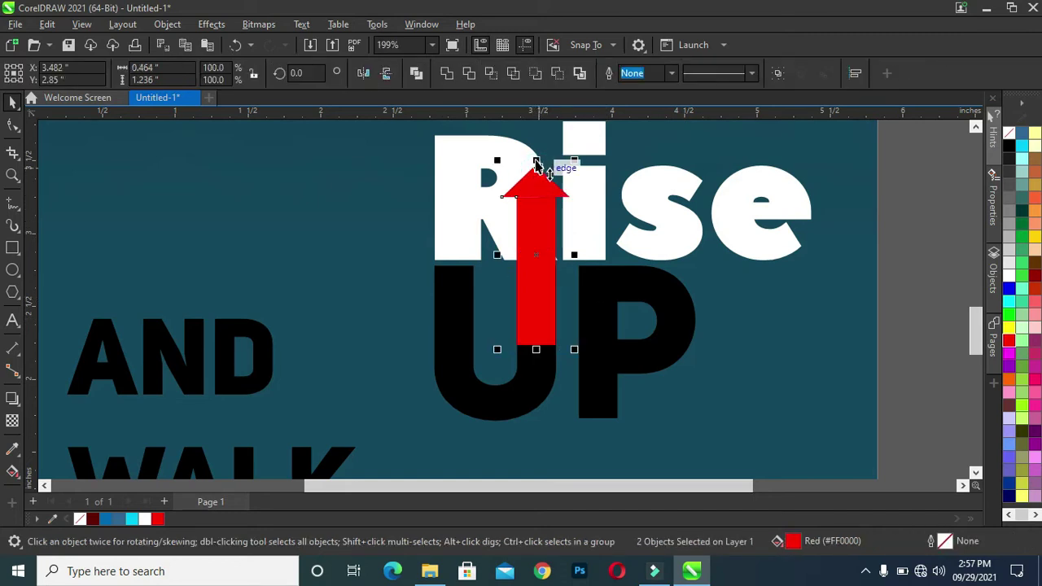
drag(574, 161, 573, 156)
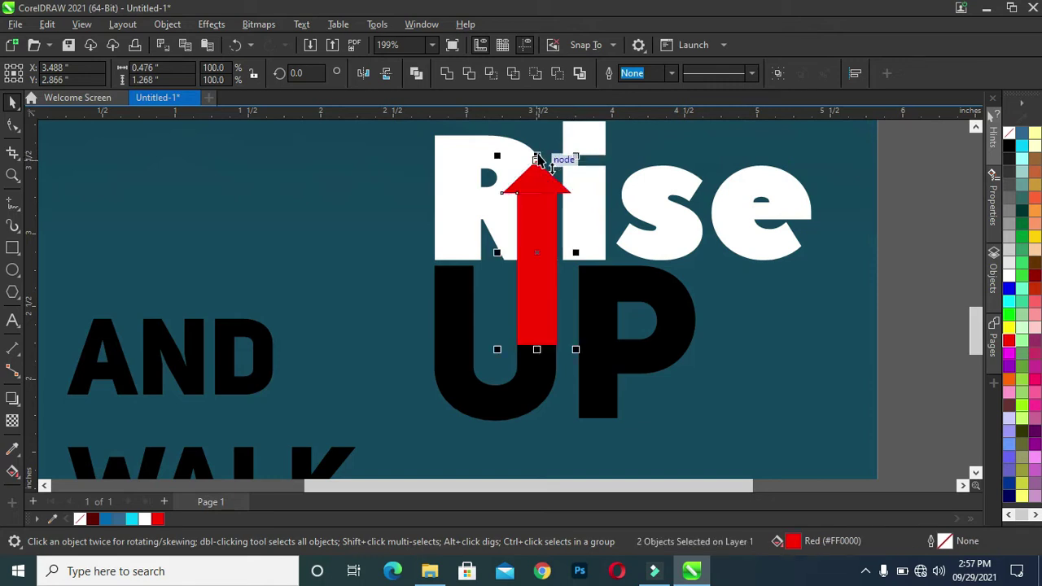
drag(537, 157, 538, 151)
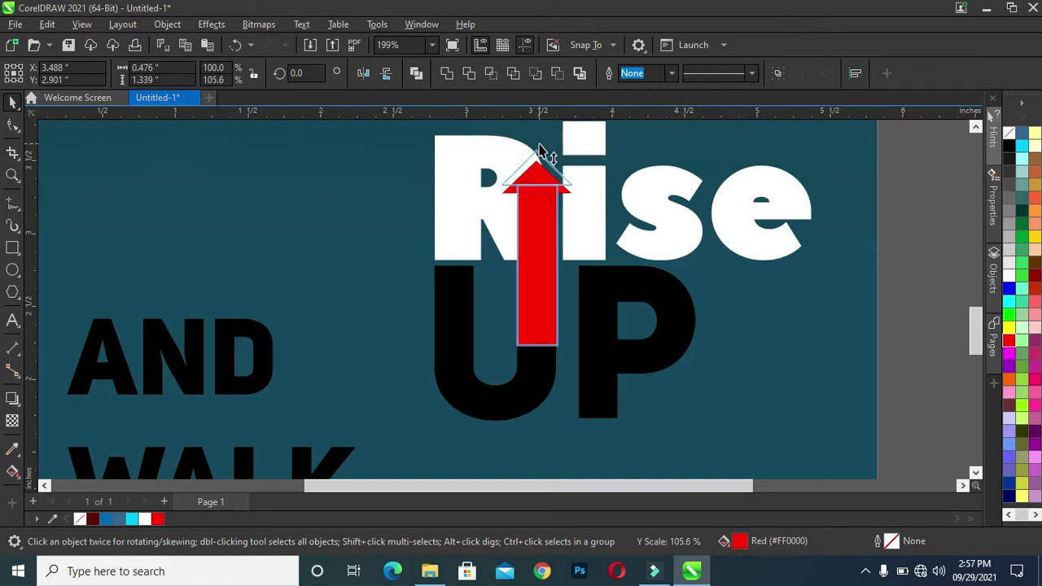
drag(538, 150, 536, 149)
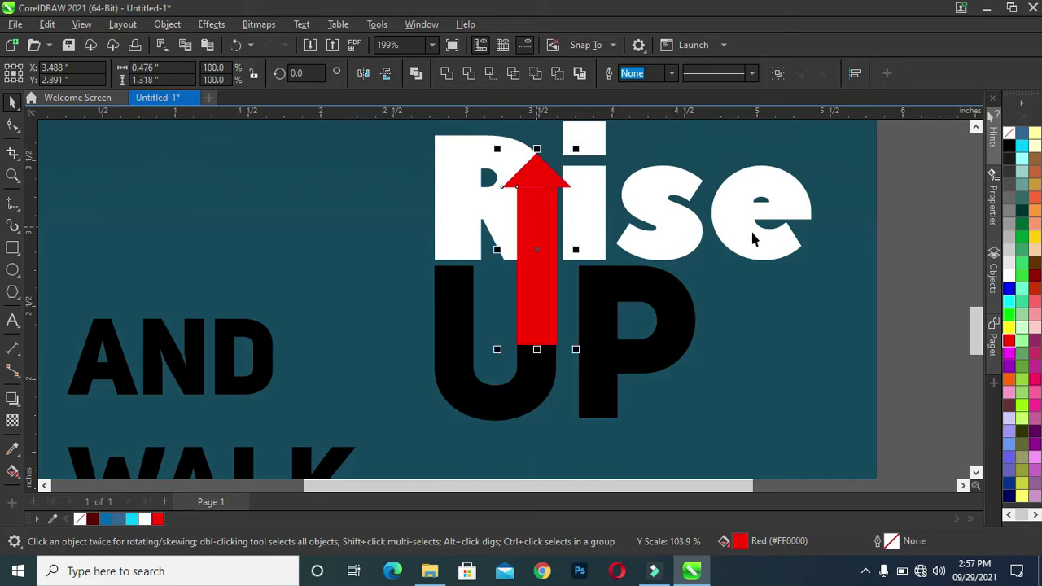
click(545, 179)
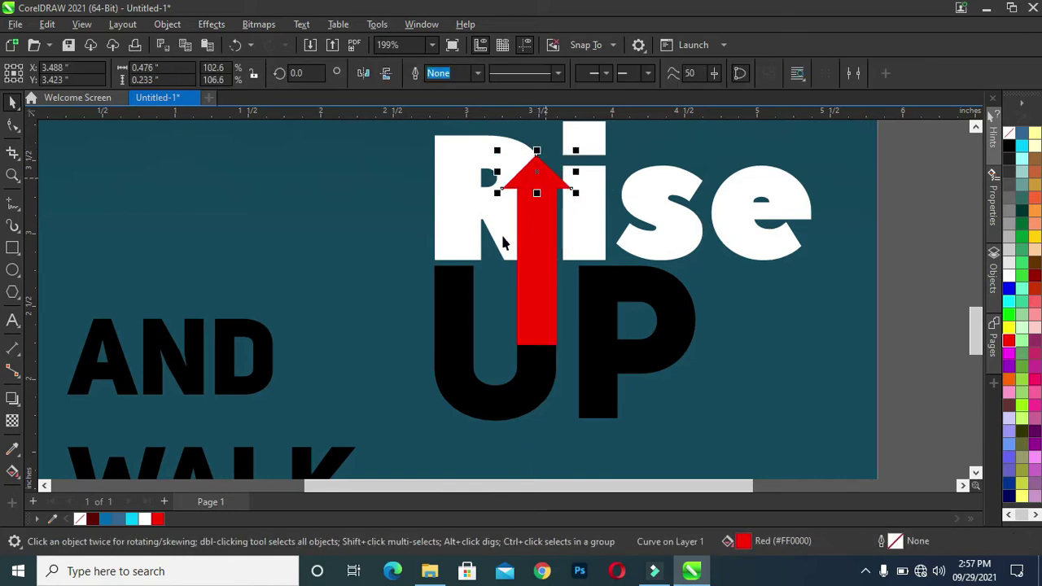
click(454, 331)
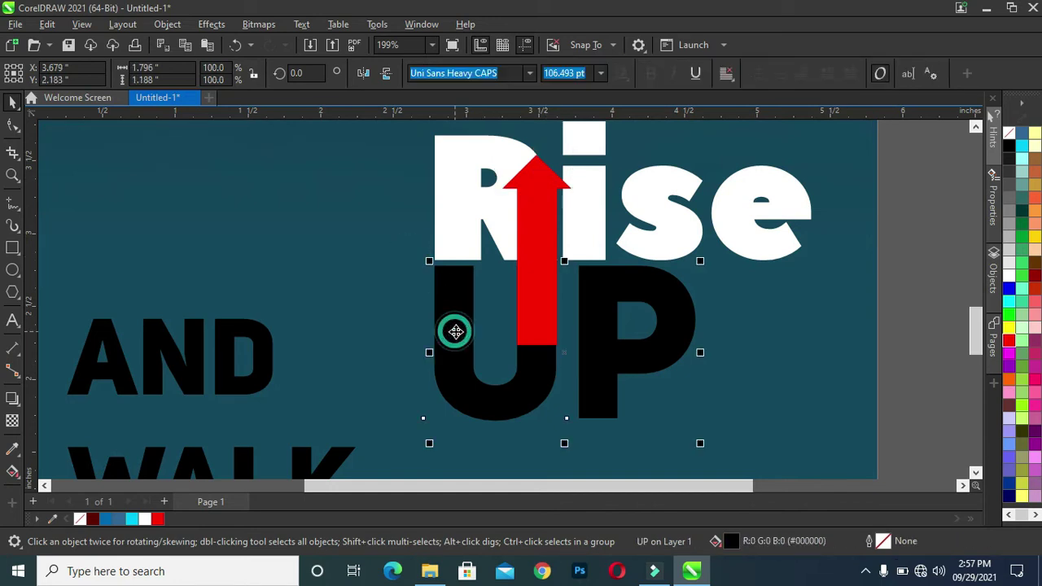
Make UP white, set AND and WALK in Peace Sans, and stack WALK under AND.
click(144, 519)
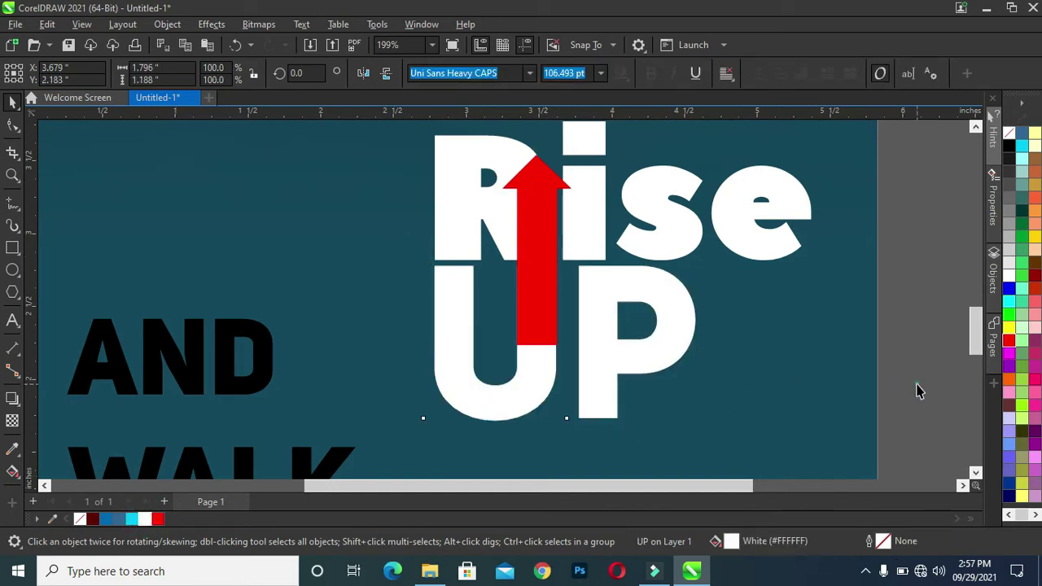
click(835, 406)
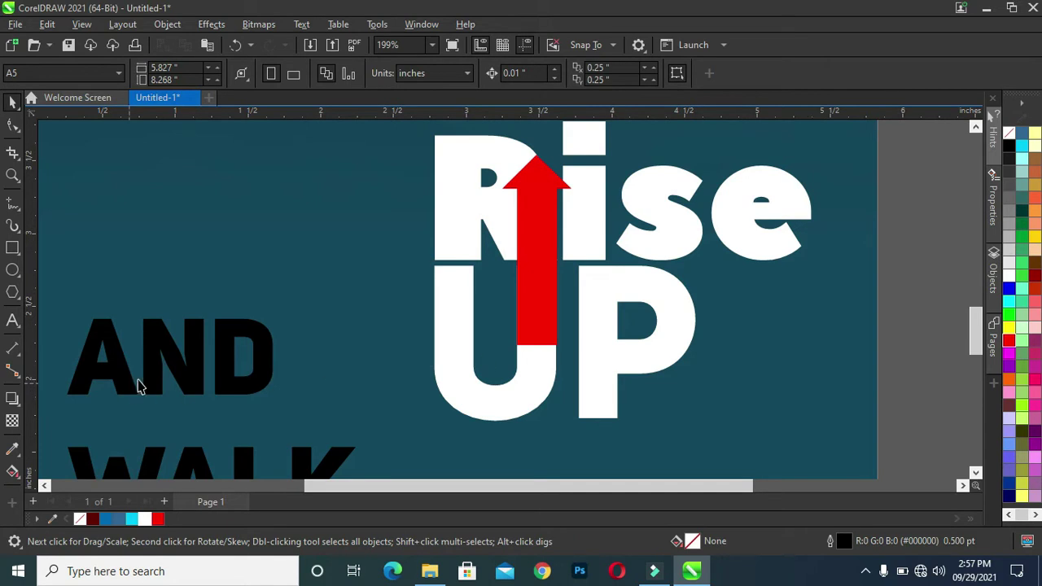
click(182, 375)
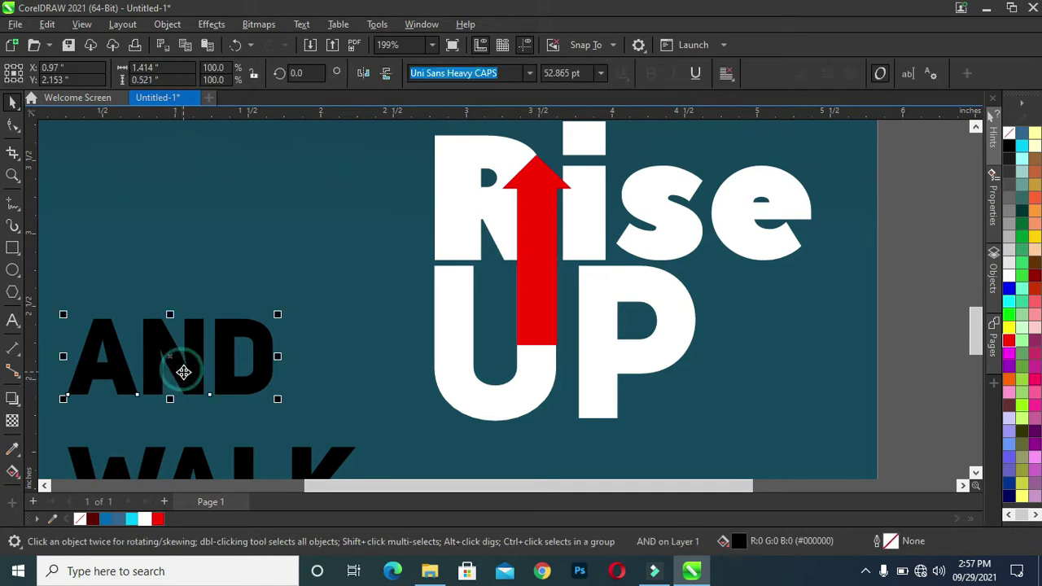
click(530, 74)
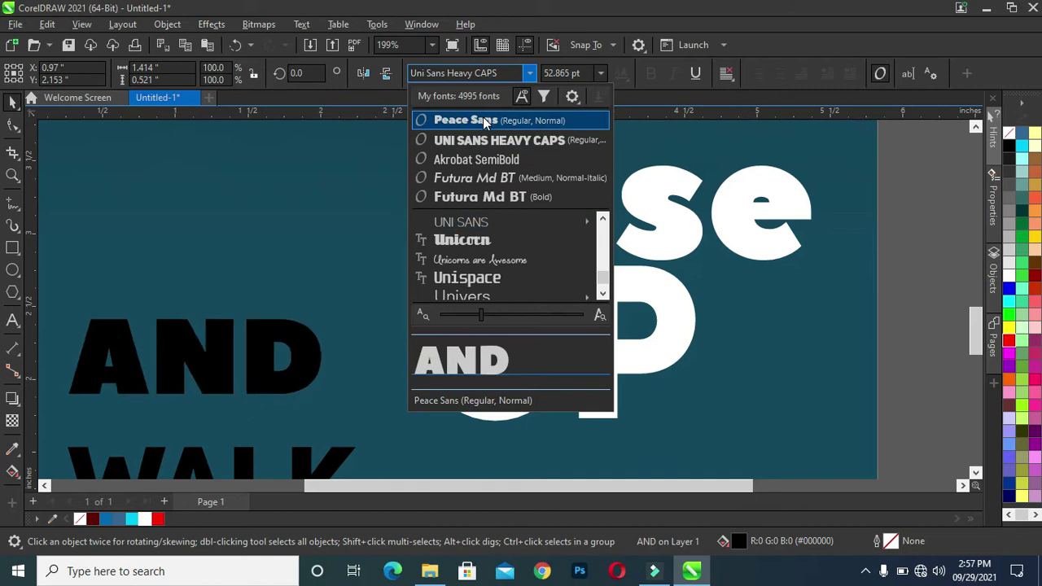
click(485, 120)
click(201, 458)
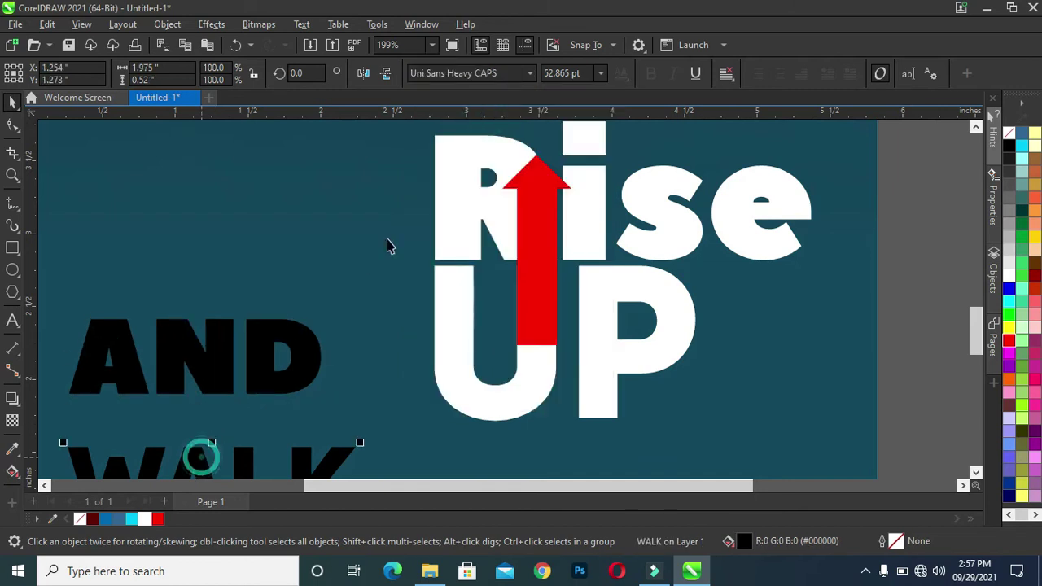
click(482, 74)
click(529, 73)
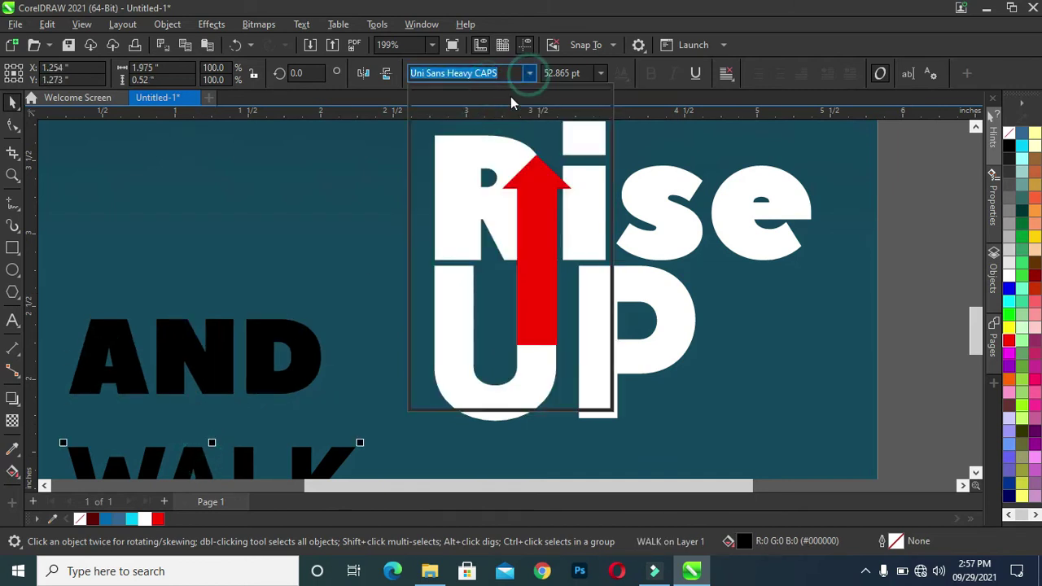
click(483, 122)
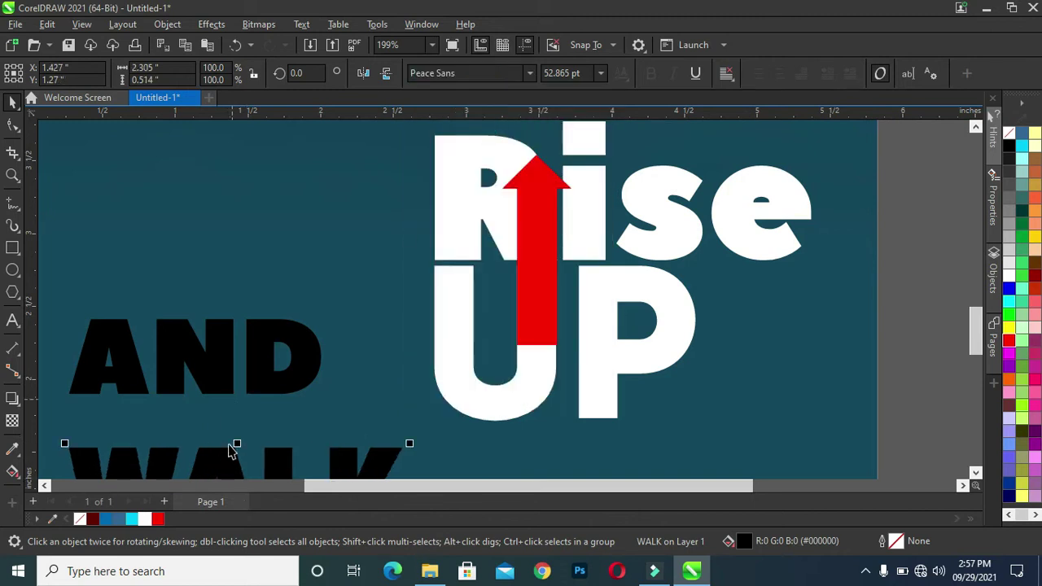
drag(226, 457, 227, 418)
Shrink the AND WALK pair to about half size and make it white.
shift+click(205, 375)
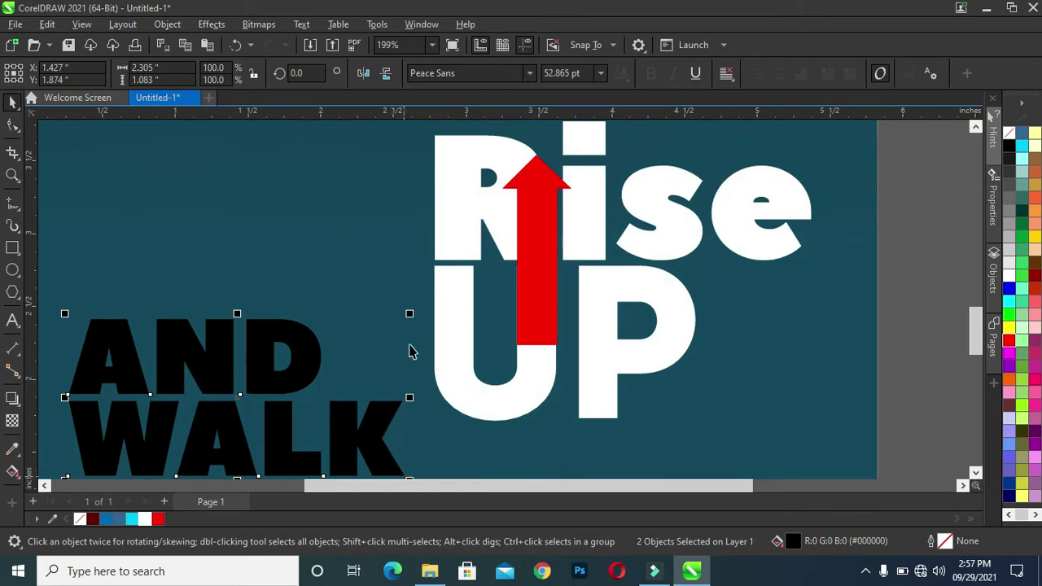
drag(411, 316, 360, 337)
drag(240, 371, 342, 260)
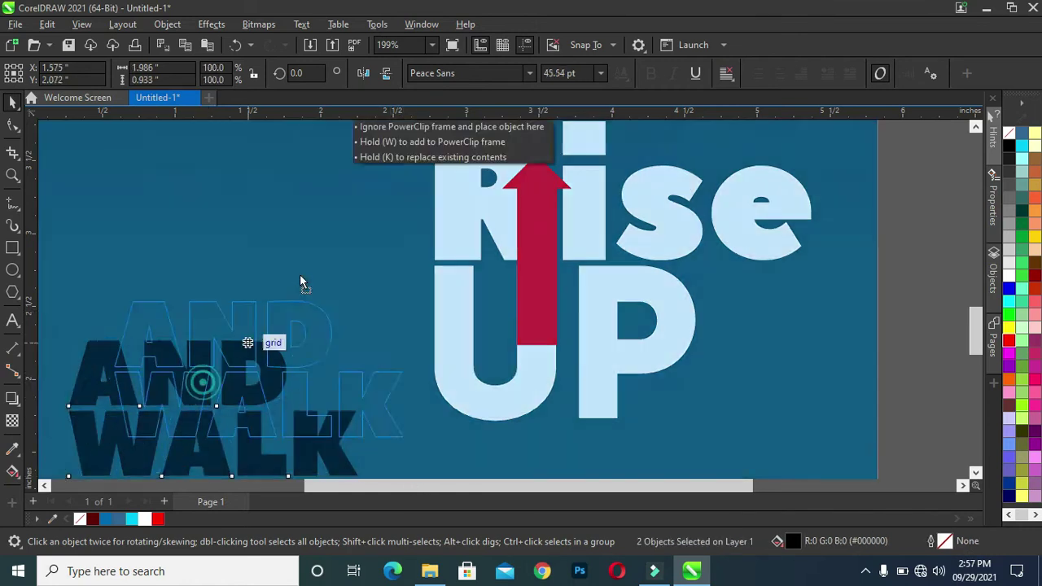
drag(461, 370, 331, 310)
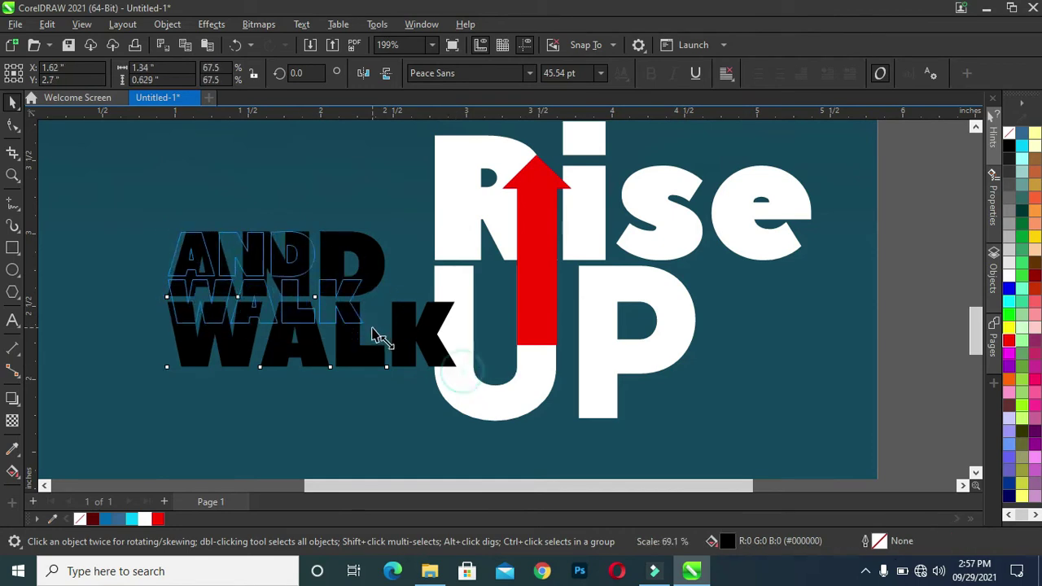
click(145, 519)
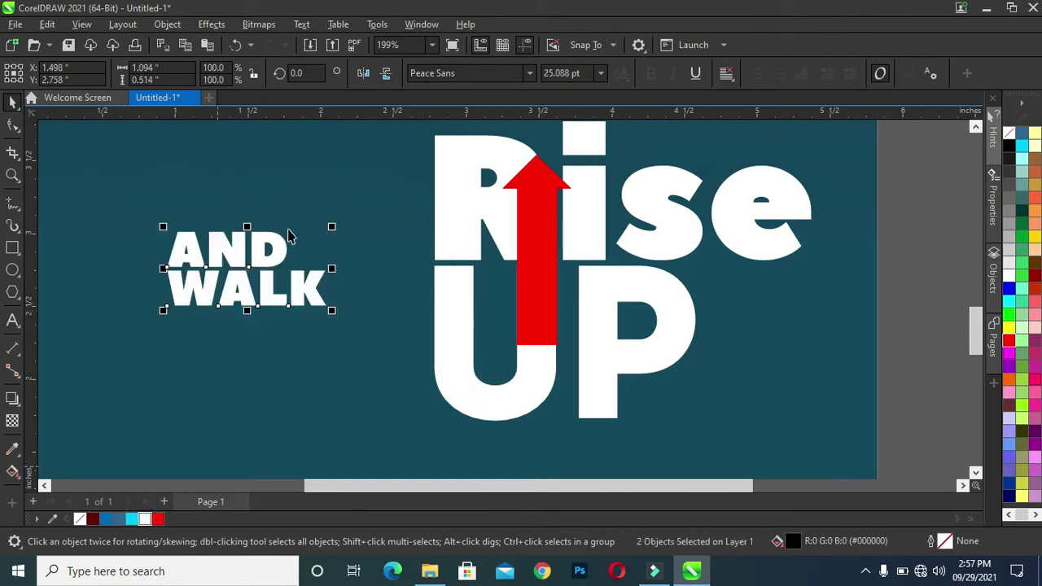
Place AND WALK beside the bottom of UP's P and view the whole page.
drag(236, 265, 575, 343)
mouse_move(898, 368)
mouse_down()
mouse_move(768, 323)
mouse_move(757, 380)
mouse_up()
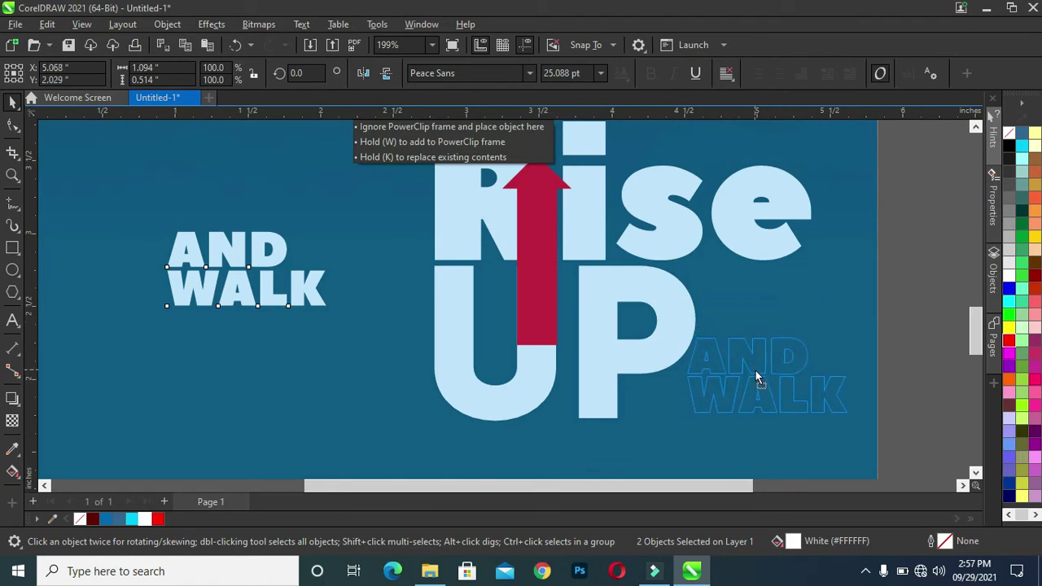
drag(756, 379, 758, 375)
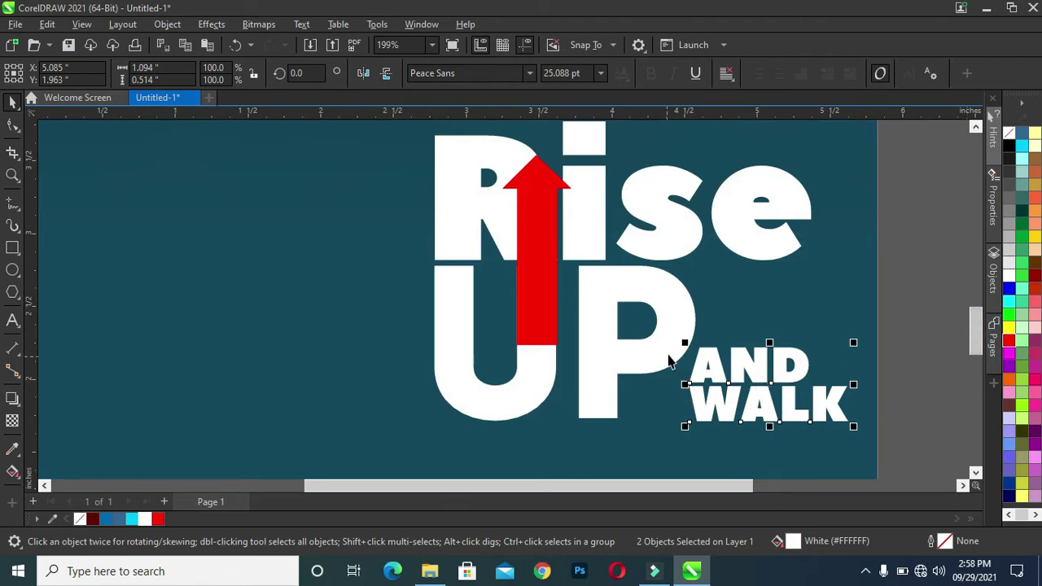
click(950, 336)
key(shift+F4)
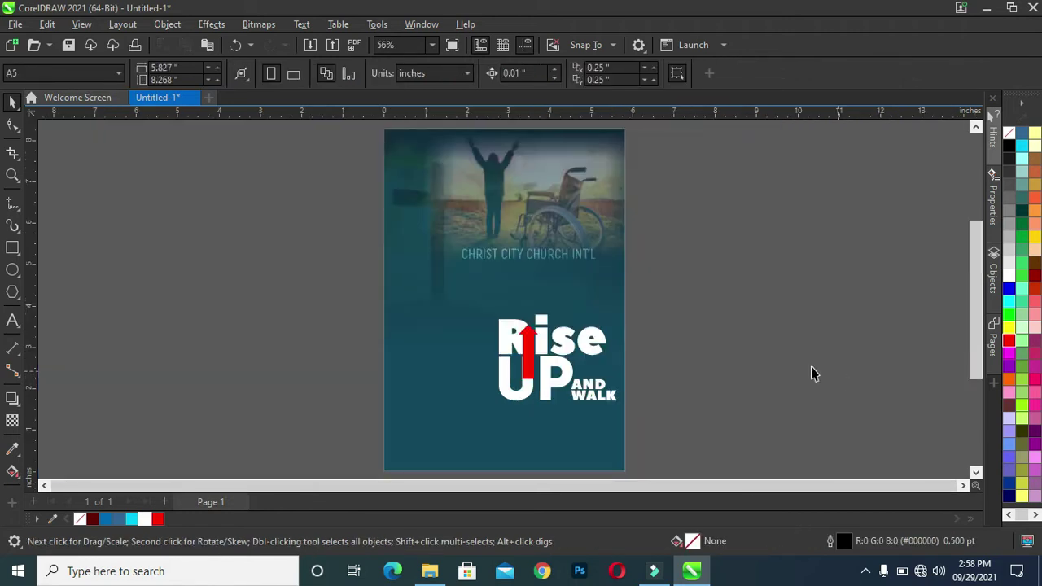
click(745, 370)
Drag the man's portrait from the RISE AND WALK folder onto the CorelDRAW canvas.
click(428, 572)
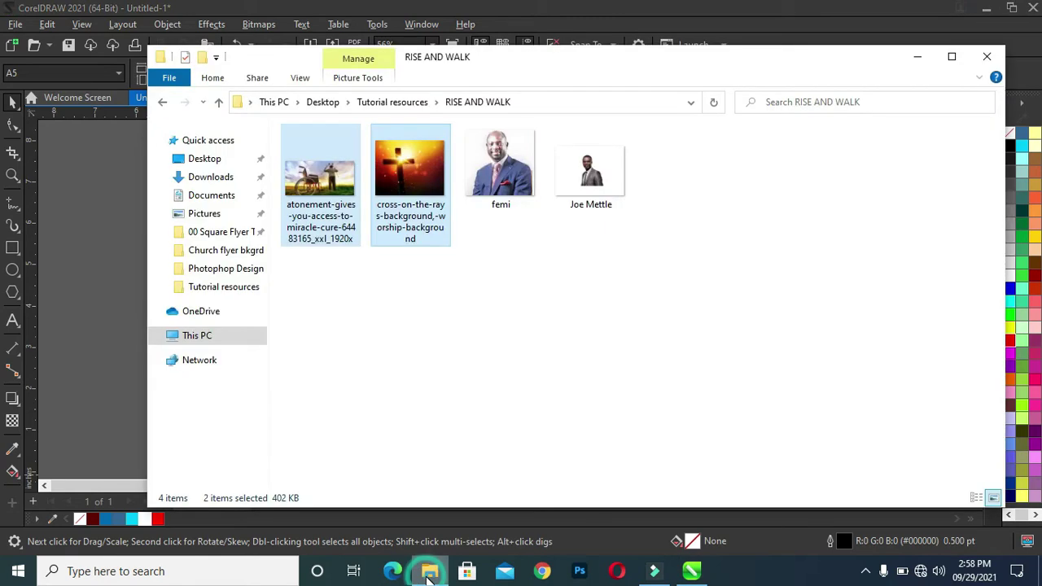
mouse_move(627, 156)
mouse_down()
mouse_move(672, 503)
mouse_move(179, 263)
mouse_move(219, 317)
mouse_up()
Scale the man's portrait down to about 39% beside the poster and mirror it horizontally.
scroll(224, 212, down, 2)
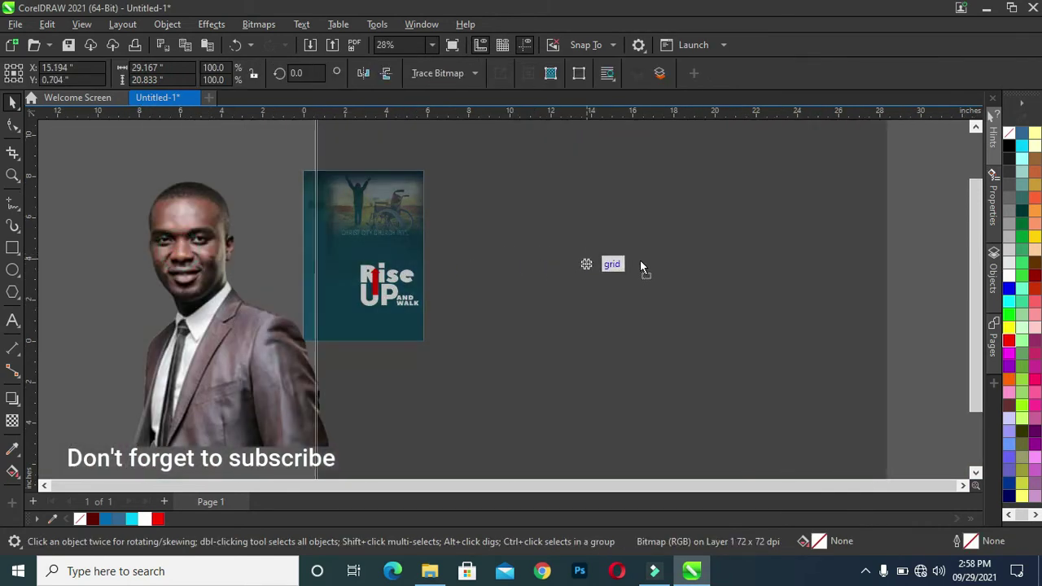
drag(187, 258, 688, 305)
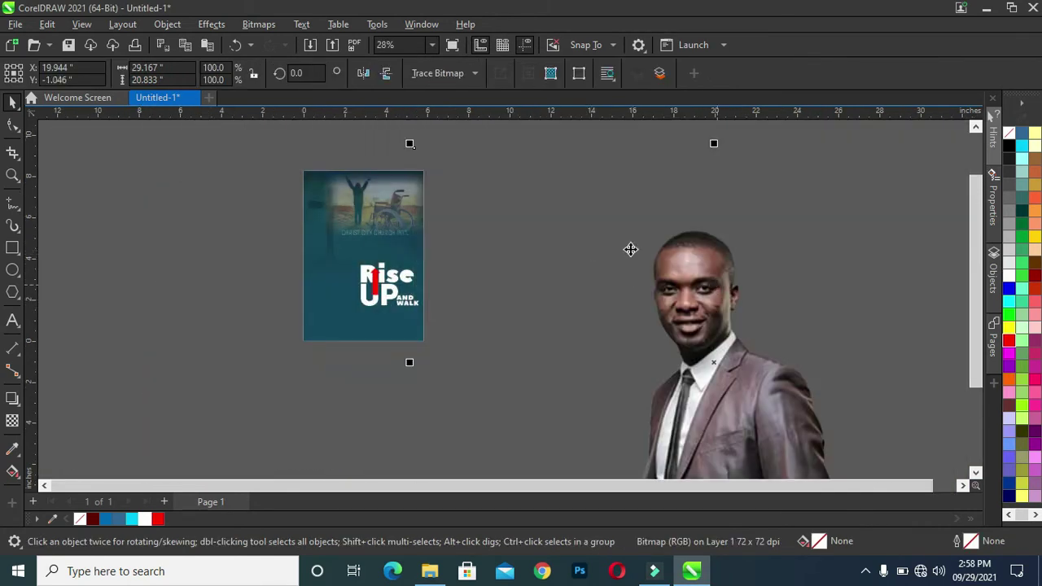
drag(410, 145, 675, 336)
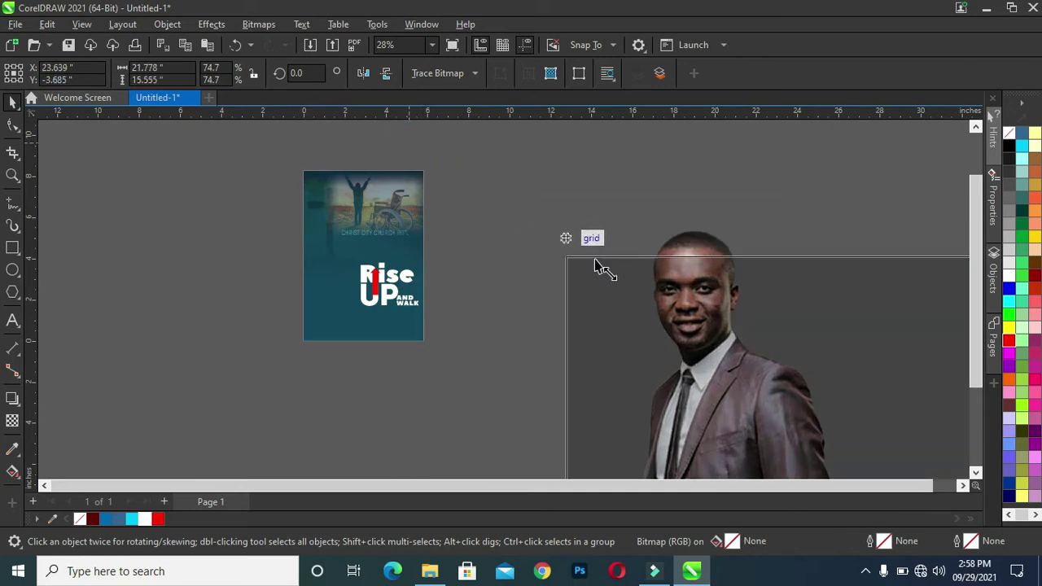
drag(851, 399, 626, 224)
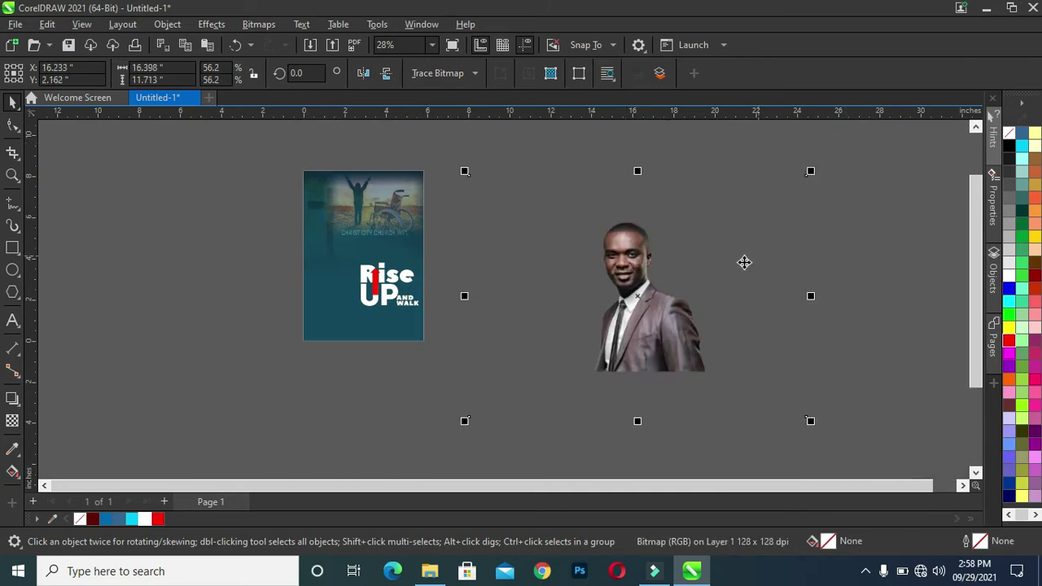
scroll(658, 258, up, 2)
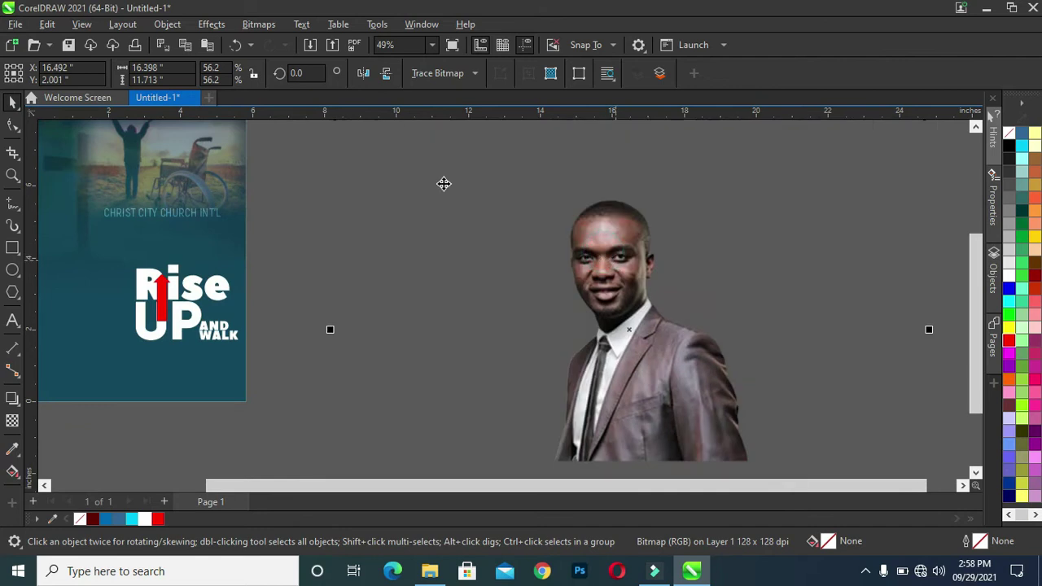
drag(588, 263, 588, 288)
drag(331, 138, 454, 249)
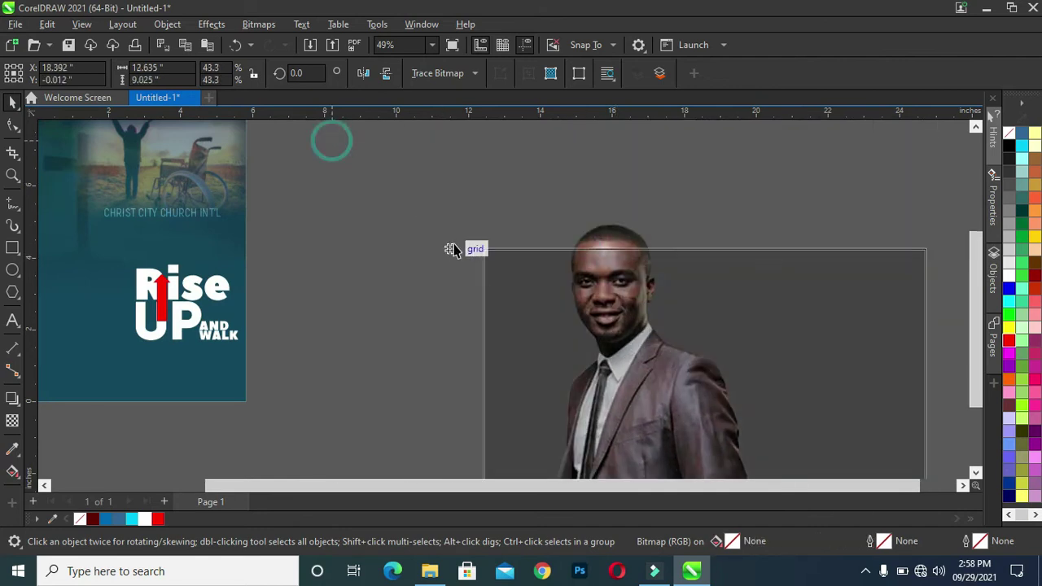
drag(740, 377, 647, 285)
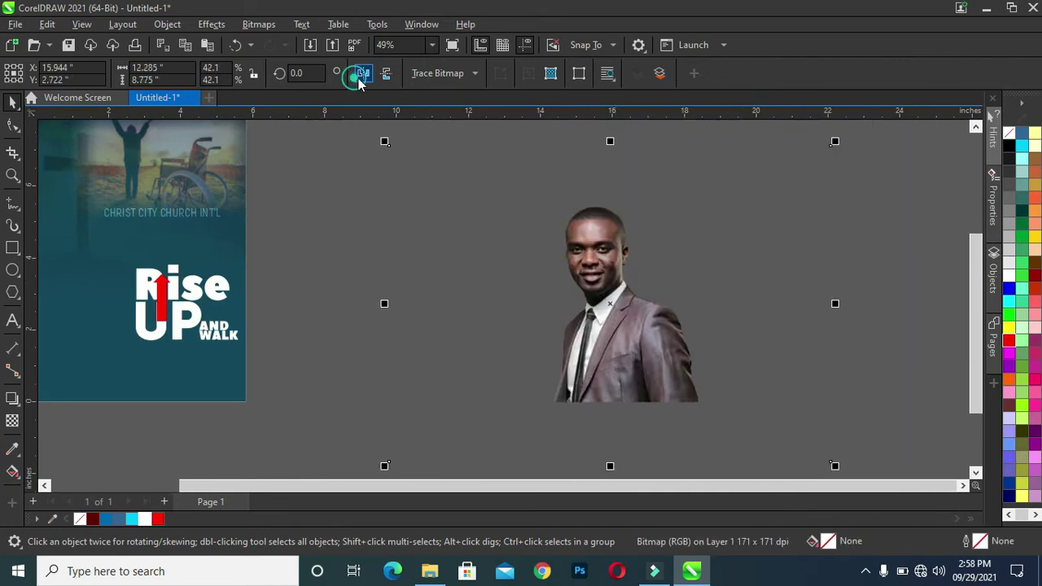
drag(834, 142, 806, 162)
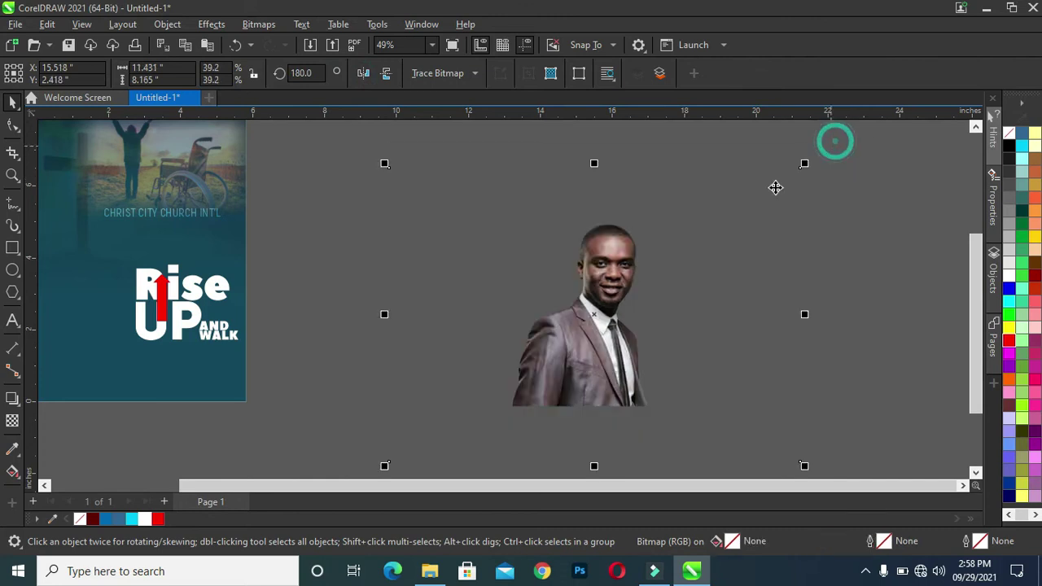
click(588, 307)
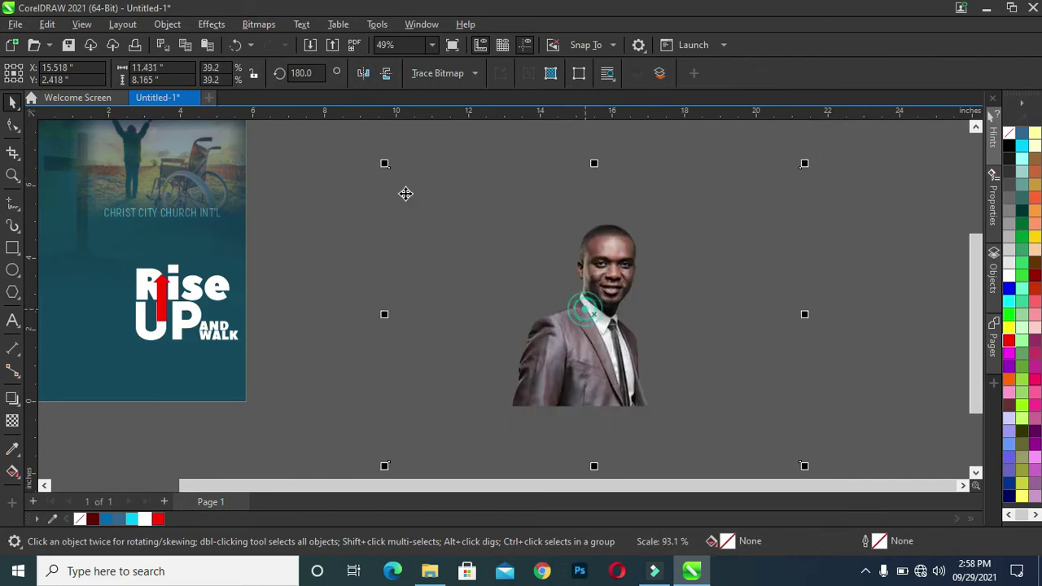
click(208, 25)
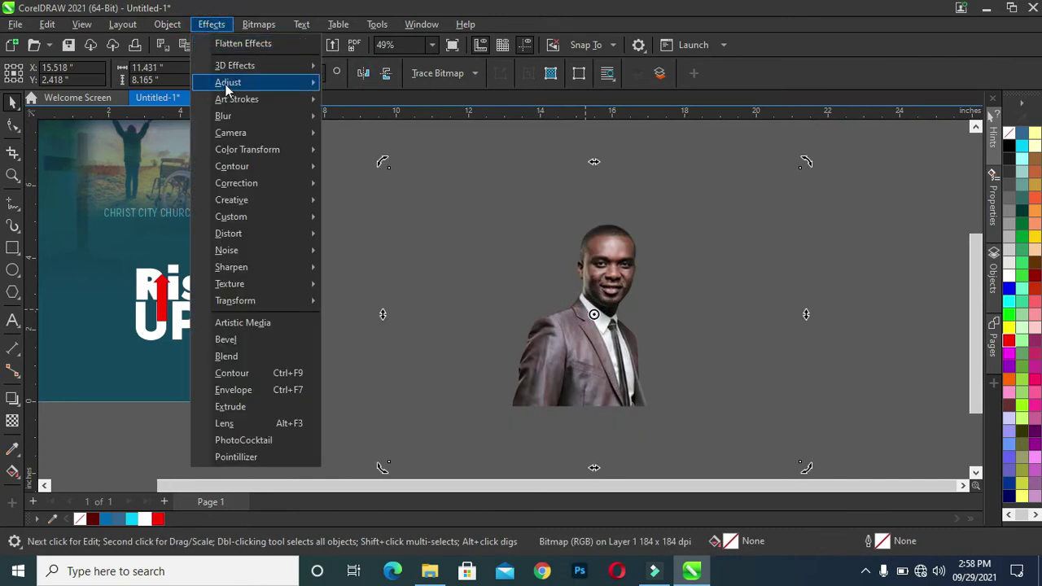
Auto-adjust the photo, then set temperature 3594, tint -5, saturation 8, brightness 6.
click(360, 85)
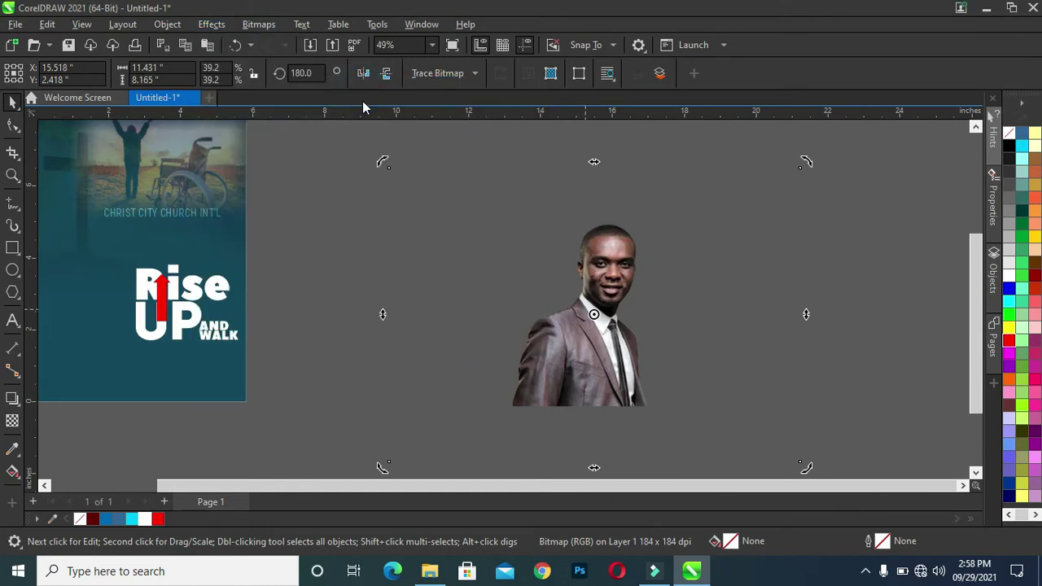
click(210, 24)
mouse_move(228, 82)
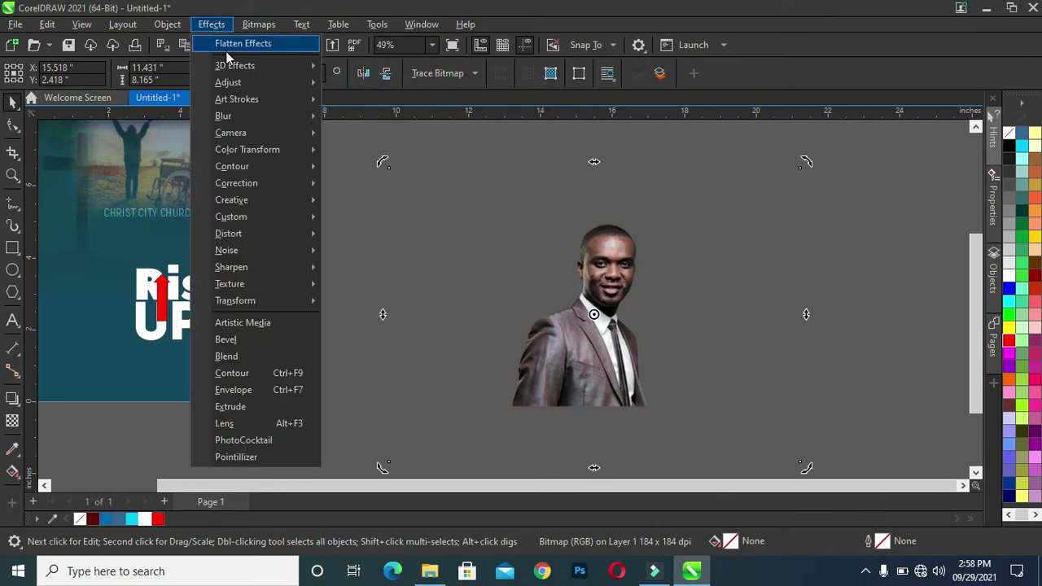
click(372, 101)
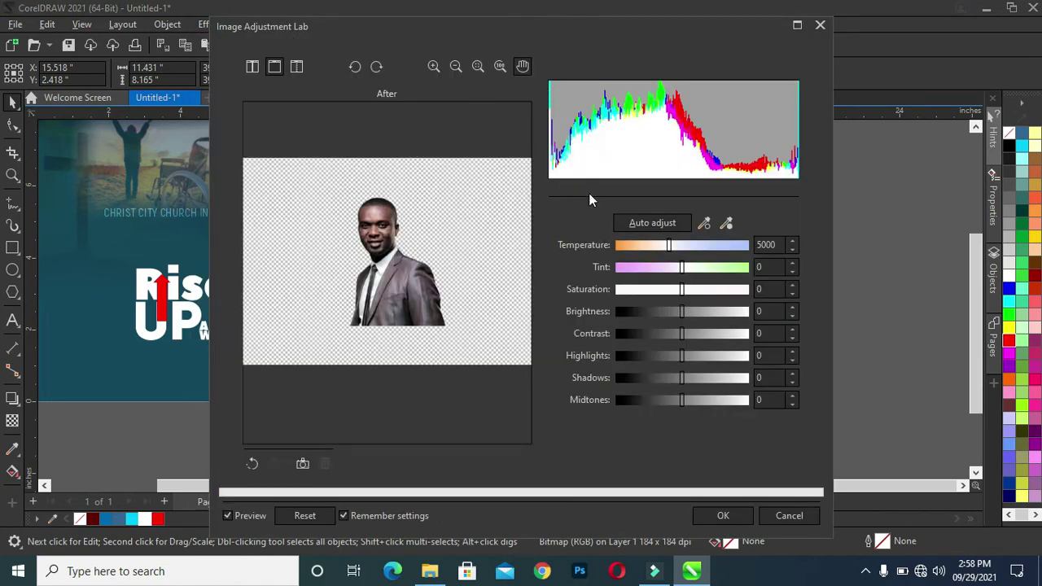
drag(670, 244, 641, 244)
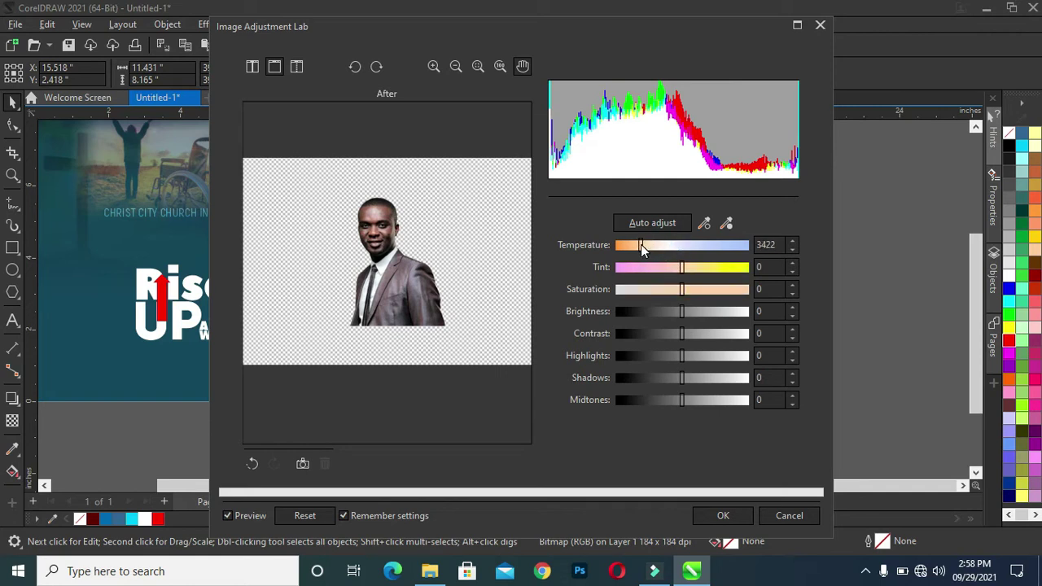
click(640, 244)
drag(641, 245, 645, 245)
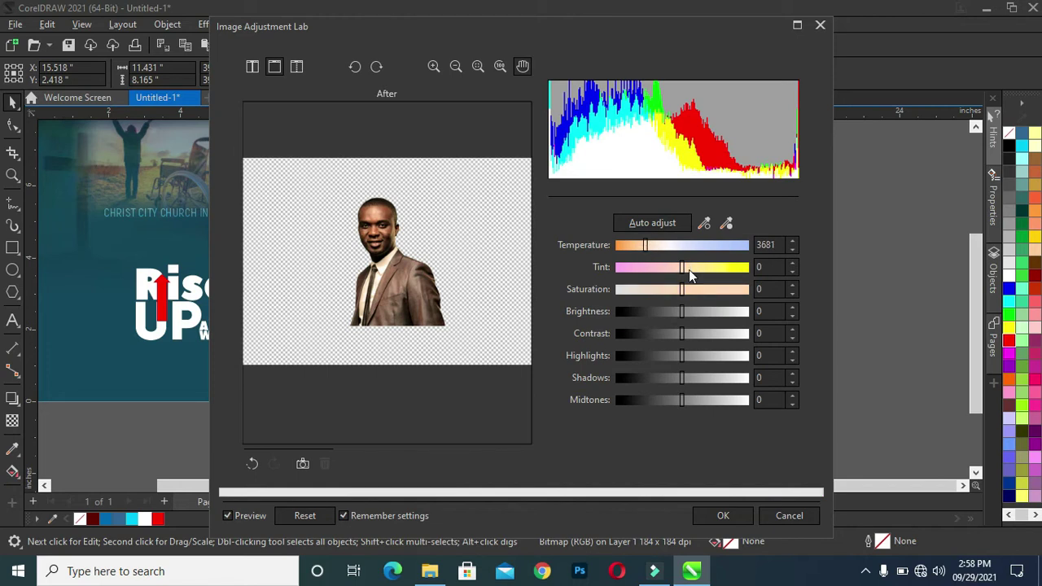
drag(683, 266, 669, 266)
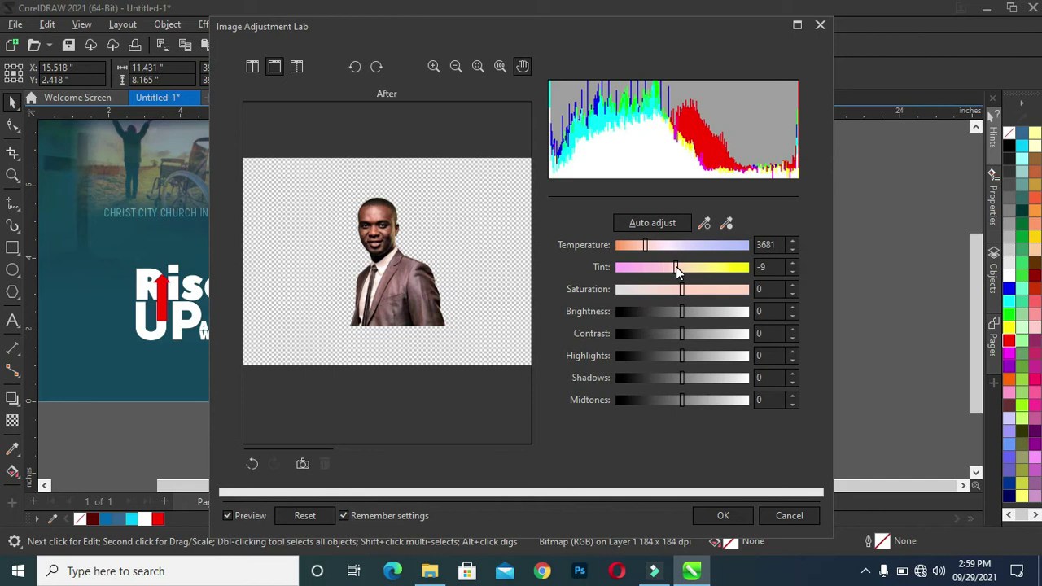
mouse_move(680, 266)
mouse_down()
mouse_move(706, 267)
mouse_move(663, 267)
mouse_move(678, 266)
mouse_up()
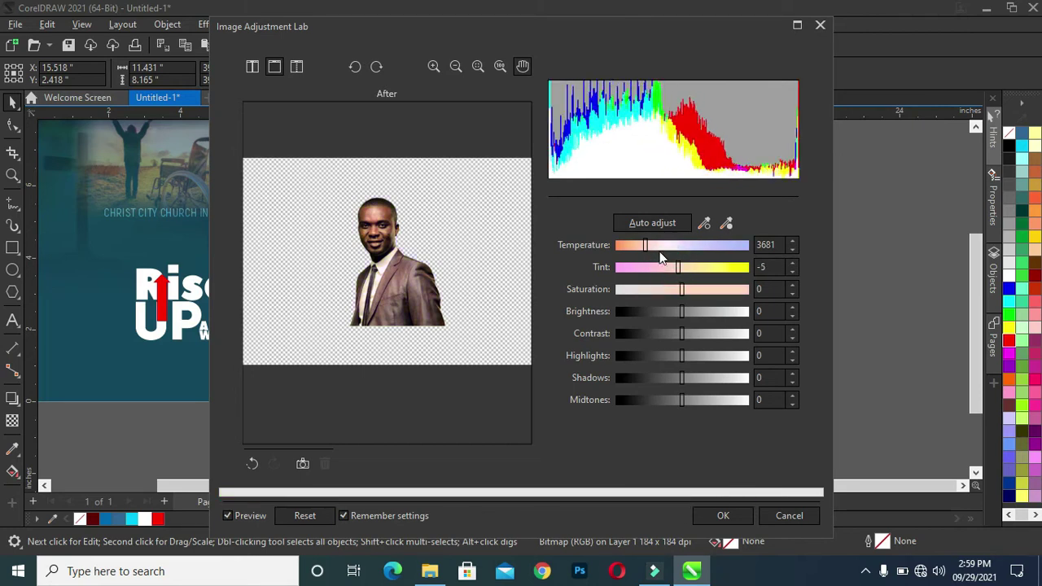
mouse_move(648, 246)
mouse_down()
mouse_move(654, 252)
mouse_move(647, 246)
mouse_up()
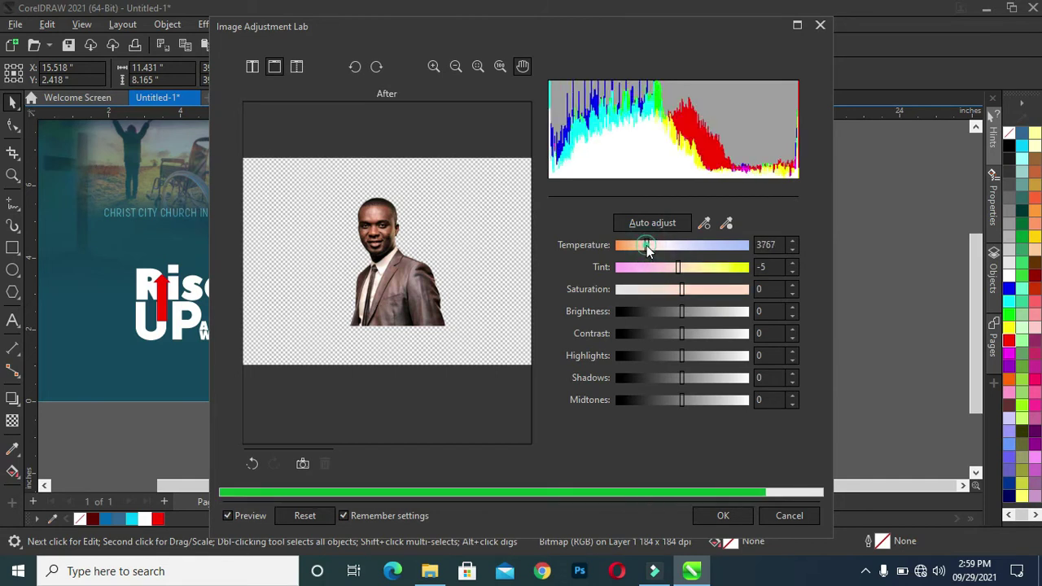
drag(646, 245, 643, 245)
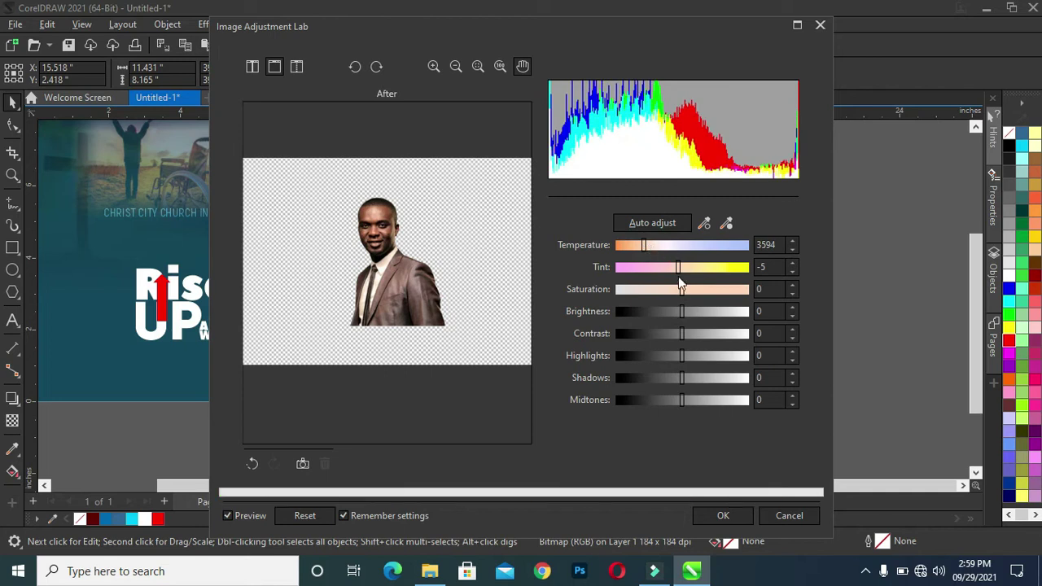
drag(681, 286, 687, 290)
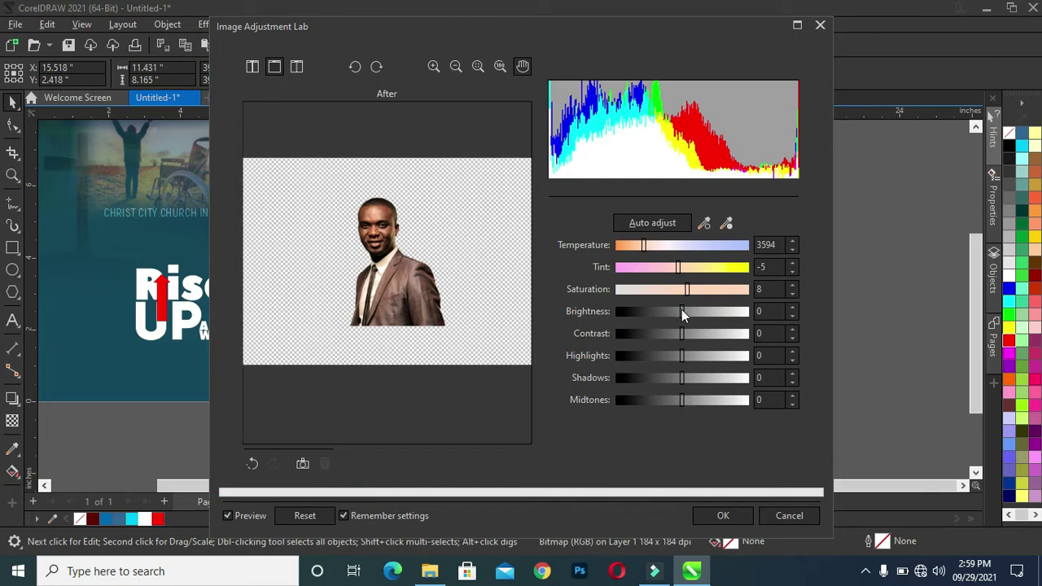
drag(687, 313, 685, 311)
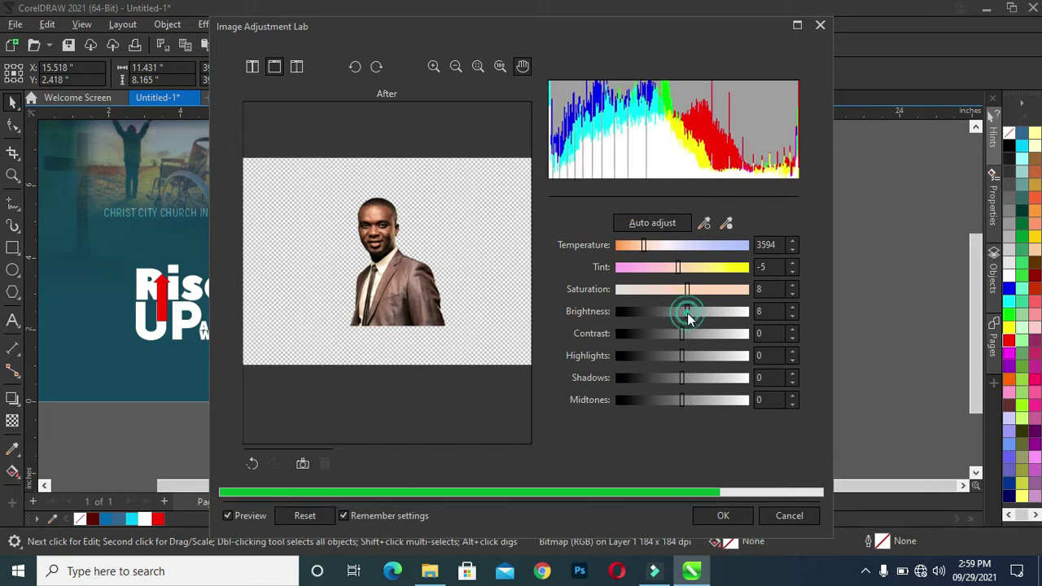
click(725, 516)
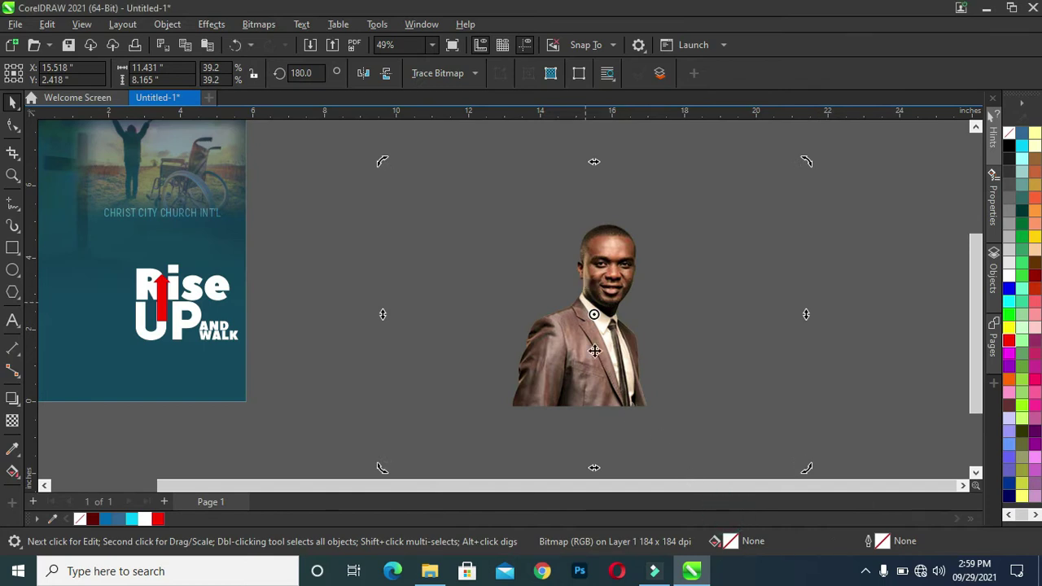
Nudge the portrait slightly up and left on the canvas.
drag(594, 351, 588, 327)
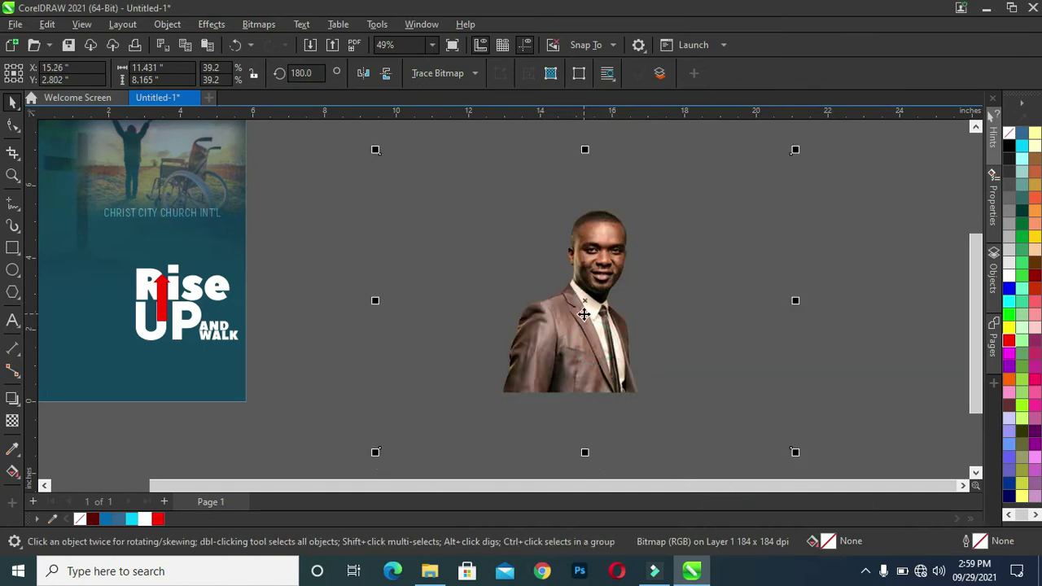
drag(584, 315, 586, 305)
drag(328, 486, 274, 487)
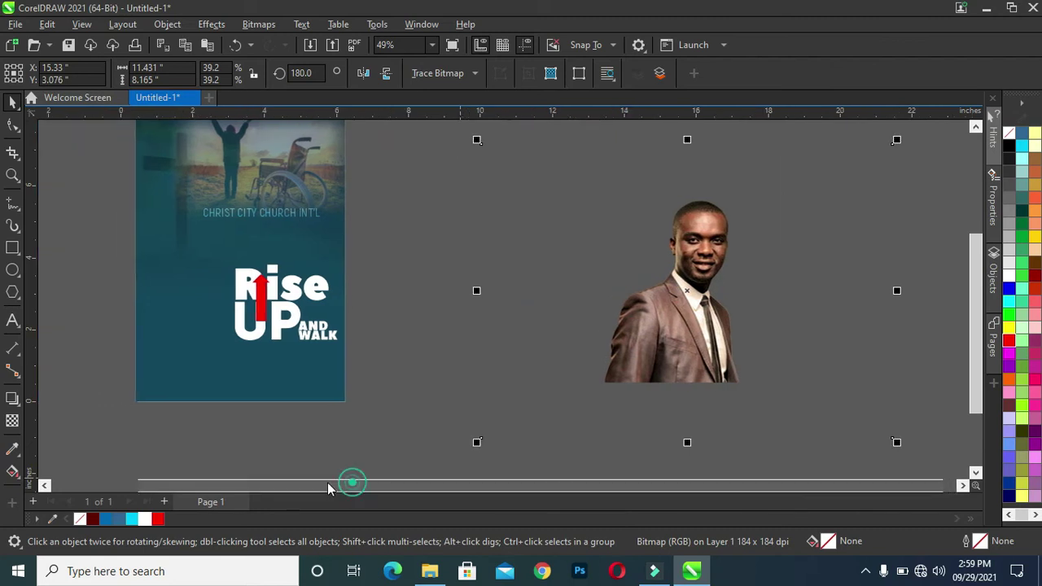
drag(797, 324, 690, 334)
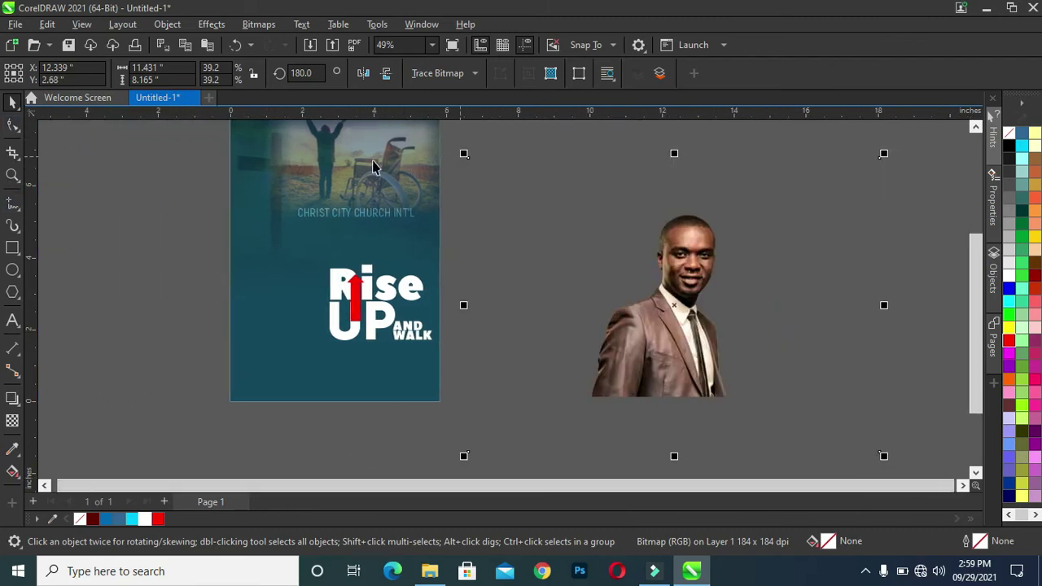
Crop the portrait's left, bottom, right and top margins tight around the man.
click(12, 125)
scroll(493, 325, down, 1)
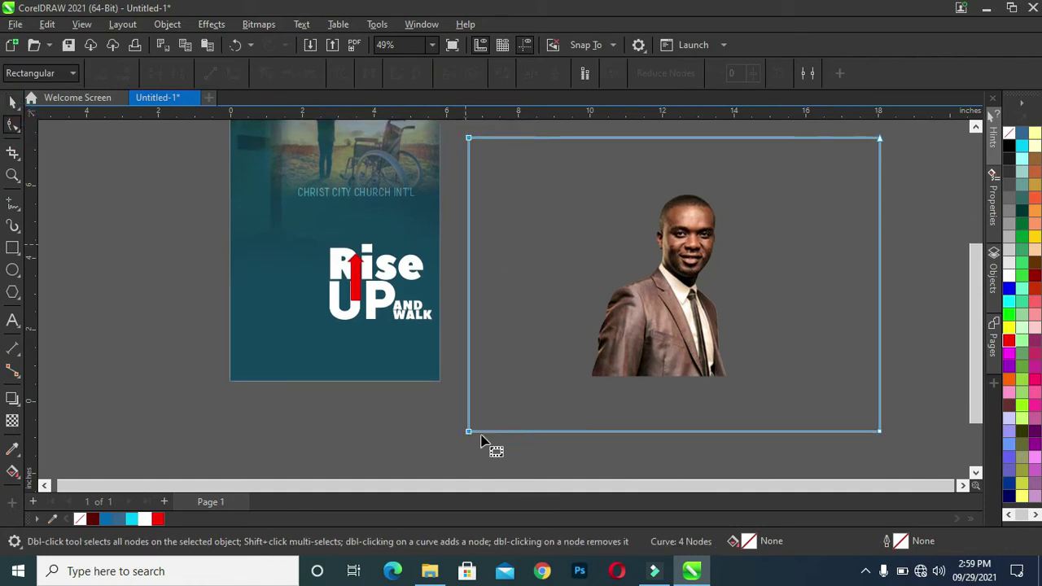
drag(470, 433, 594, 431)
mouse_move(520, 394)
mouse_down()
mouse_move(976, 432)
mouse_move(875, 454)
mouse_up()
drag(825, 433, 828, 377)
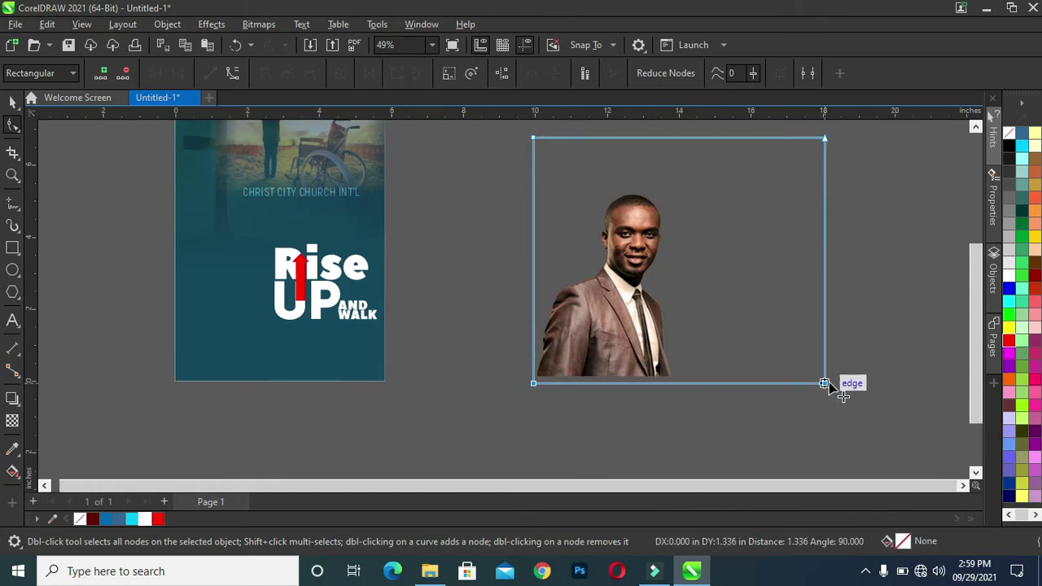
drag(772, 123, 880, 245)
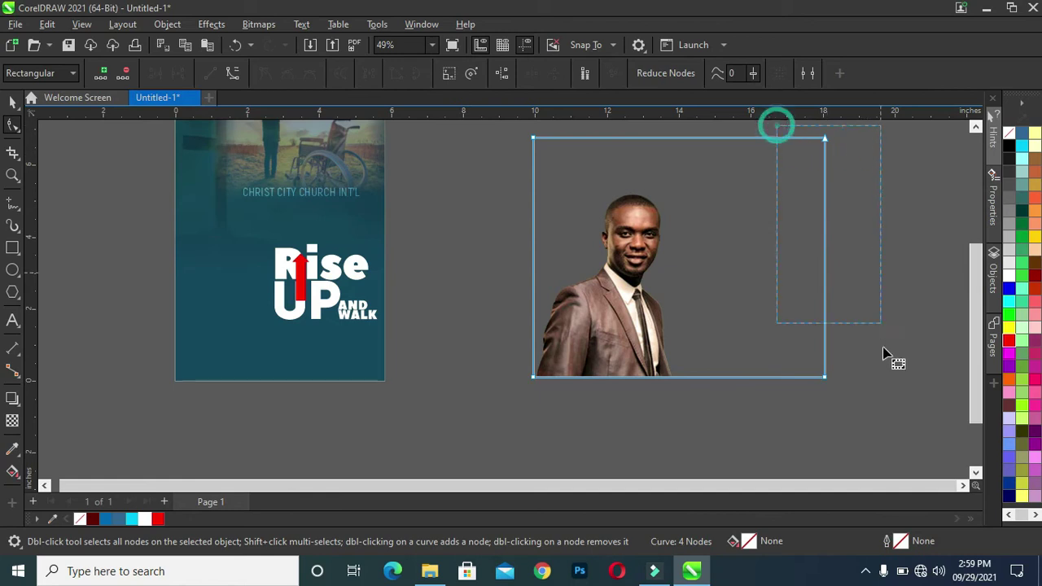
drag(825, 381, 679, 377)
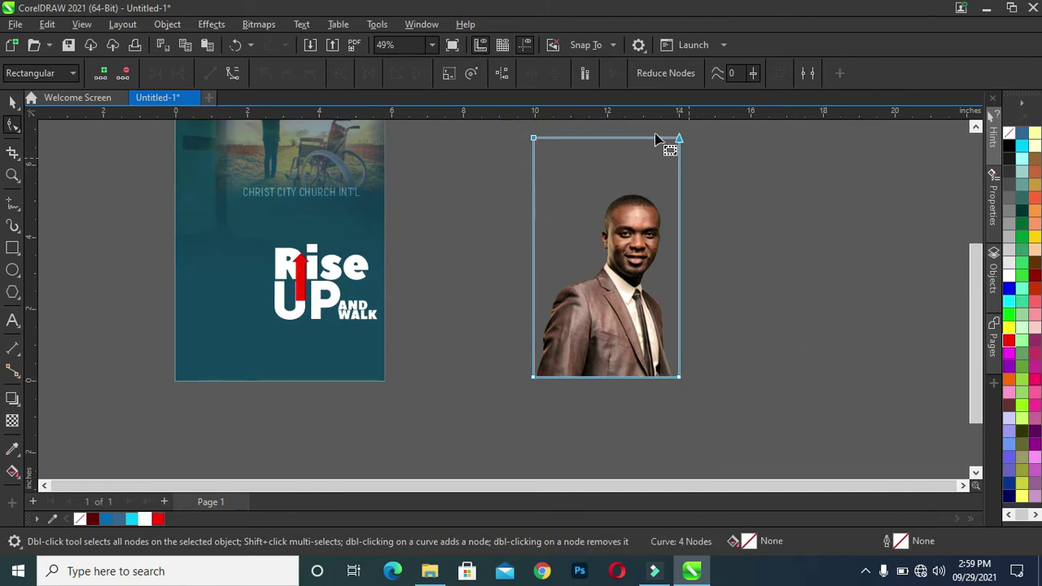
drag(680, 139, 679, 190)
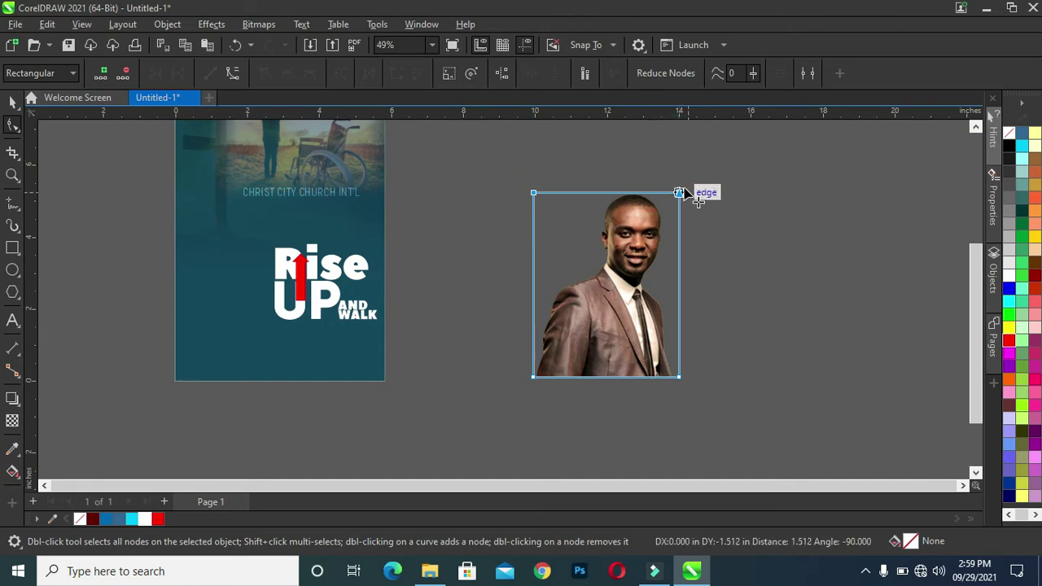
click(12, 102)
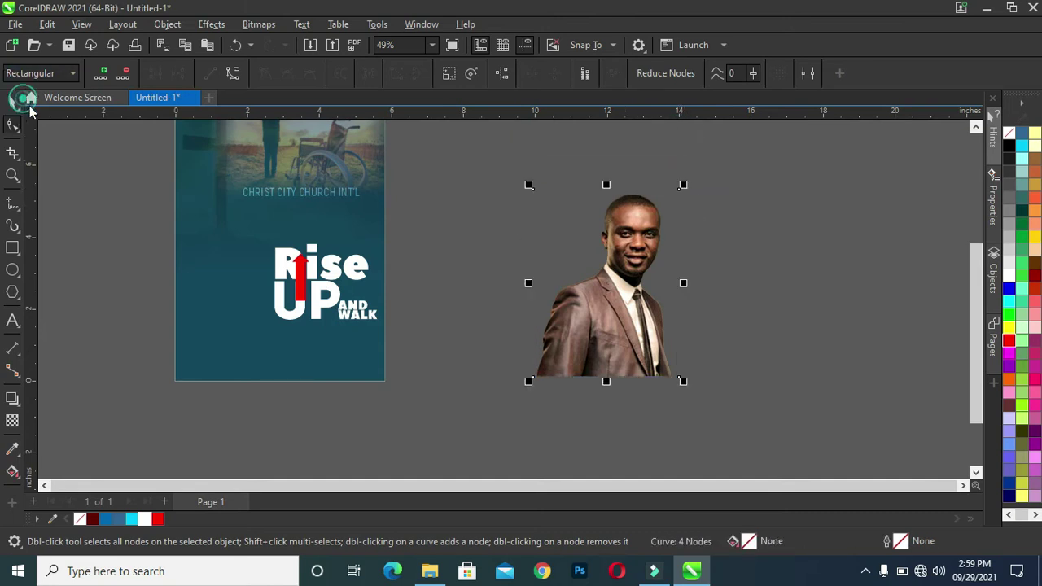
click(568, 298)
Move the cropped portrait onto the poster to the left of Rise UP.
drag(588, 308, 235, 289)
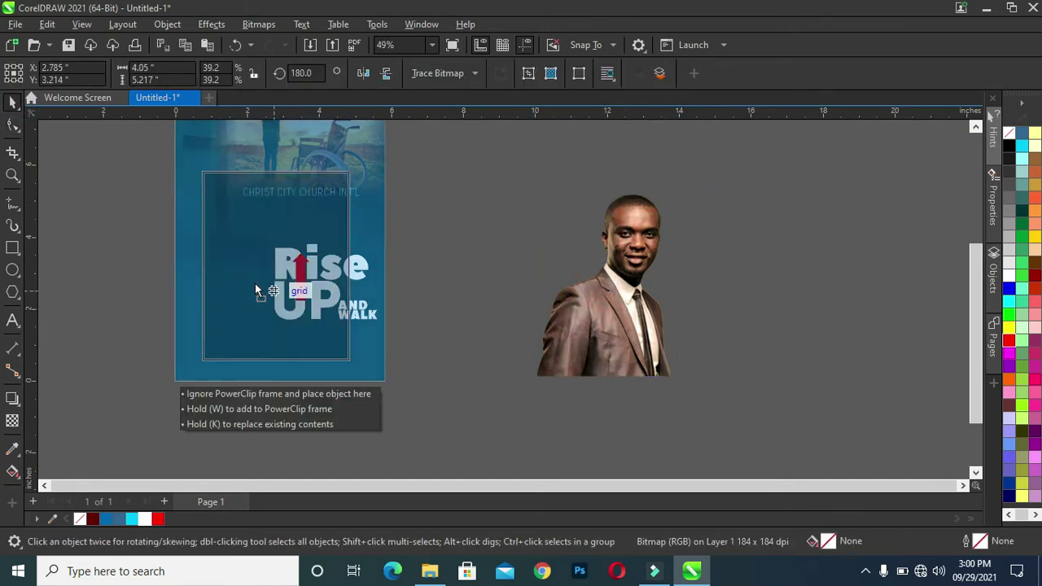
scroll(241, 285, up, 2)
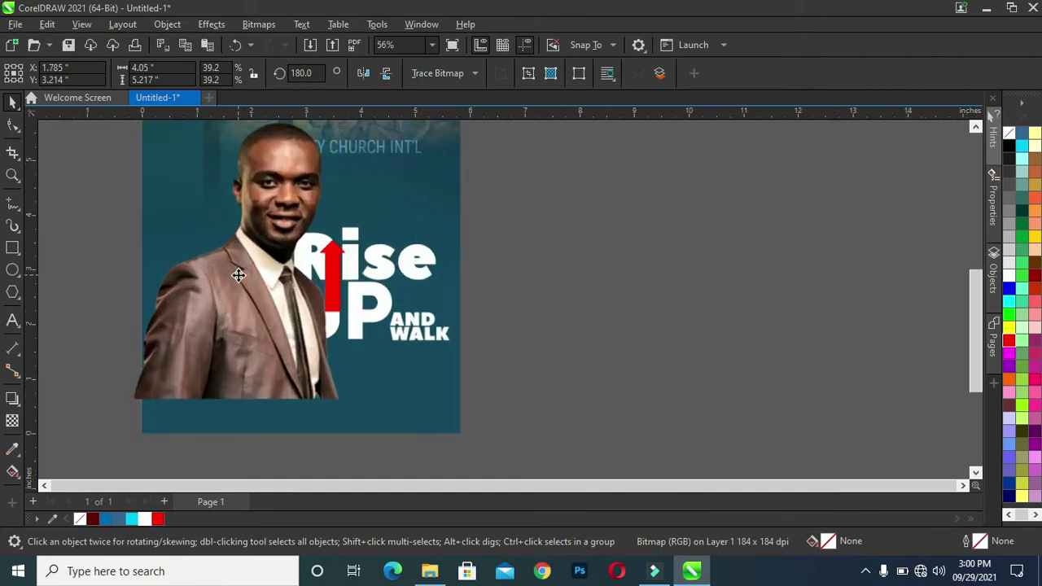
scroll(236, 270, up, 2)
drag(246, 294, 205, 283)
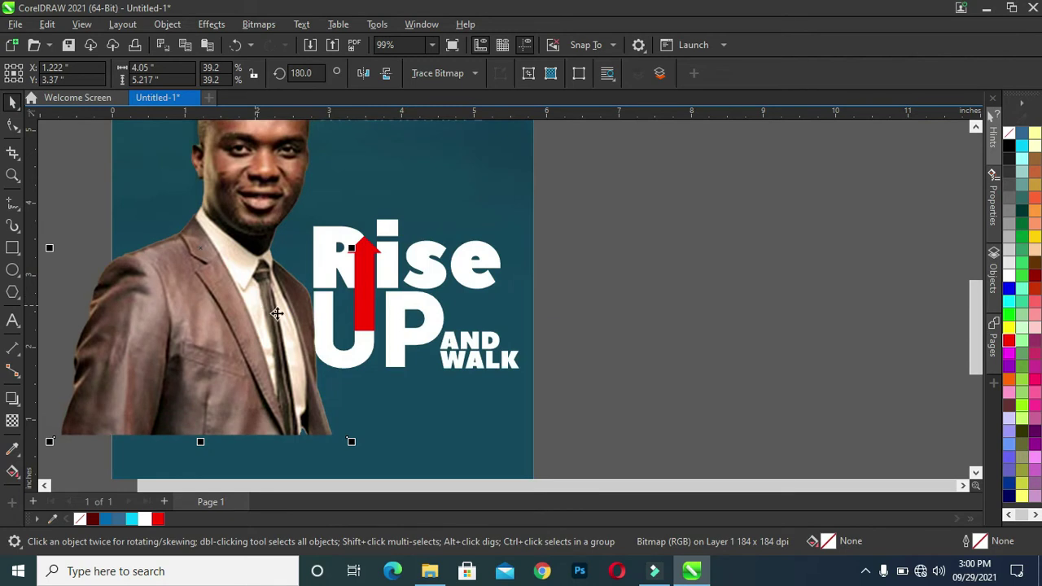
drag(241, 293, 258, 292)
Add a vertical fountain transparency fading the photo's bottom into the teal background.
click(12, 423)
drag(228, 377, 227, 432)
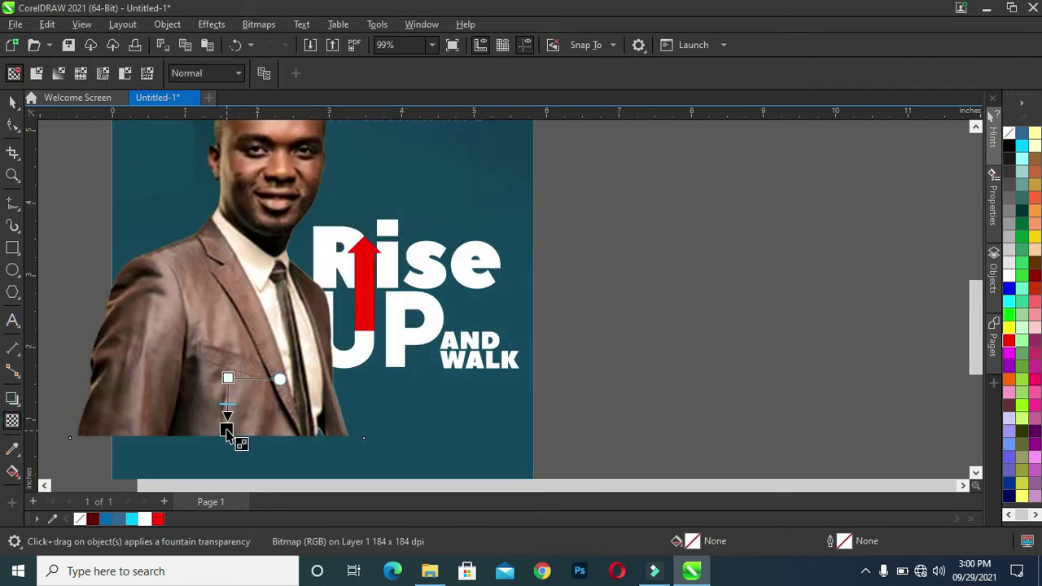
drag(228, 378, 232, 336)
click(13, 102)
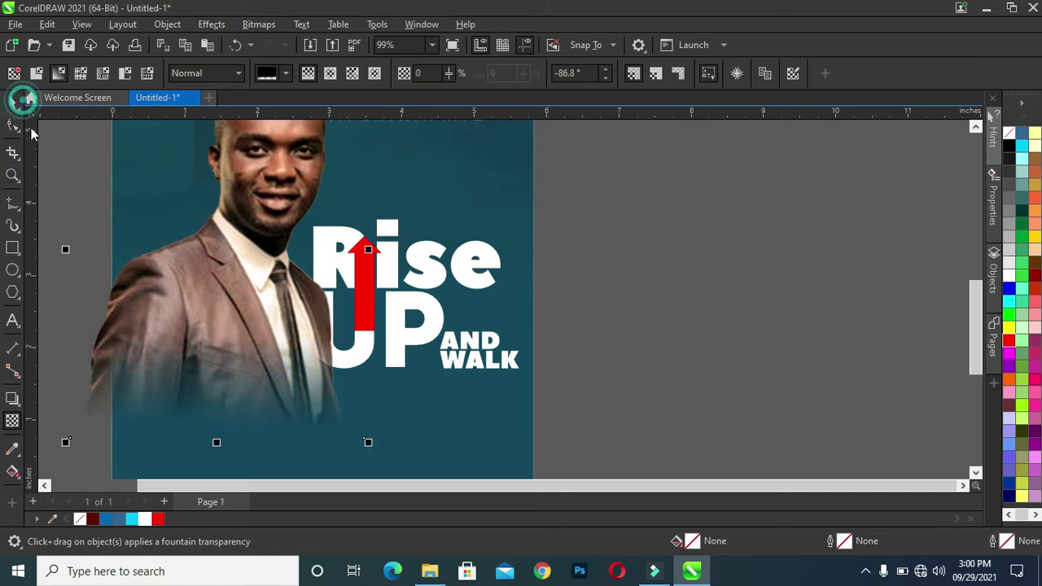
scroll(431, 217, down, 1)
scroll(430, 217, down, 1)
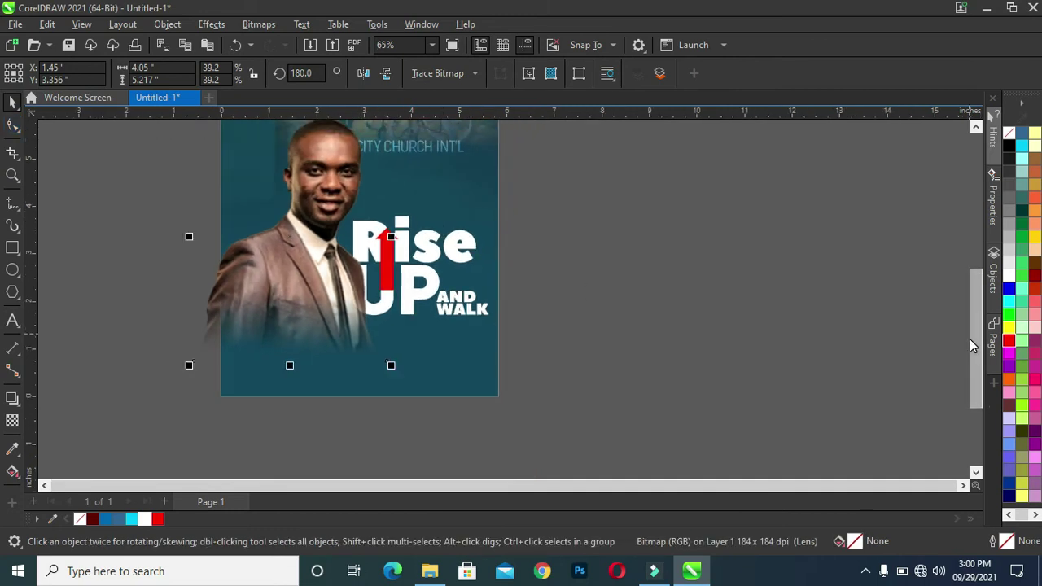
Scale the pastor photo to about 30.6% and shift it right beside Rise UP.
key(shift+F4)
click(304, 306)
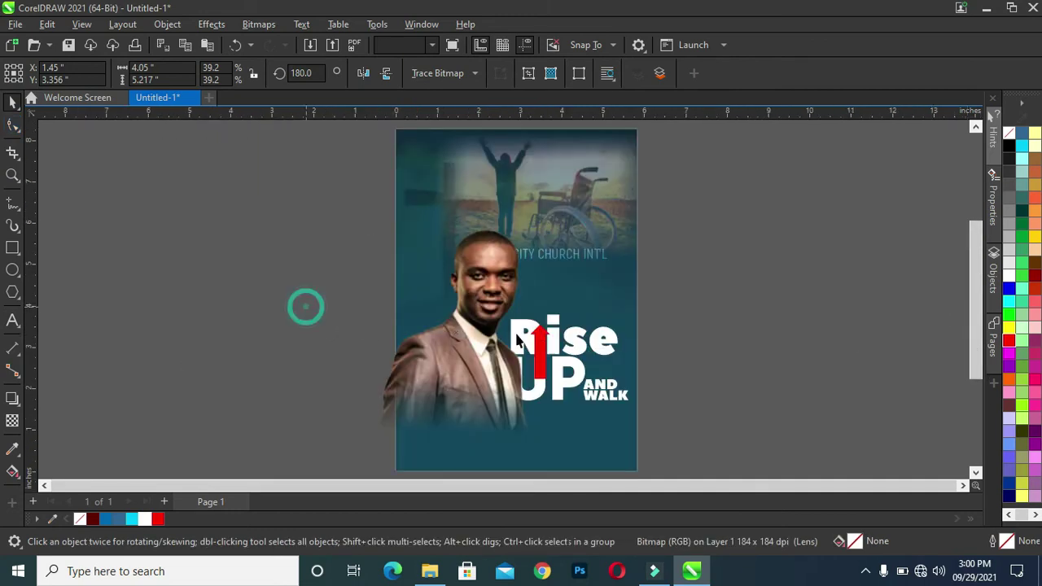
click(466, 328)
drag(543, 224, 508, 270)
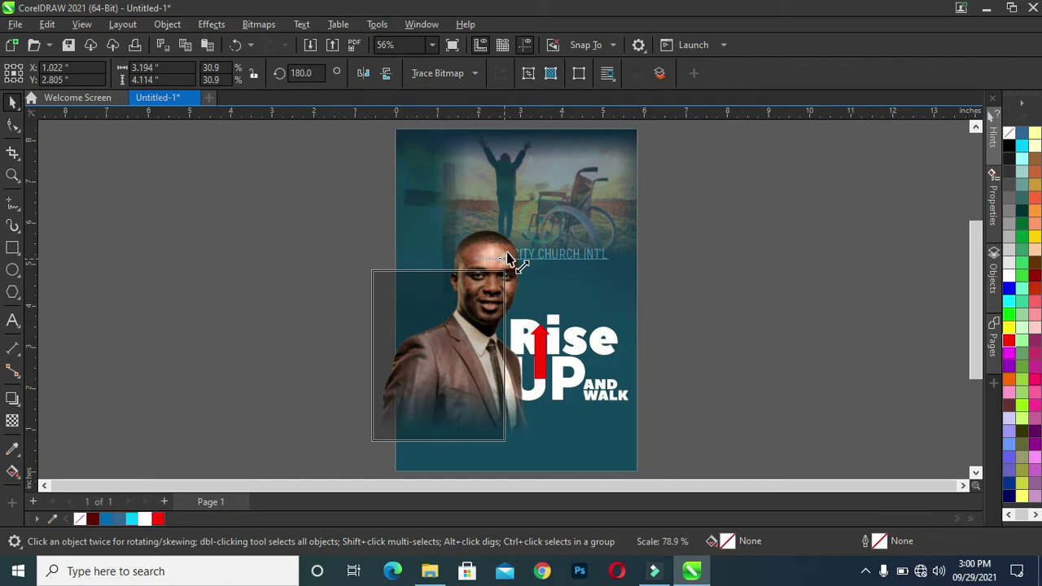
drag(470, 361, 480, 347)
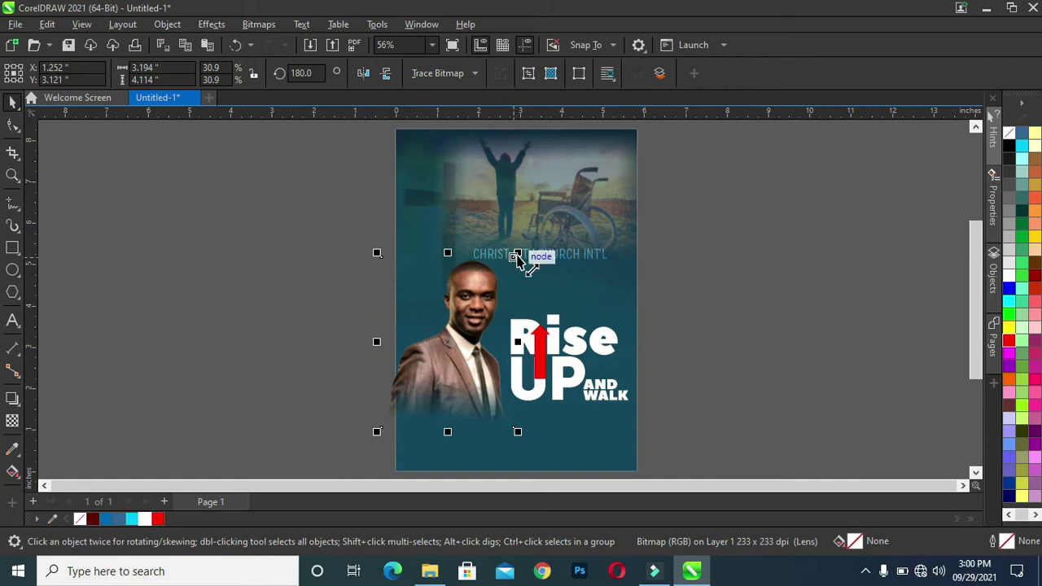
drag(518, 253, 516, 256)
click(444, 352)
drag(444, 351, 454, 341)
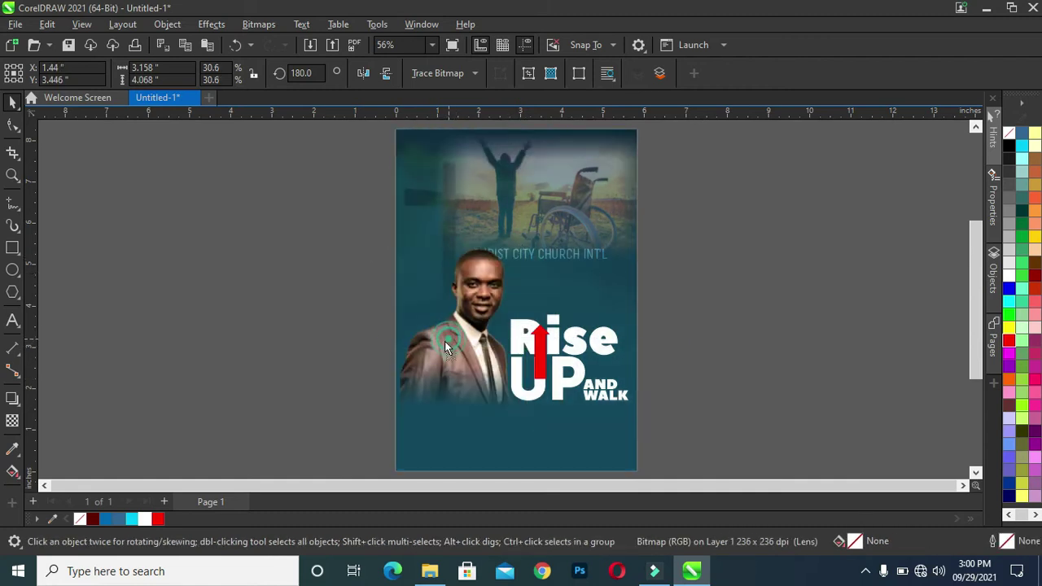
drag(450, 336, 472, 334)
click(472, 333)
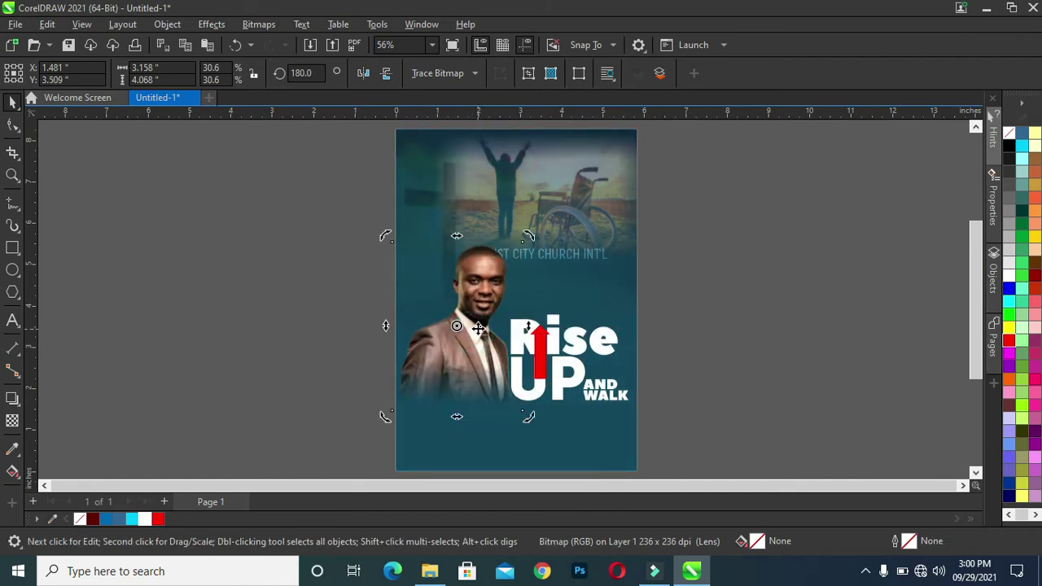
PowerClip the pastor photo inside the poster background and select it within the frame.
right_click(470, 340)
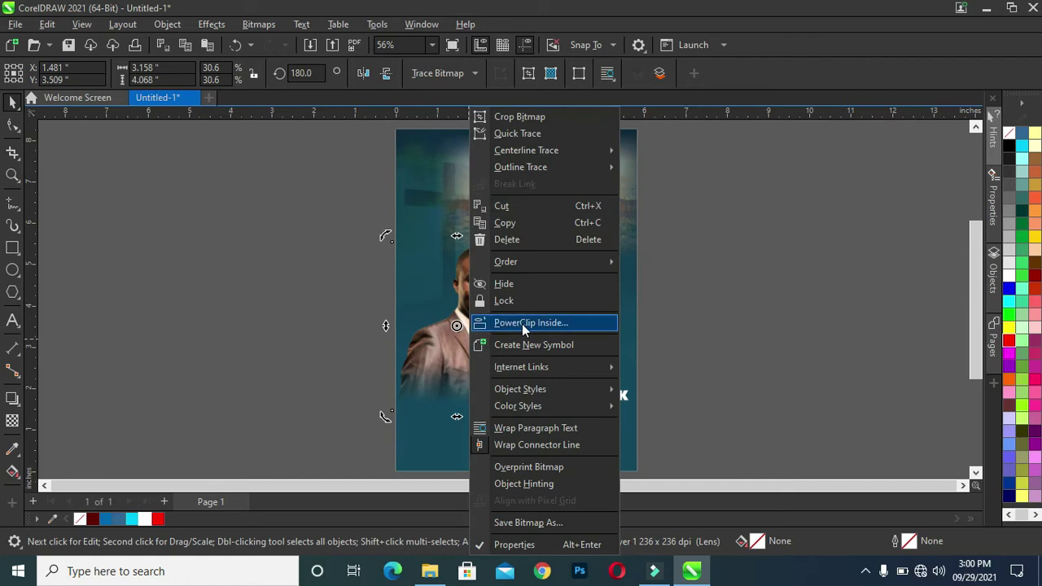
click(559, 320)
click(618, 286)
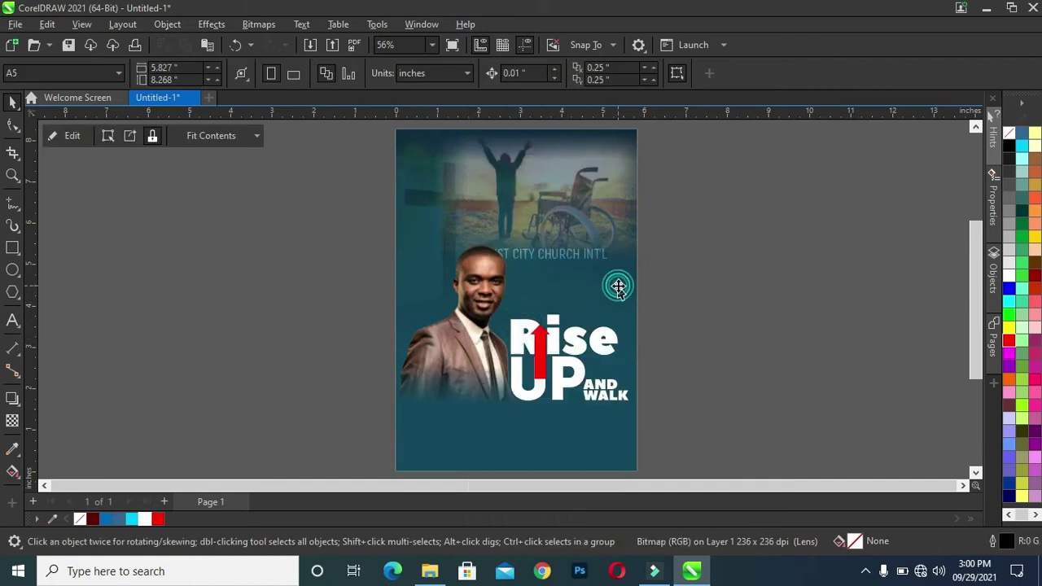
click(472, 330)
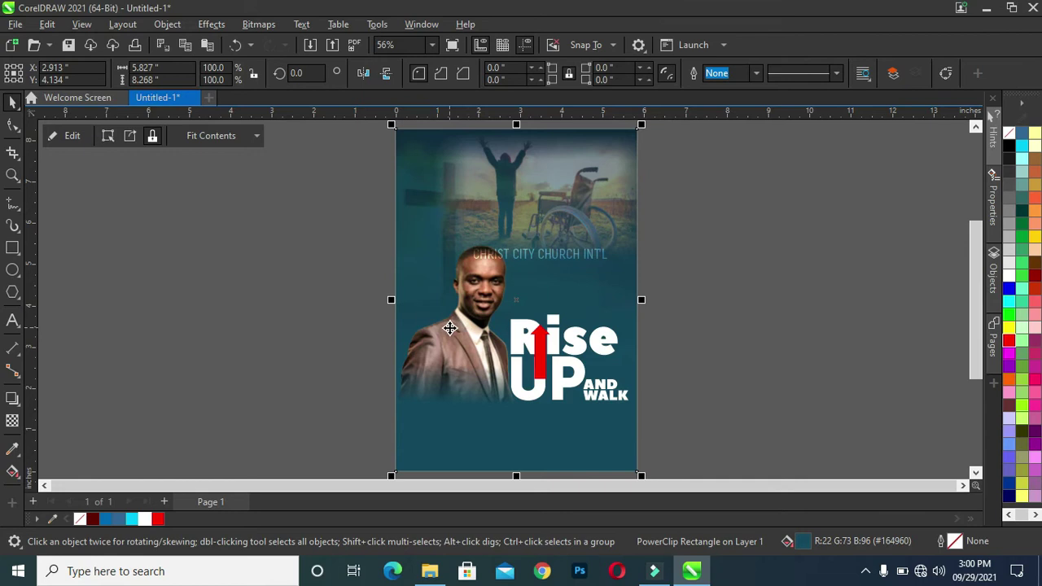
ctrl+click(450, 329)
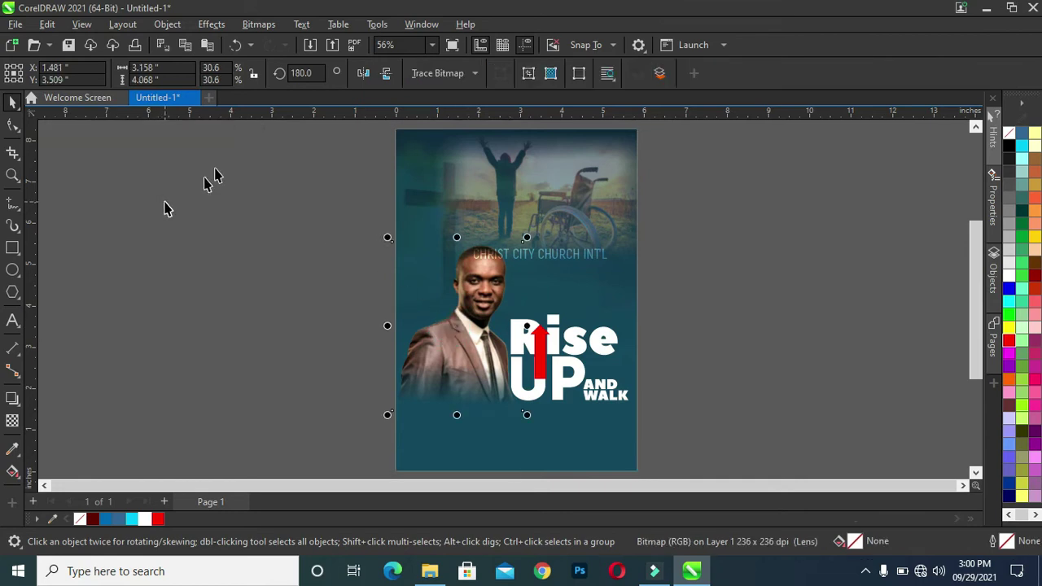
Strengthen the photo's fade by moving its midpoint transparency toward 47, keeping Normal mode.
click(13, 422)
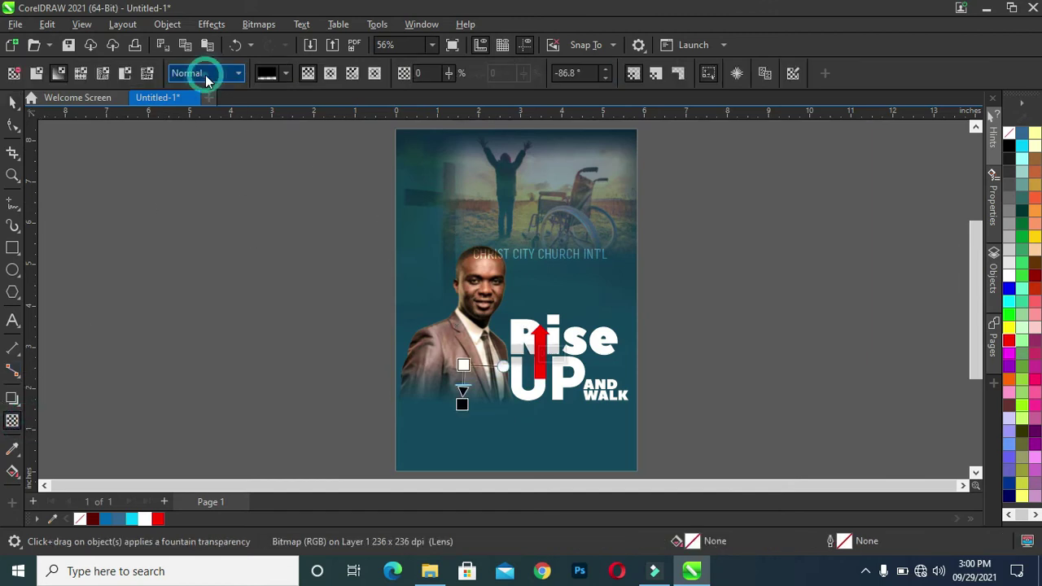
click(206, 74)
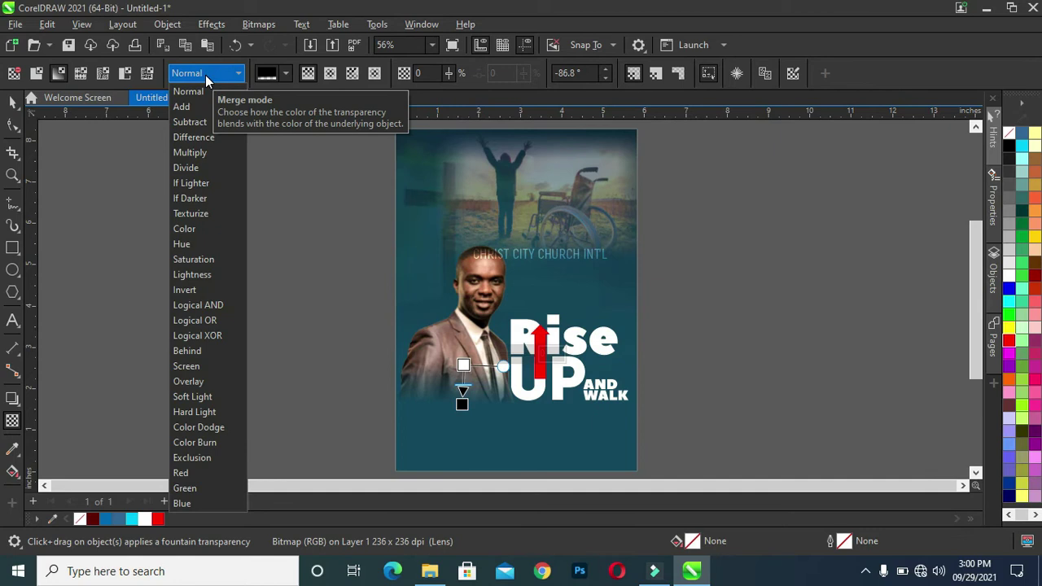
click(36, 74)
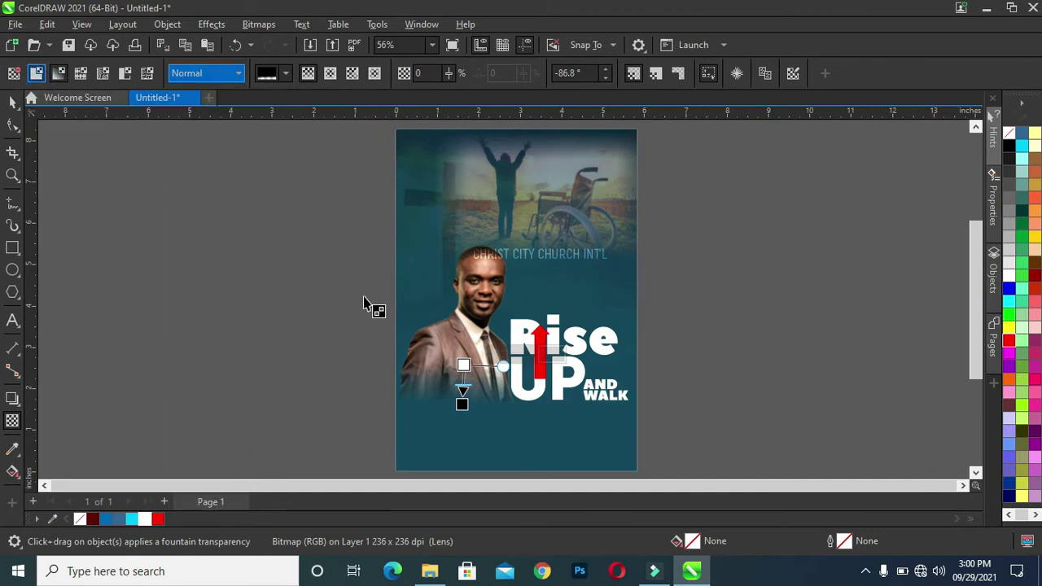
click(504, 365)
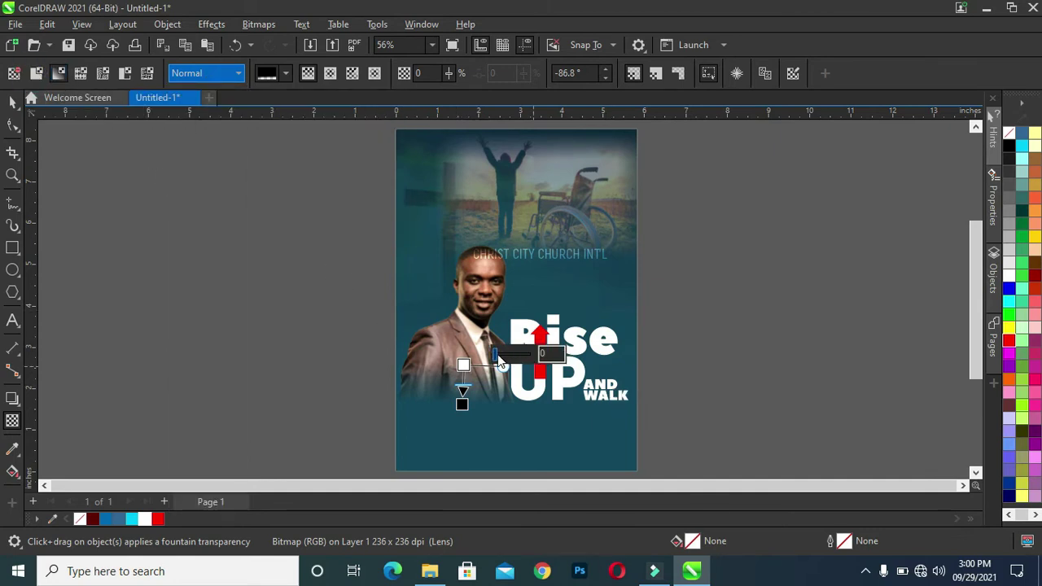
drag(498, 355, 510, 352)
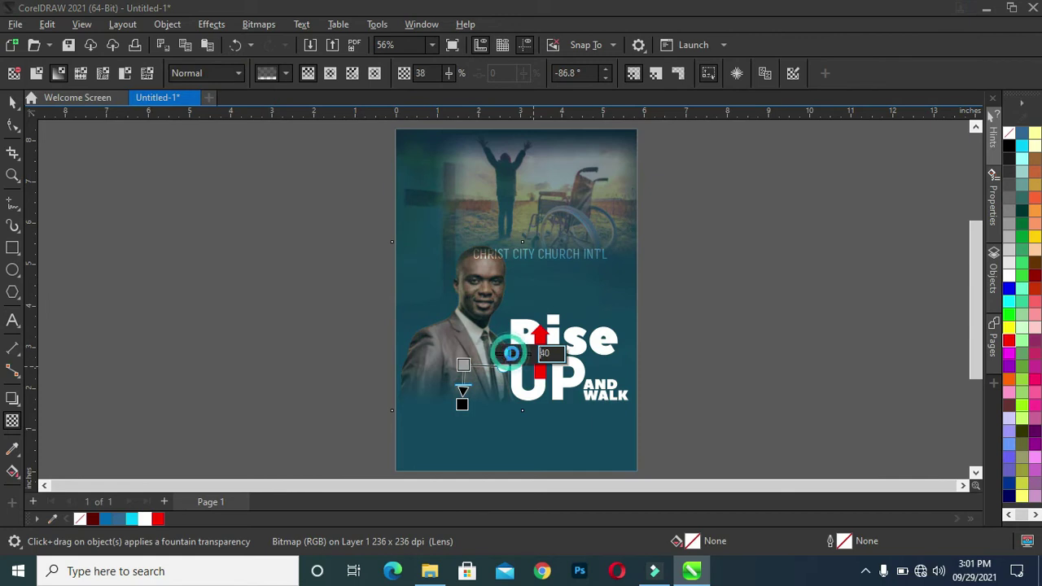
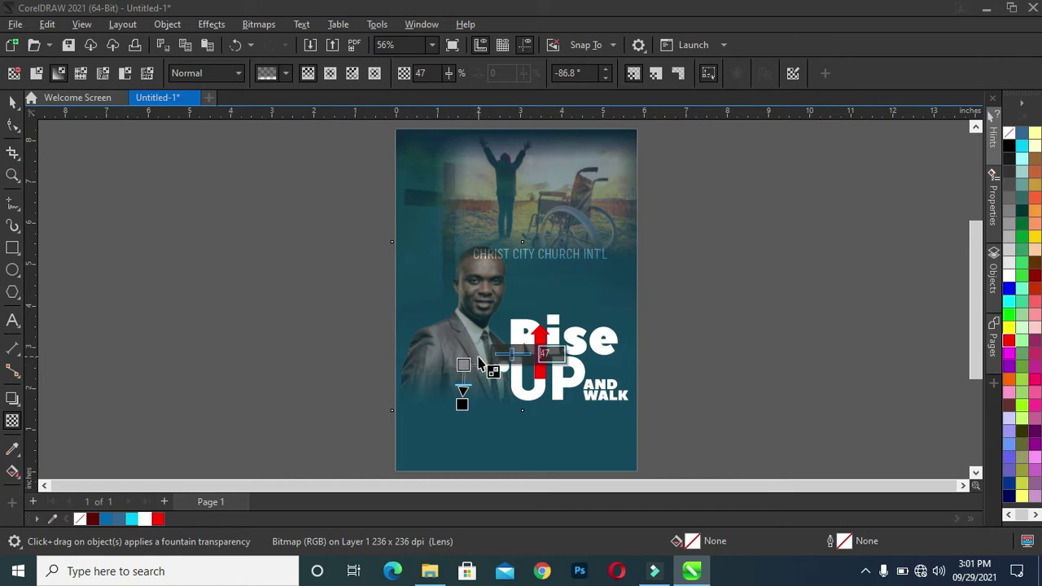
Shift the portrait's fountain transparency midpoint to 32.
drag(513, 358, 507, 357)
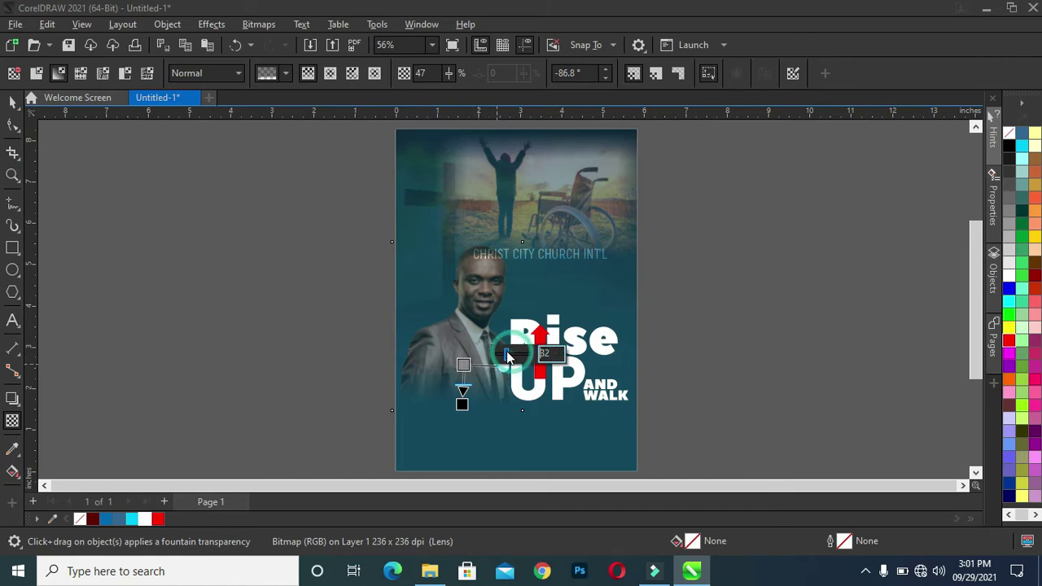
click(13, 102)
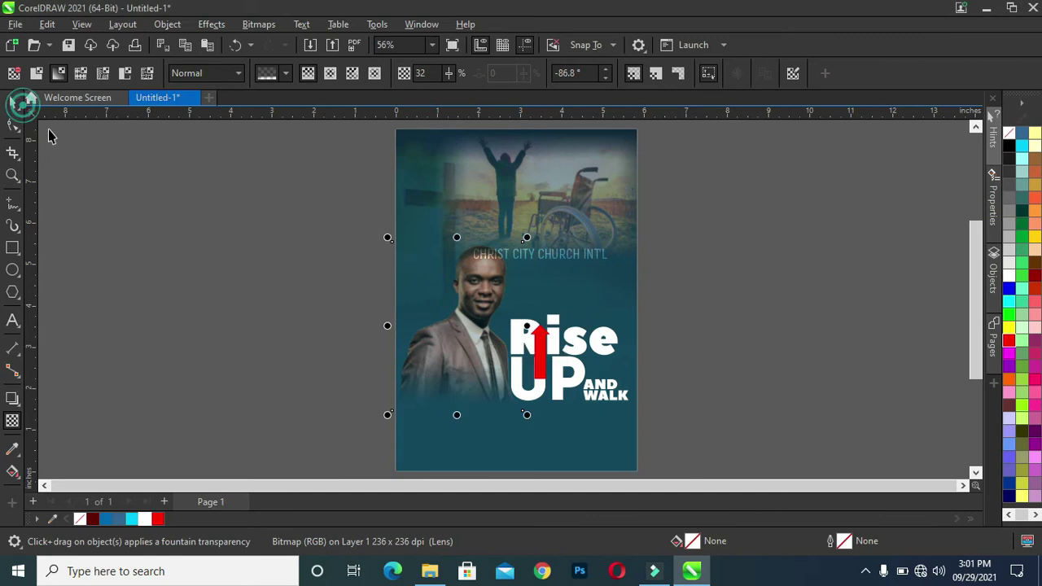
click(111, 200)
Inside the background PowerClip, enlarge the portrait and move it up and left.
click(439, 325)
click(81, 133)
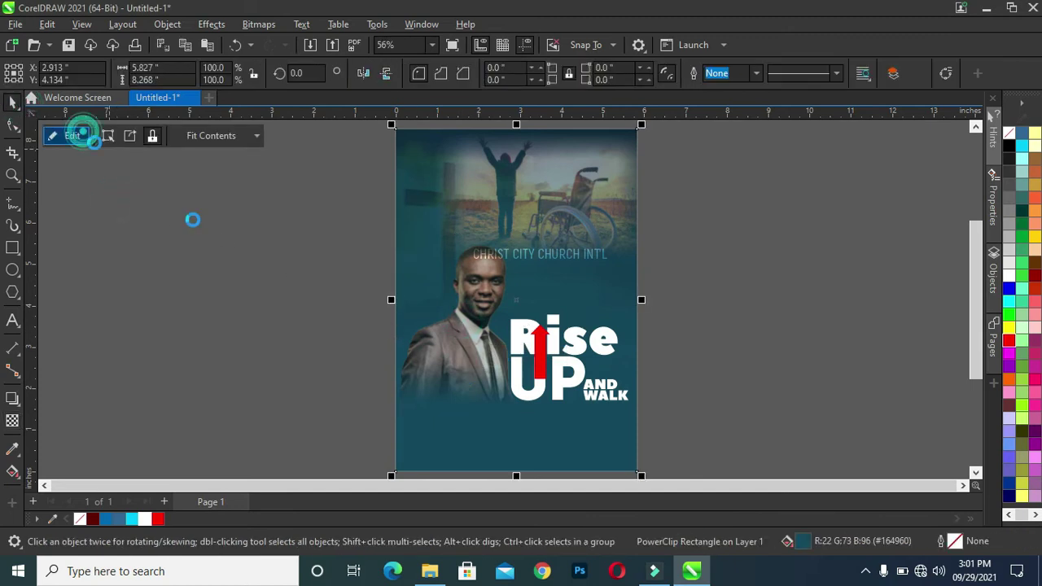
drag(463, 341, 440, 259)
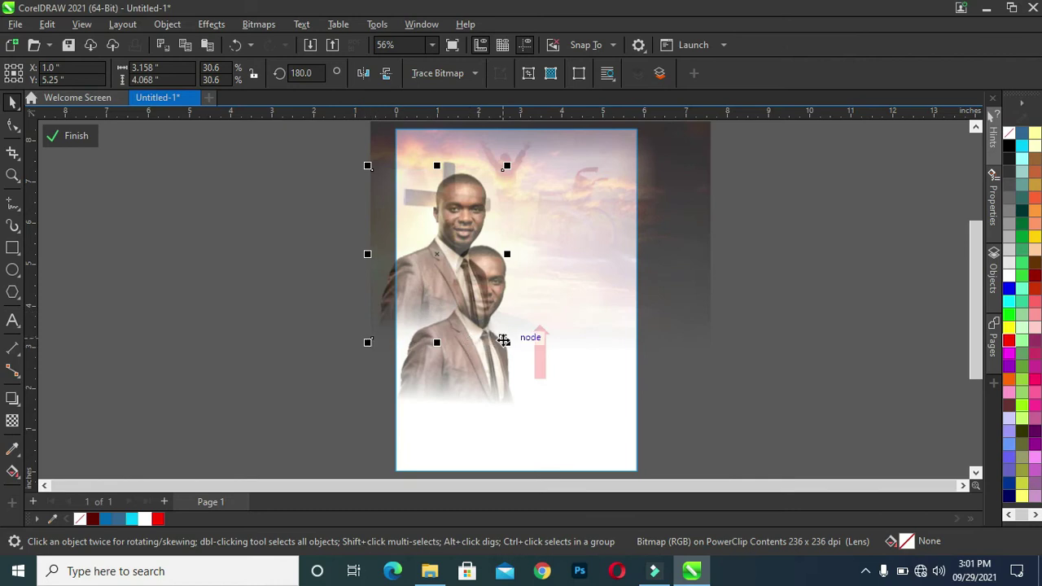
drag(506, 342, 558, 410)
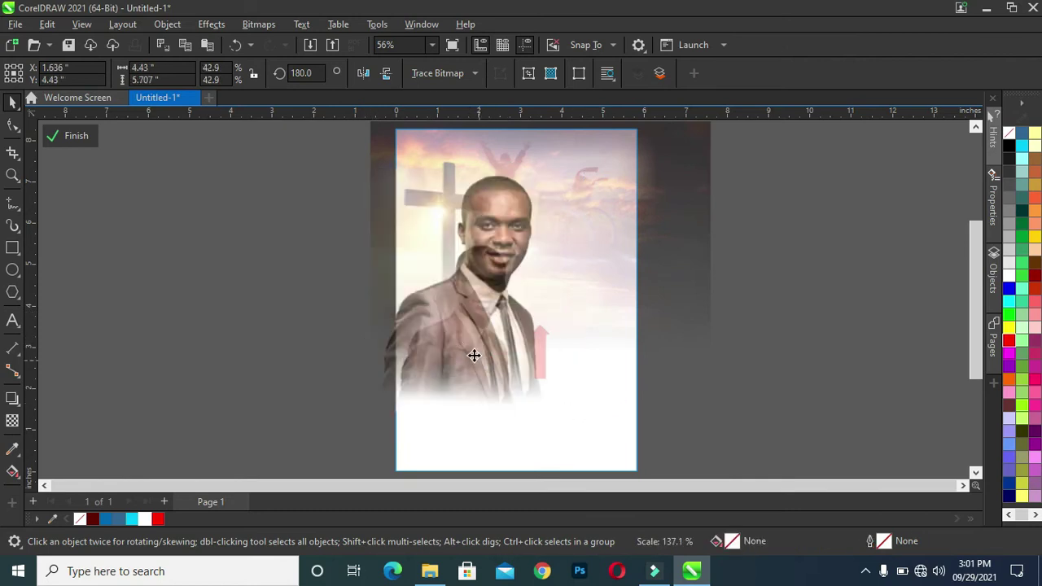
drag(463, 337, 438, 325)
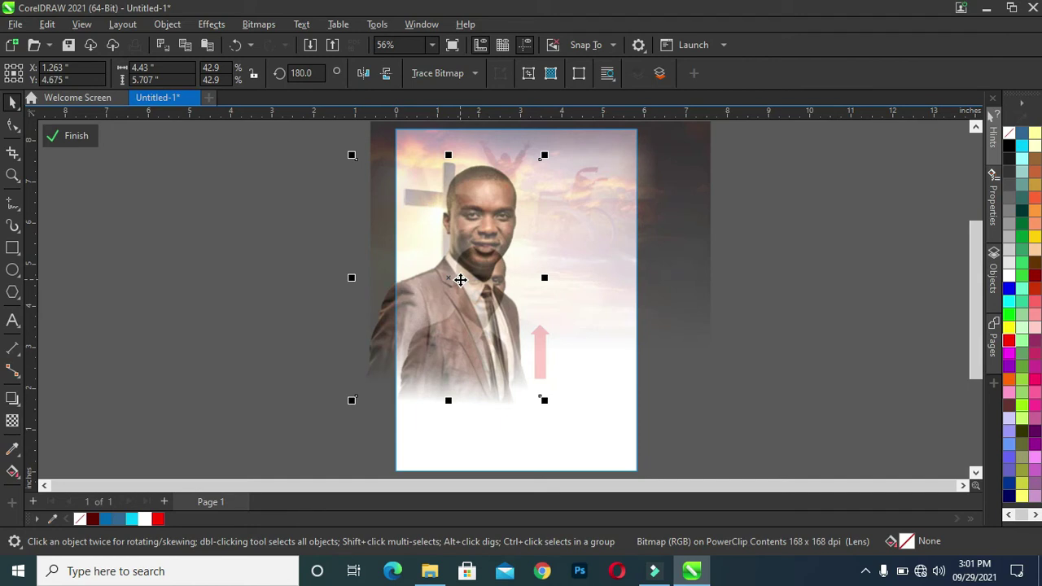
drag(472, 252, 450, 260)
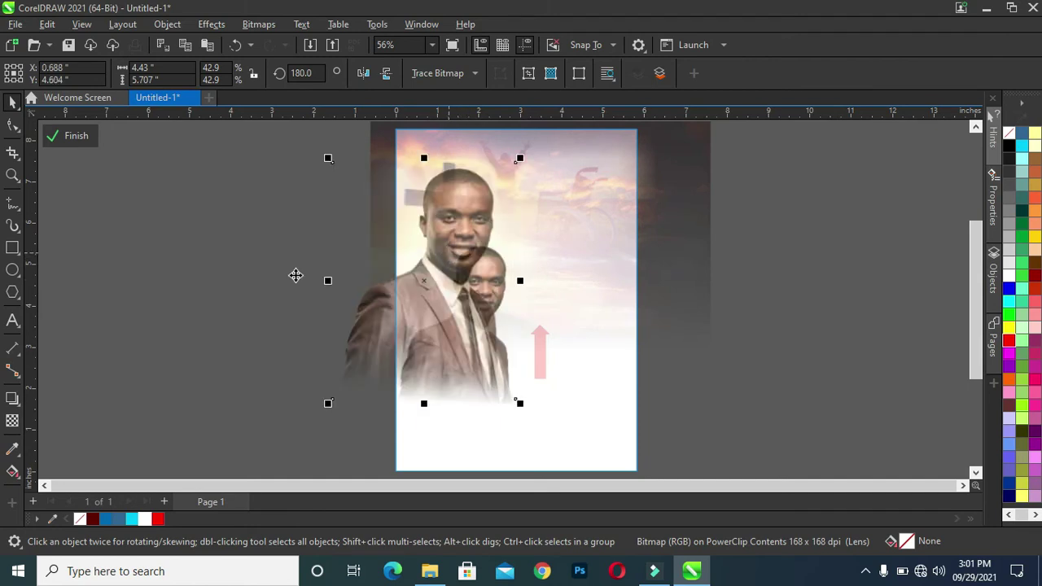
Give the clipped portrait Uniform transparency of 89 and finish the PowerClip edit.
click(16, 422)
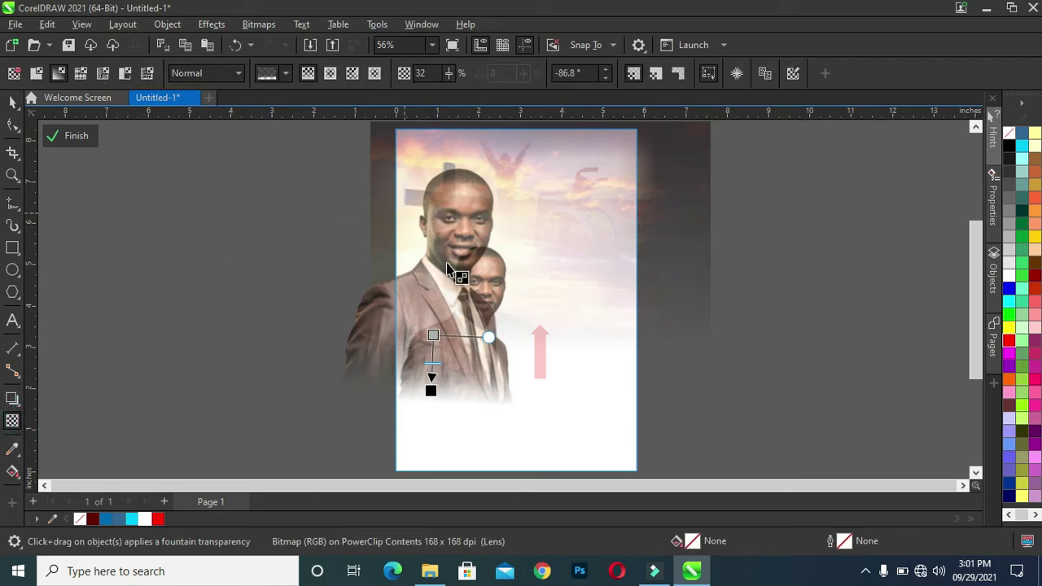
click(37, 74)
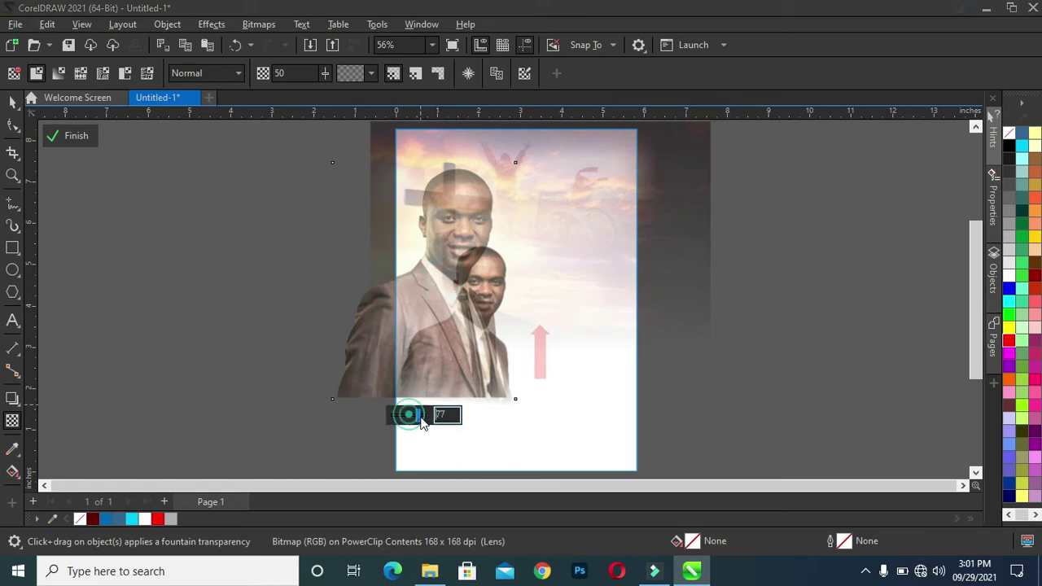
click(421, 422)
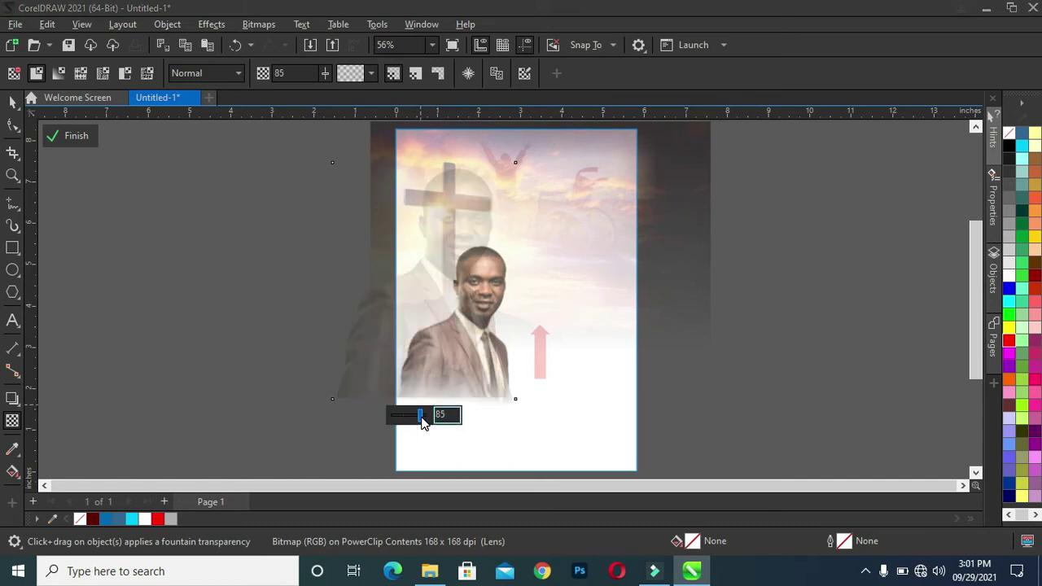
click(423, 420)
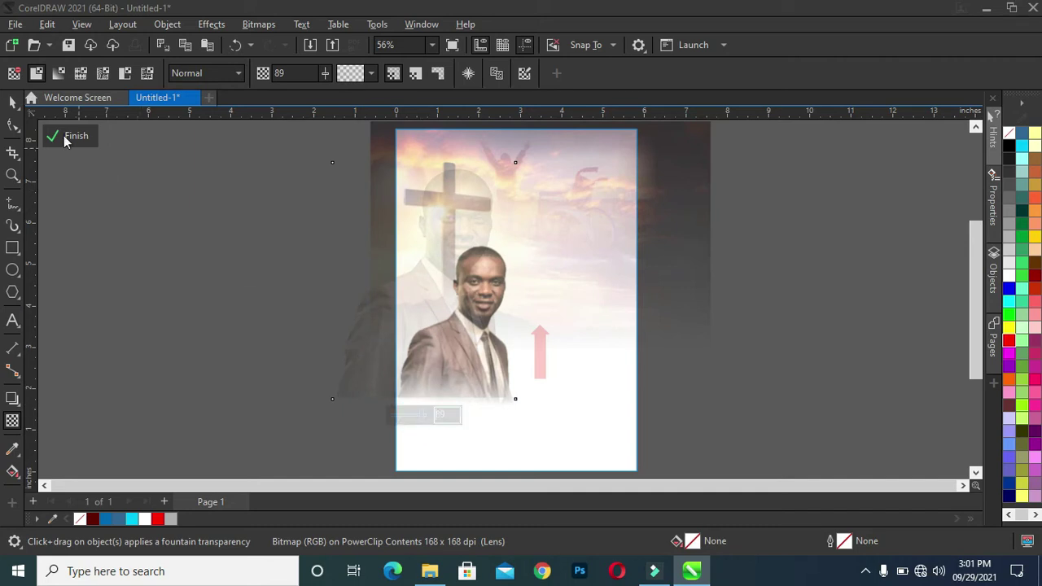
click(13, 101)
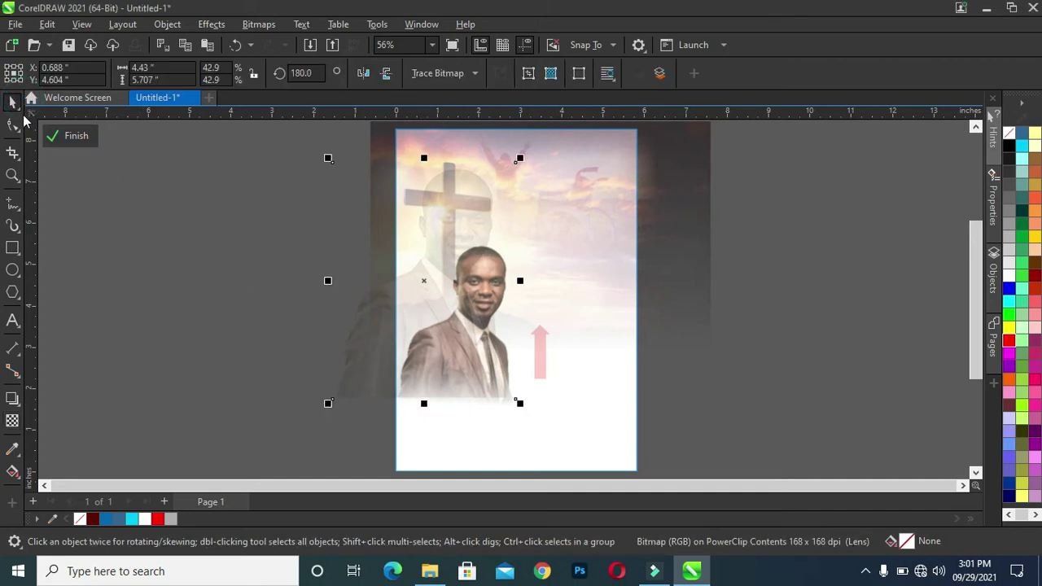
click(194, 281)
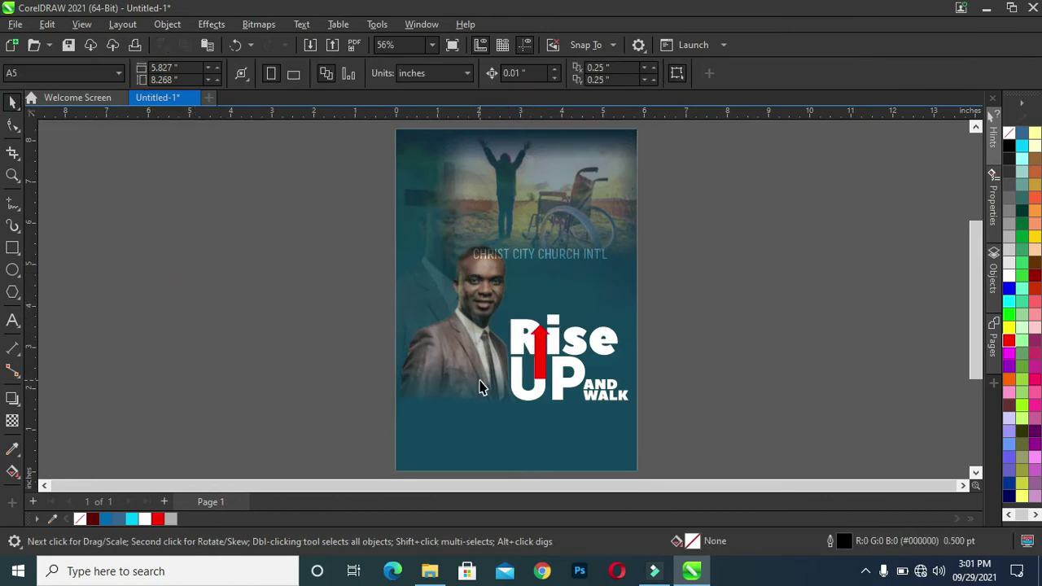
Scale the CHRIST CITY CHURCH INT'L text to 16.65 pt and shift it slightly right.
scroll(488, 375, right, 1)
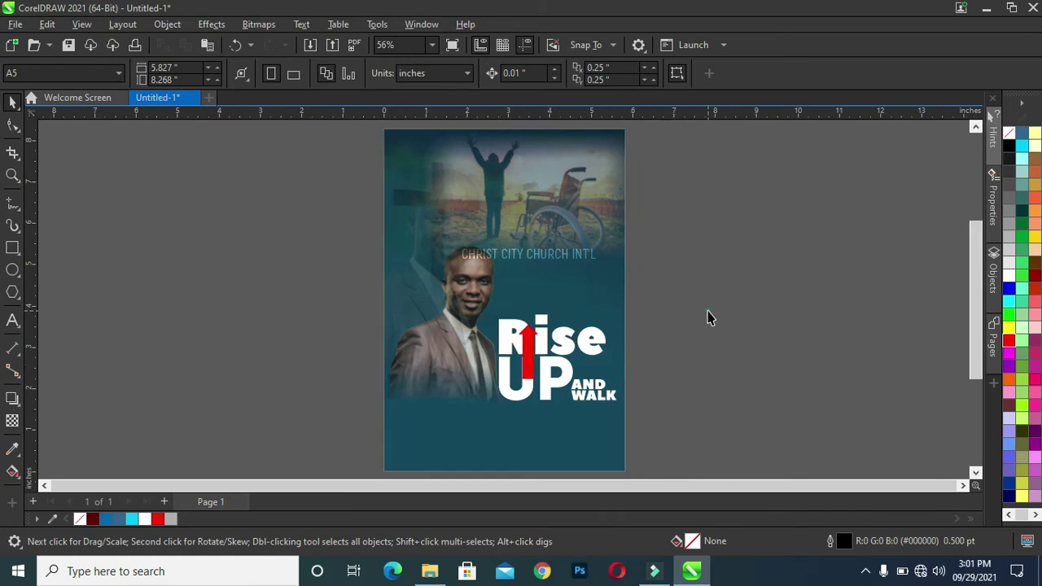
click(502, 259)
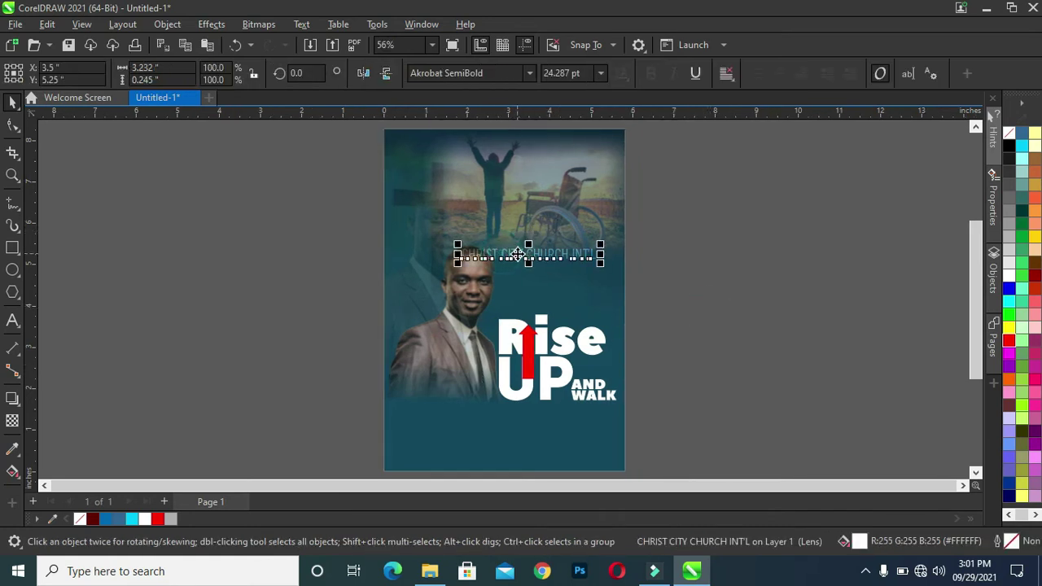
drag(502, 259, 533, 270)
drag(631, 274, 601, 272)
click(522, 261)
scroll(516, 249, up, 2)
scroll(527, 272, up, 2)
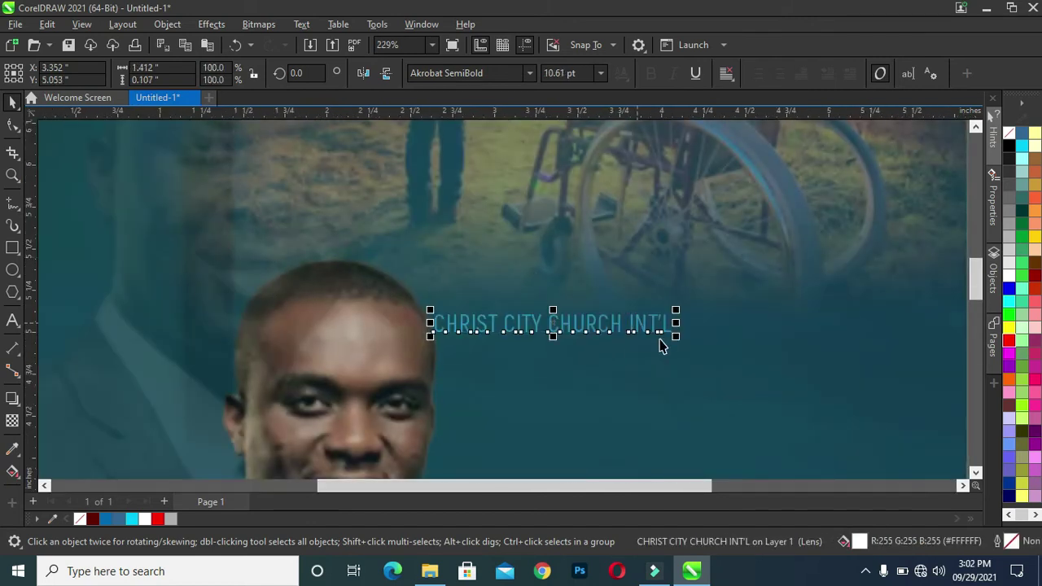
drag(677, 342, 802, 396)
drag(668, 352, 679, 349)
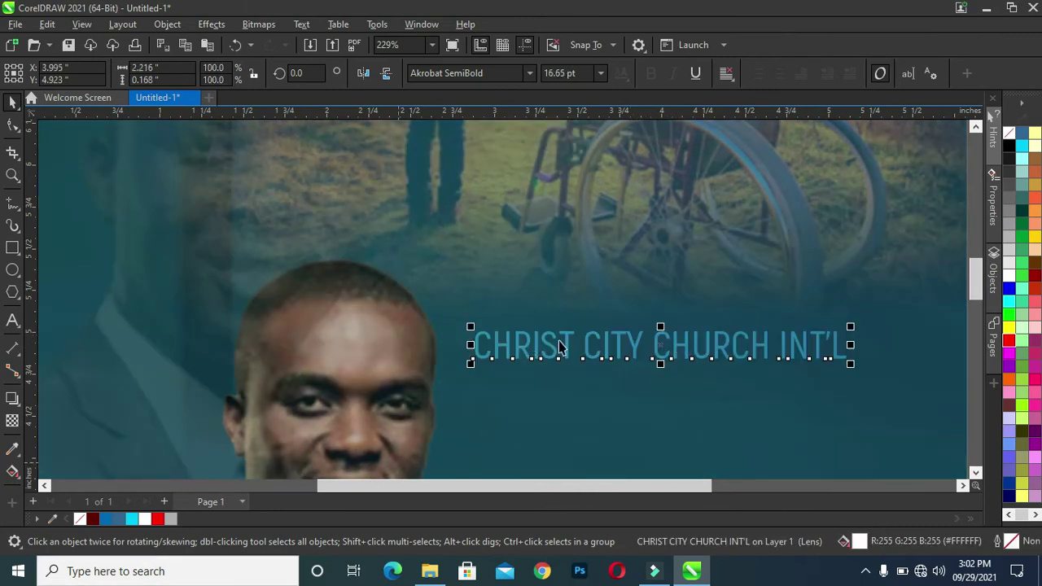
click(12, 421)
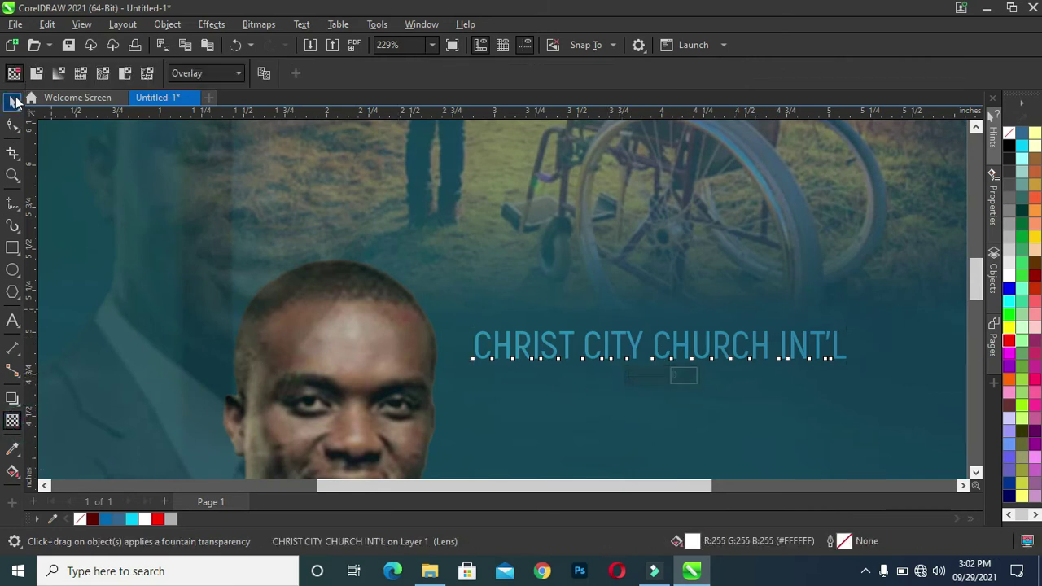
Add a white drop shadow to the church-name text.
click(12, 101)
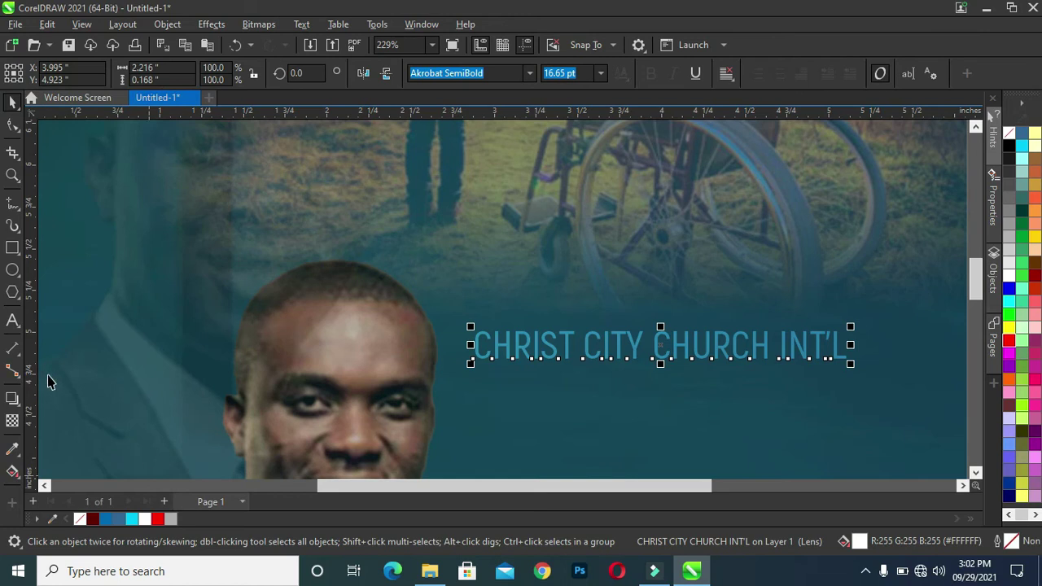
click(12, 399)
click(658, 337)
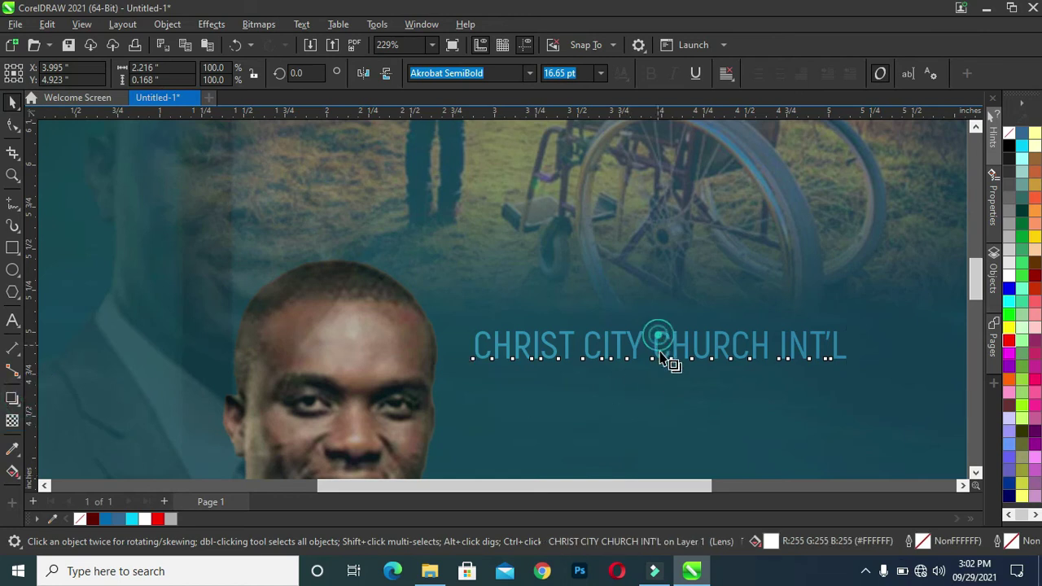
drag(659, 358, 659, 360)
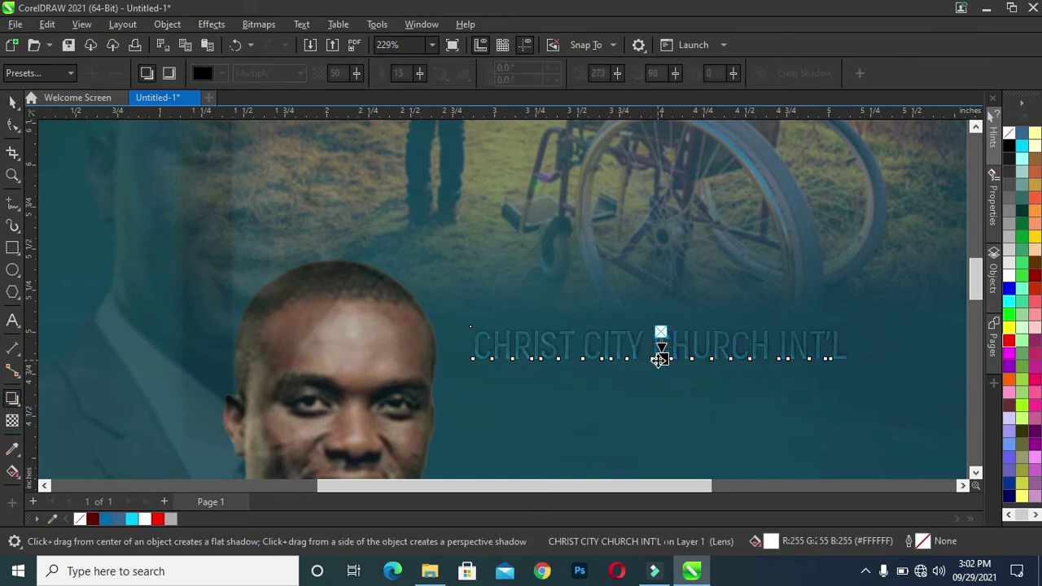
click(661, 360)
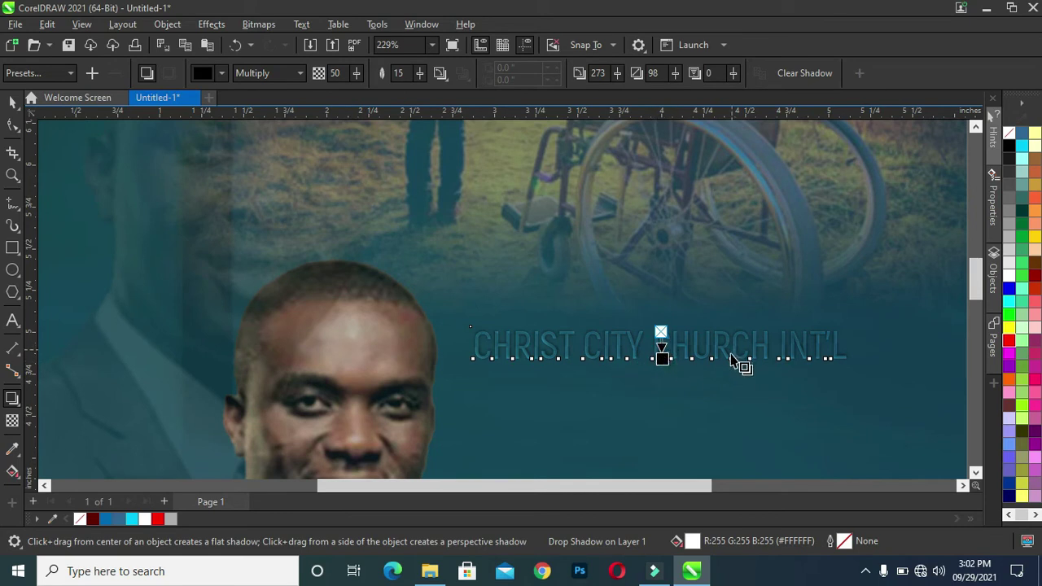
click(223, 73)
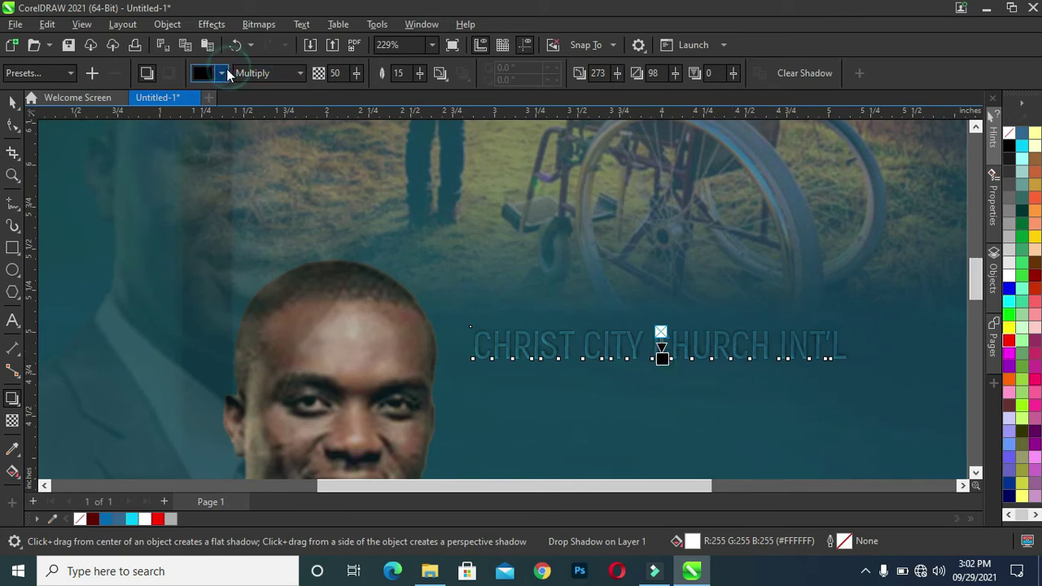
click(223, 73)
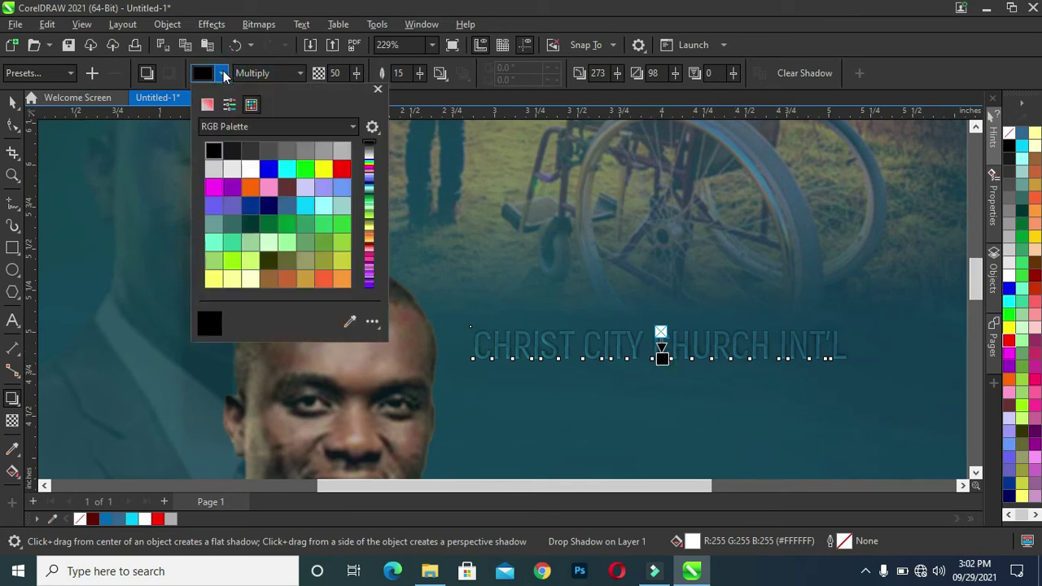
click(251, 169)
click(252, 169)
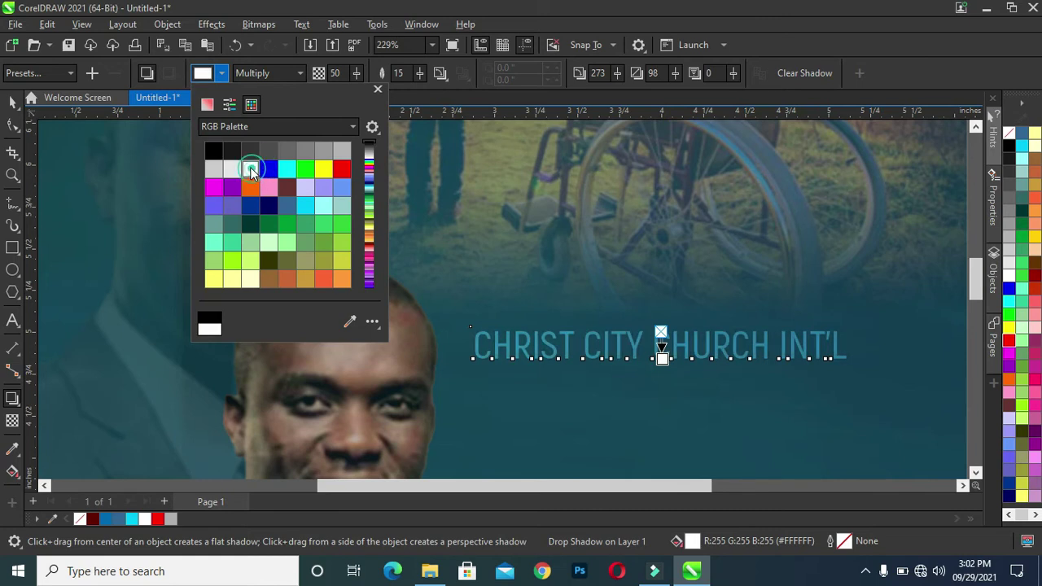
Set the shadow to Normal blend, reduce its feathering, and lower opacity to about 36.
click(295, 72)
click(293, 73)
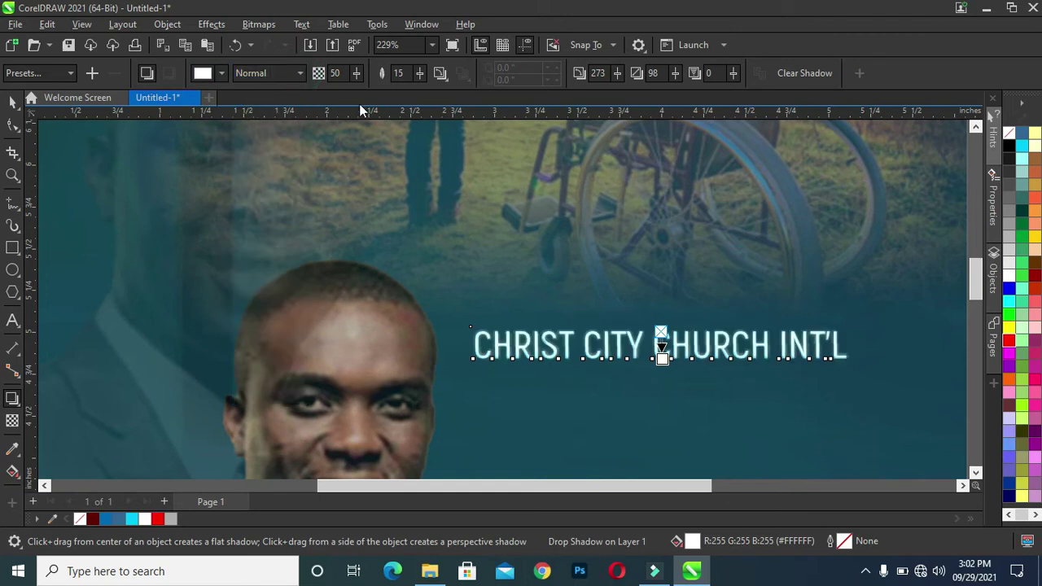
click(425, 140)
drag(421, 76, 355, 77)
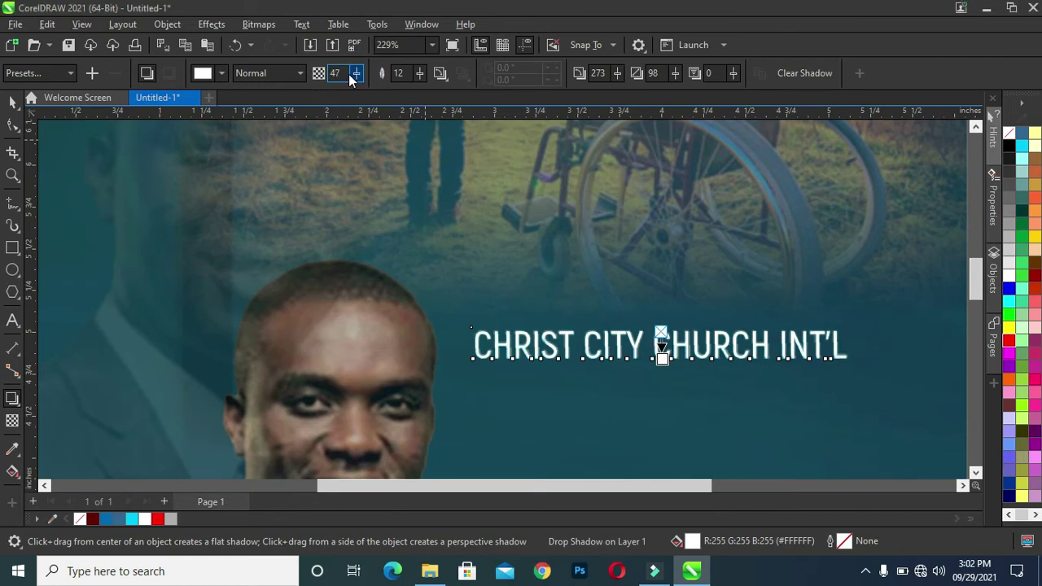
drag(353, 78, 353, 86)
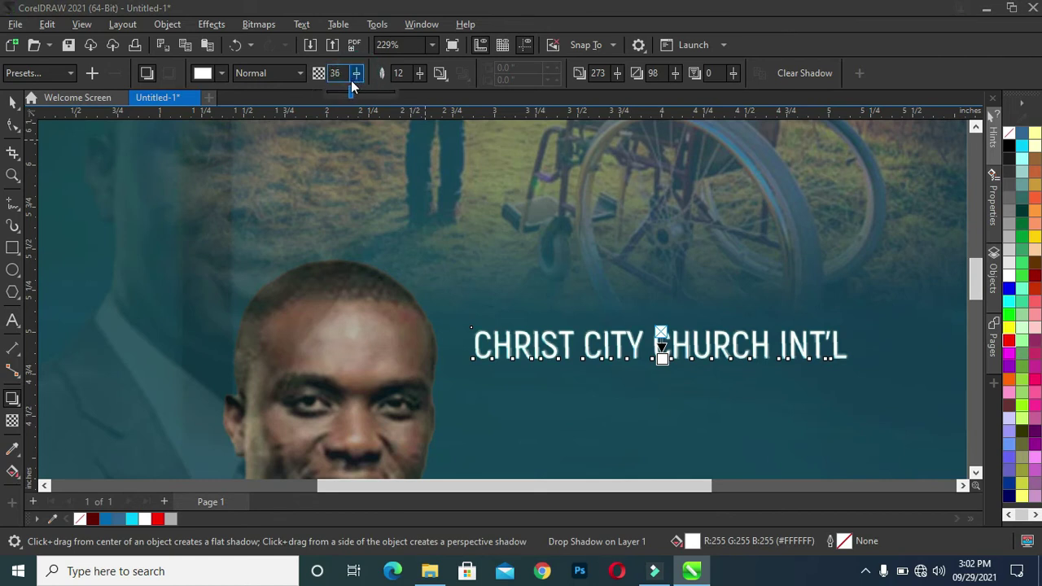
click(189, 190)
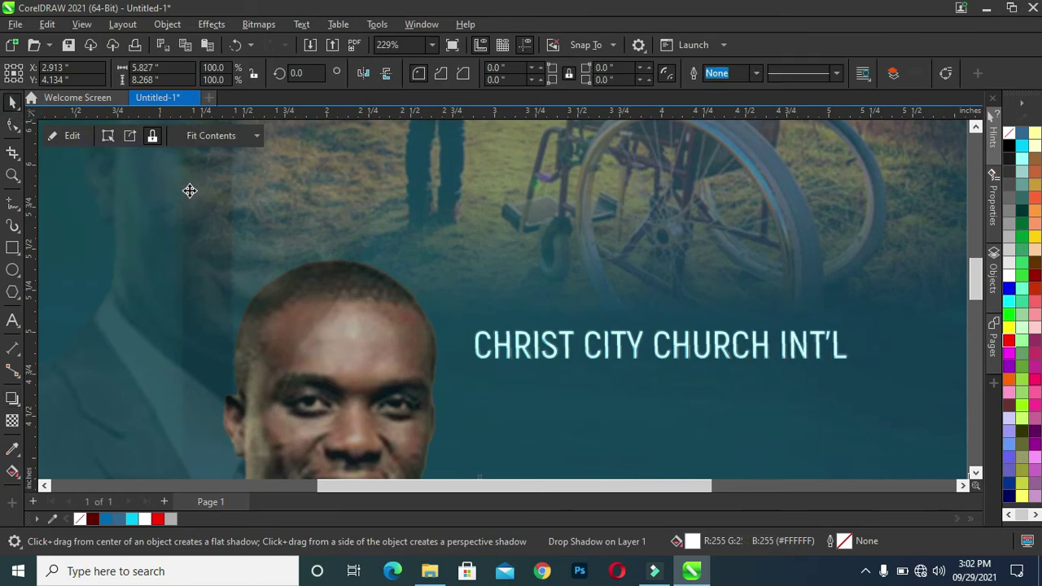
key(space)
Reselect the church name's glow shadow and lower its opacity further.
scroll(268, 171, down, 2)
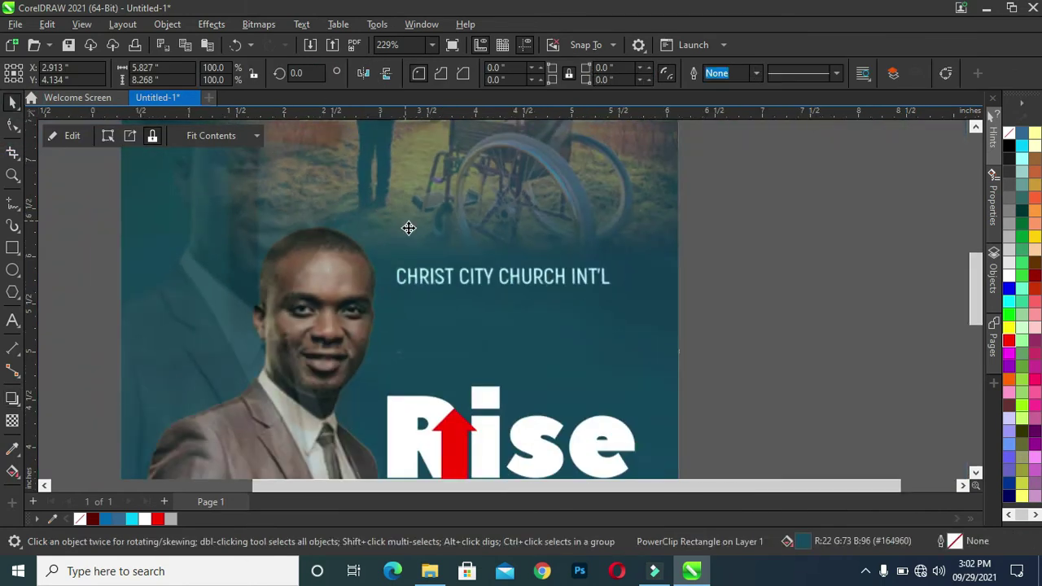
click(824, 276)
key(shift+F4)
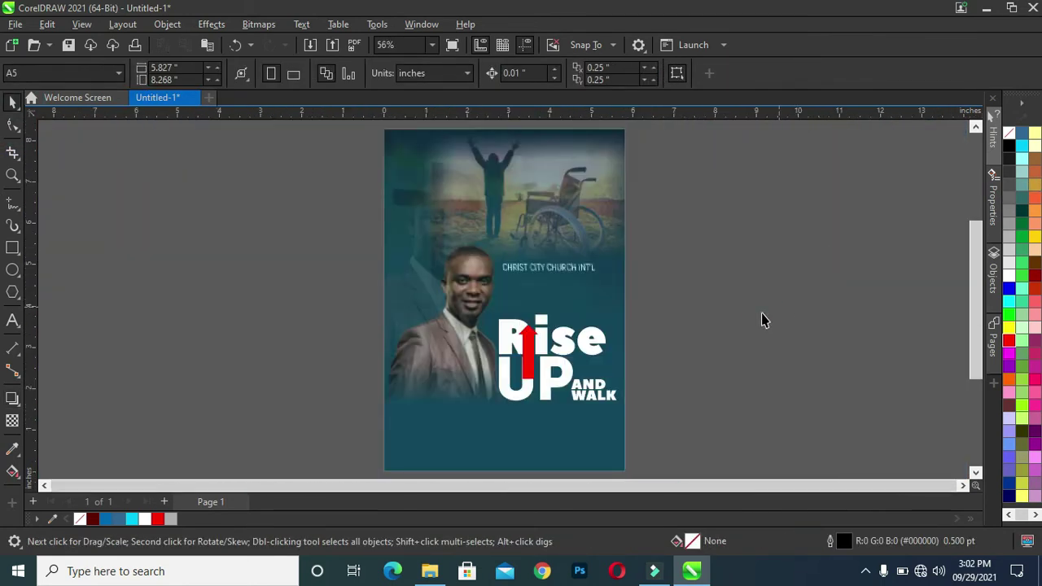
scroll(517, 271, up, 2)
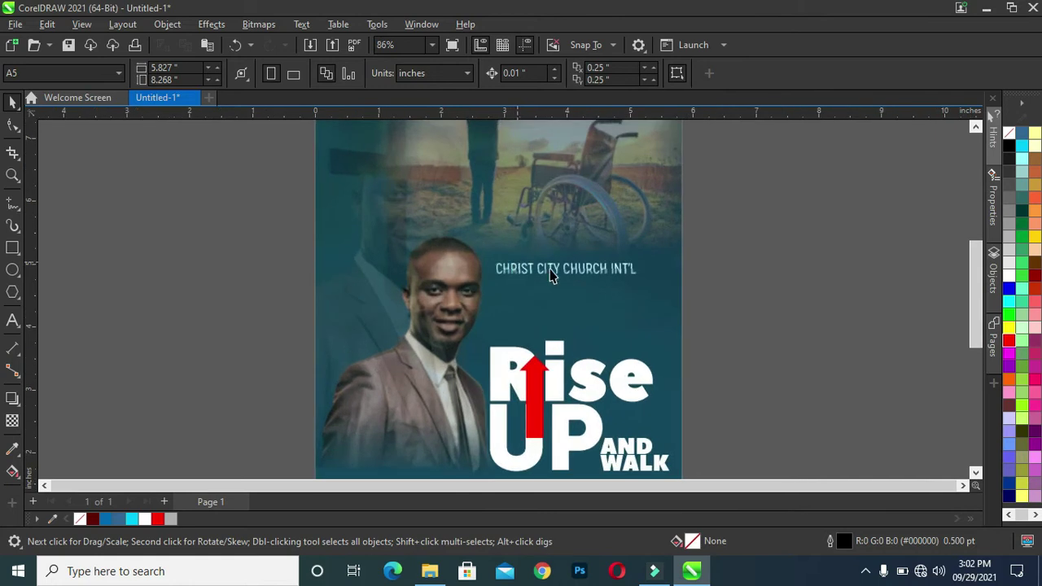
scroll(570, 272, up, 3)
scroll(570, 270, down, 1)
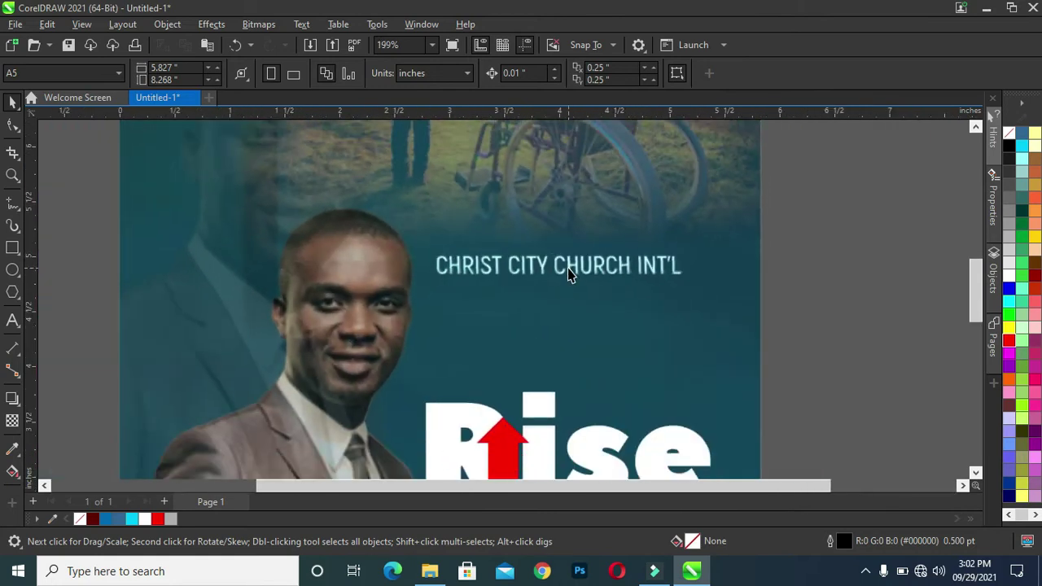
scroll(543, 270, up, 2)
scroll(543, 270, up, 1)
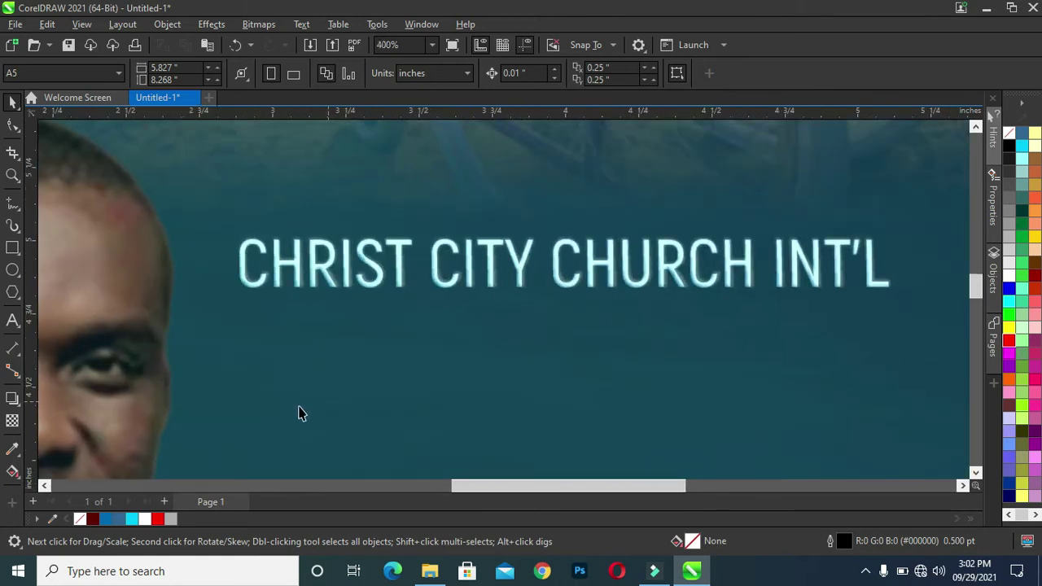
click(341, 285)
click(13, 399)
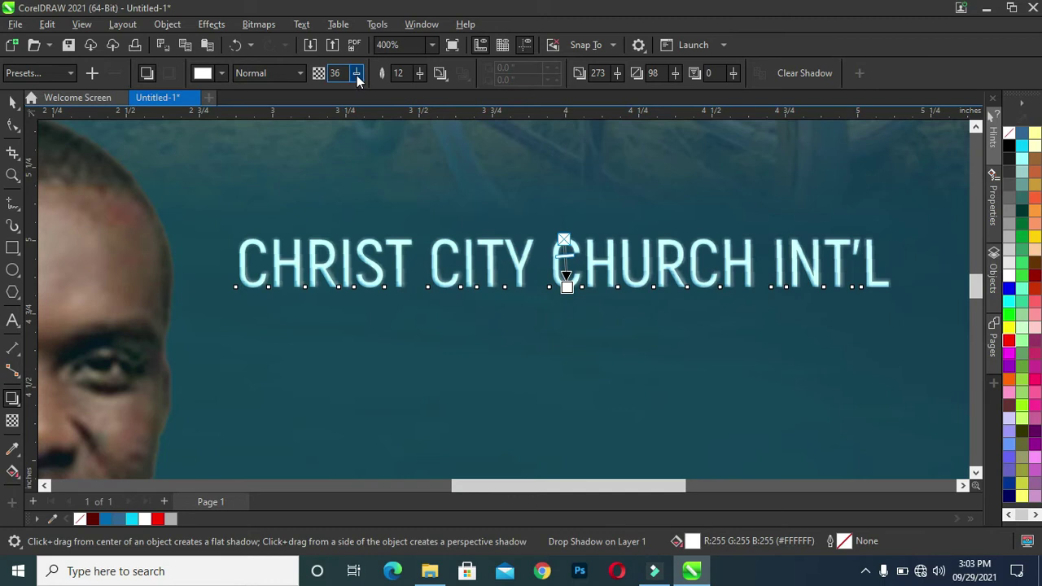
drag(356, 74, 343, 87)
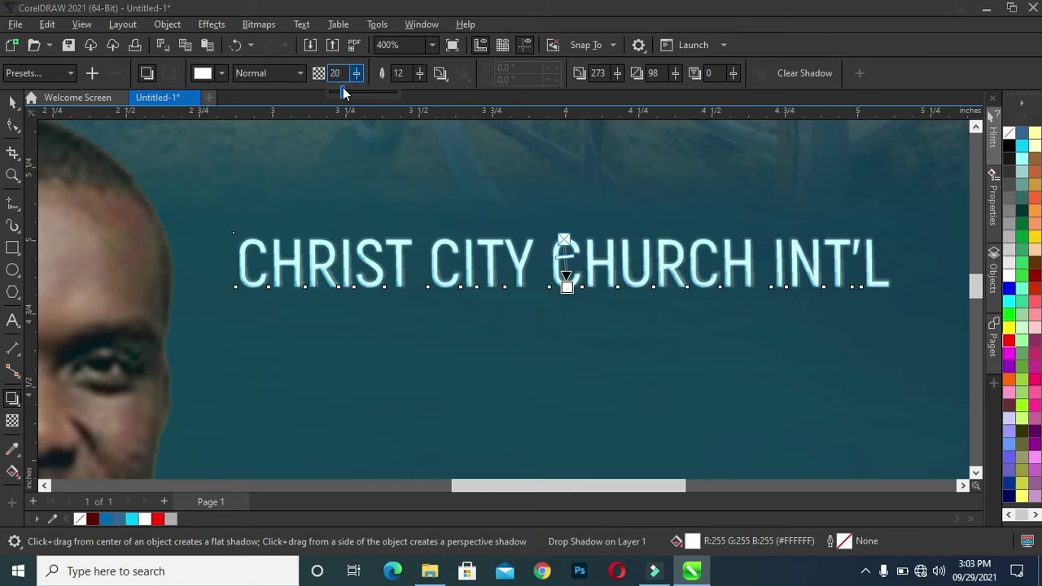
mouse_move(356, 73)
mouse_down()
mouse_move(362, 85)
mouse_move(415, 78)
mouse_up()
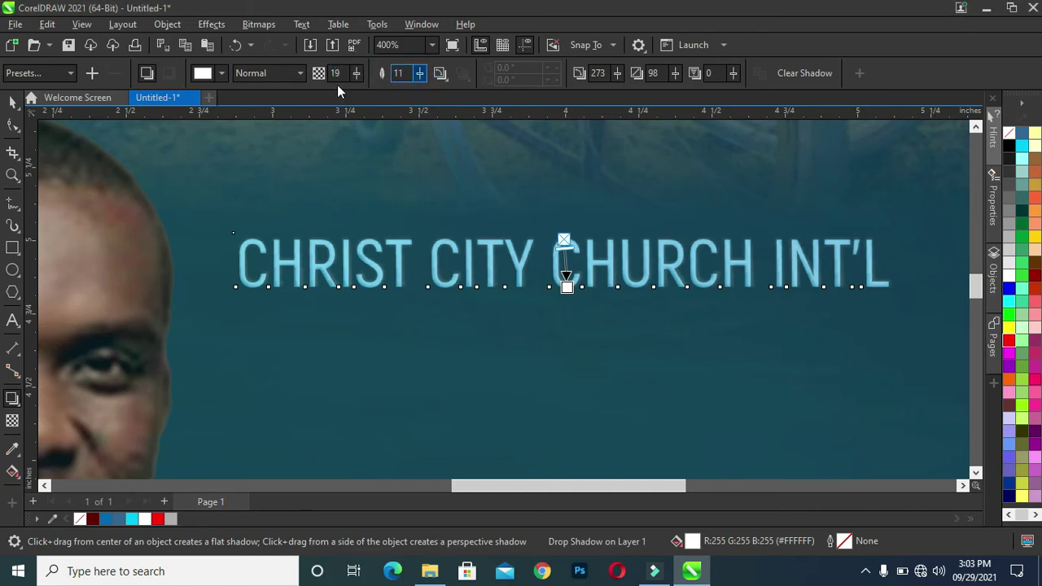
Switch the church-name shadow's blend mode to Multiply.
click(260, 73)
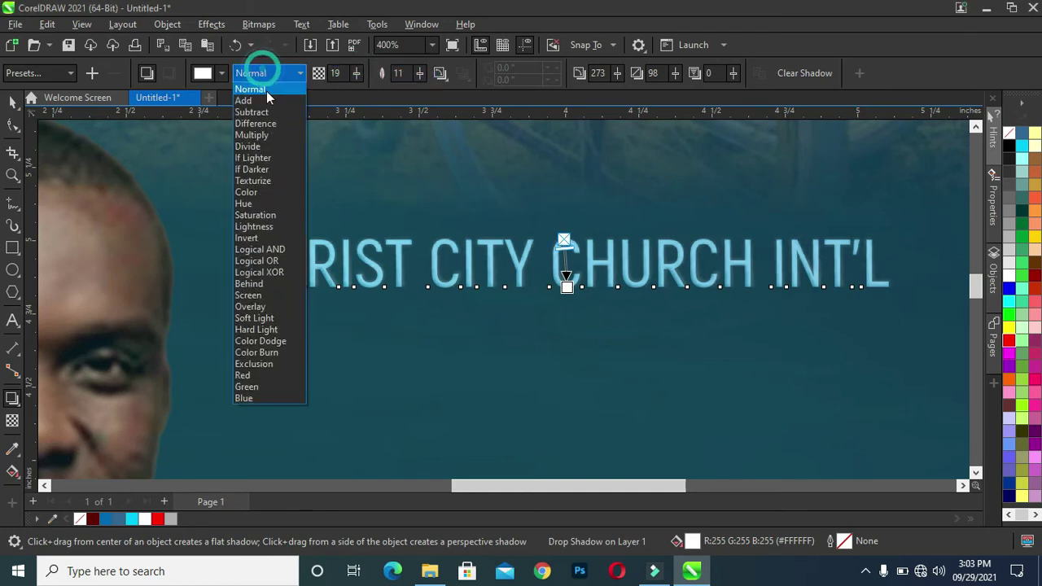
click(269, 135)
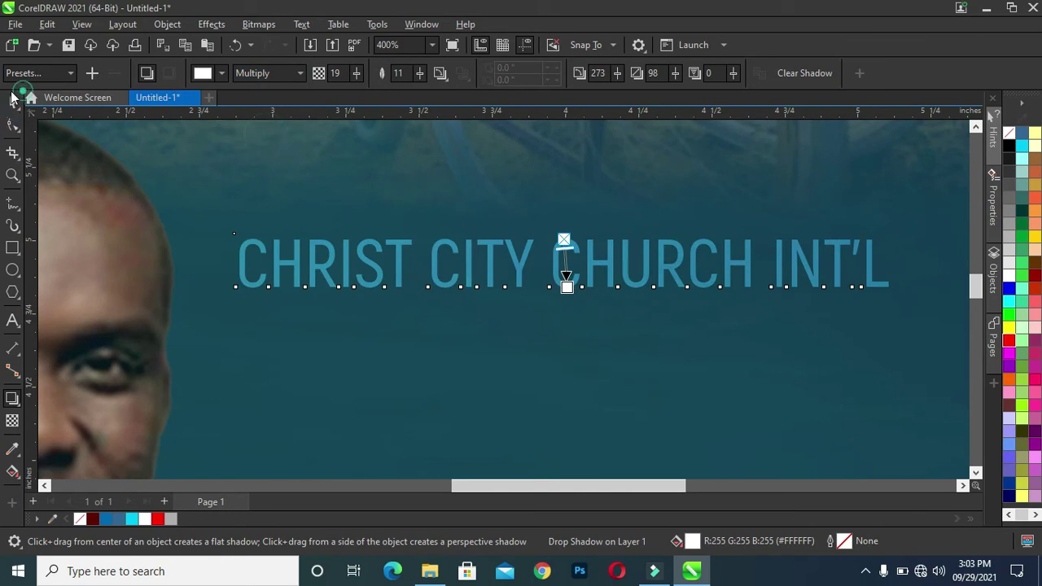
click(13, 99)
scroll(640, 204, down, 3)
click(746, 248)
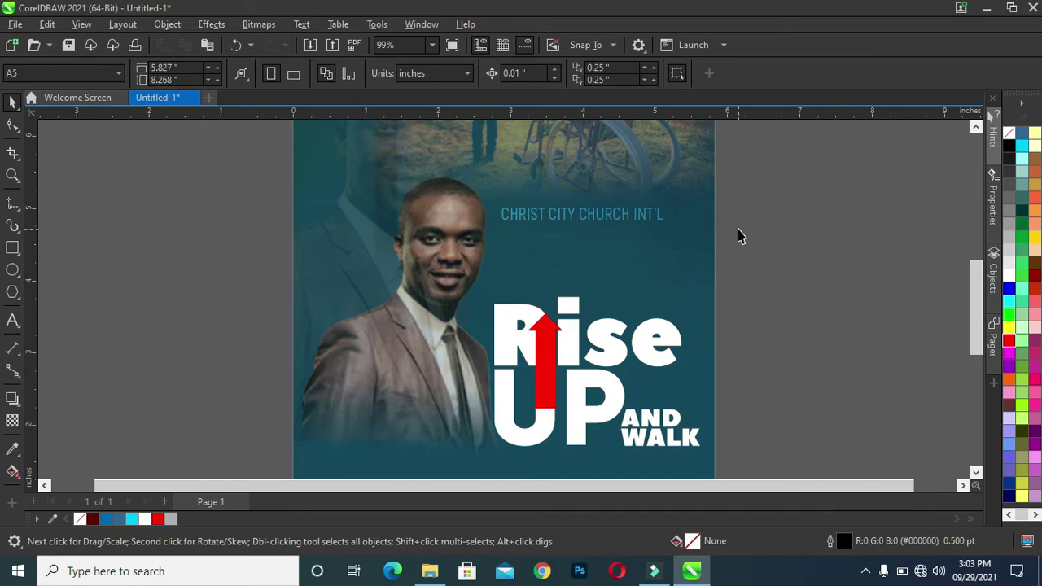
Enlarge the church-name text slightly.
scroll(741, 233, down, 2)
click(554, 271)
drag(601, 278, 609, 277)
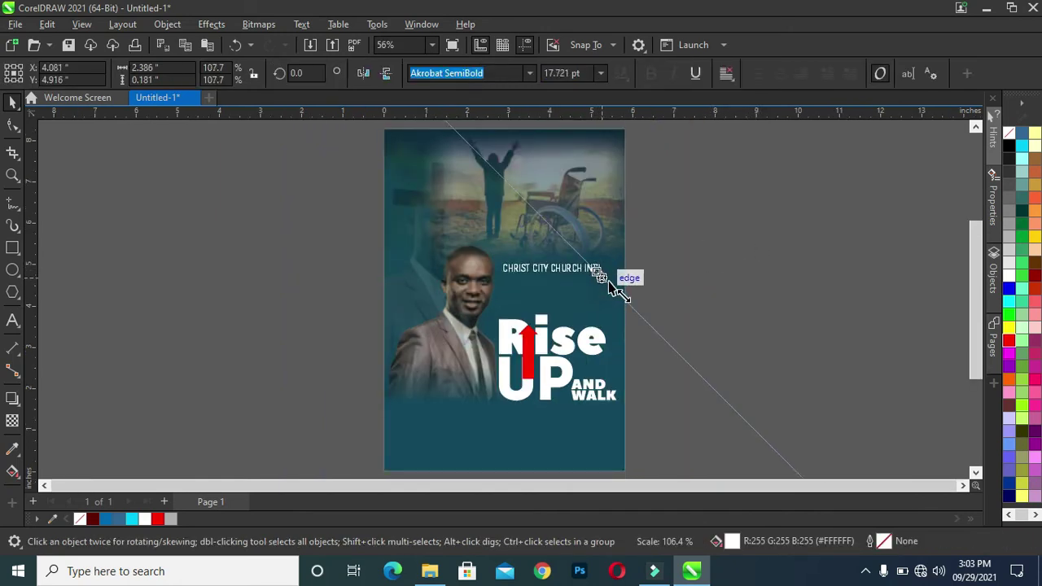
click(707, 298)
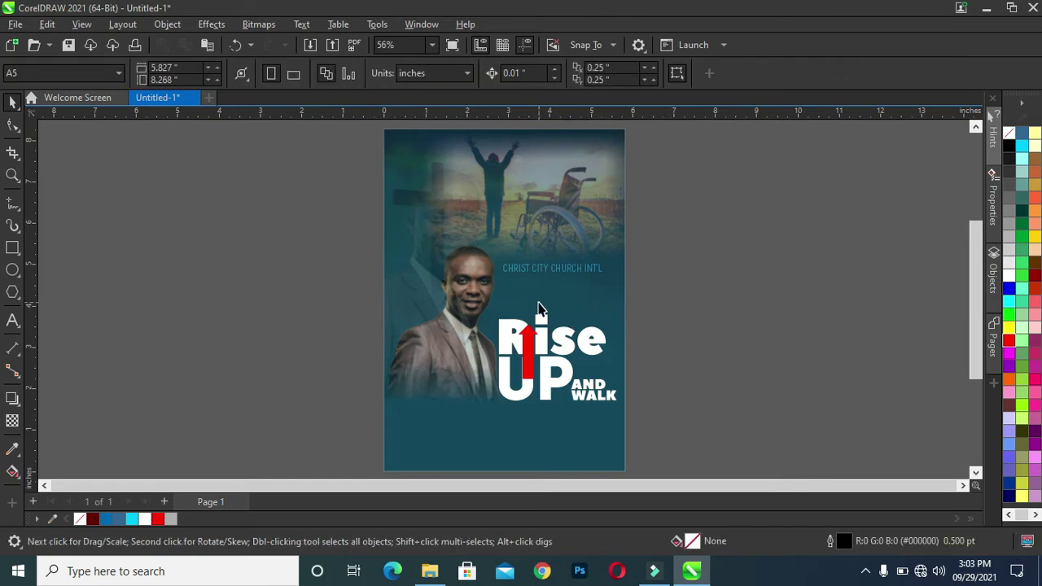
Draw a white rectangle about 5.827 by 0.97 inches across the lower page.
scroll(440, 464, up, 1)
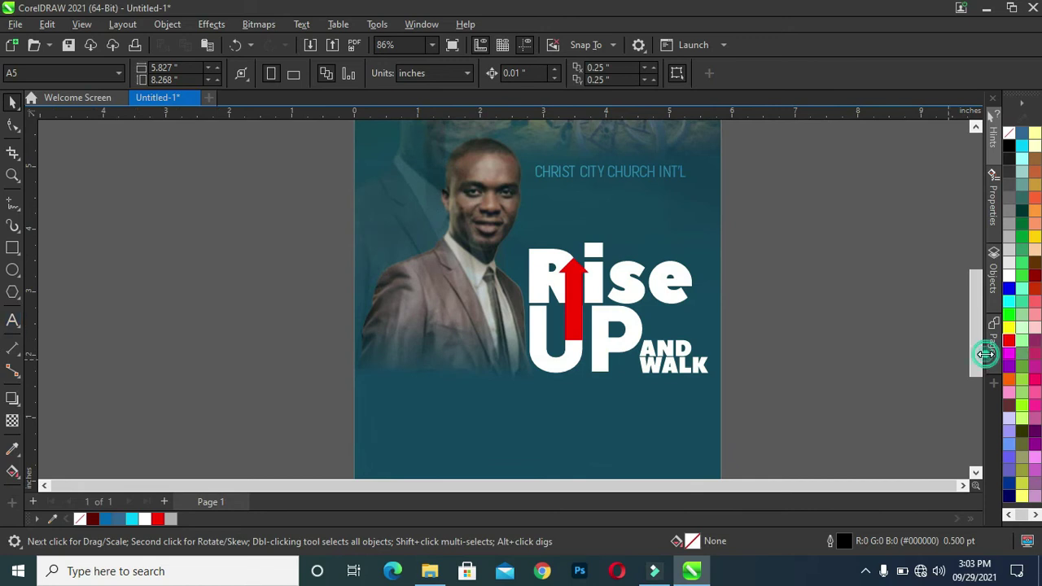
drag(975, 358, 975, 378)
click(13, 248)
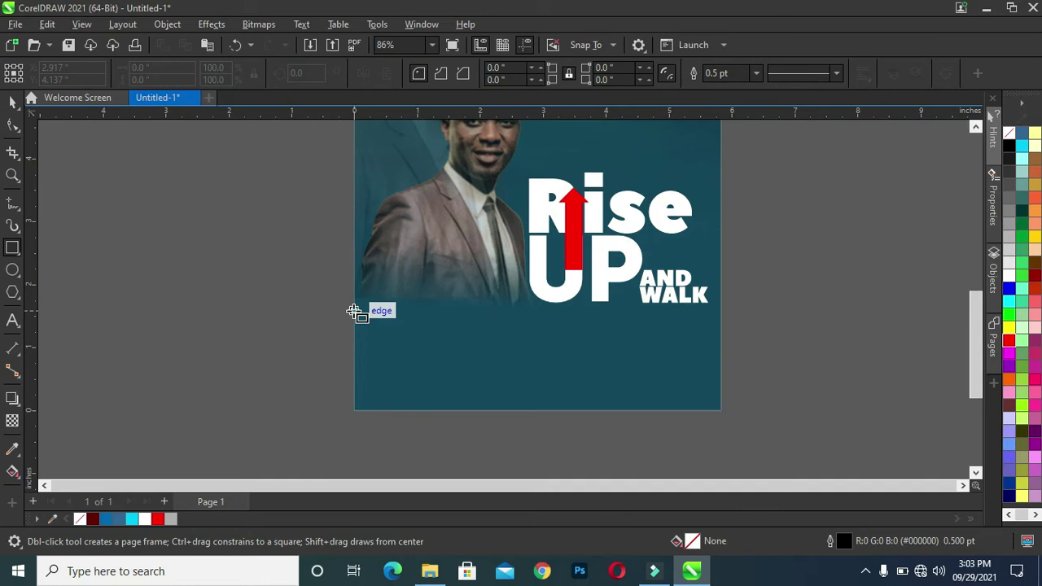
drag(355, 311, 720, 376)
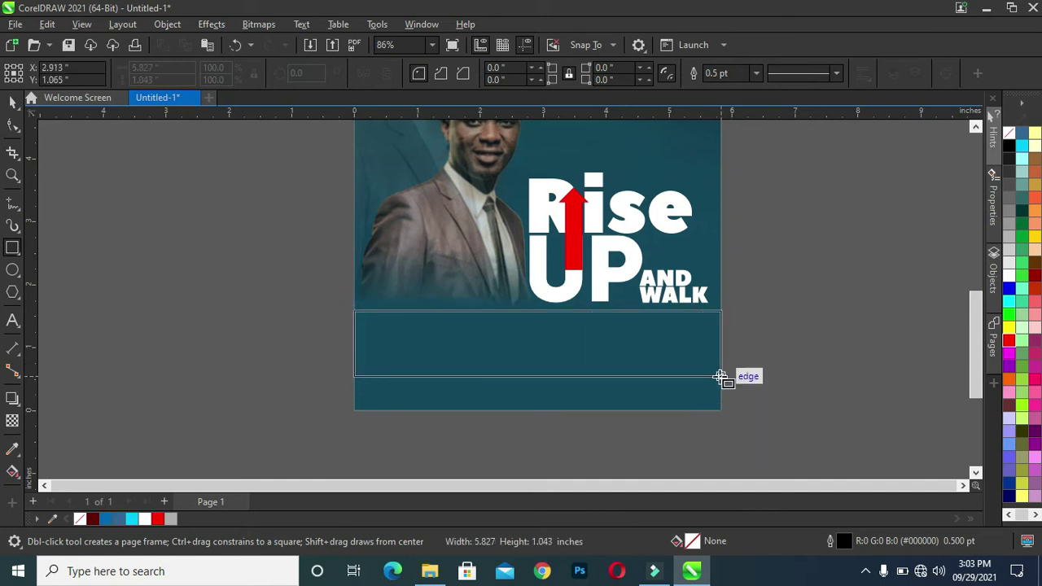
drag(721, 376, 721, 374)
key(space)
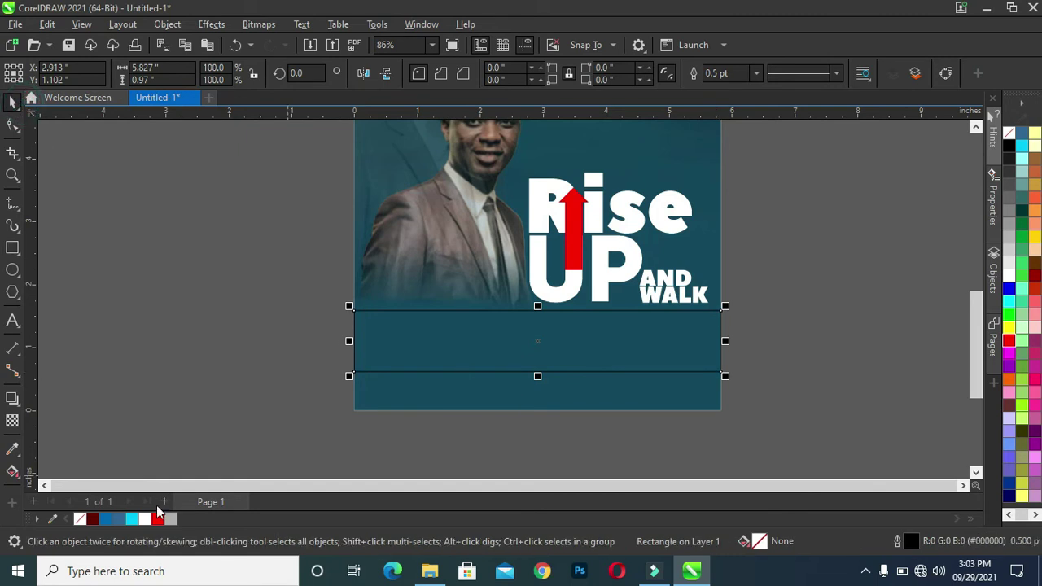
click(146, 519)
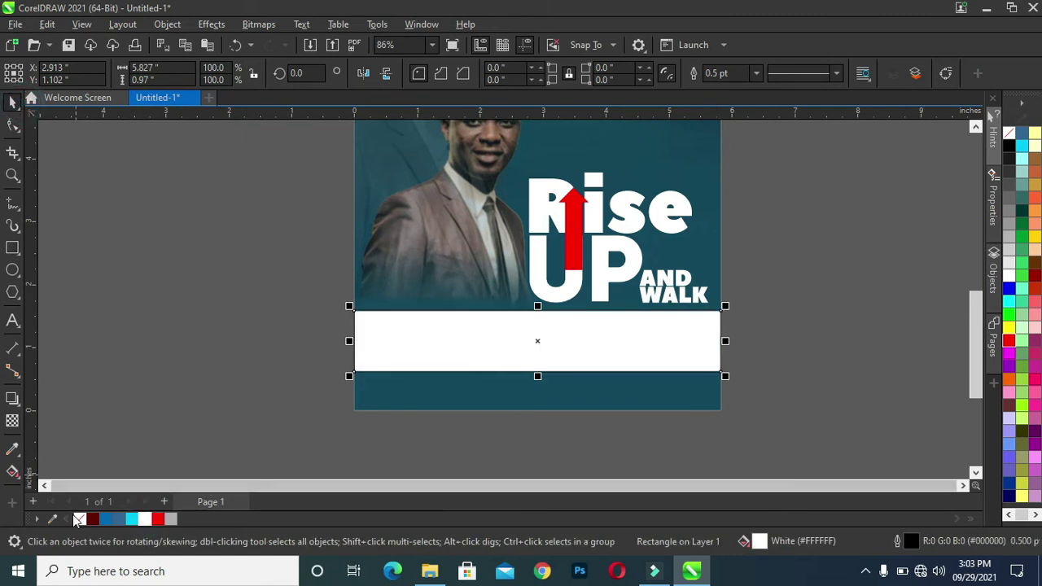
Roughen the white band's top edge with the Roughen tool.
click(140, 419)
scroll(580, 326, up, 1)
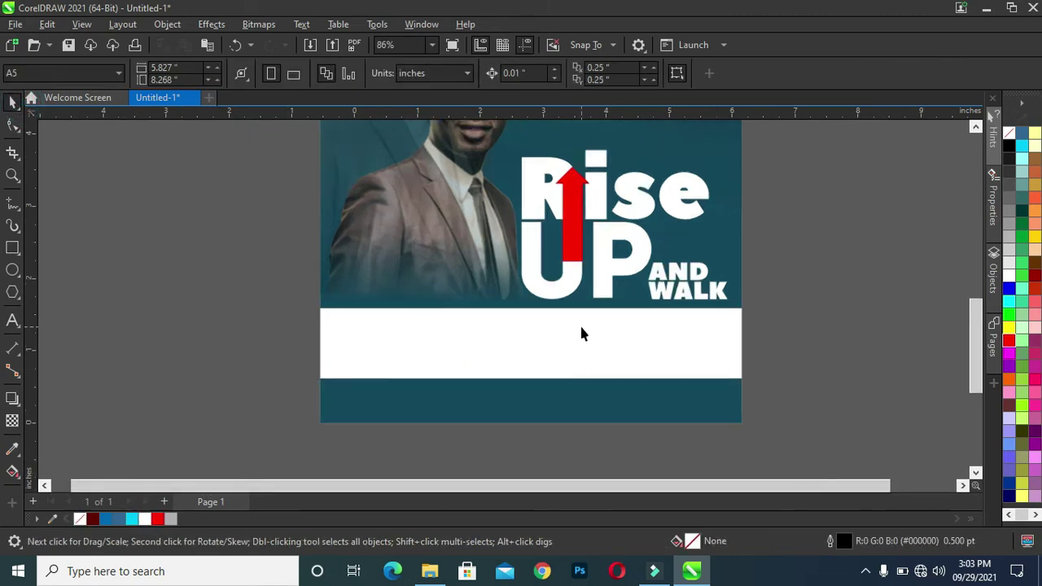
scroll(428, 348, up, 1)
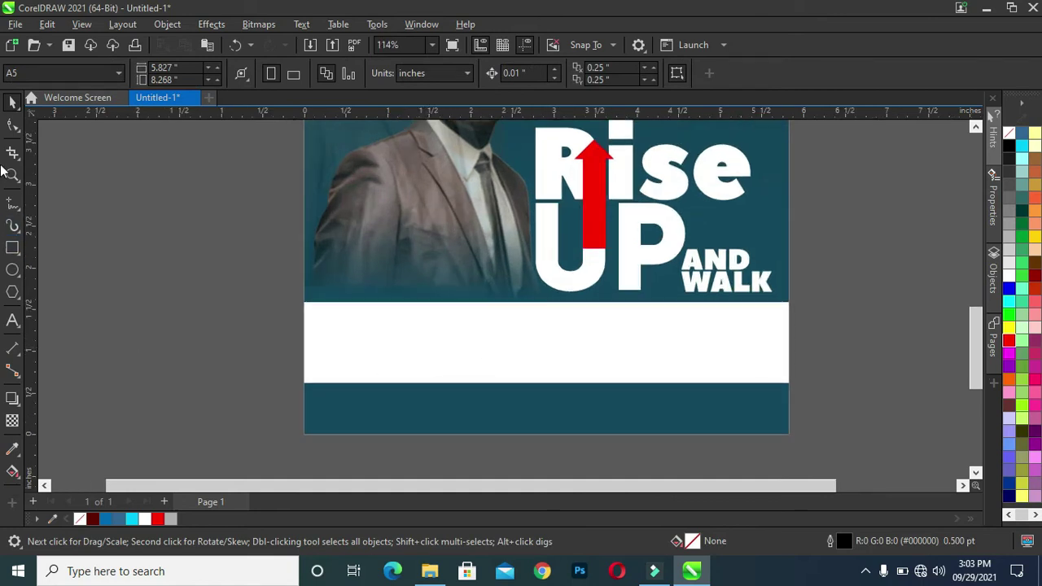
click(14, 126)
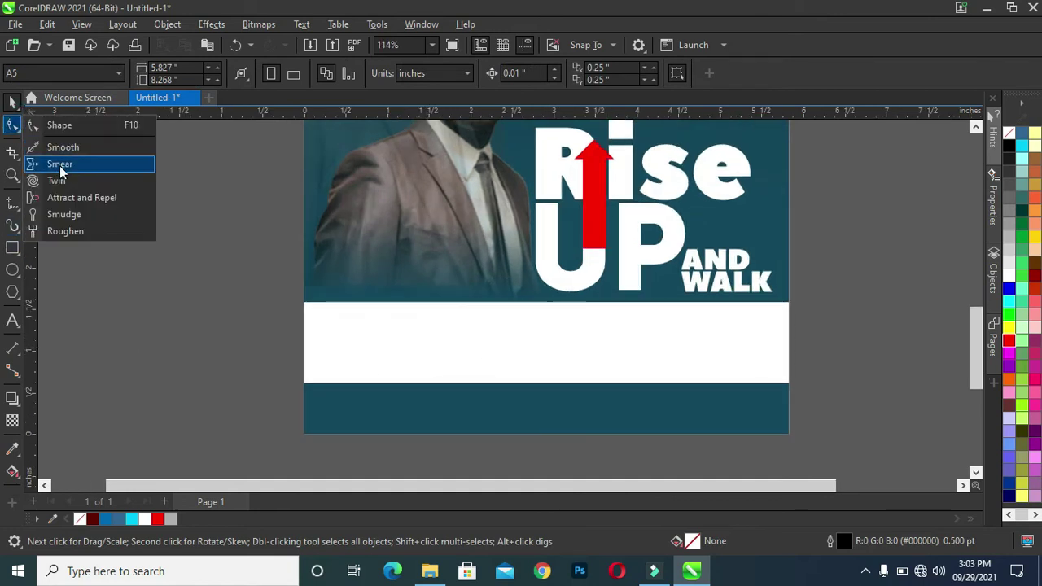
click(65, 231)
scroll(414, 314, up, 7)
drag(128, 285, 912, 285)
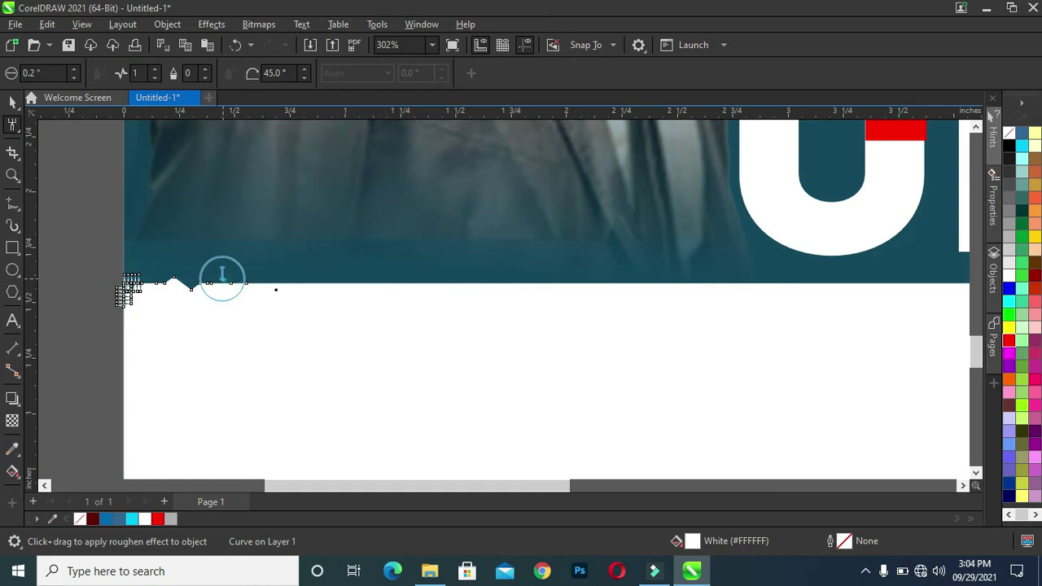
Roughen the band's top edge again across its width for a torn look.
scroll(672, 295, down, 2)
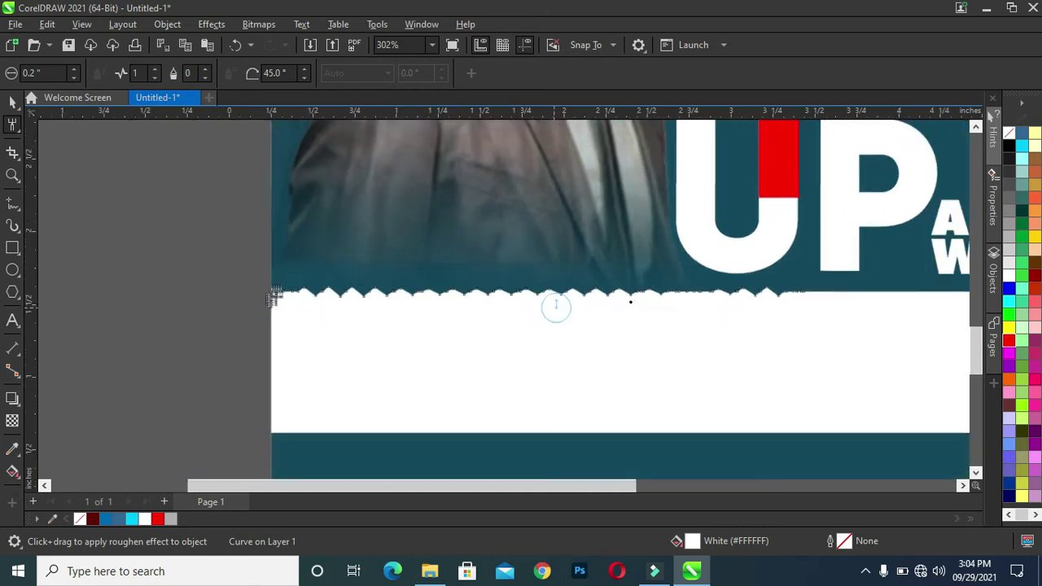
scroll(554, 307, down, 1)
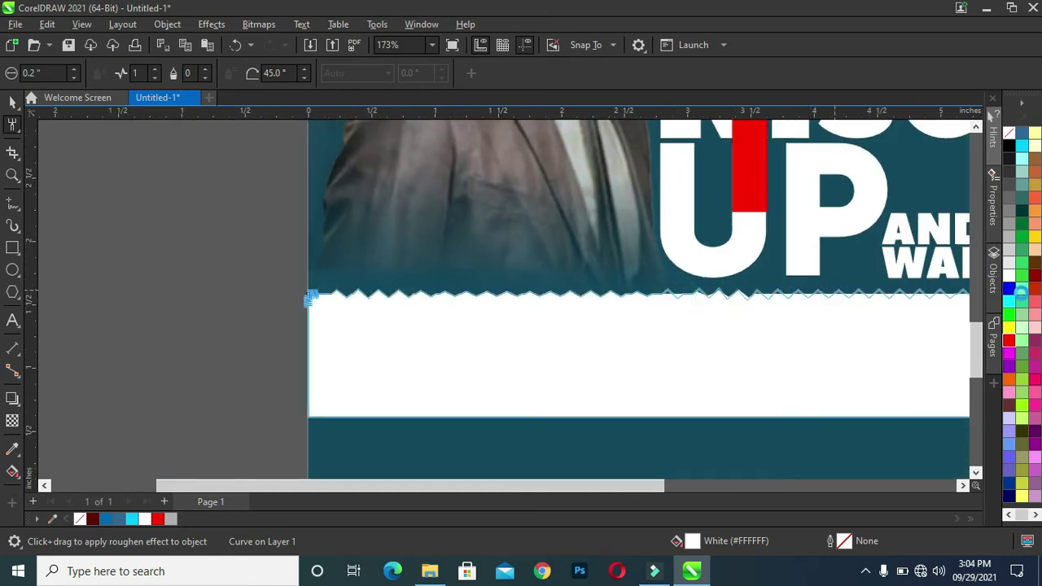
scroll(688, 318, down, 2)
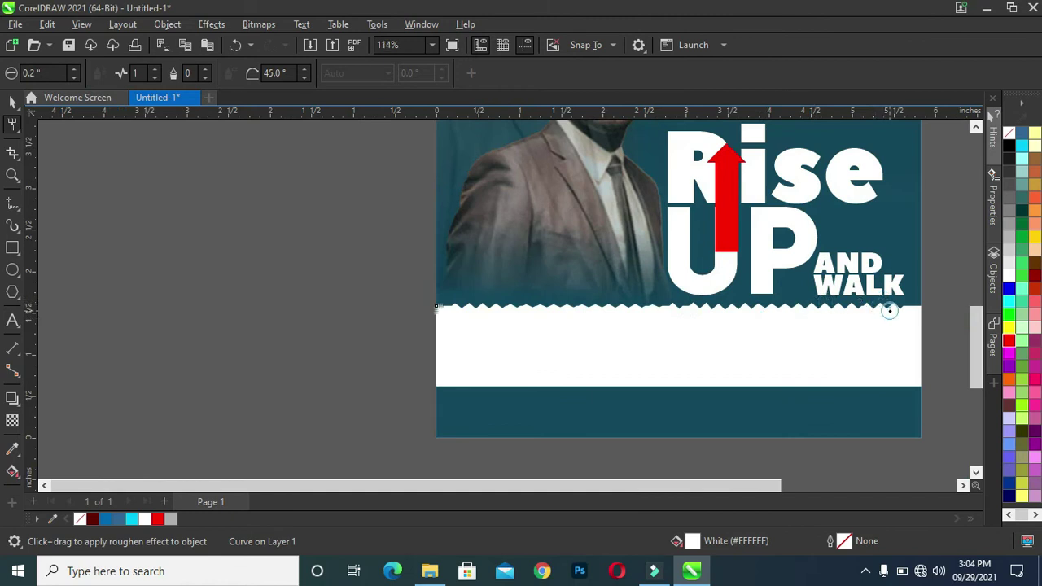
drag(924, 304, 687, 316)
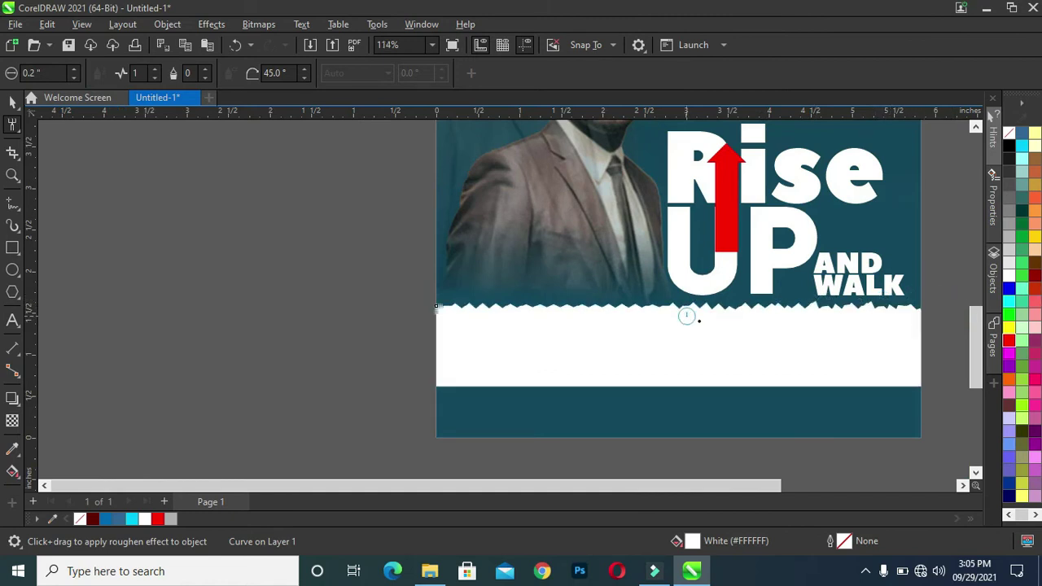
drag(435, 311, 734, 305)
drag(548, 313, 724, 299)
Move the six Rise UP AND WALK title objects up beneath the church name.
click(12, 102)
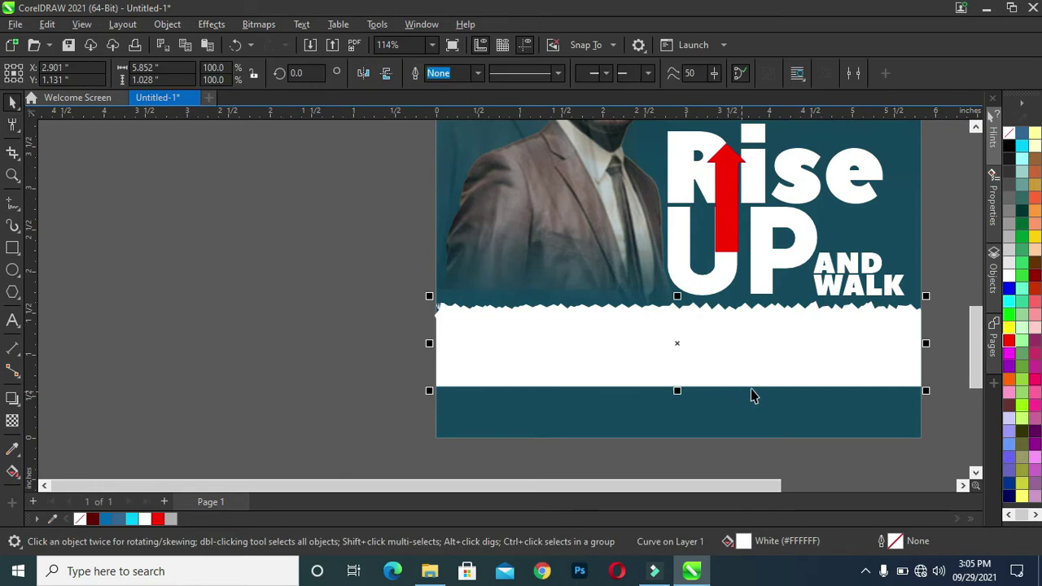
drag(969, 359, 970, 342)
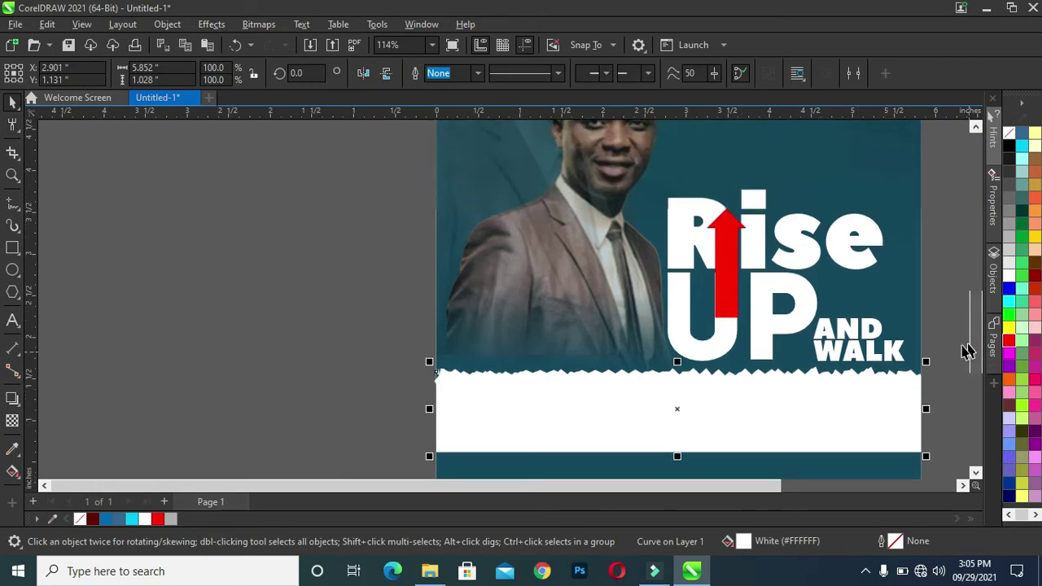
key(shift+F4)
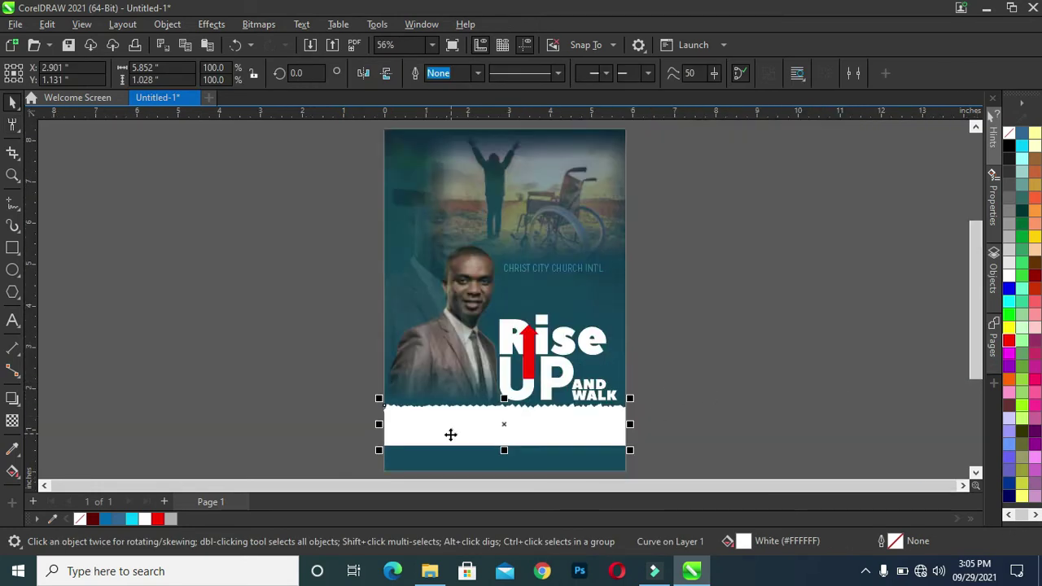
scroll(451, 434, up, 2)
scroll(491, 456, up, 1)
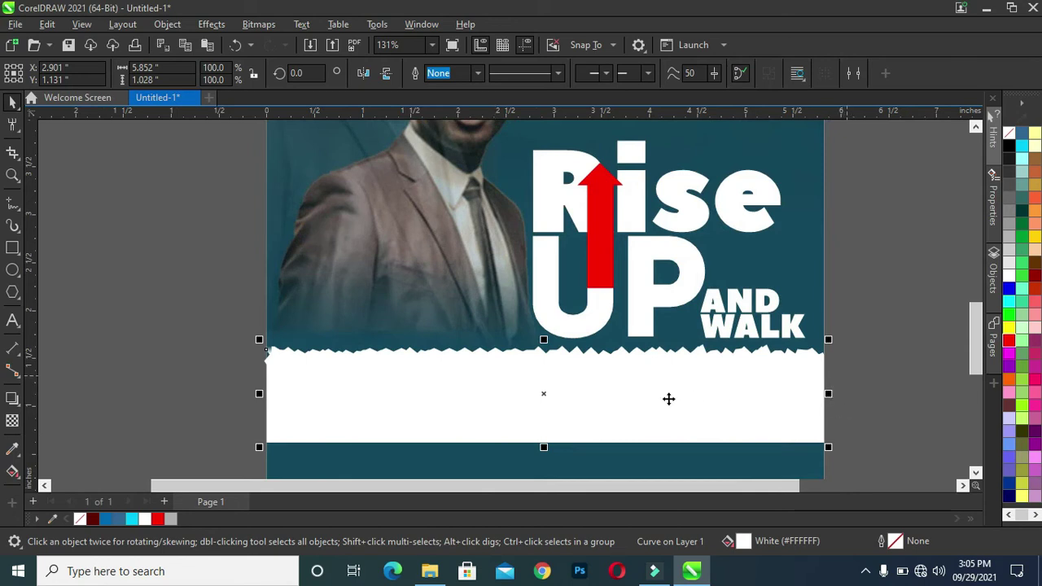
scroll(969, 339, up, 2)
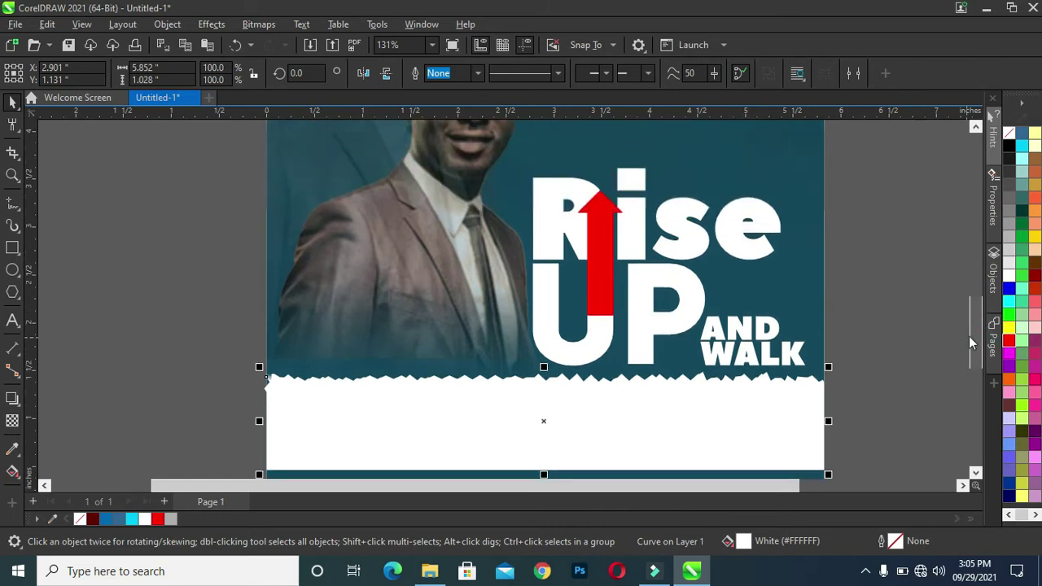
drag(894, 423, 437, 170)
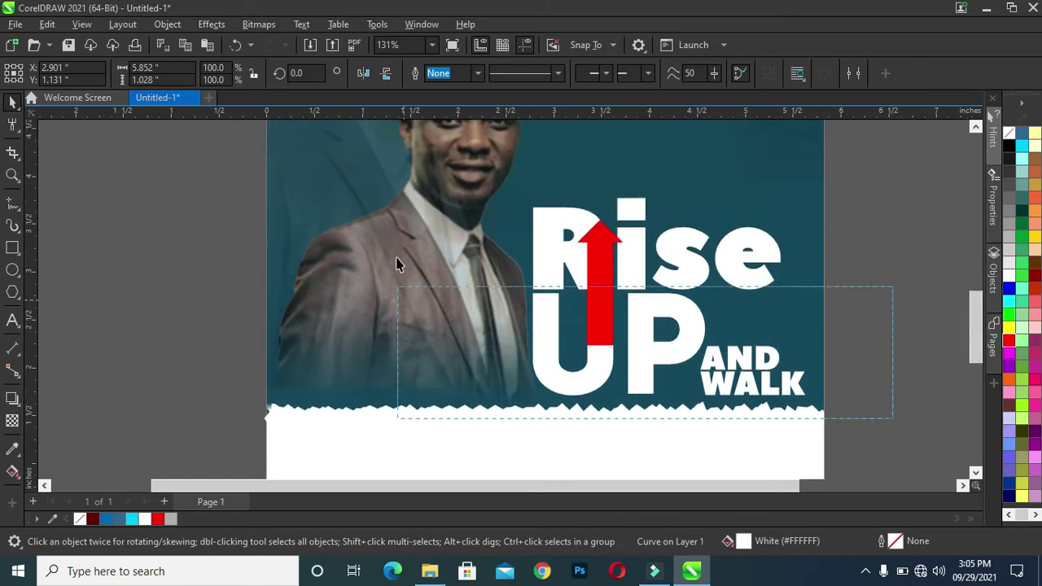
drag(671, 305, 664, 237)
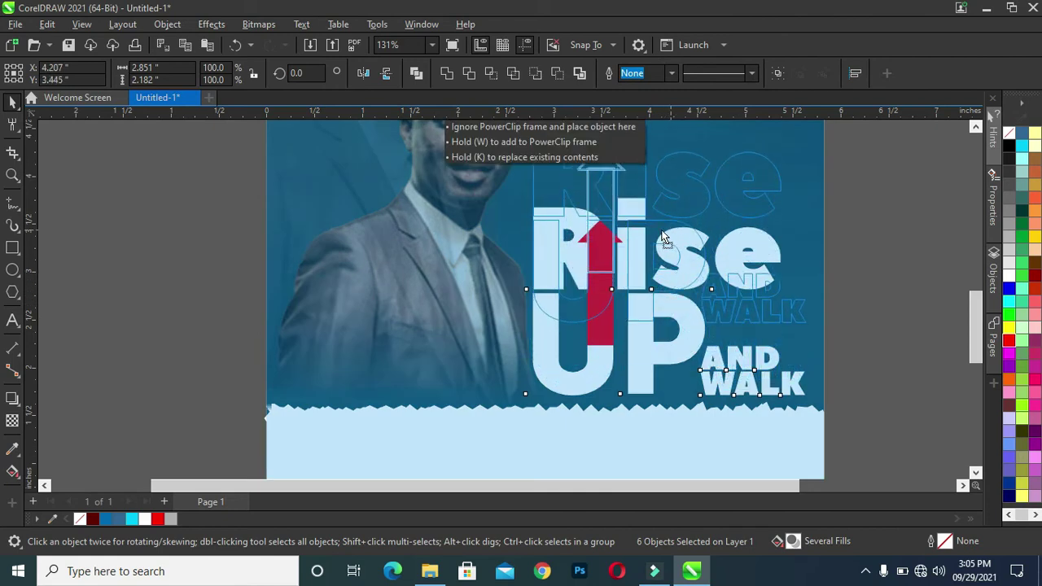
drag(664, 236, 664, 235)
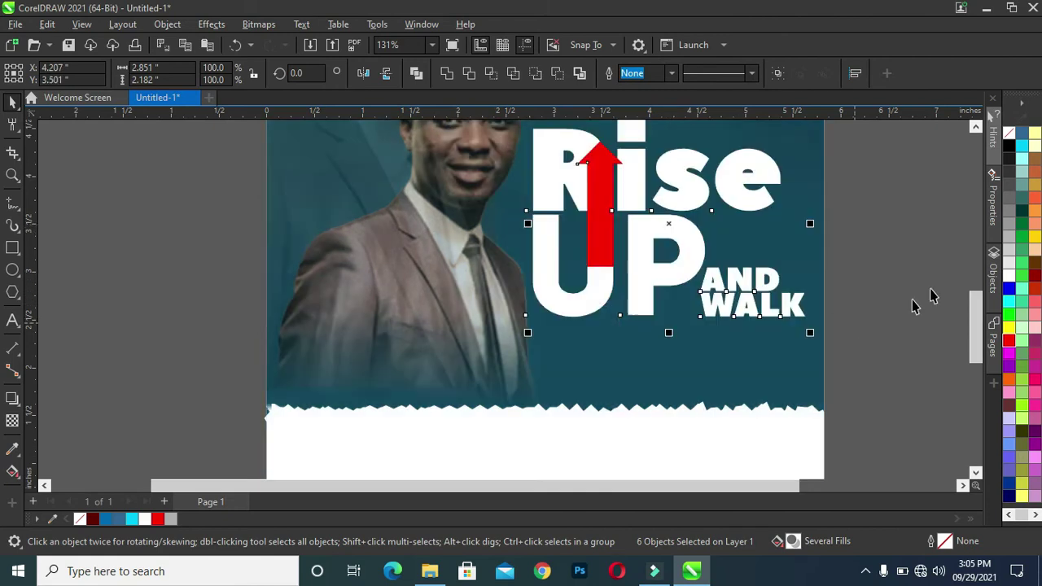
drag(976, 323, 975, 309)
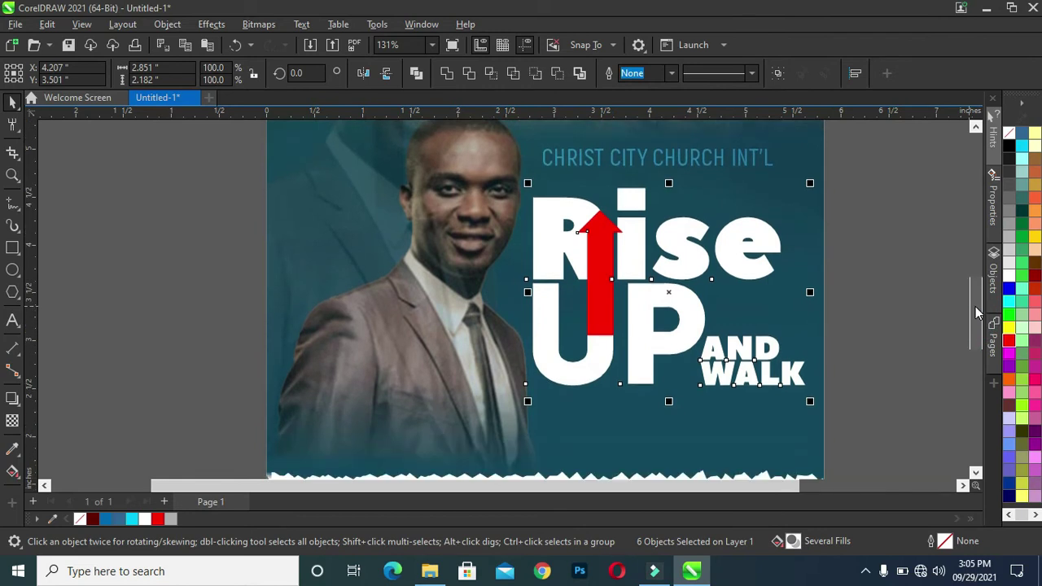
click(903, 323)
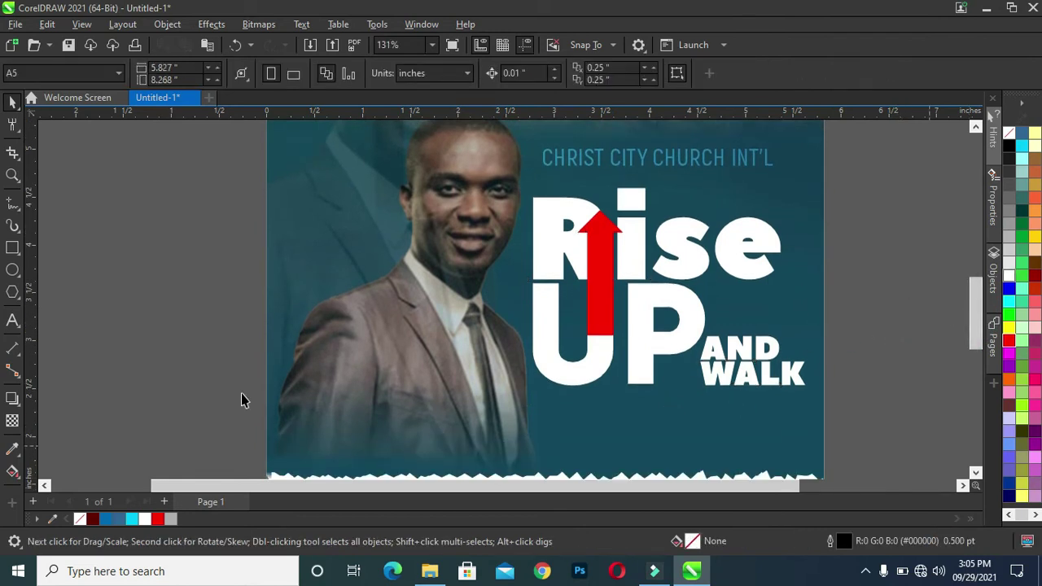
click(12, 322)
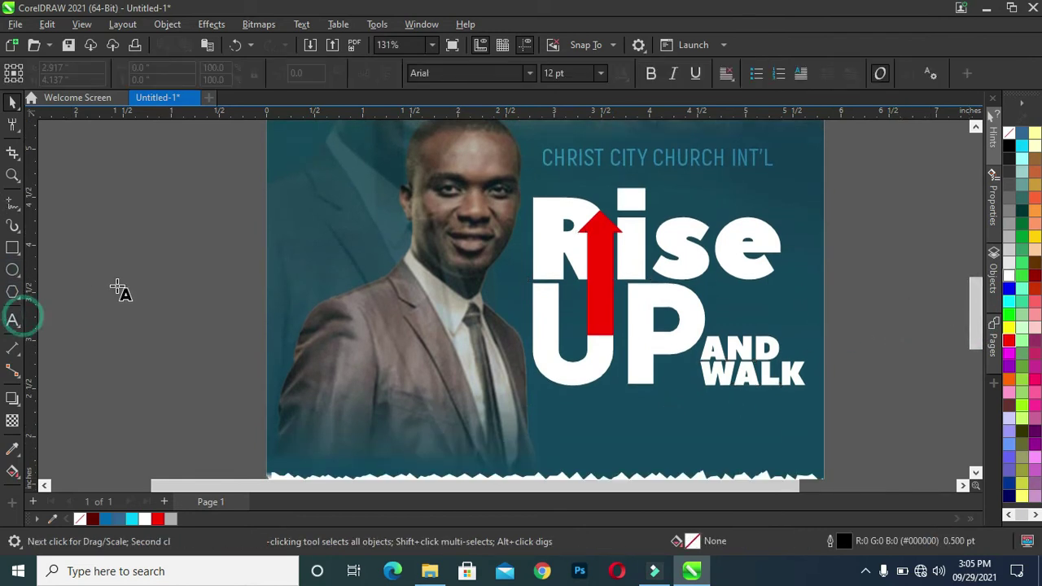
Create a text object reading '2ND OCTOBER' beside the page.
click(105, 232)
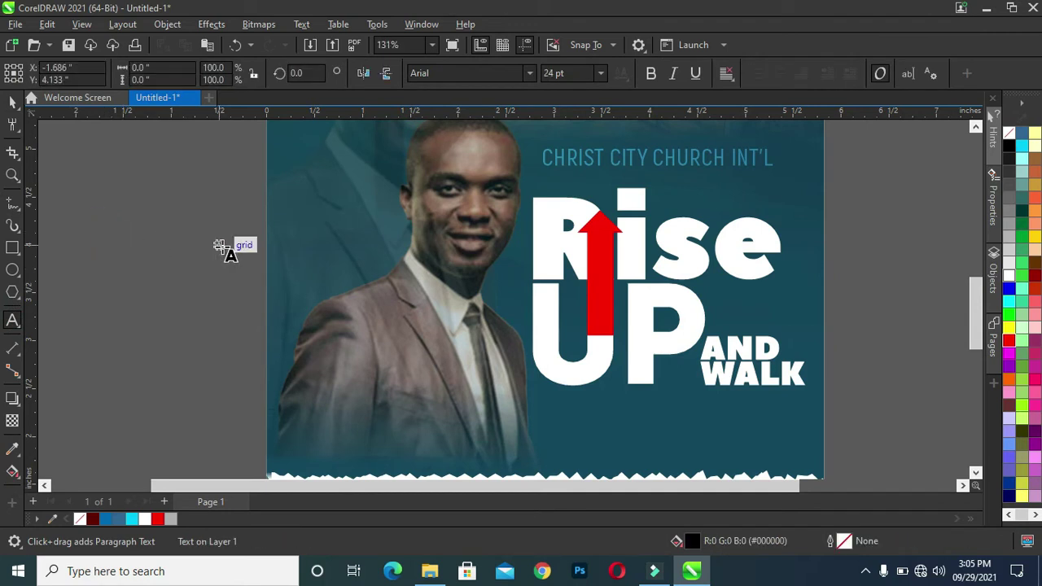
text(2)
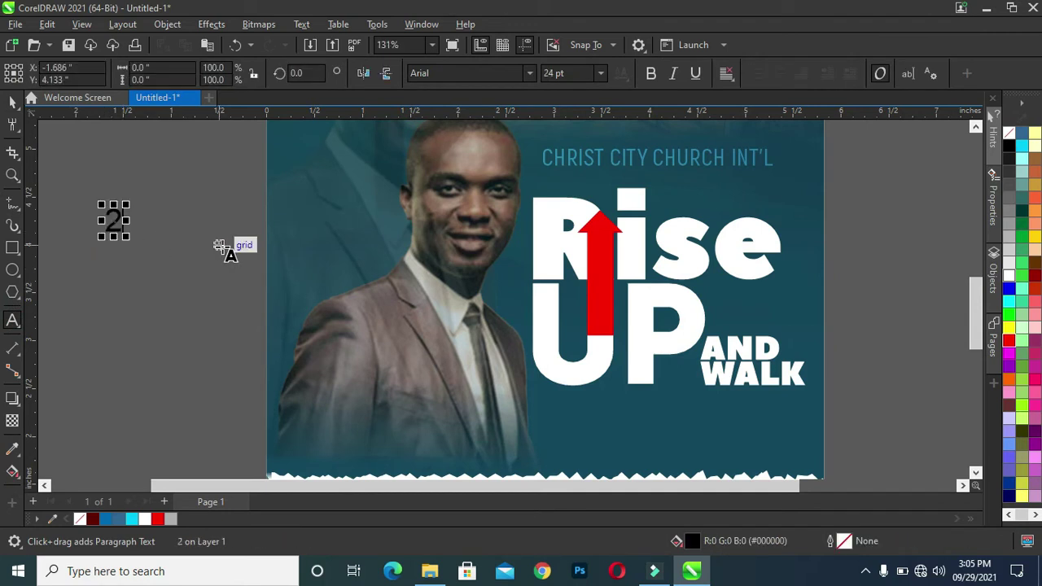
text(ND)
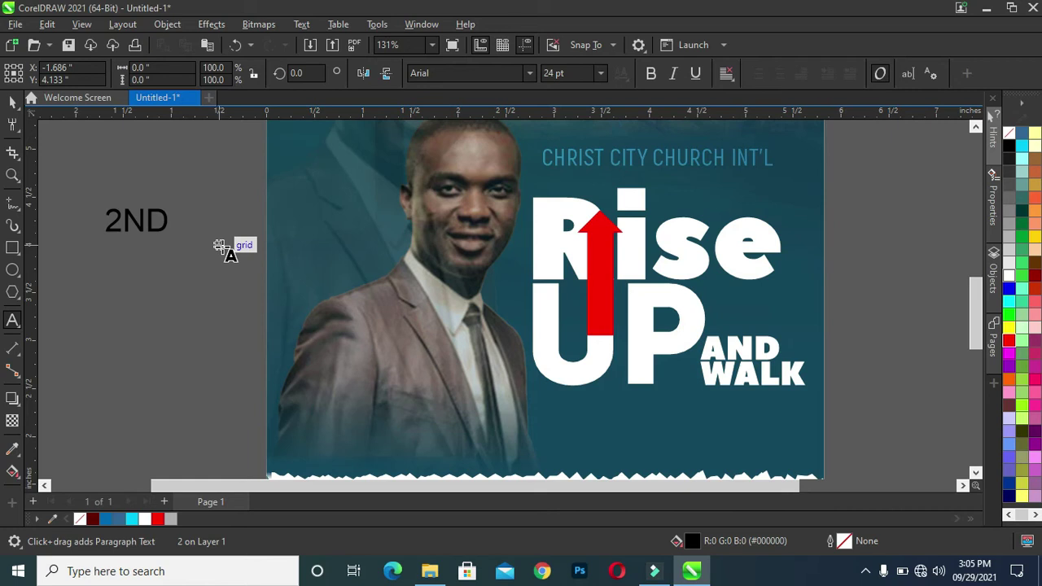
text(OCT)
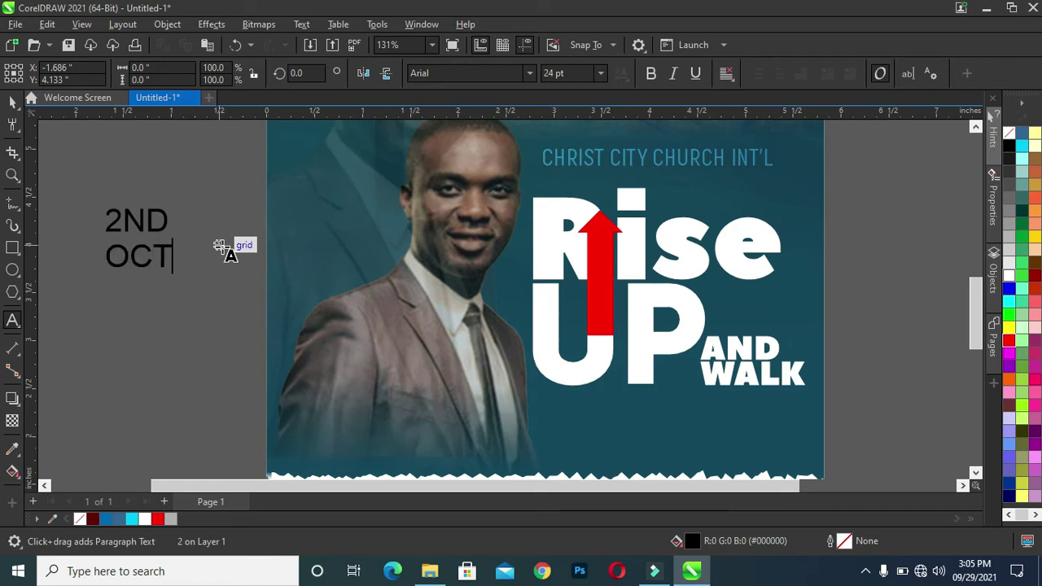
text(O)
text(R)
key(BackSpace)
key(BackSpace)
key(BackSpace)
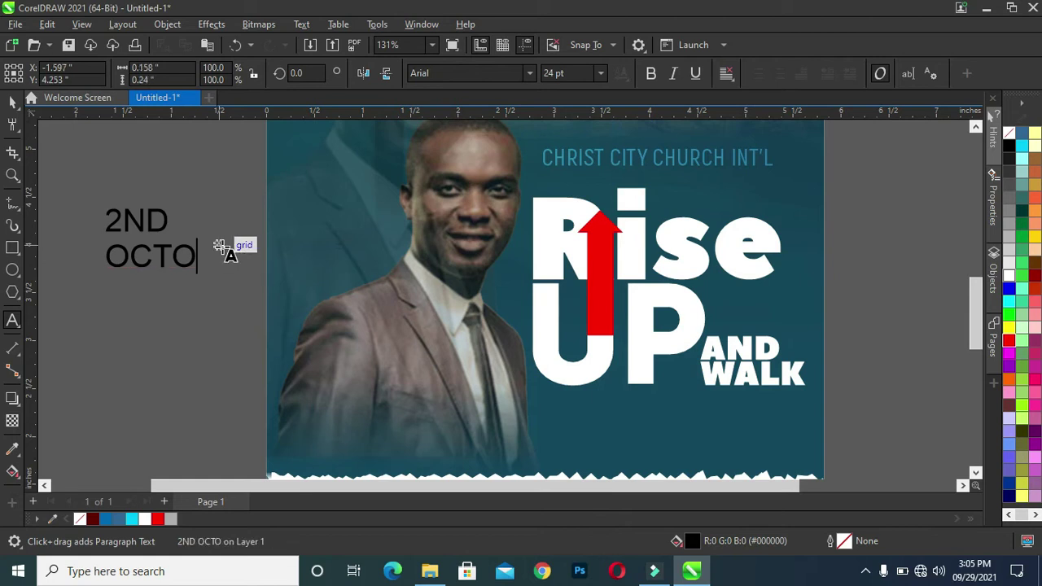
text(BER)
key(ctrl+space)
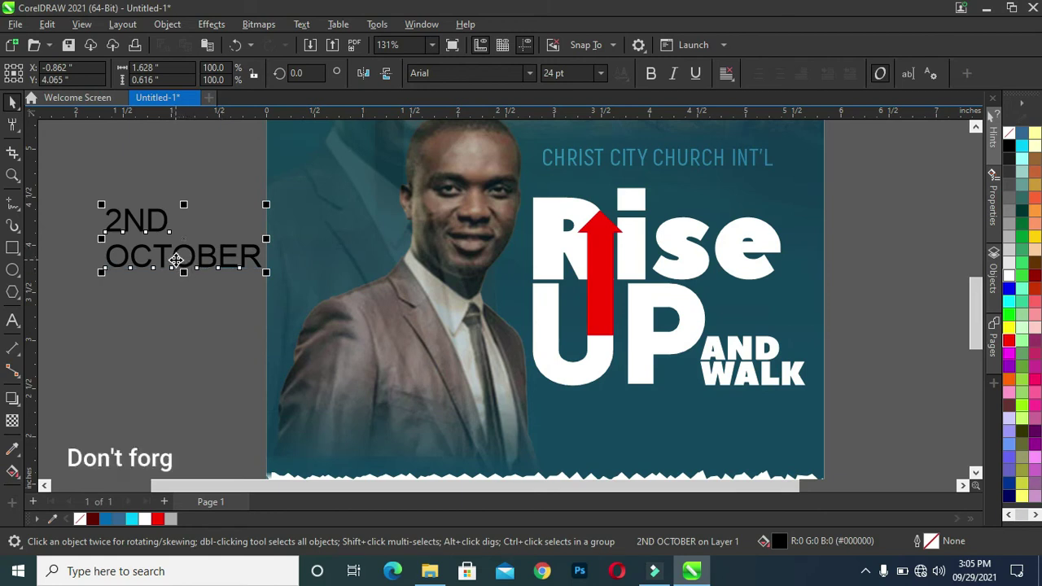
Duplicate the date text below and change the copy to '2021'.
drag(181, 260, 173, 330)
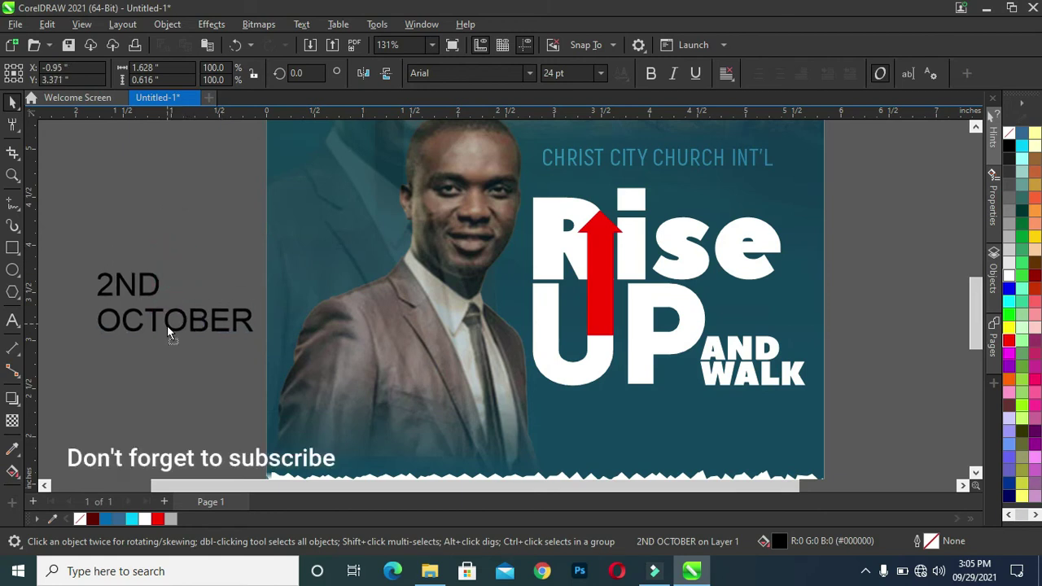
double_click(135, 284)
key(ctrl+a)
text(2021)
key(ctrl+space)
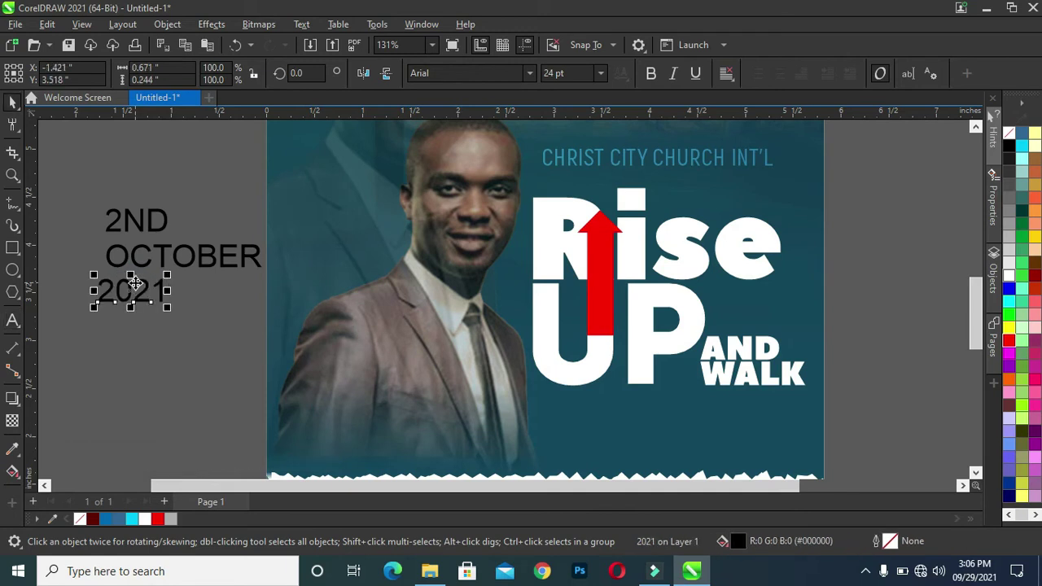
drag(75, 175, 290, 359)
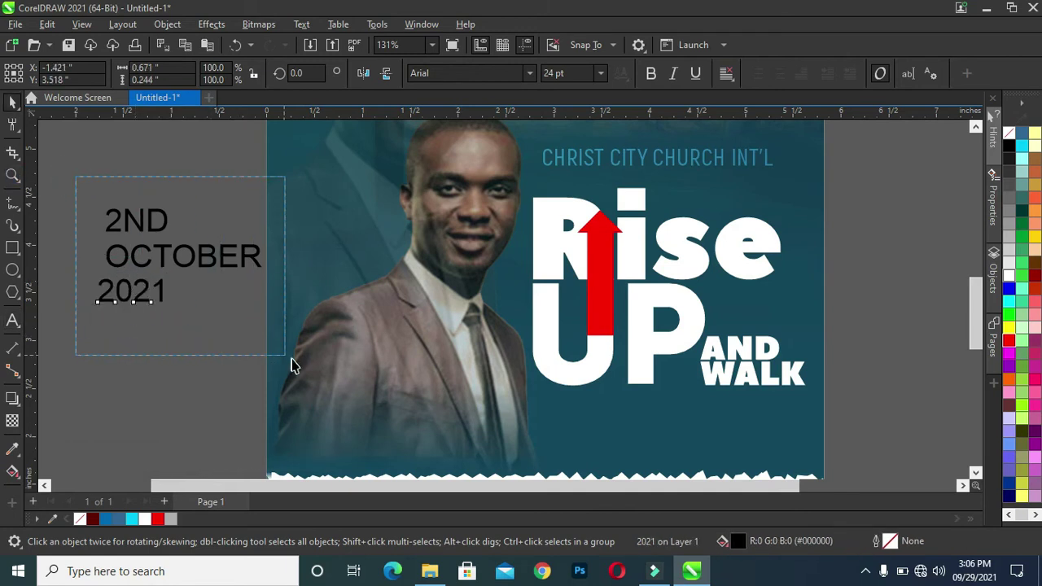
Apply Peace Sans to the date text, move 2021 down, and shrink 2ND OCTOBER.
click(530, 73)
click(304, 166)
click(163, 170)
click(153, 294)
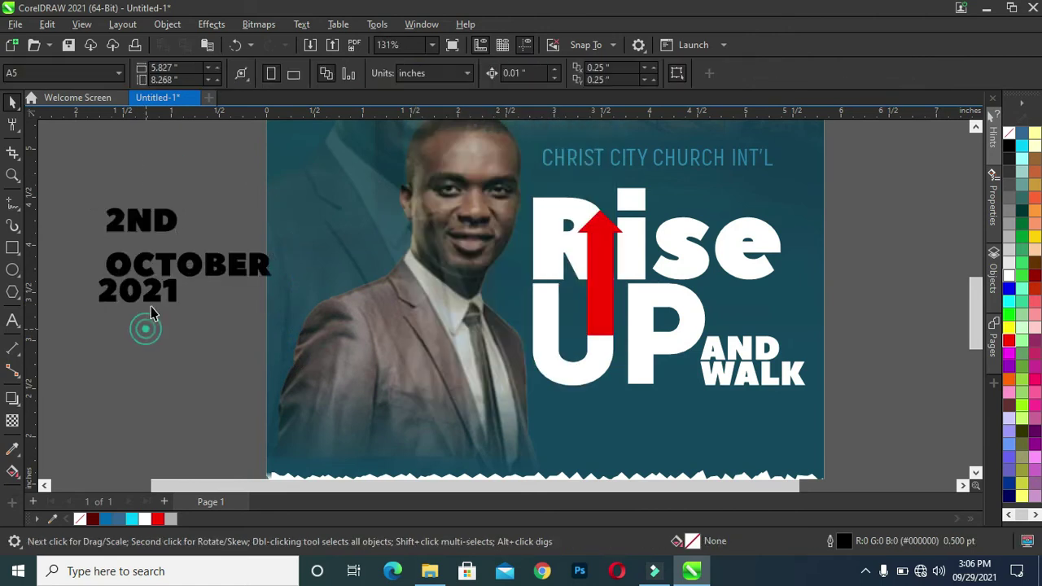
drag(155, 297, 166, 329)
click(142, 260)
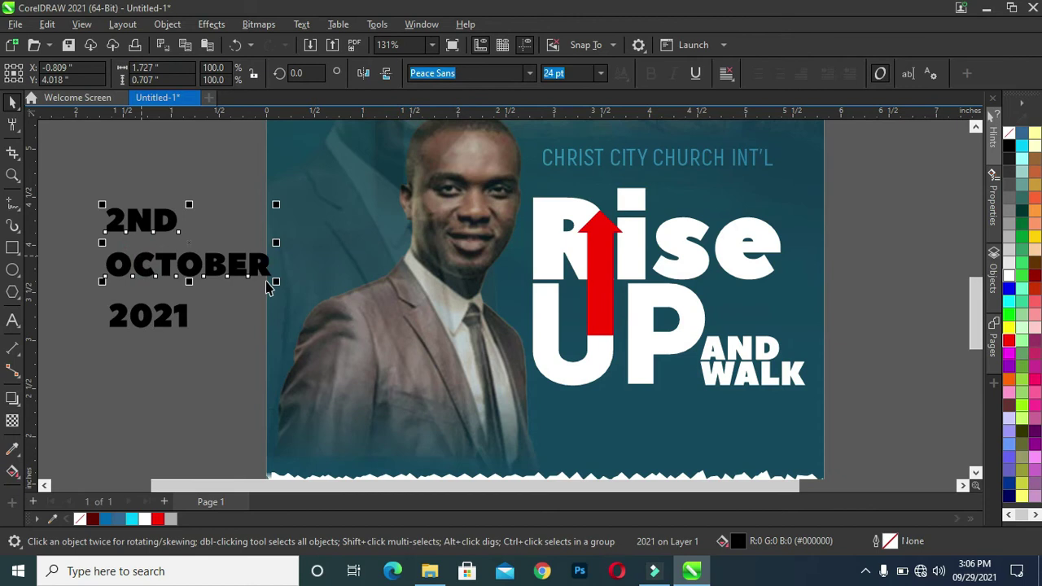
drag(278, 285, 203, 252)
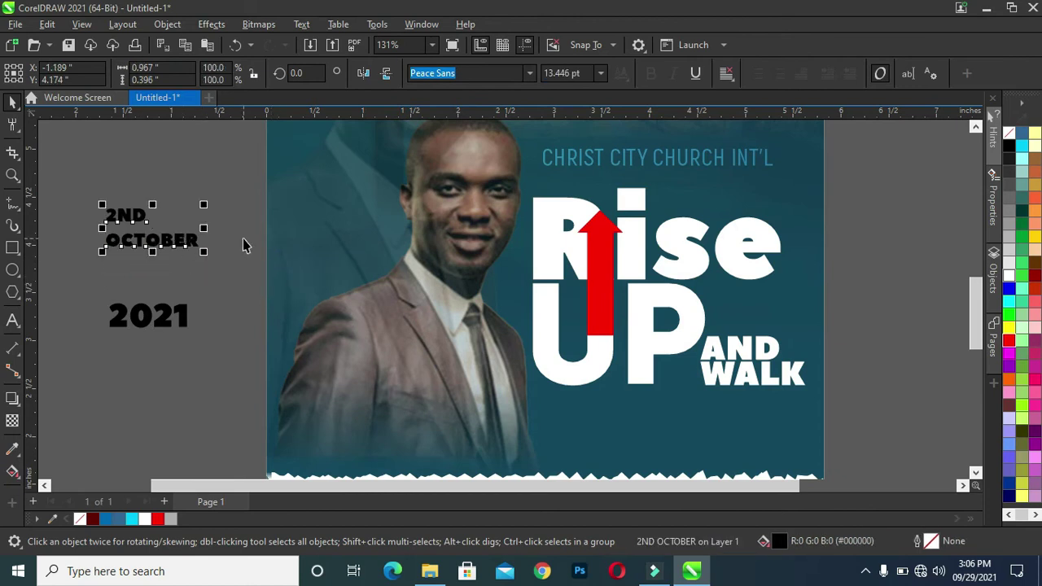
Split 2ND from OCTOBER with Ctrl+K, move OCTOBER down, and enlarge 2ND.
key(ctrl+k)
click(208, 242)
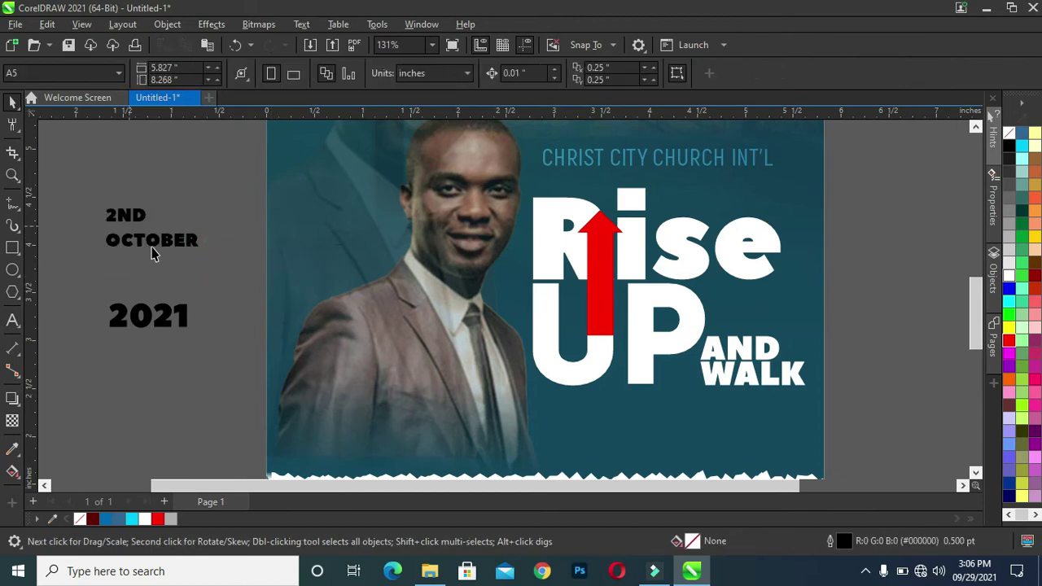
drag(161, 245, 154, 284)
click(134, 217)
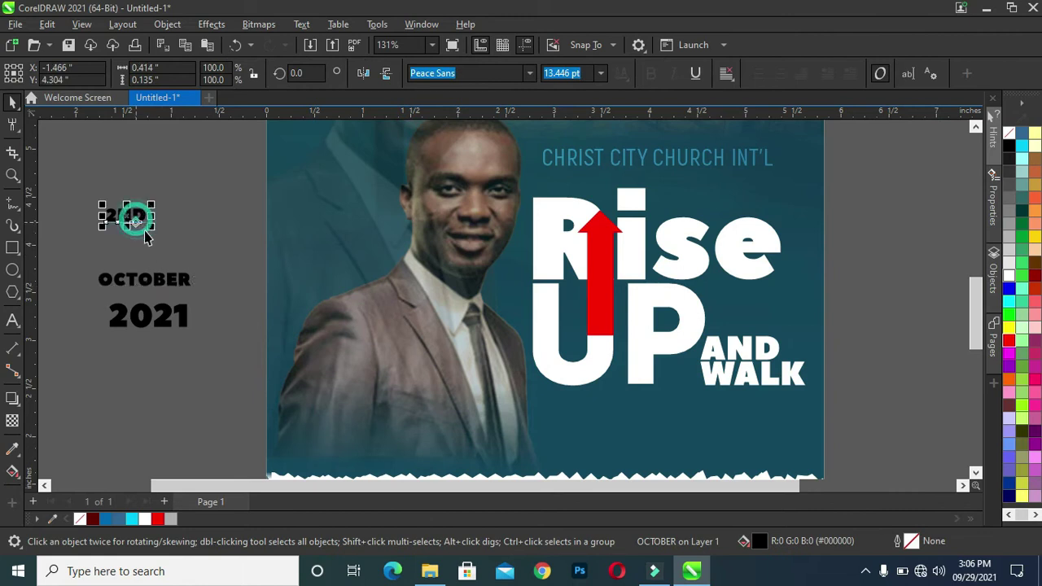
drag(152, 229, 215, 303)
click(200, 199)
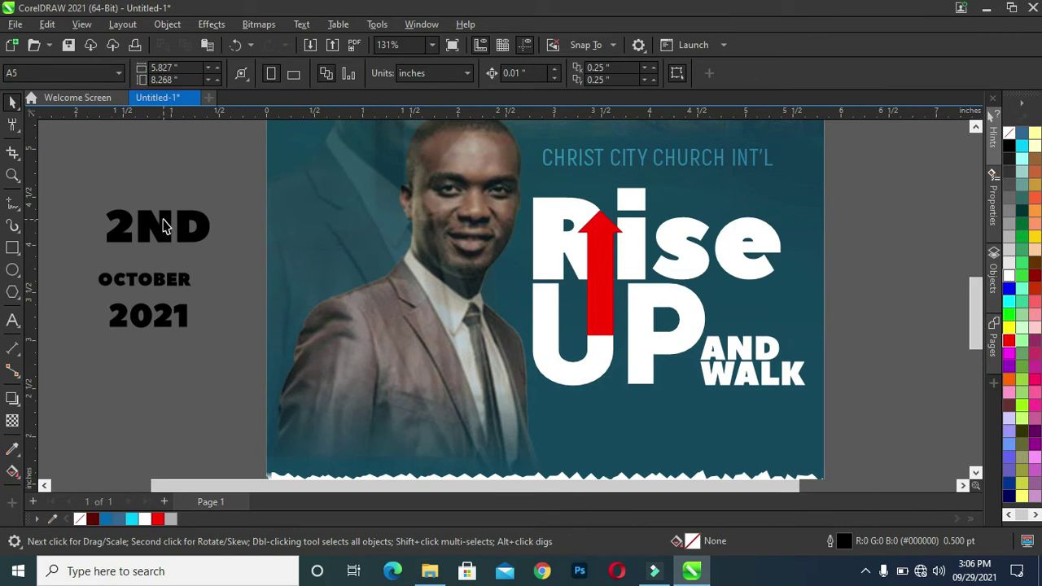
Fill all three date text objects with white.
click(145, 519)
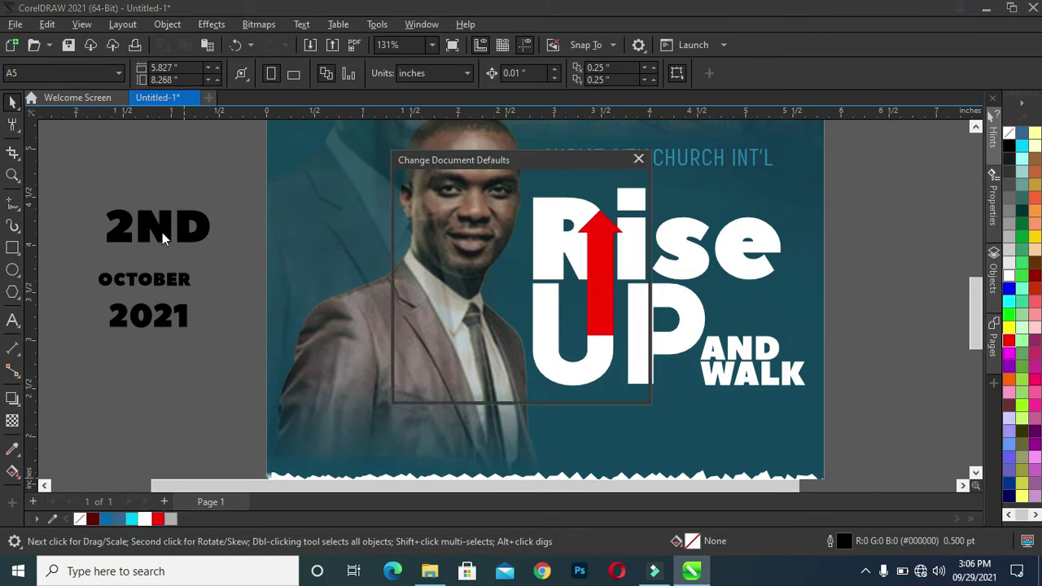
click(594, 388)
drag(79, 172, 251, 377)
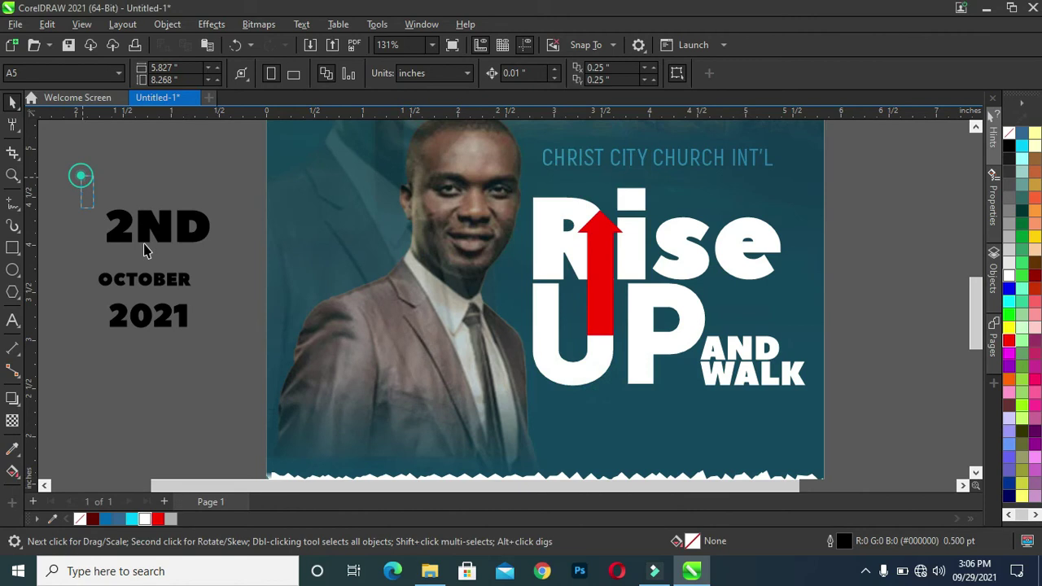
click(145, 519)
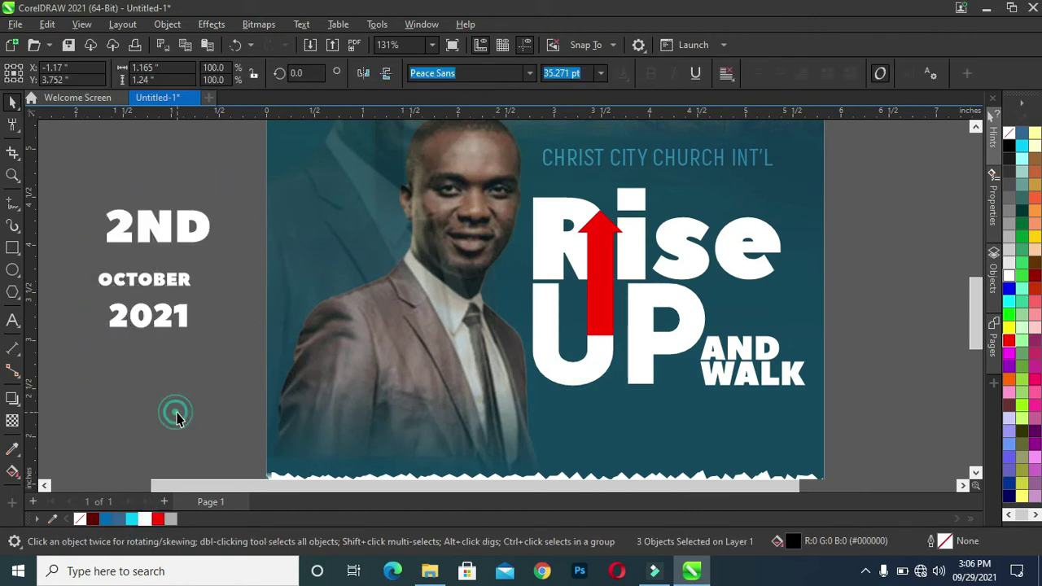
click(145, 279)
click(529, 73)
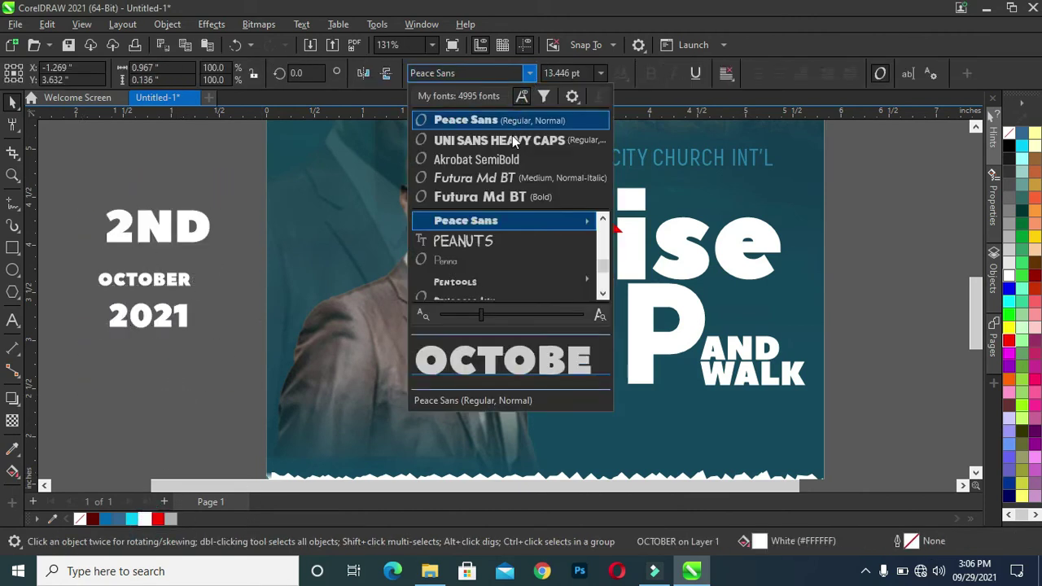
key(Escape)
Place 2ND on the flyer just below the U and shrink it.
mouse_move(161, 230)
mouse_down()
mouse_move(601, 437)
mouse_move(592, 419)
mouse_up()
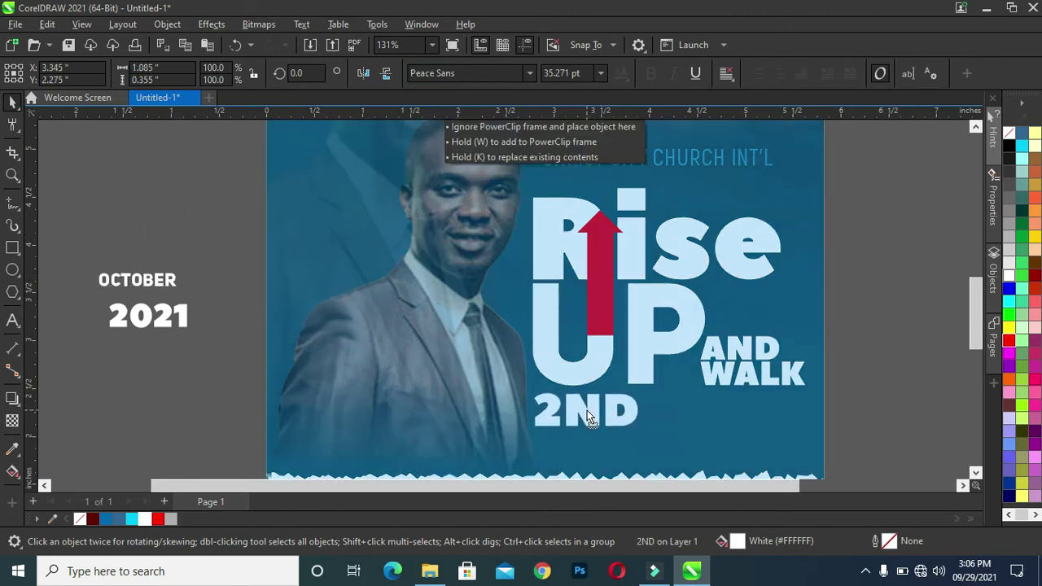
drag(592, 419, 588, 412)
drag(643, 434, 602, 417)
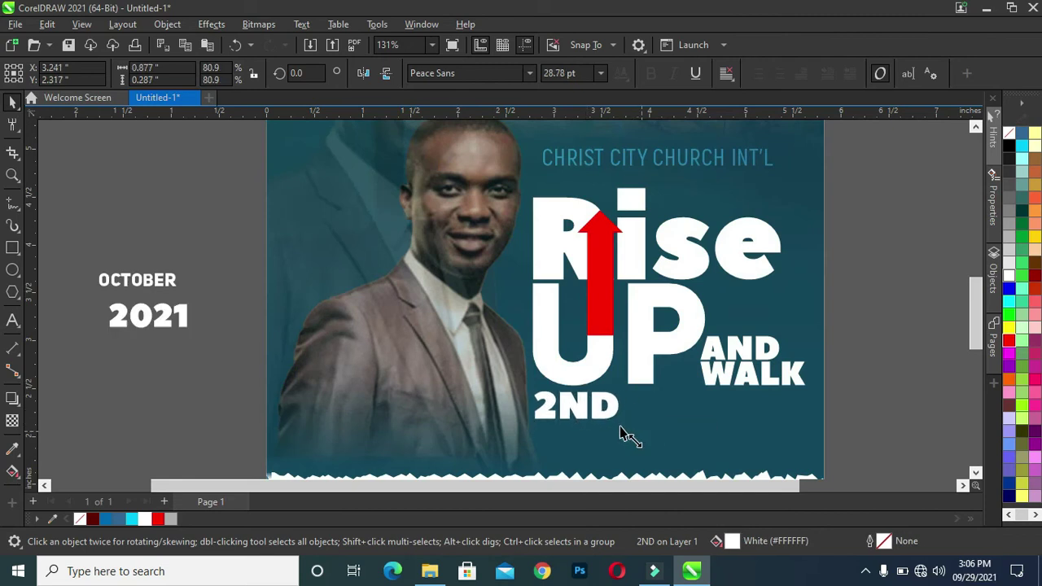
drag(575, 403, 579, 414)
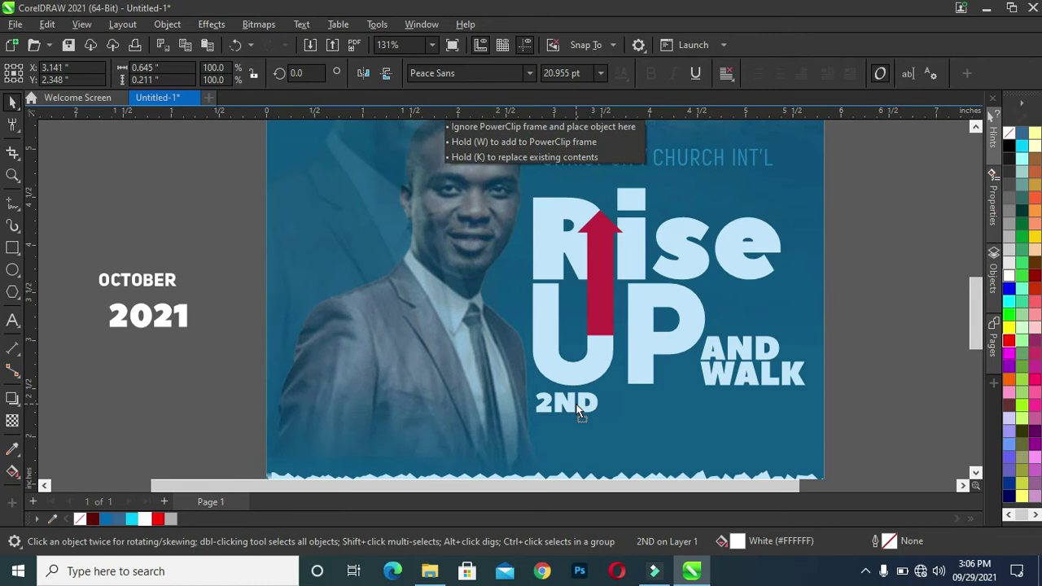
click(156, 361)
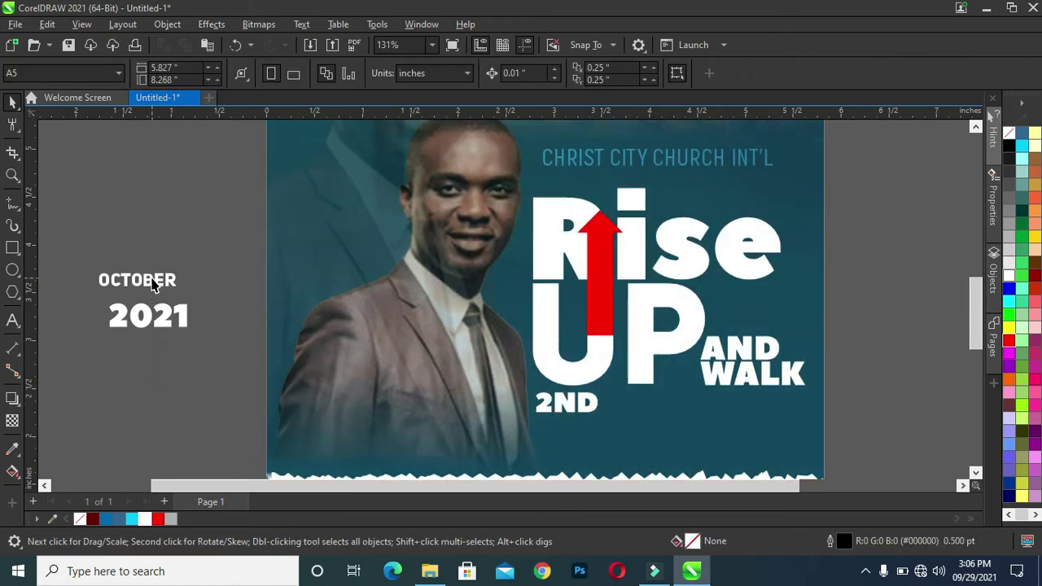
Position OCTOBER beneath 2ND on the flyer.
drag(153, 283, 593, 432)
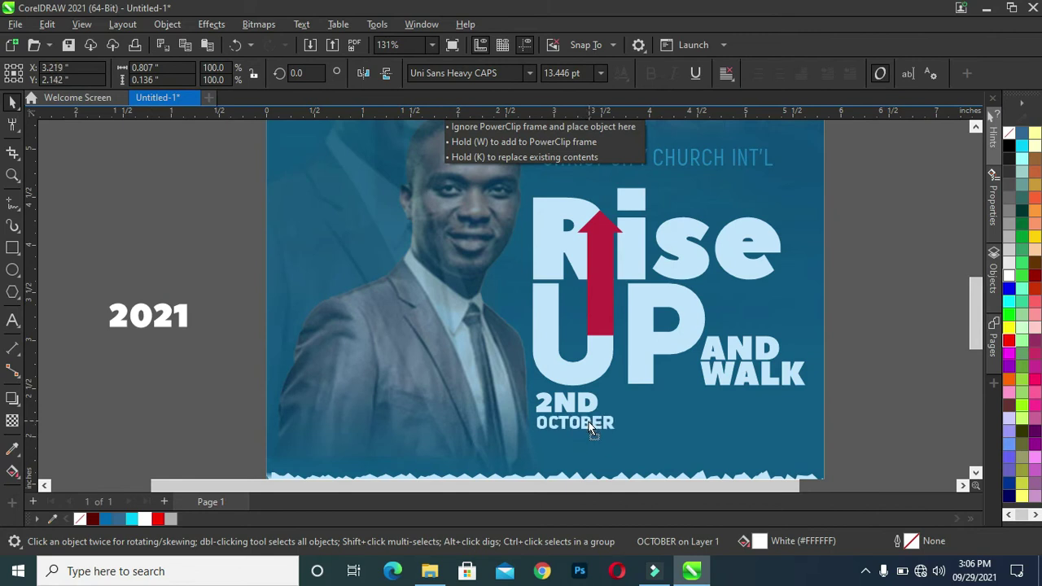
drag(588, 423, 605, 435)
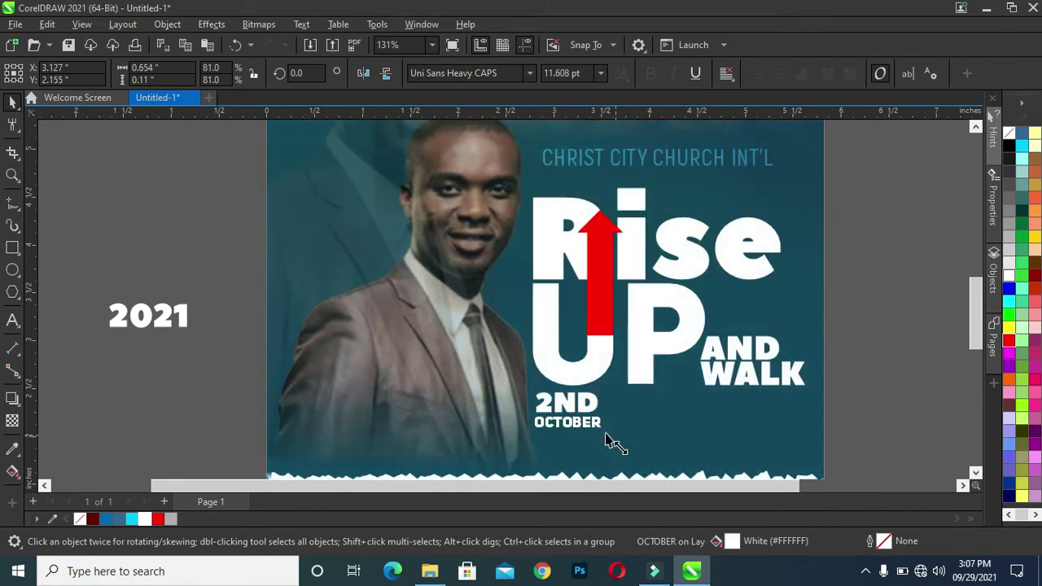
click(228, 411)
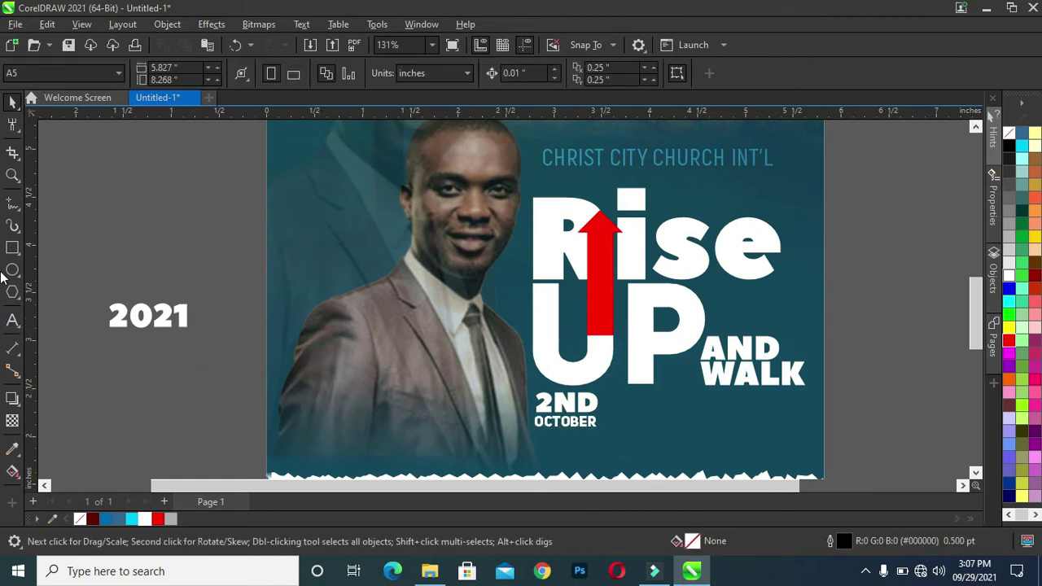
Draw a thin vertical rectangle beside the 2ND OCTOBER date.
click(13, 249)
scroll(782, 467, up, 1)
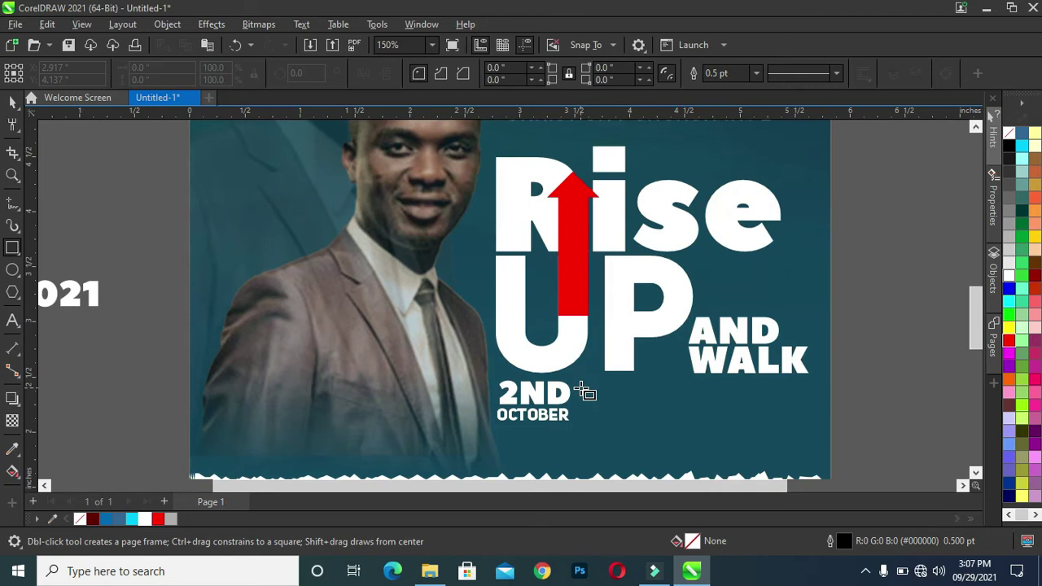
drag(577, 384, 575, 419)
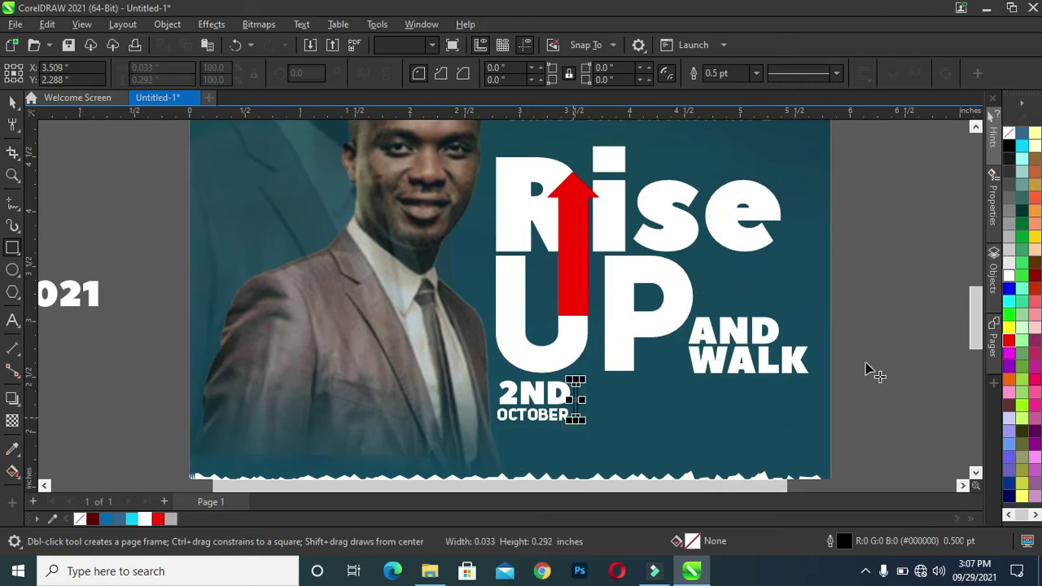
Fill the divider bar white and drag the 2021 text onto the flyer beside it.
click(12, 102)
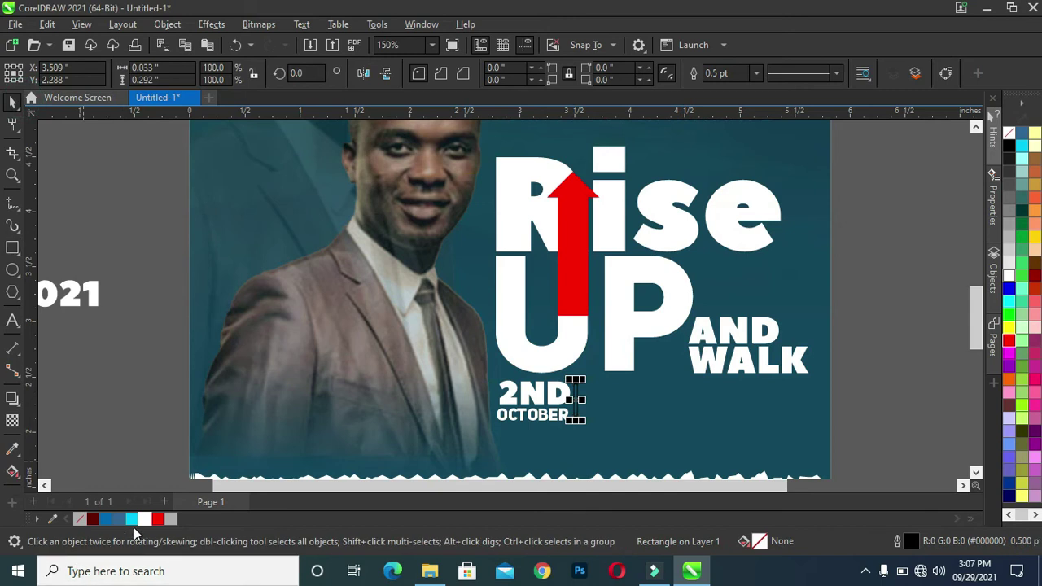
click(144, 519)
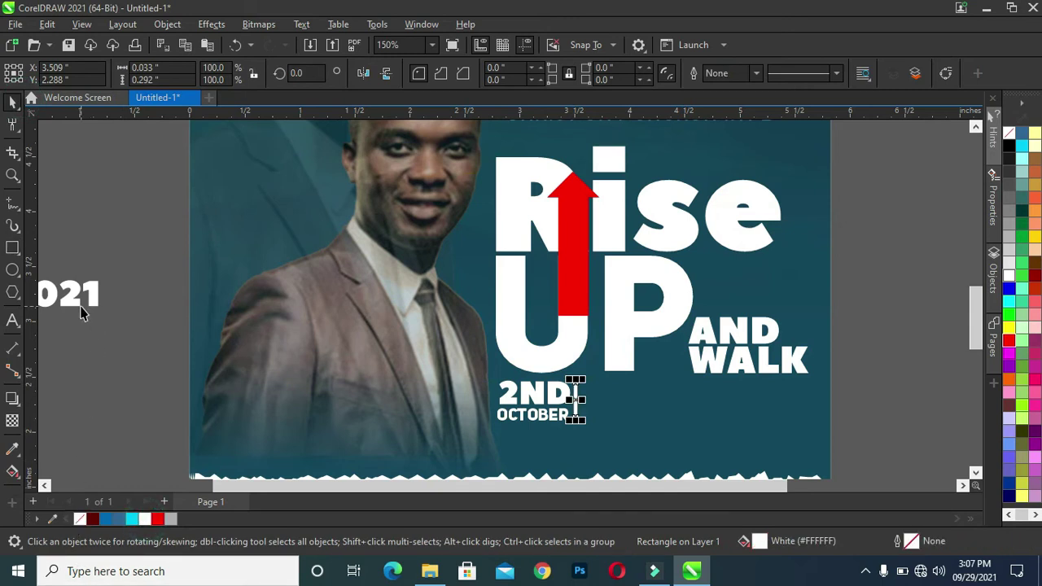
mouse_move(85, 303)
mouse_down()
mouse_move(640, 428)
mouse_move(657, 406)
mouse_move(651, 414)
mouse_up()
scroll(560, 417, up, 1)
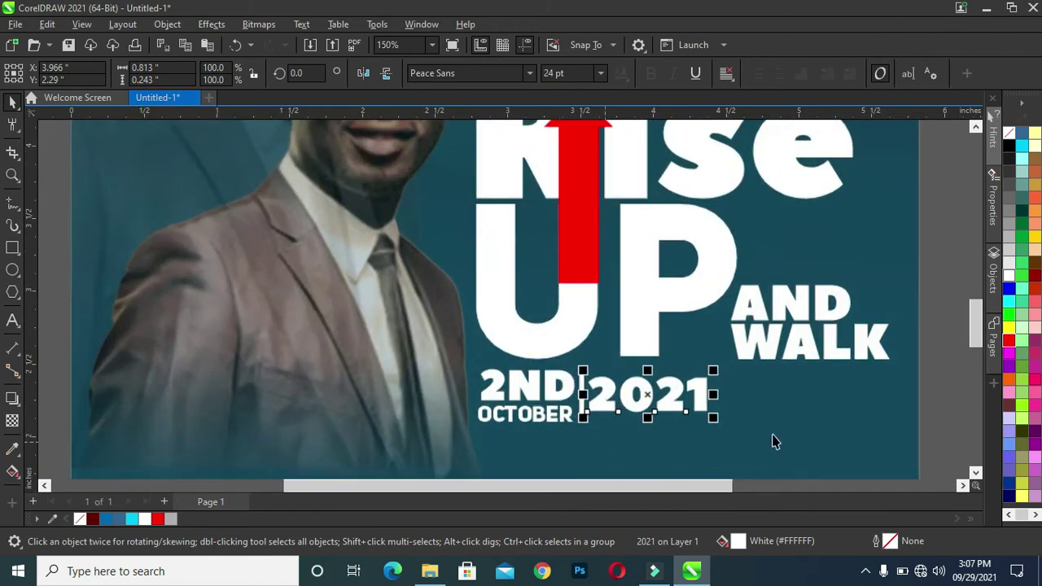
click(906, 414)
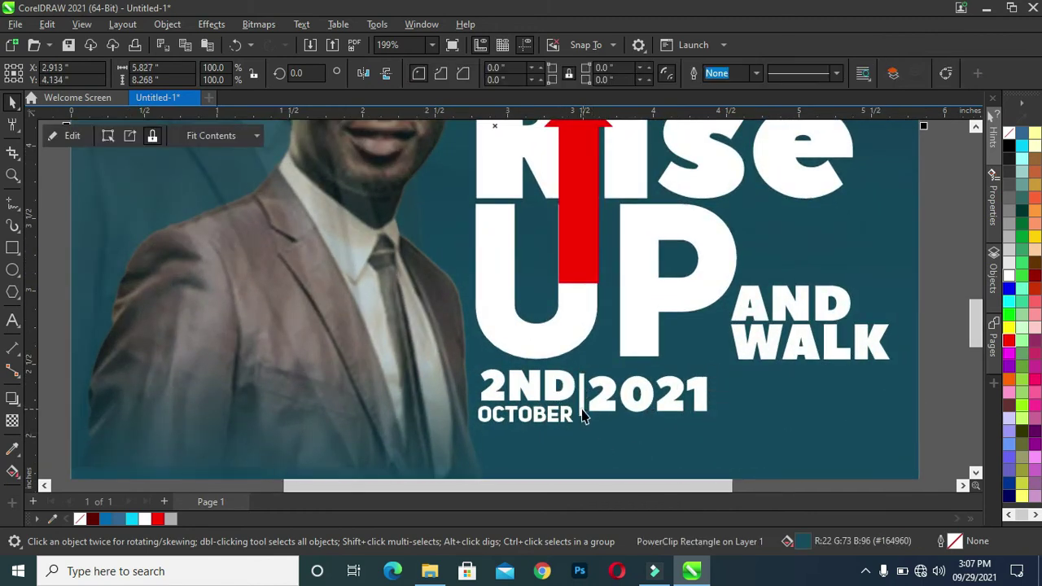
Inspect the divider up close, fit the page in view, and select the 2021 text.
scroll(583, 416, up, 5)
click(588, 368)
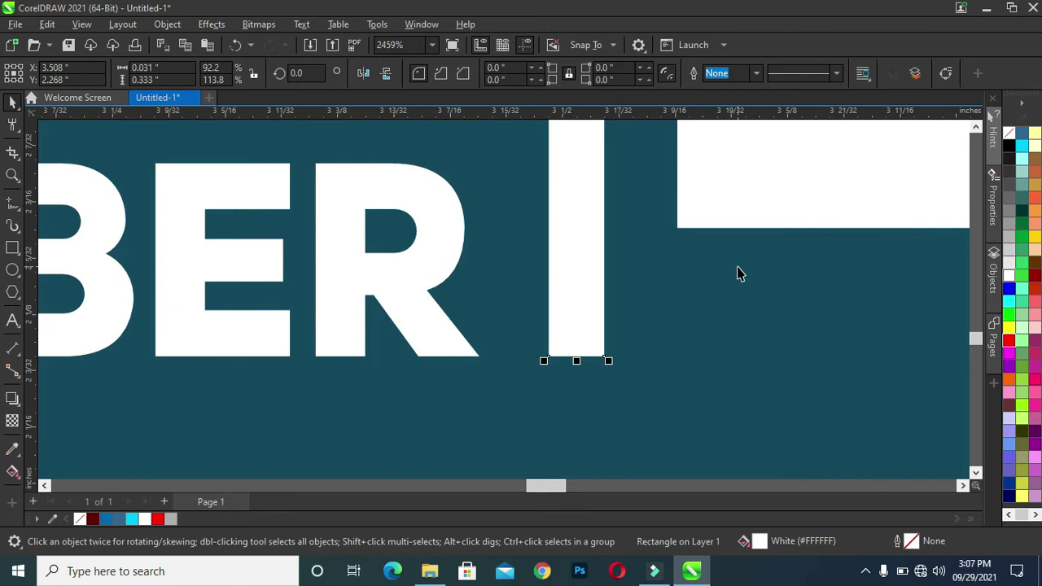
scroll(710, 303, down, 1)
scroll(733, 277, down, 1)
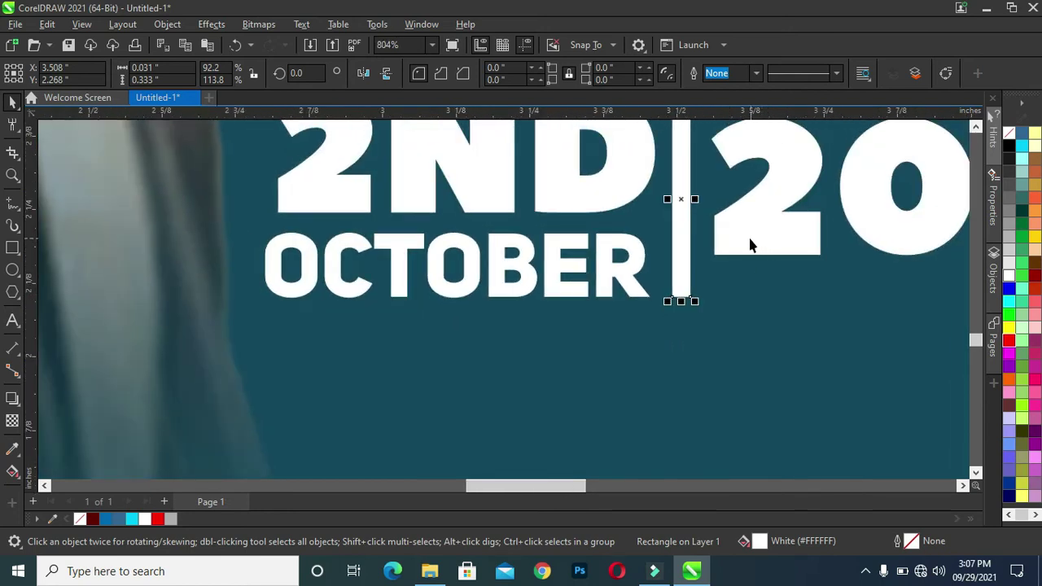
key(shift+F4)
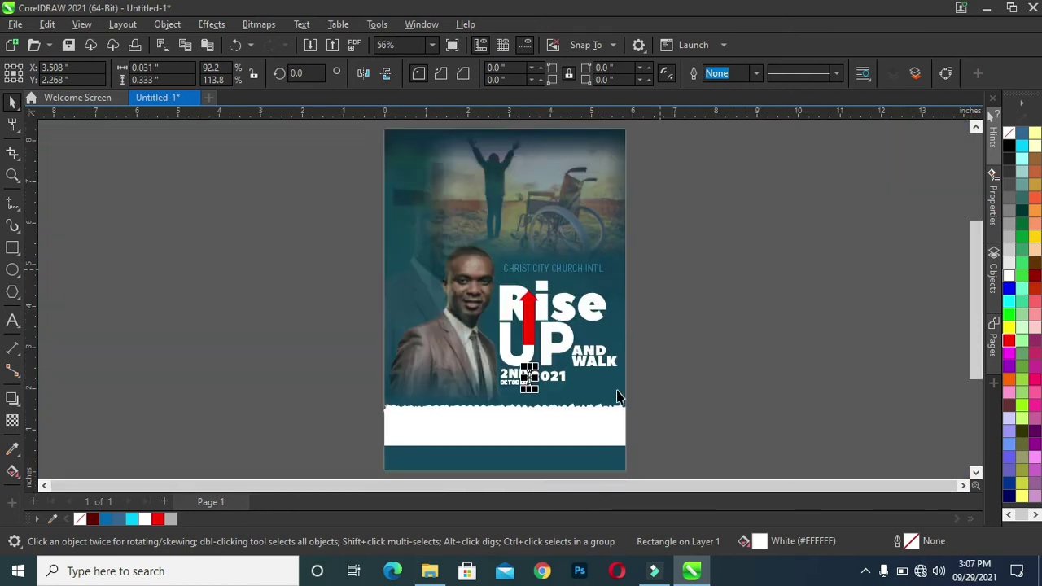
scroll(573, 425, up, 2)
scroll(551, 344, up, 1)
click(485, 326)
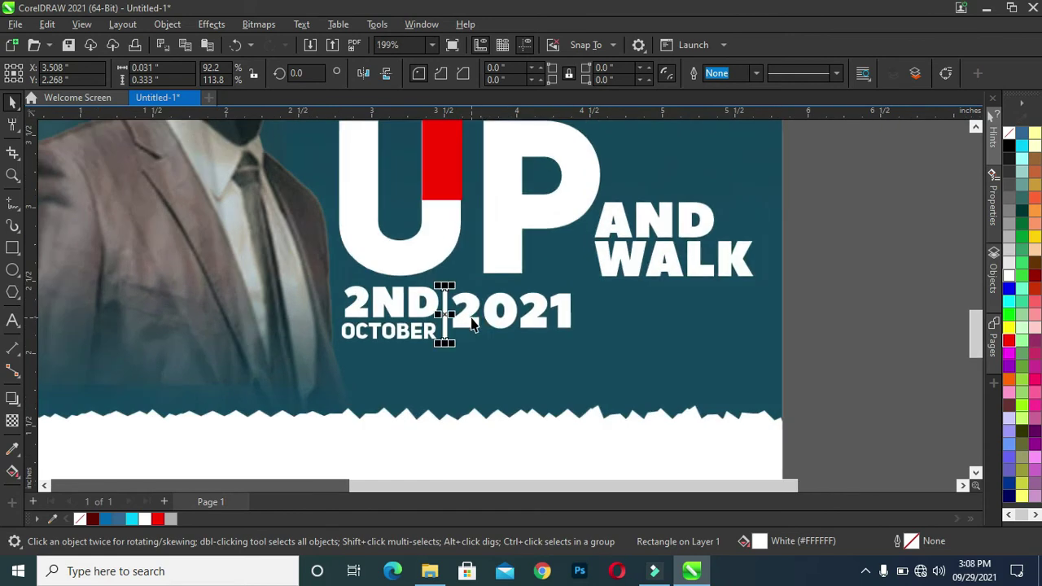
Break the year into 20 over 21 and tighten its line spacing with the Shape tool.
double_click(536, 316)
key(Return)
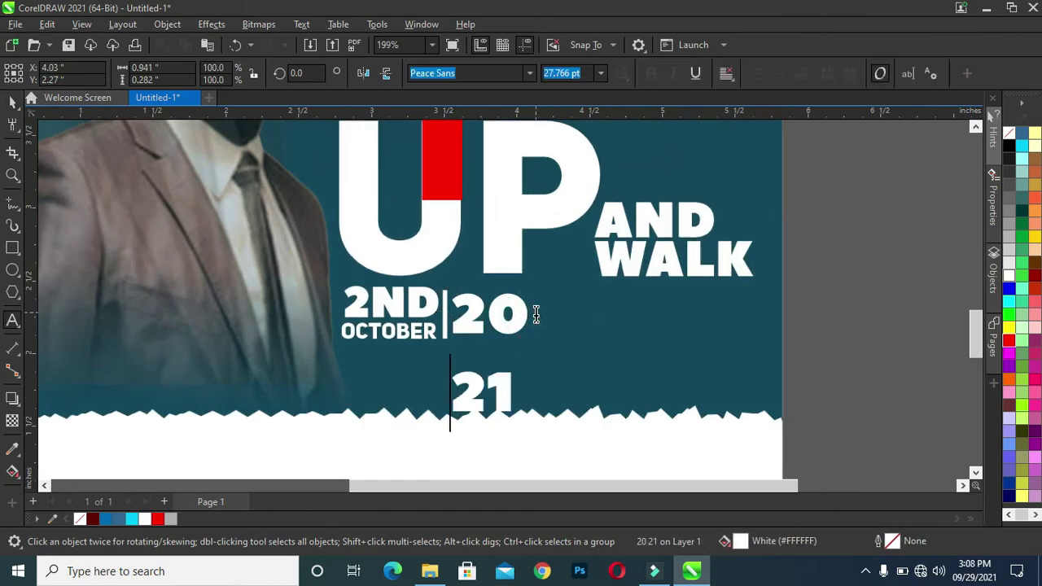
click(14, 98)
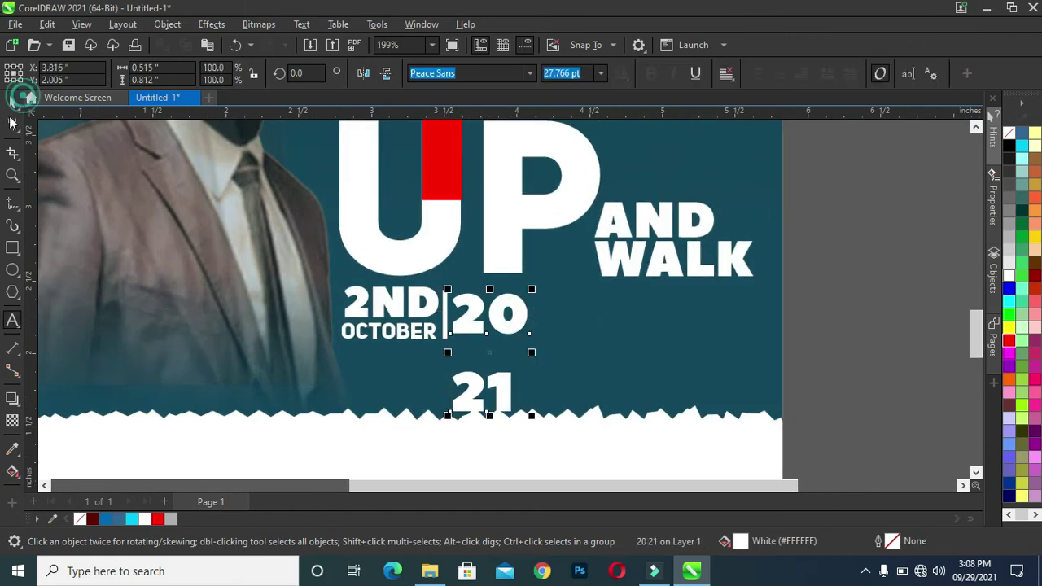
click(18, 132)
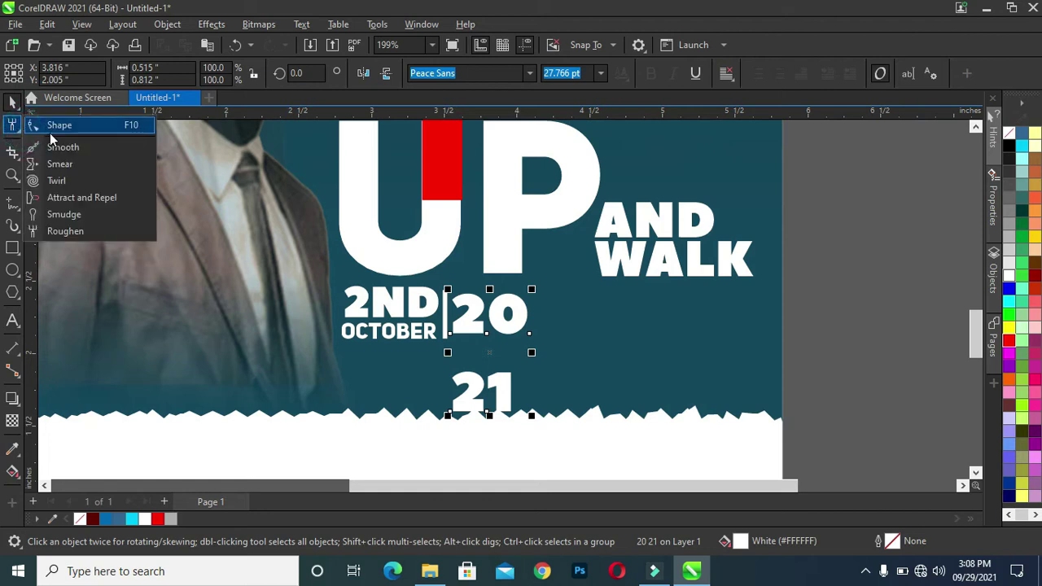
click(59, 125)
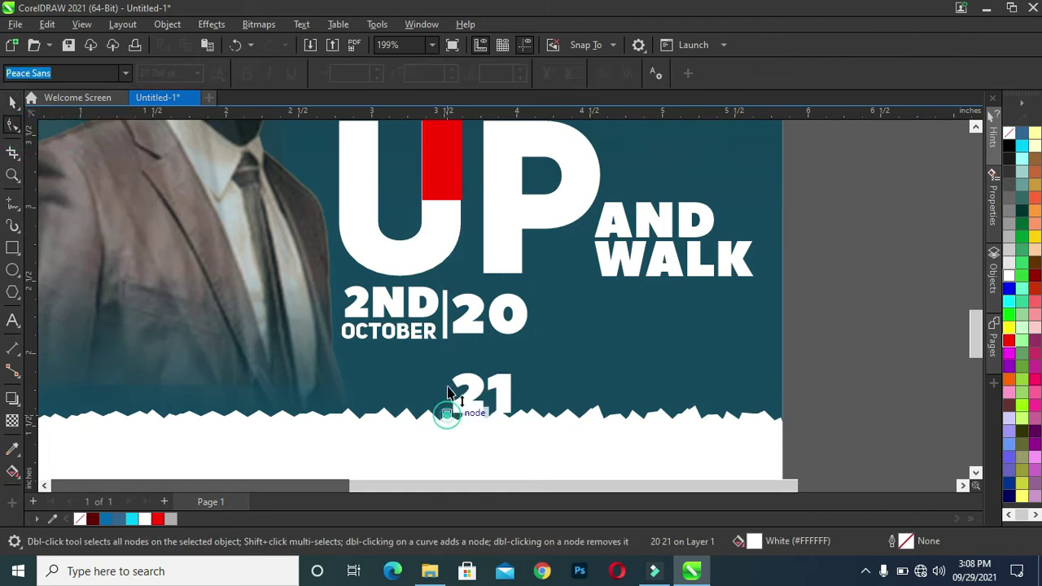
drag(447, 417, 458, 364)
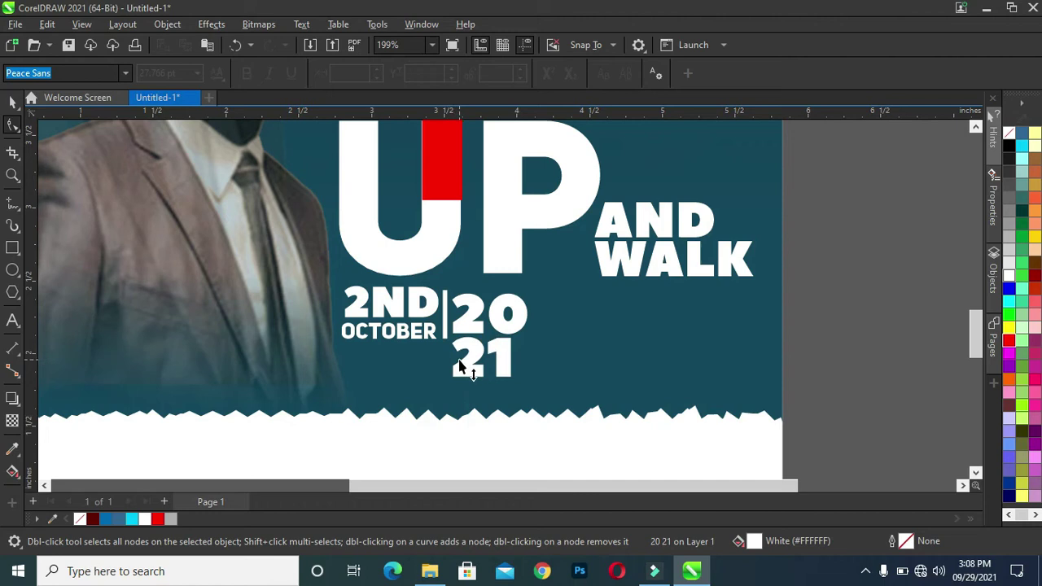
Resize the stacked year to fit beside the divider and date.
click(13, 101)
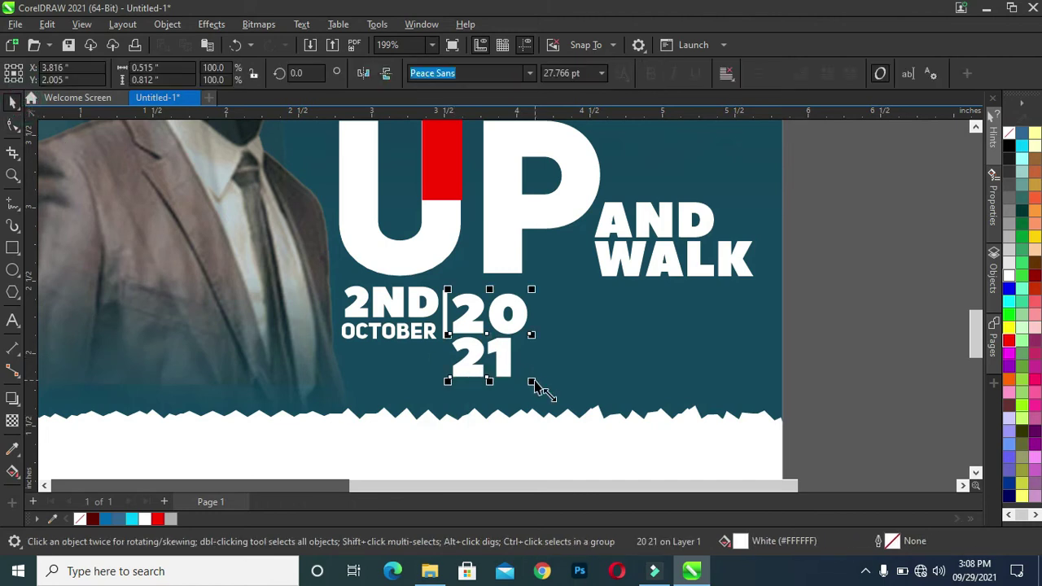
drag(531, 380, 522, 348)
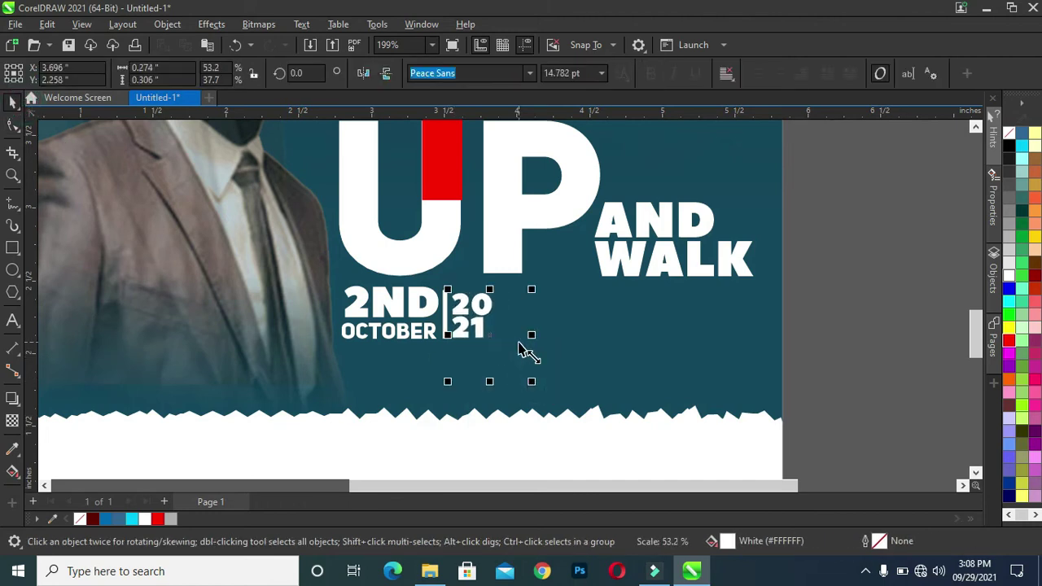
click(516, 341)
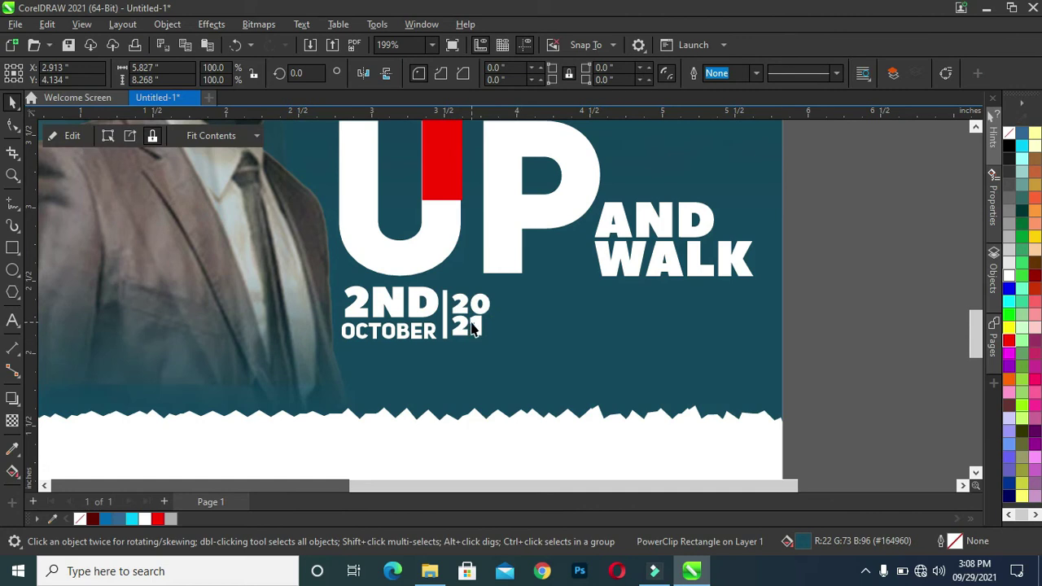
scroll(473, 328, up, 1)
scroll(473, 328, up, 1)
click(493, 295)
mouse_move(517, 270)
mouse_down()
mouse_move(528, 265)
mouse_move(495, 290)
mouse_up()
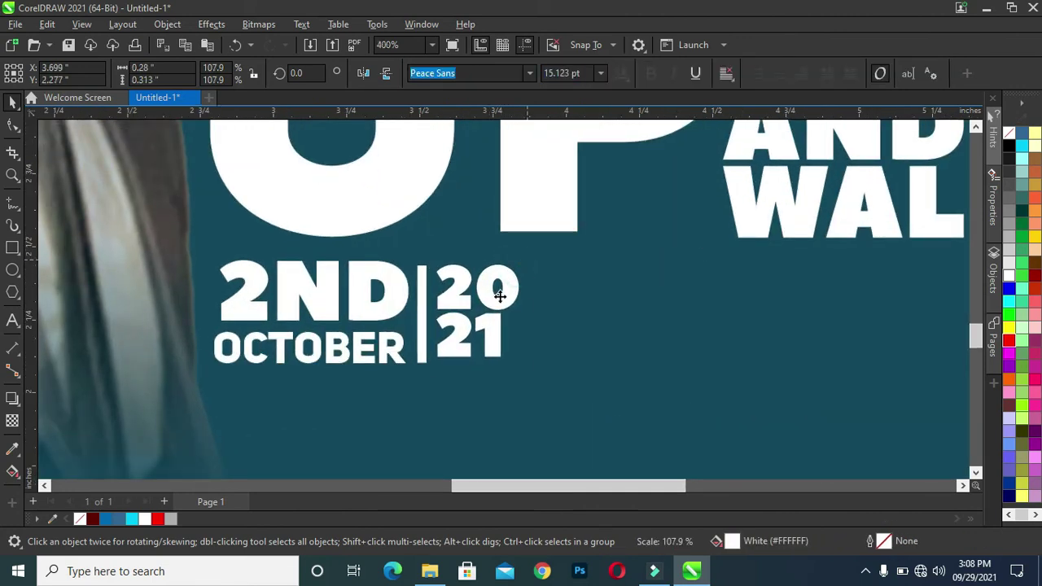
Widen the letter spacing of the 21 line.
double_click(465, 326)
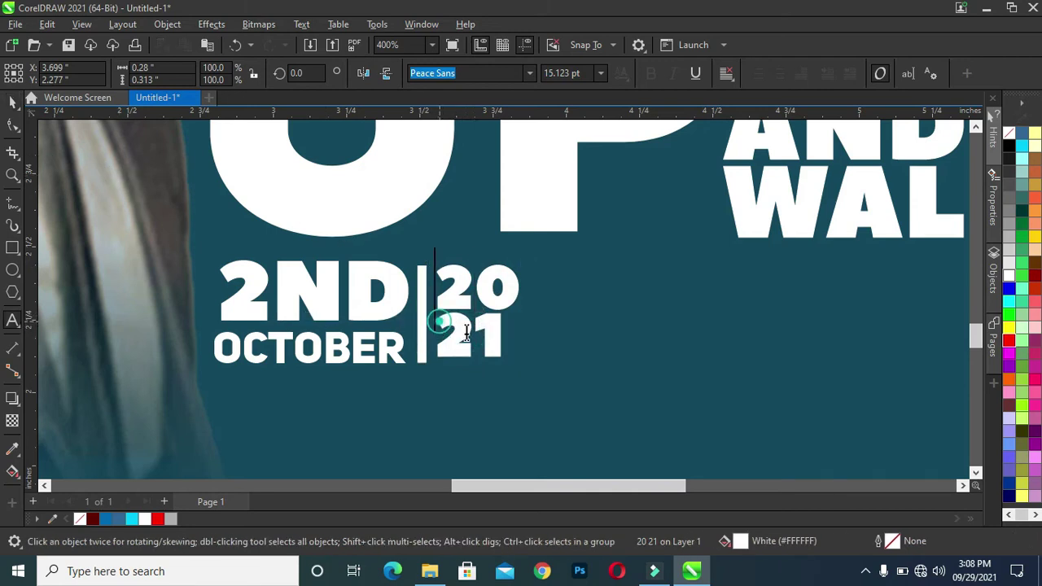
key(ctrl+a)
drag(497, 341, 447, 340)
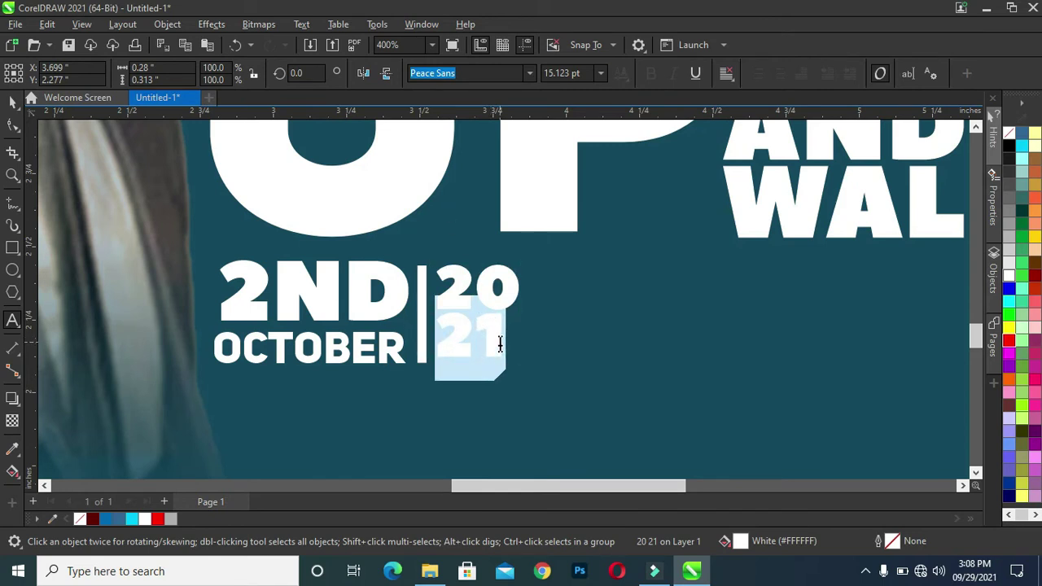
key(ctrl+shift+period)
key(ctrl+shift+period)
key(ctrl+shift+period)
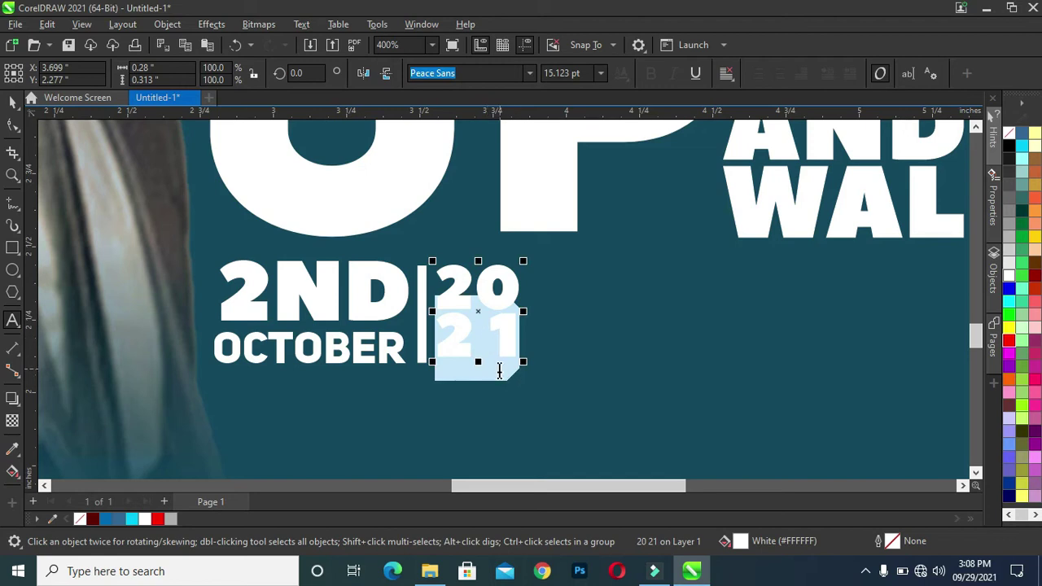
Enlarge the year block to match 2ND OCTOBER and view the whole page.
click(9, 101)
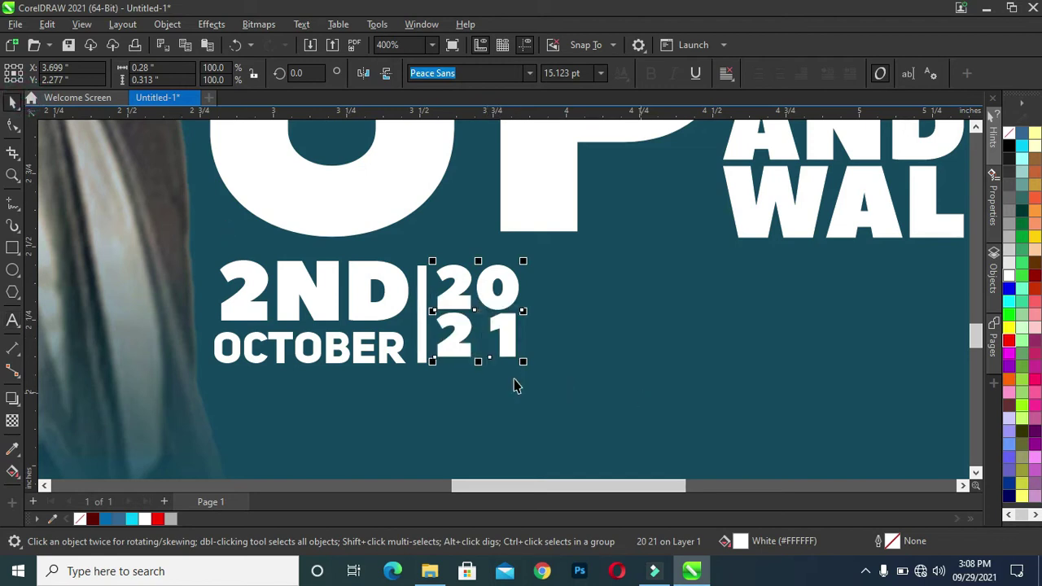
drag(524, 362, 529, 367)
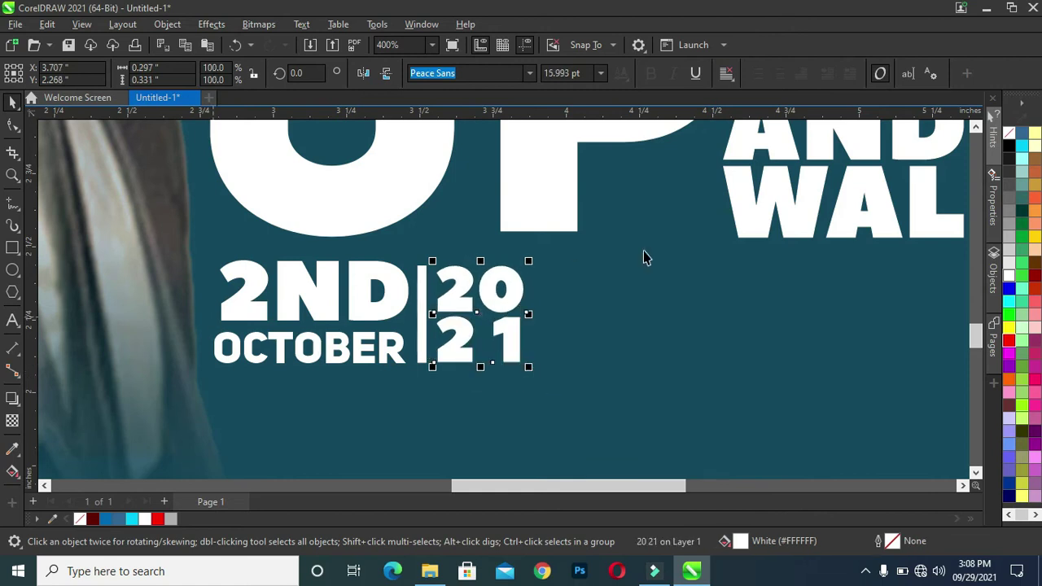
key(Escape)
scroll(644, 258, down, 5)
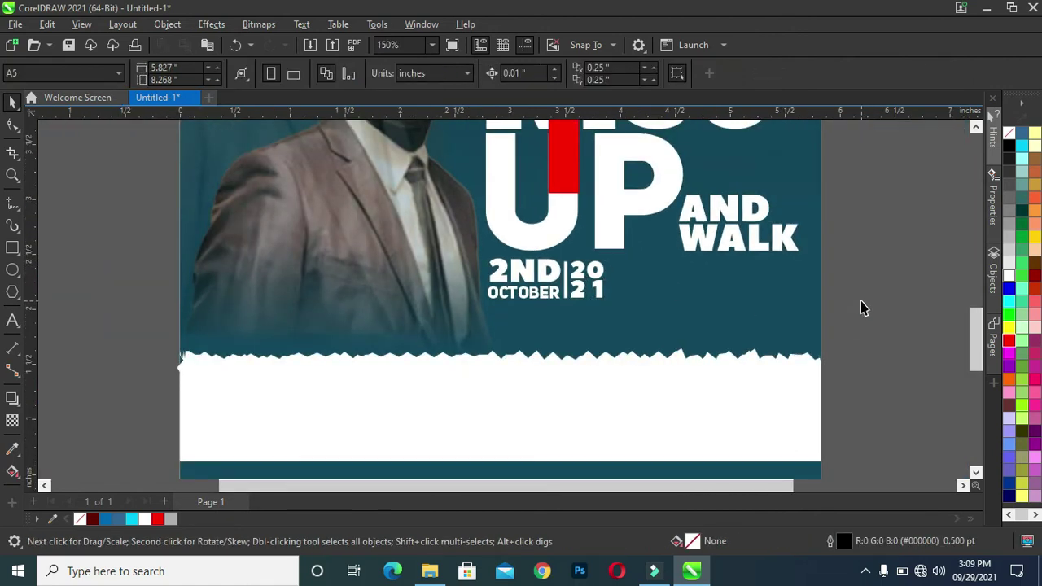
key(shift+F4)
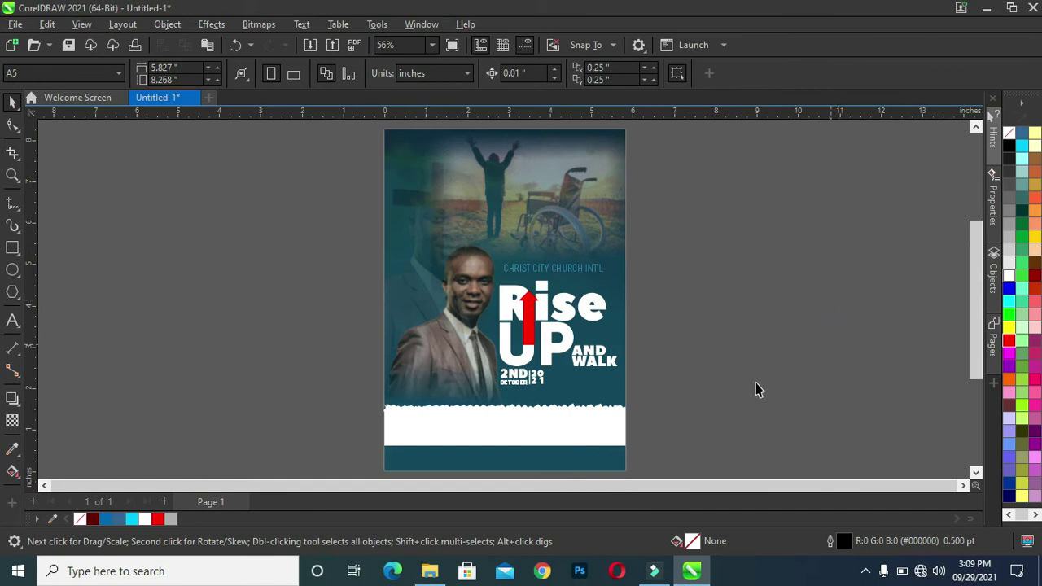
scroll(557, 444, up, 3)
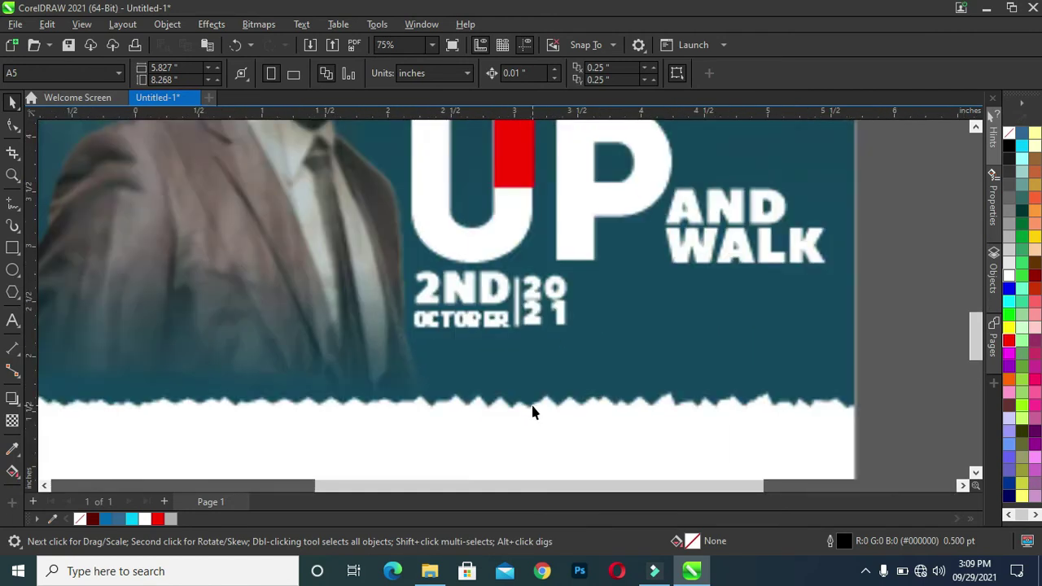
Move the OCTOBER text down below 2ND.
scroll(533, 412, up, 2)
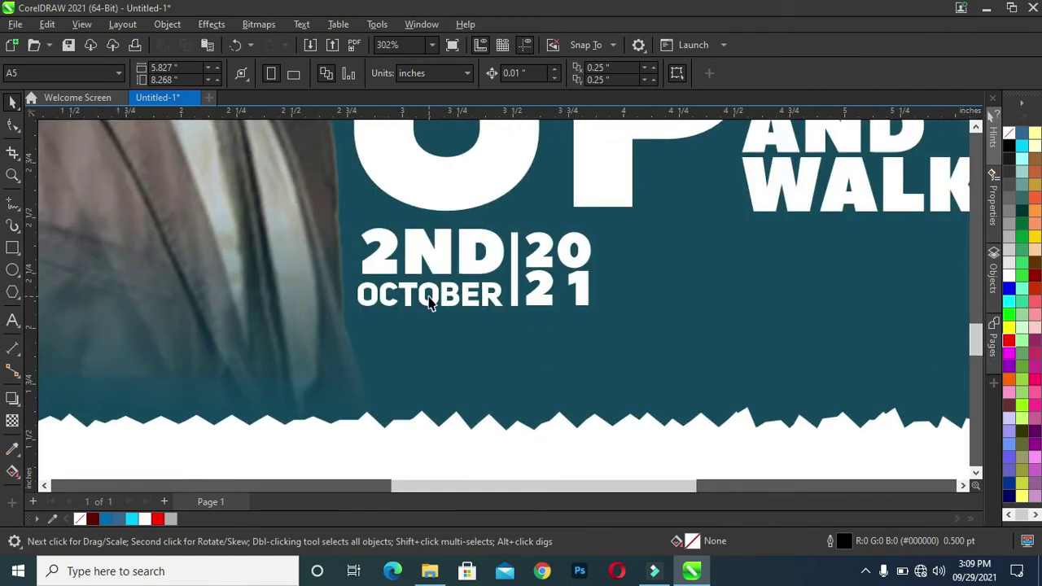
click(437, 260)
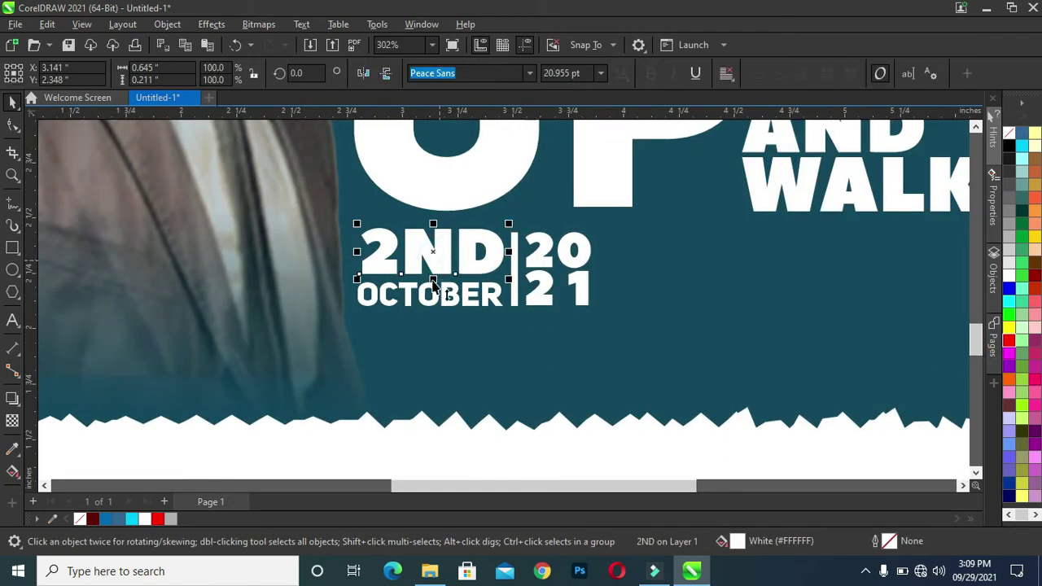
click(421, 303)
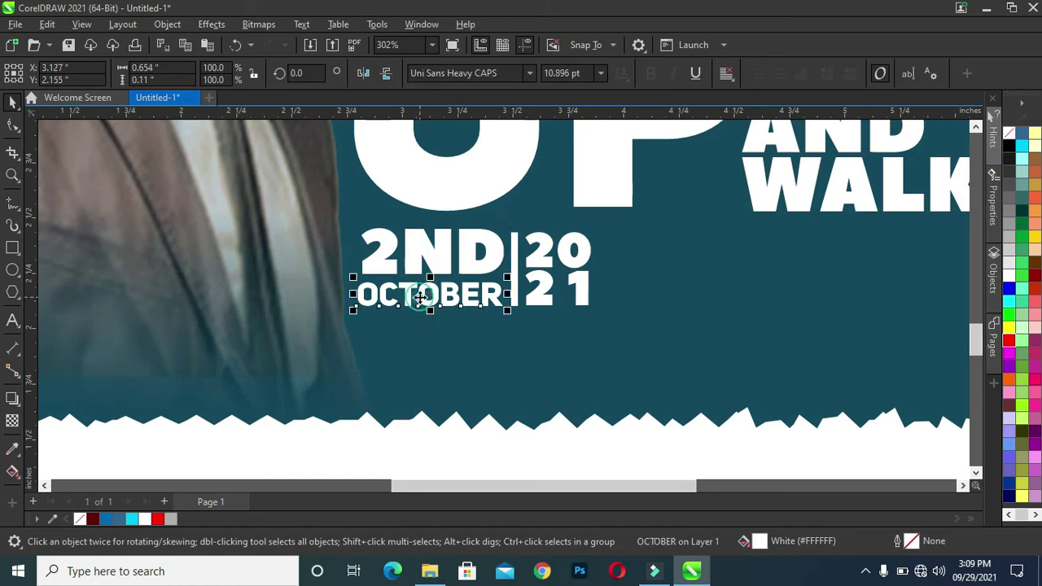
mouse_move(423, 297)
mouse_down()
mouse_move(432, 334)
mouse_move(443, 326)
mouse_up()
Lengthen the vertical divider line down beside OCTOBER.
click(514, 285)
drag(514, 310, 521, 352)
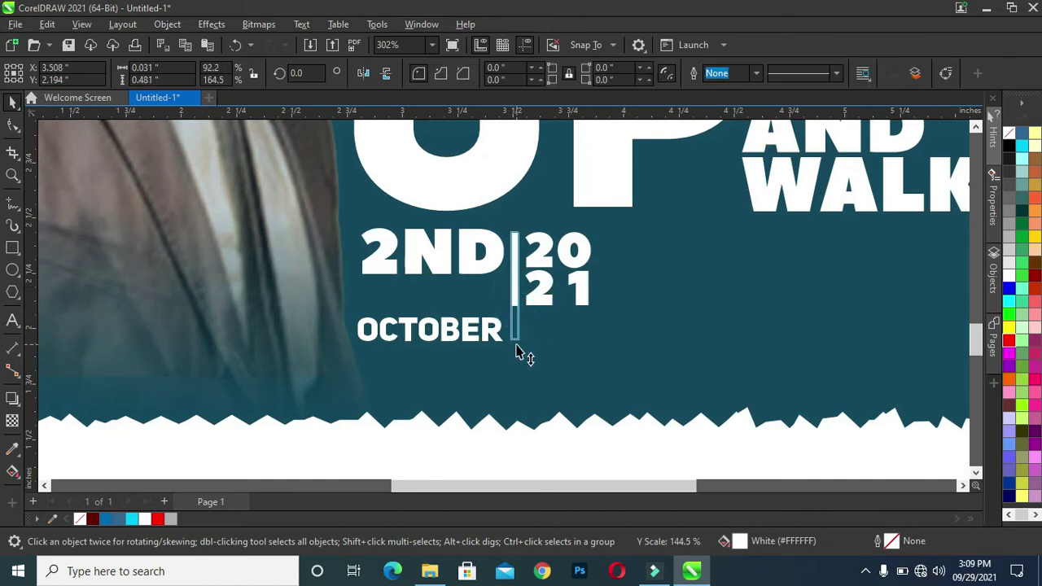
drag(521, 355, 517, 353)
click(453, 252)
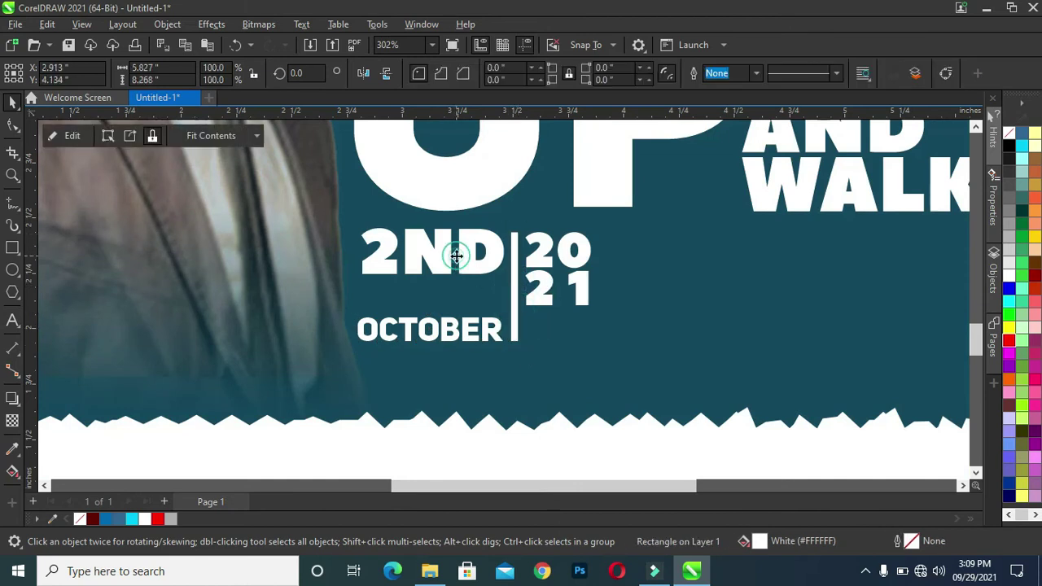
Break 2ND apart (Ctrl+K), making the 2 about double size and ND small beside it.
click(432, 259)
key(ctrl+k)
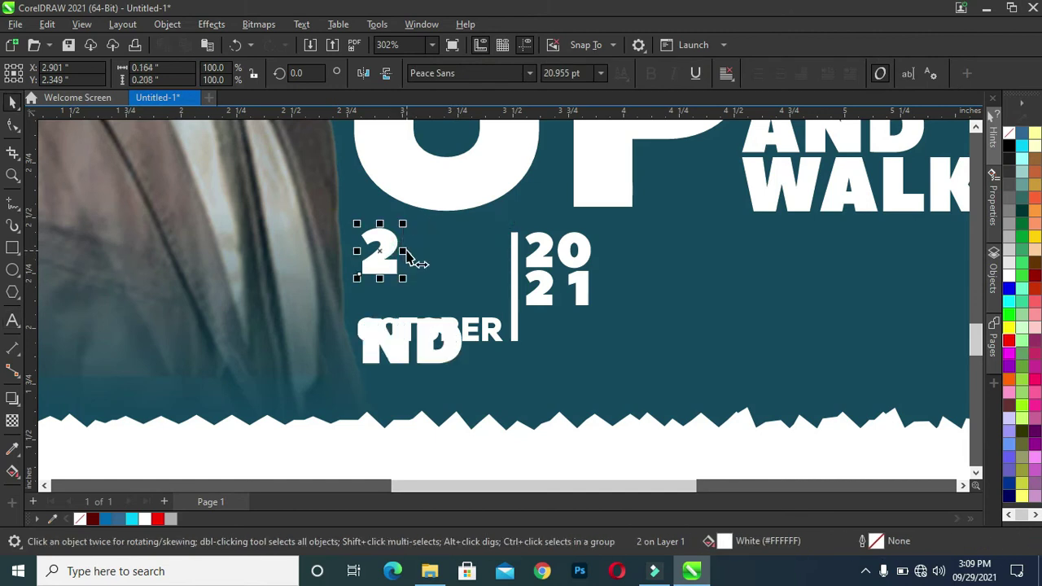
drag(402, 278, 439, 328)
click(440, 351)
mouse_move(466, 367)
mouse_down()
mouse_move(394, 344)
mouse_move(477, 271)
mouse_up()
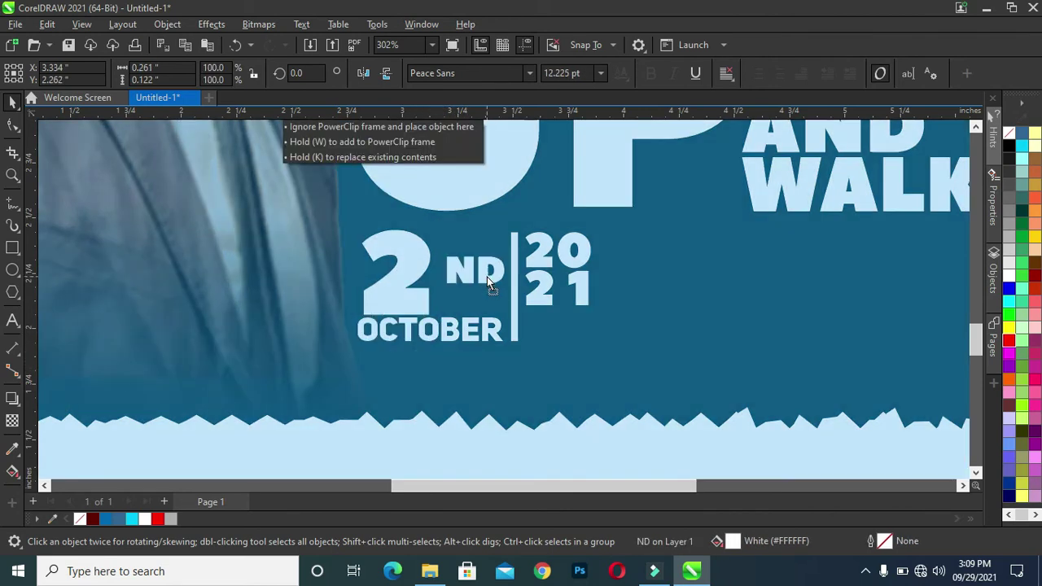
drag(473, 262, 474, 262)
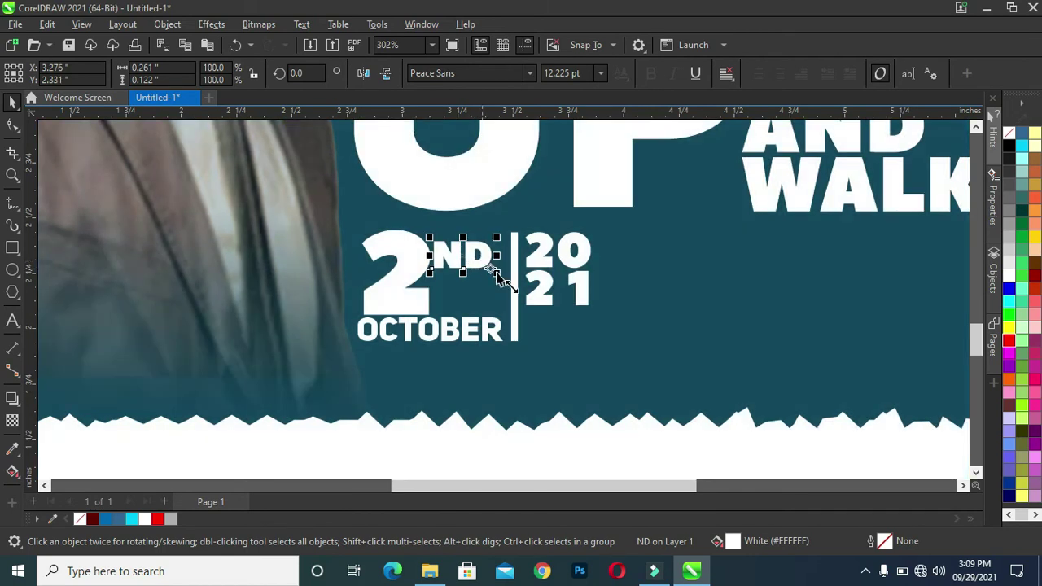
drag(496, 275, 514, 287)
Enlarge 2021 to about 23.4 pt and fit the whole page in view.
click(547, 255)
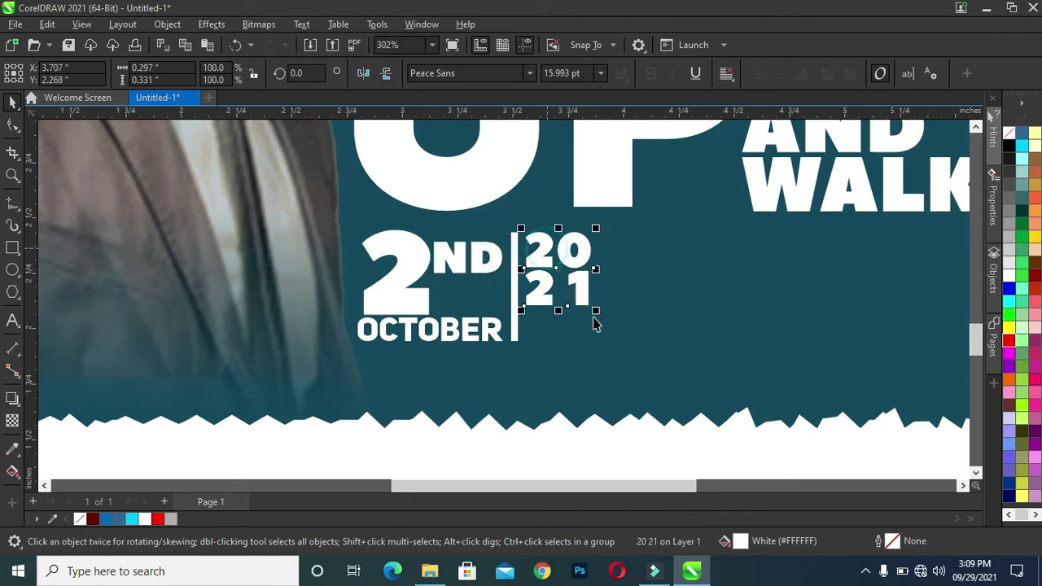
mouse_move(600, 314)
mouse_down()
mouse_move(628, 371)
mouse_move(622, 321)
mouse_up()
scroll(656, 302, down, 2)
scroll(658, 302, down, 3)
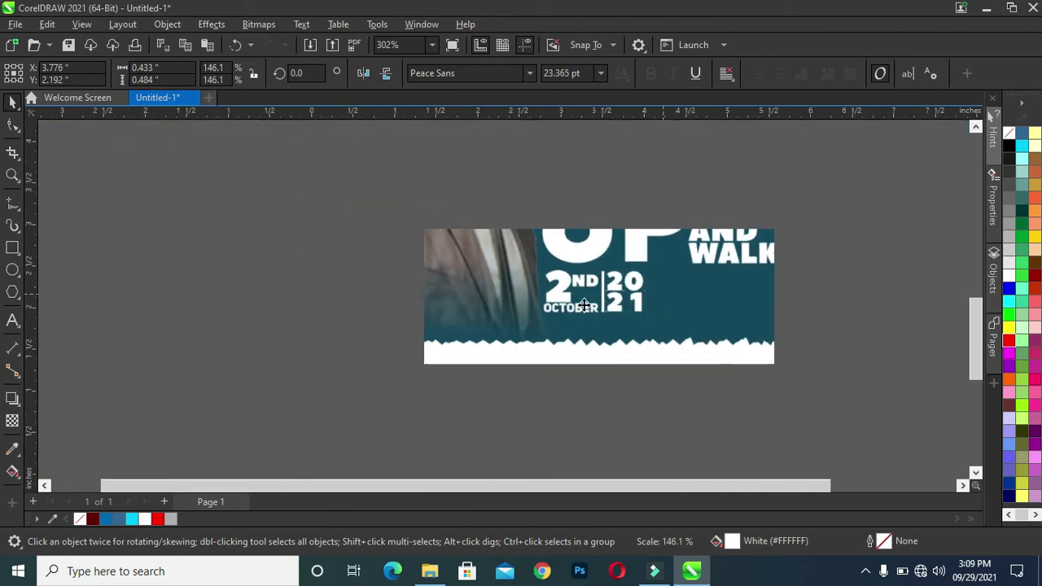
click(332, 328)
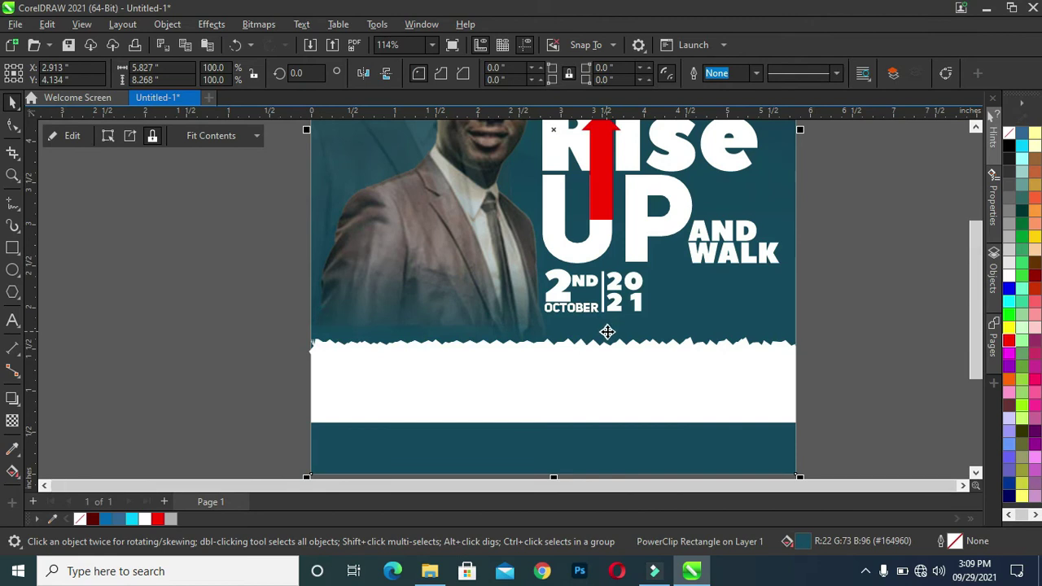
key(shift+F4)
click(732, 350)
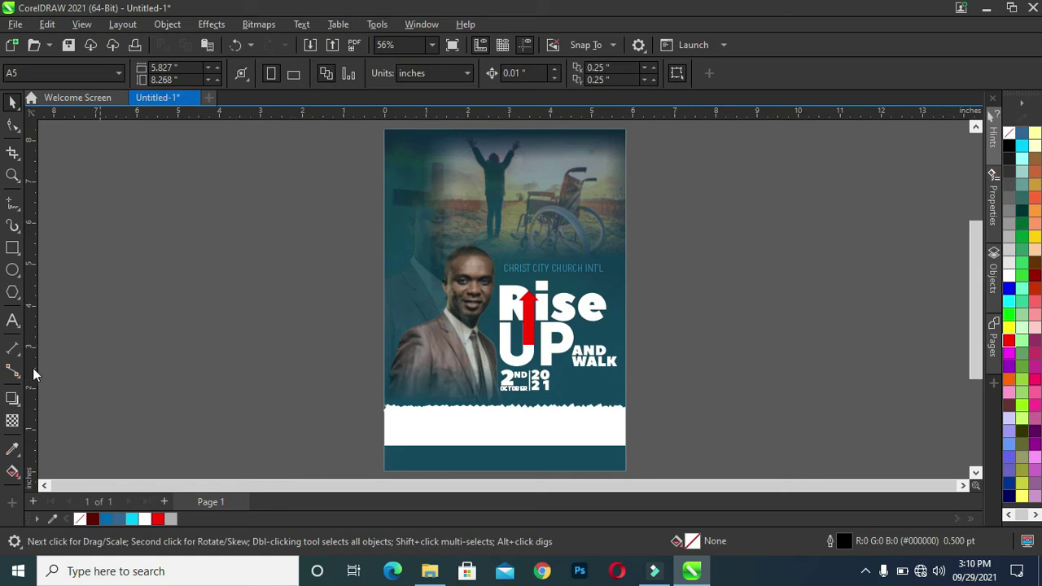
click(11, 318)
Type a 'Location:' label and place a copy of CHRIST CITY CHURCH INT'L after it.
click(177, 274)
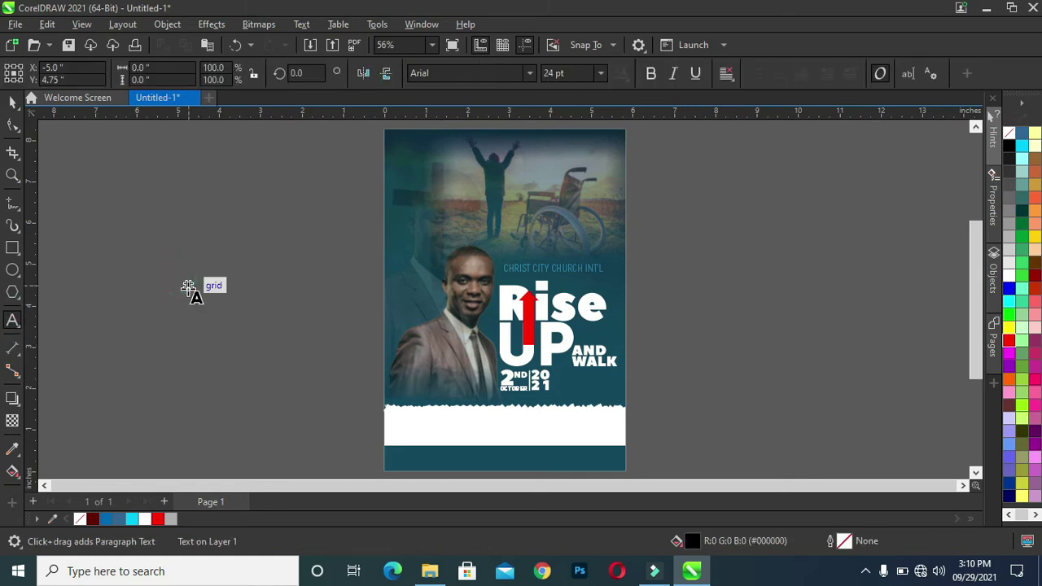
text(Location:)
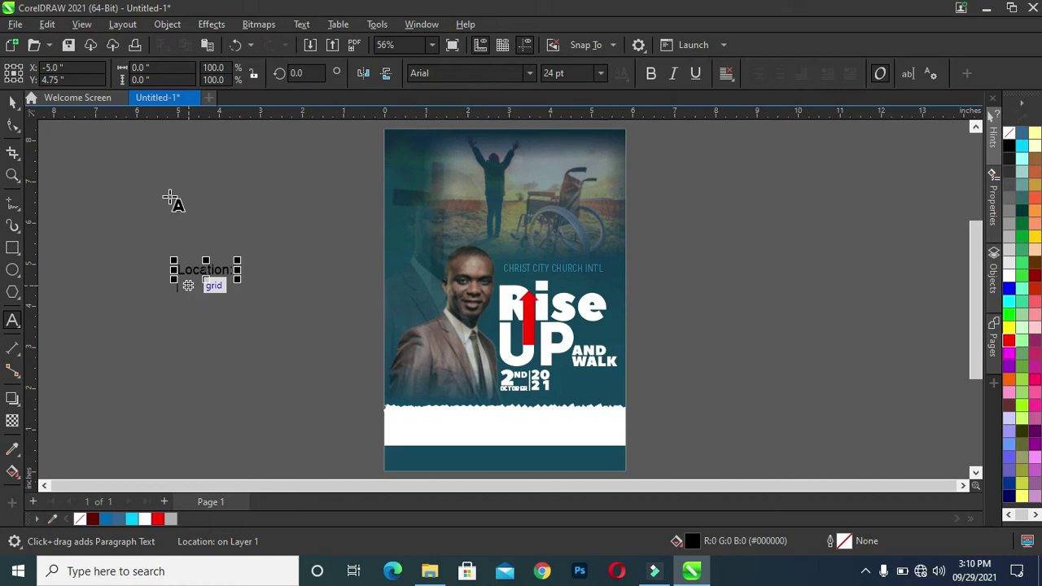
click(12, 102)
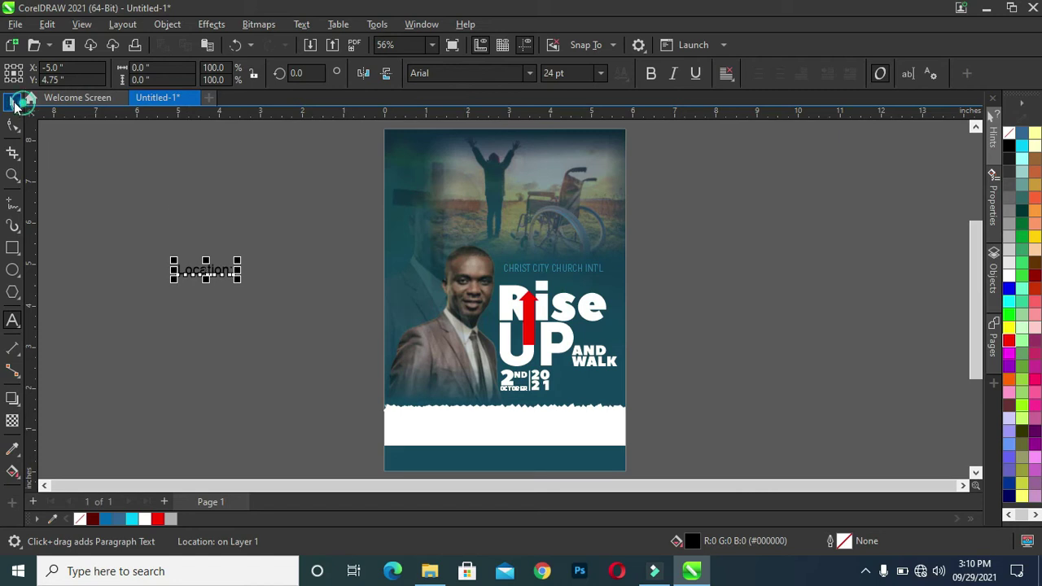
click(542, 272)
drag(541, 273, 270, 308)
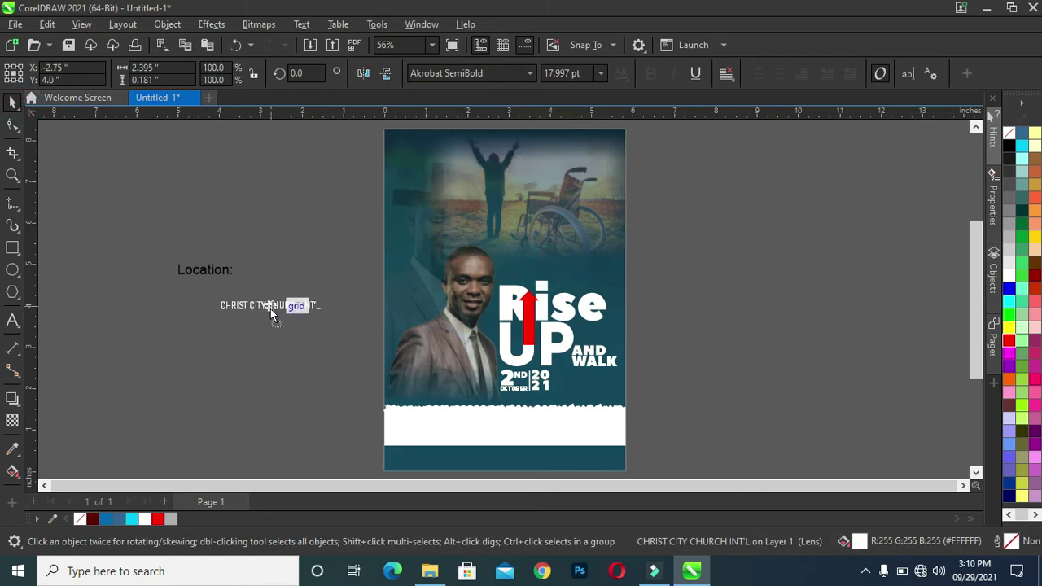
scroll(252, 323, up, 1)
scroll(260, 298, up, 1)
mouse_move(260, 297)
mouse_down()
mouse_move(196, 279)
mouse_move(192, 266)
mouse_up()
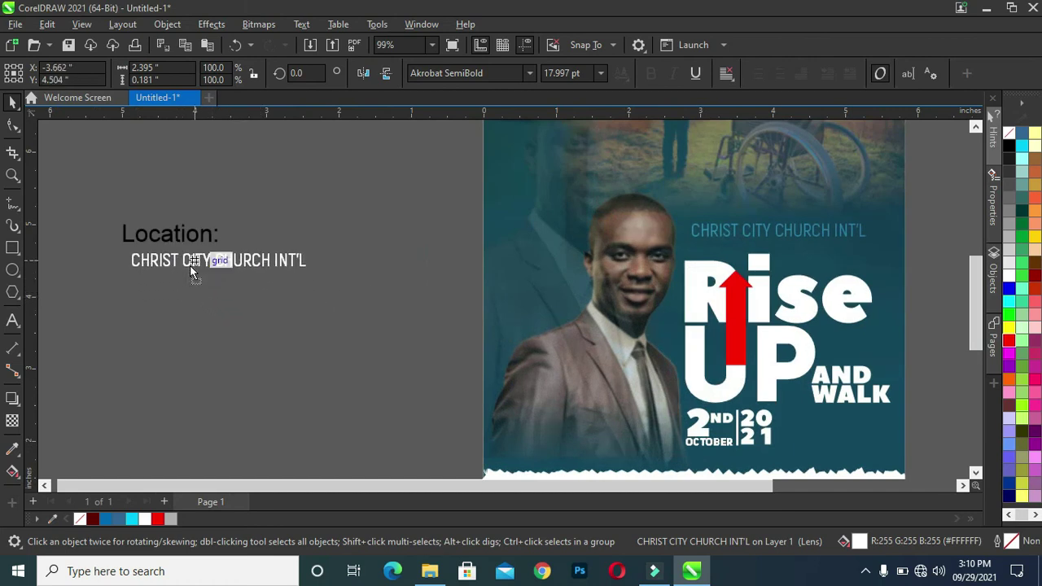
drag(190, 264, 307, 248)
Move the Location: line together onto the flyer's white band.
scroll(379, 201, up, 1)
drag(106, 138, 509, 232)
scroll(489, 224, down, 2)
scroll(454, 228, down, 1)
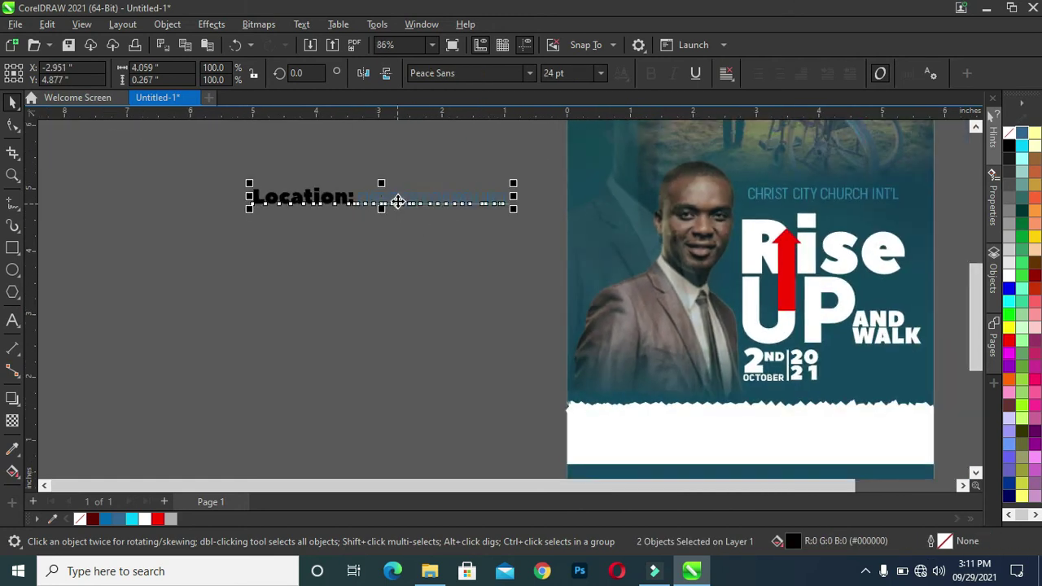
drag(397, 201, 753, 431)
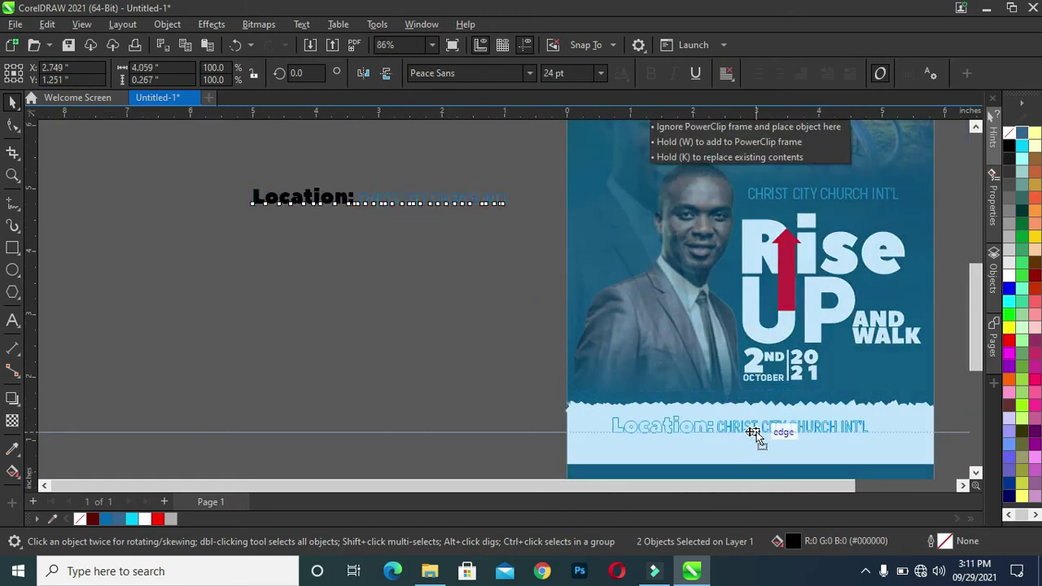
drag(753, 431, 742, 432)
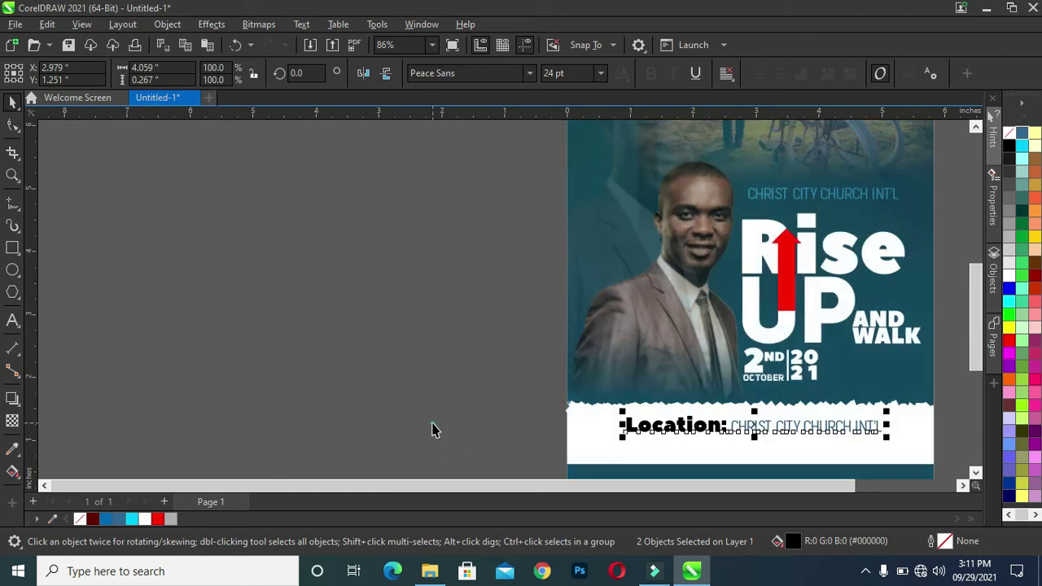
Colour the Location: label dark blue and drag a copy of the church name below.
click(637, 438)
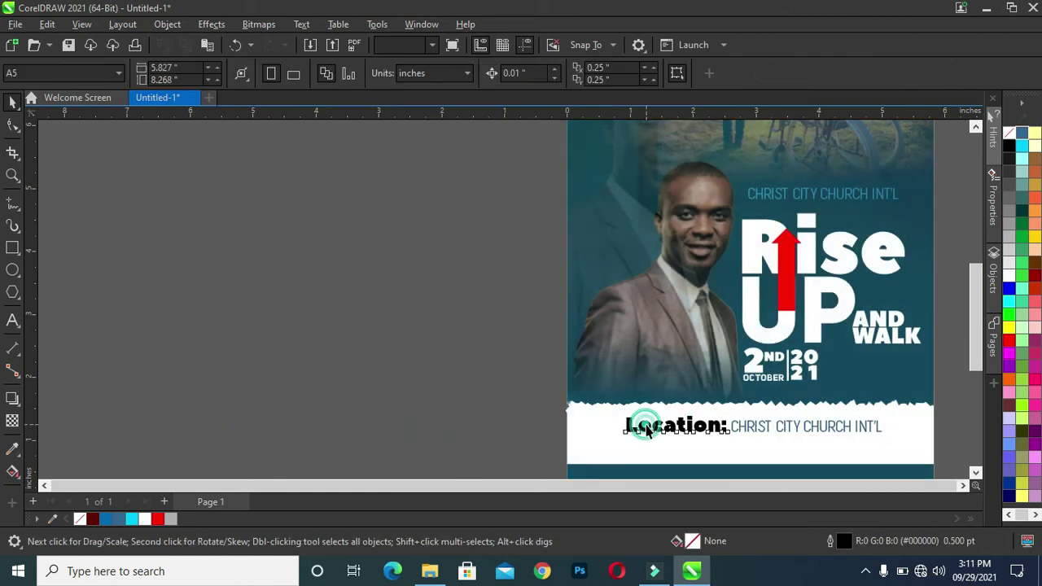
click(117, 519)
click(128, 461)
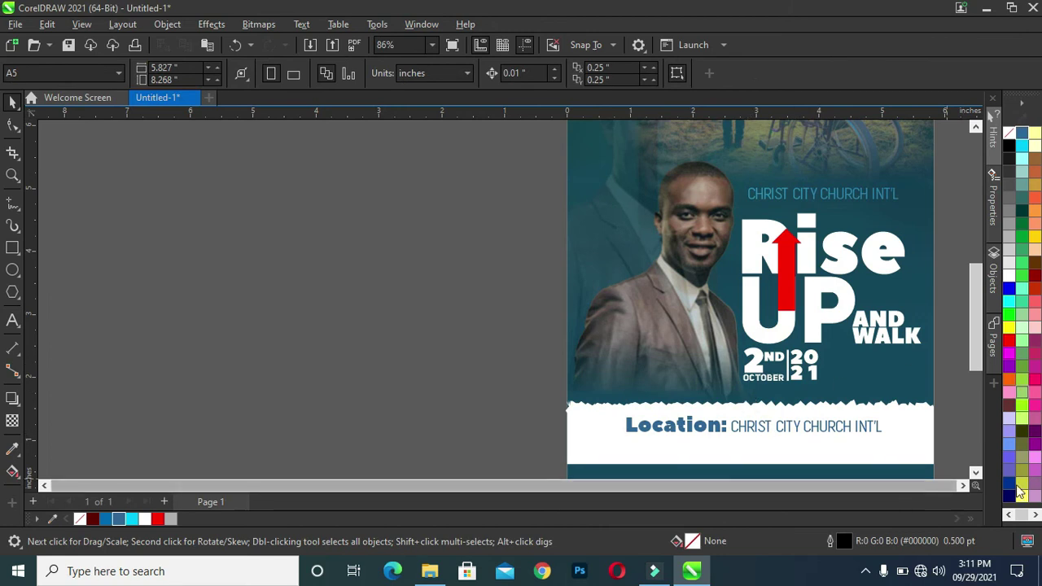
click(964, 485)
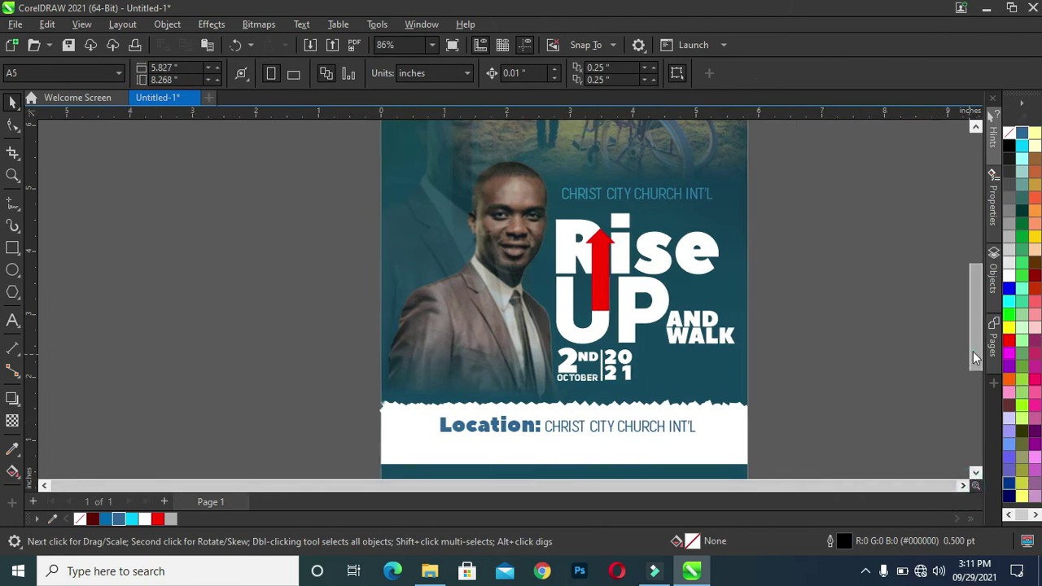
drag(973, 351, 975, 377)
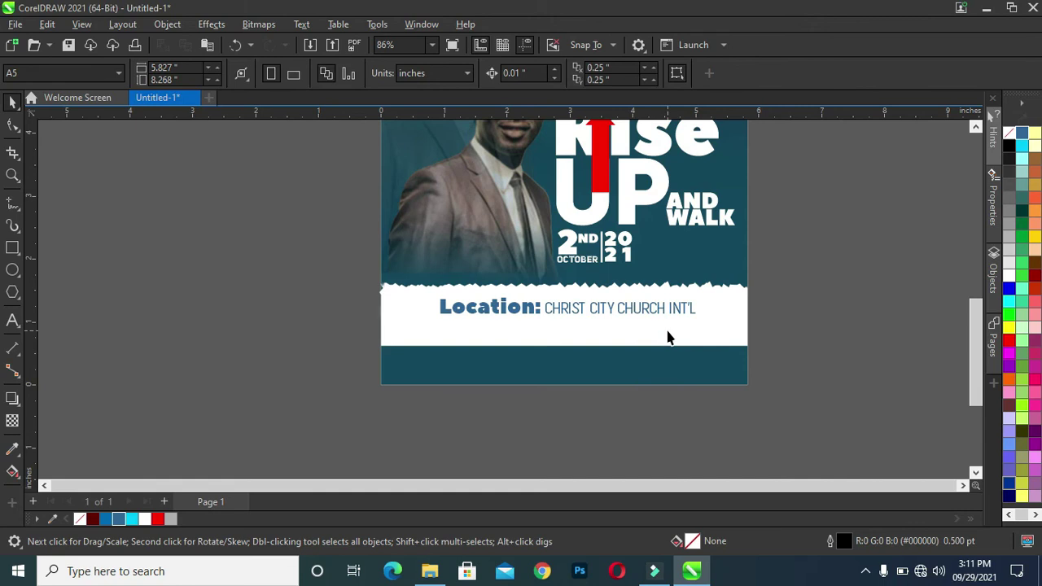
scroll(636, 320, up, 1)
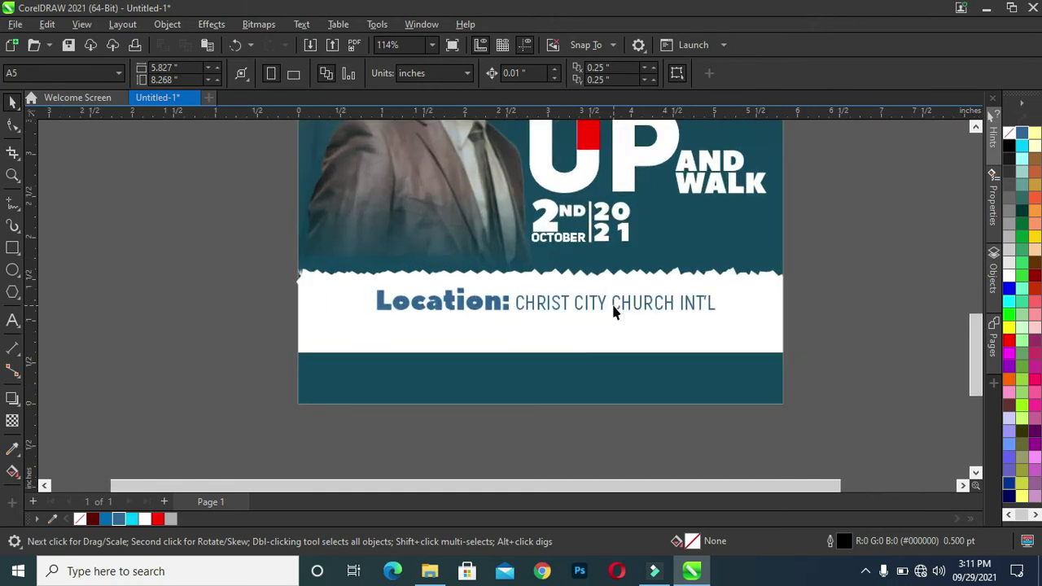
scroll(606, 307, up, 1)
drag(601, 308, 605, 334)
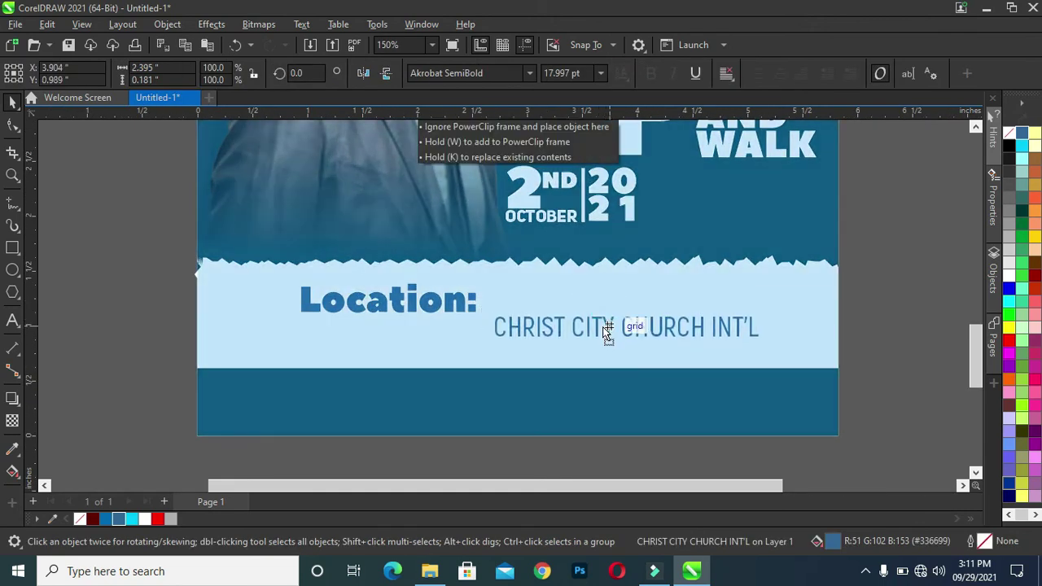
Replace the copied line's text with the Abuja Nigeria address.
right_click(605, 327)
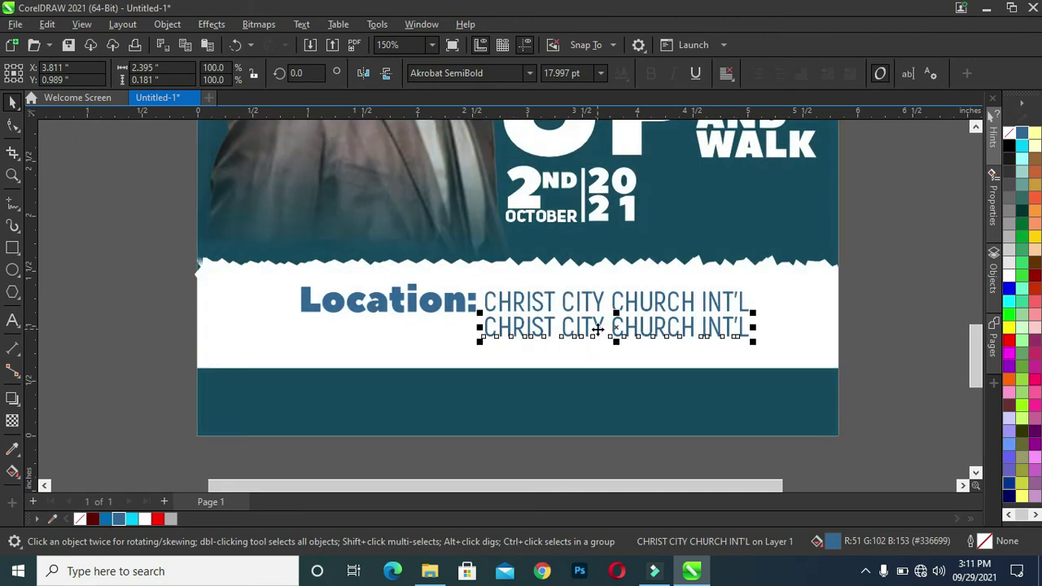
double_click(597, 329)
key(ctrl+a)
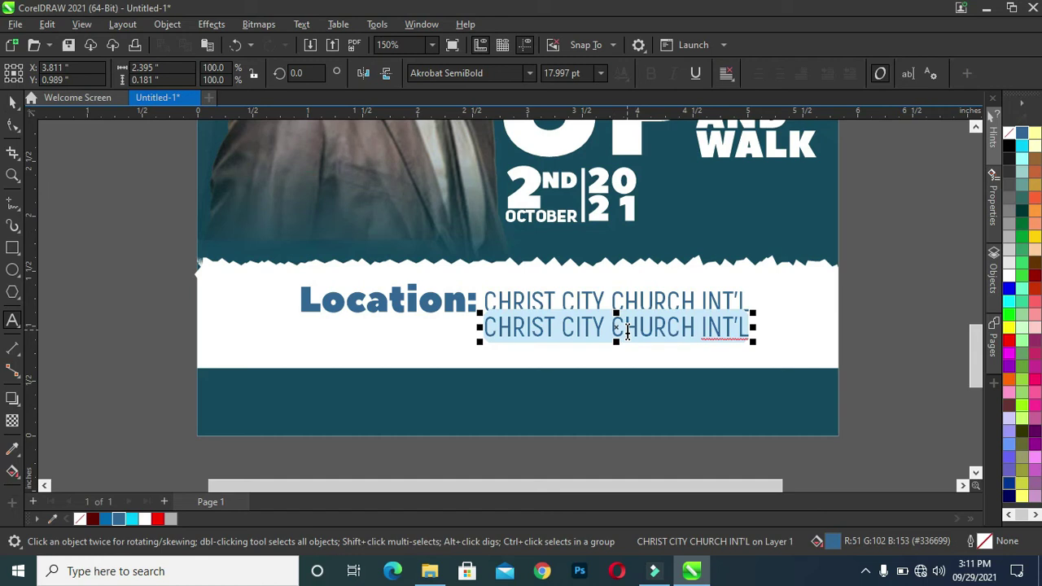
text(abuja)
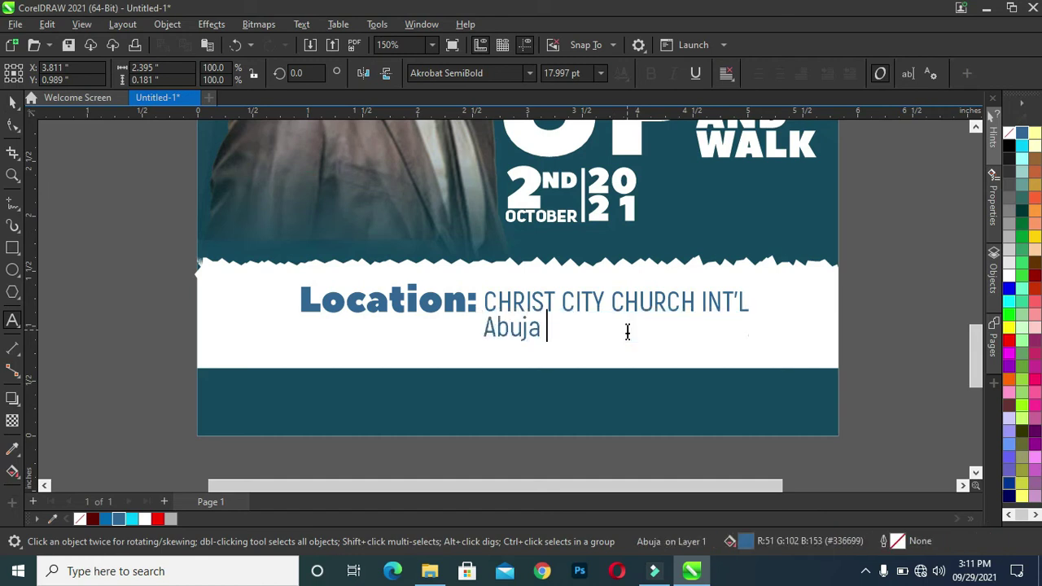
text( Nigeria)
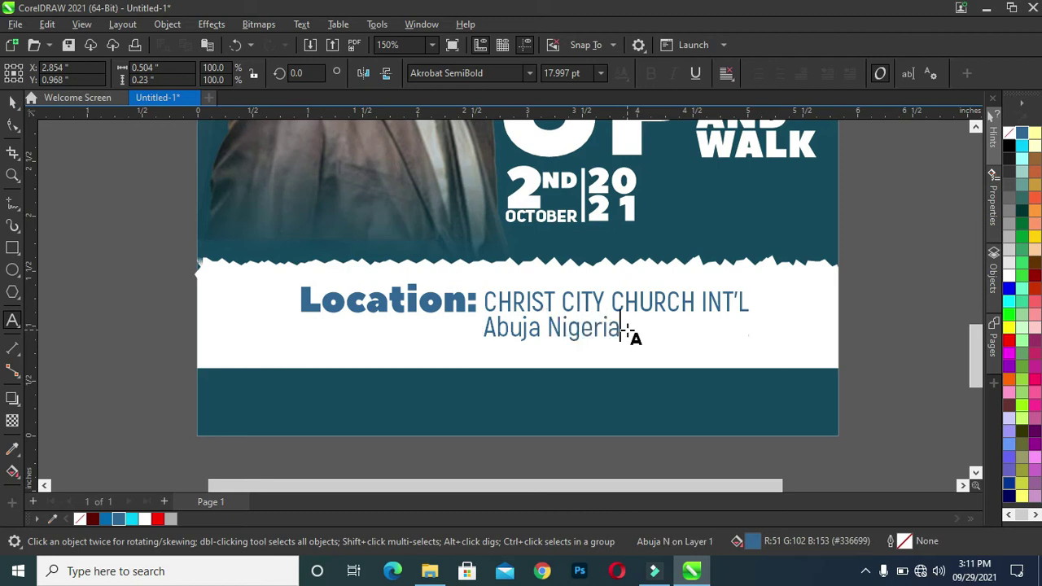
key(ctrl+space)
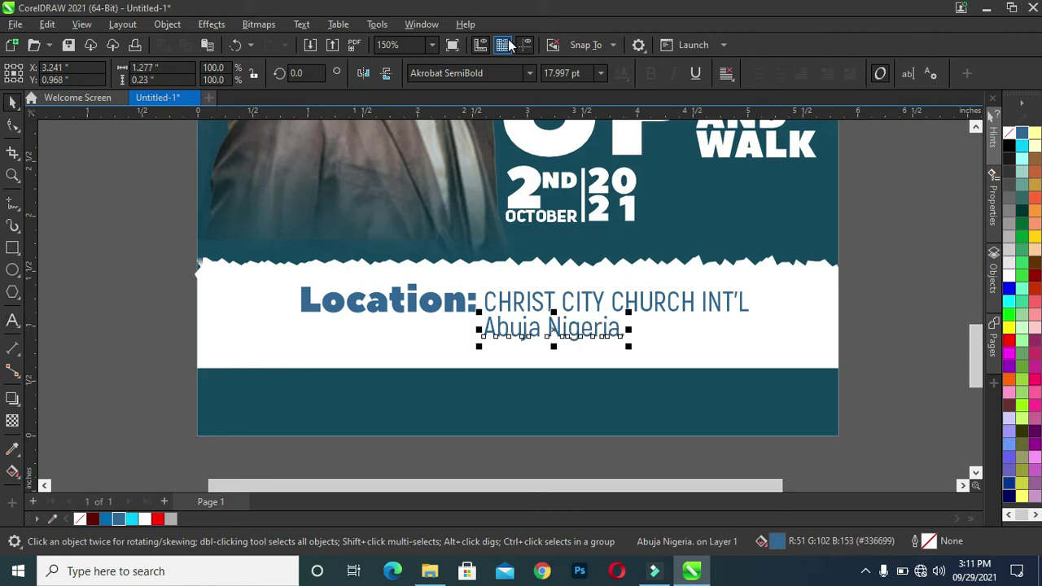
Convert the address line to UPPERCASE with Text > Change Case.
click(303, 24)
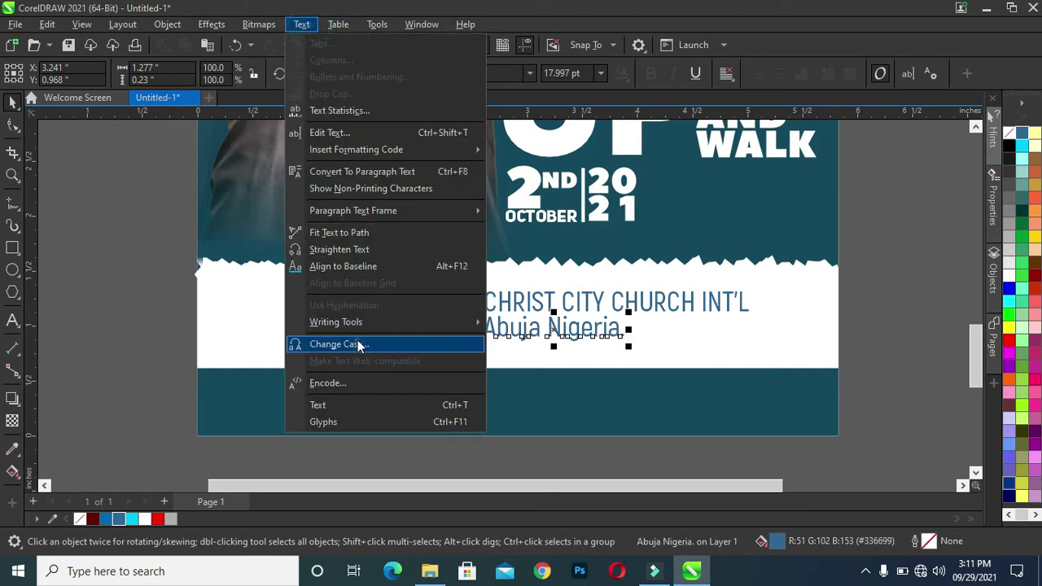
click(355, 342)
click(487, 269)
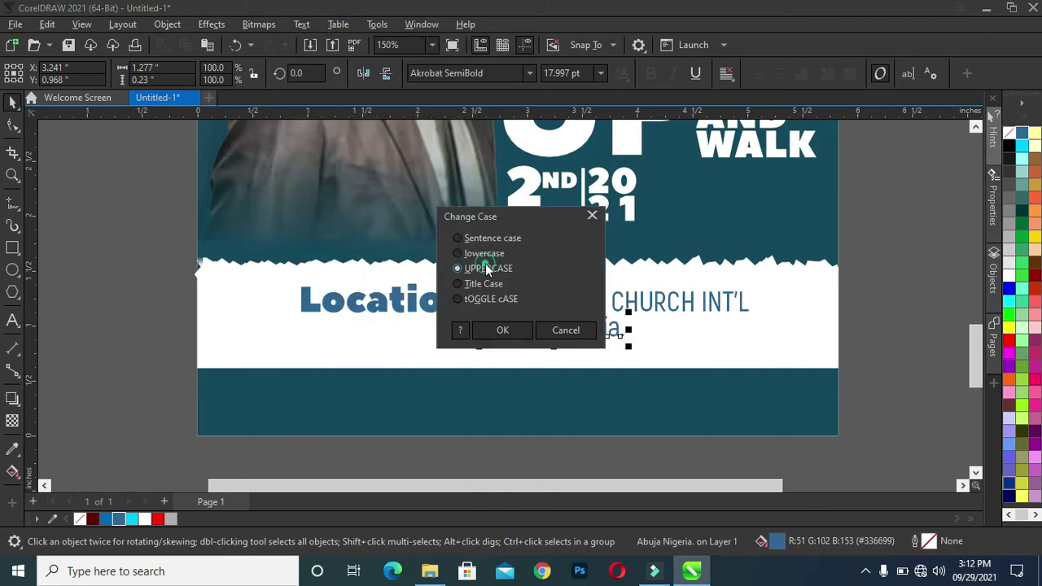
click(503, 330)
click(89, 186)
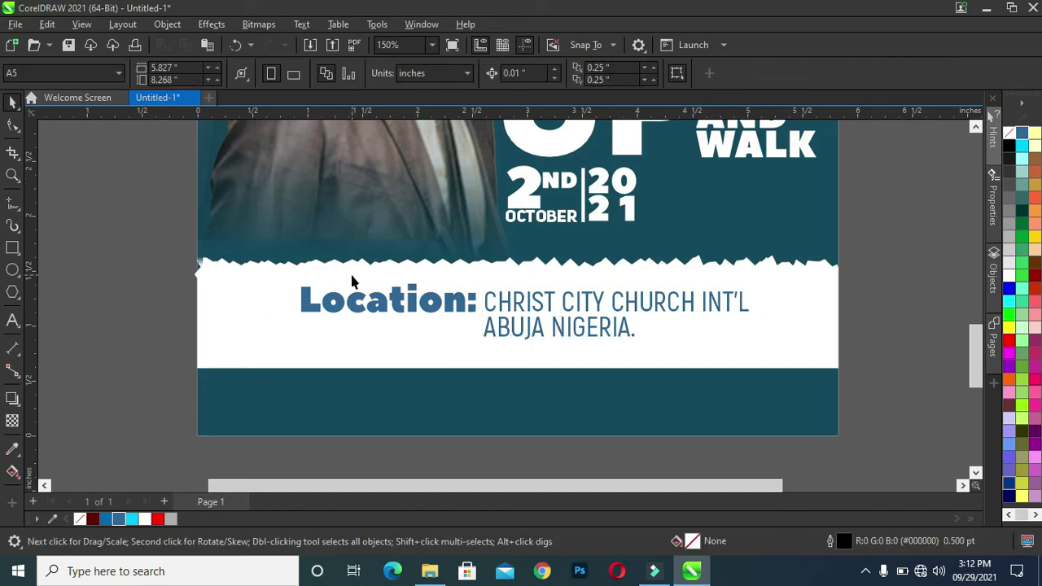
click(12, 321)
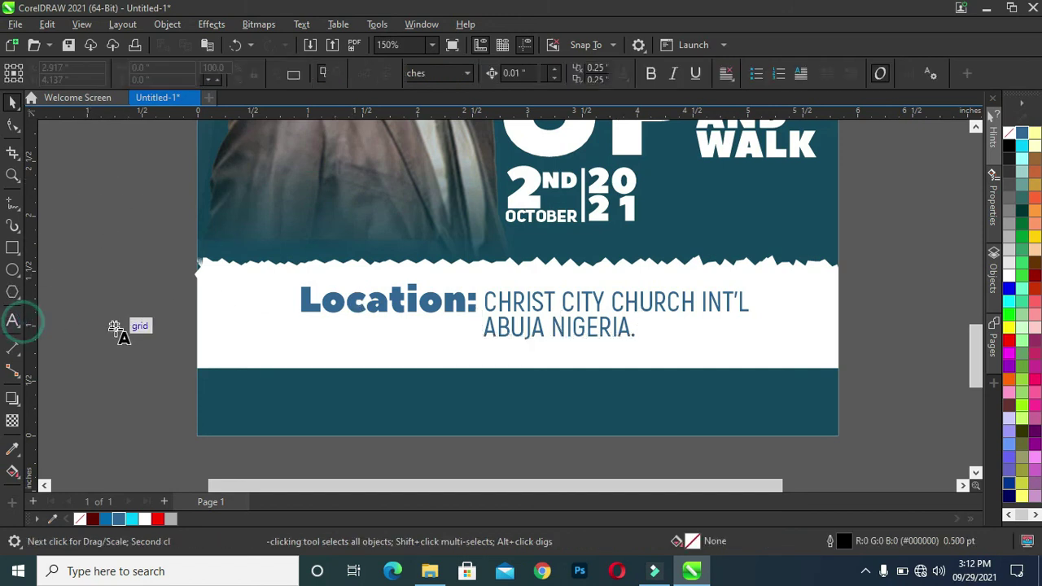
Paste 'Come your time for healing is now!' into the bottom teal band in white.
click(363, 397)
key(ctrl+v)
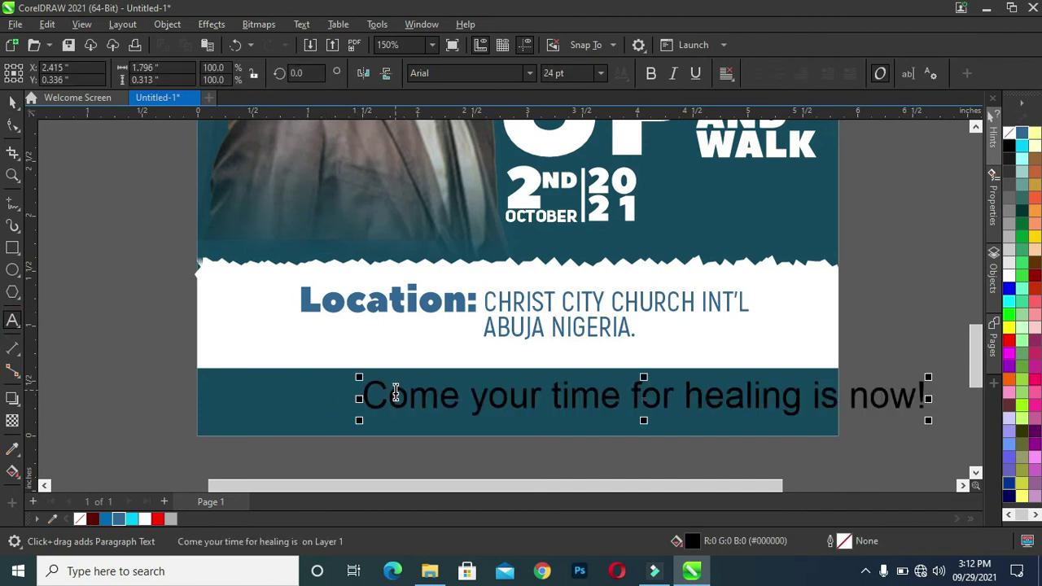
click(12, 104)
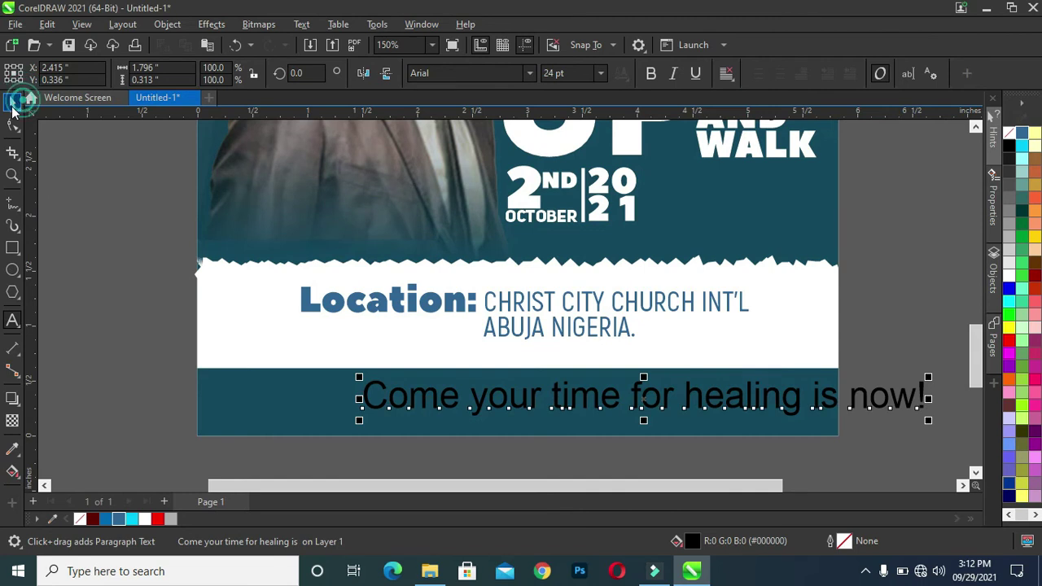
click(145, 520)
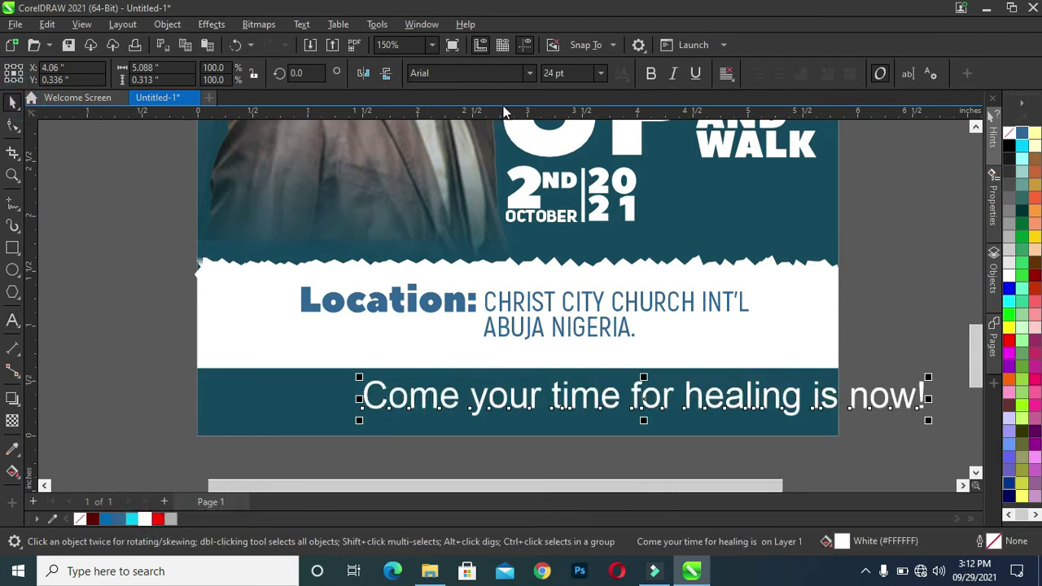
Set the footer to Akrobat SemiBold, then reposition and shrink it within the band.
click(529, 72)
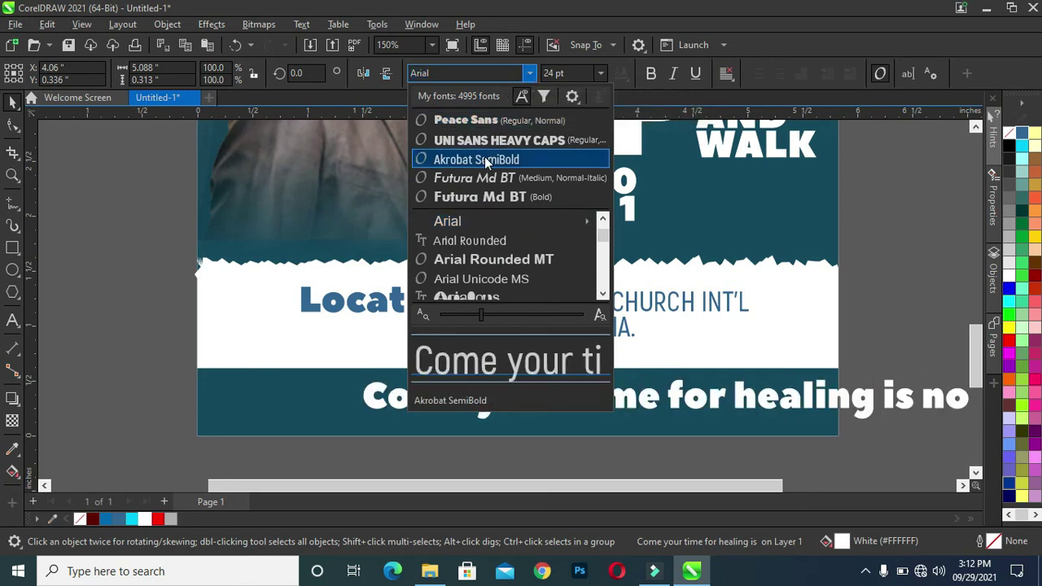
click(485, 159)
drag(610, 390, 516, 409)
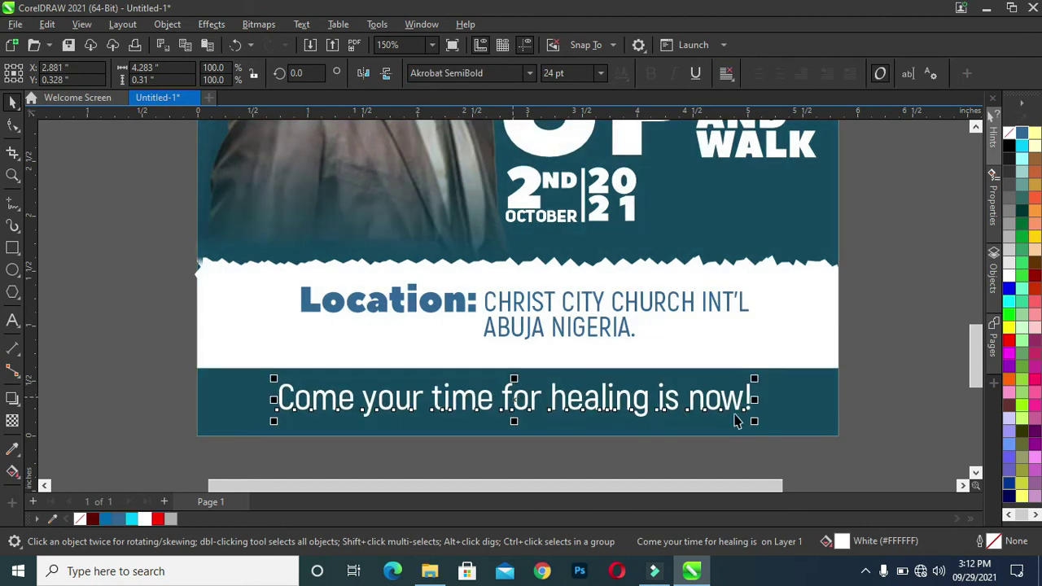
drag(754, 426, 668, 419)
shift+click(717, 416)
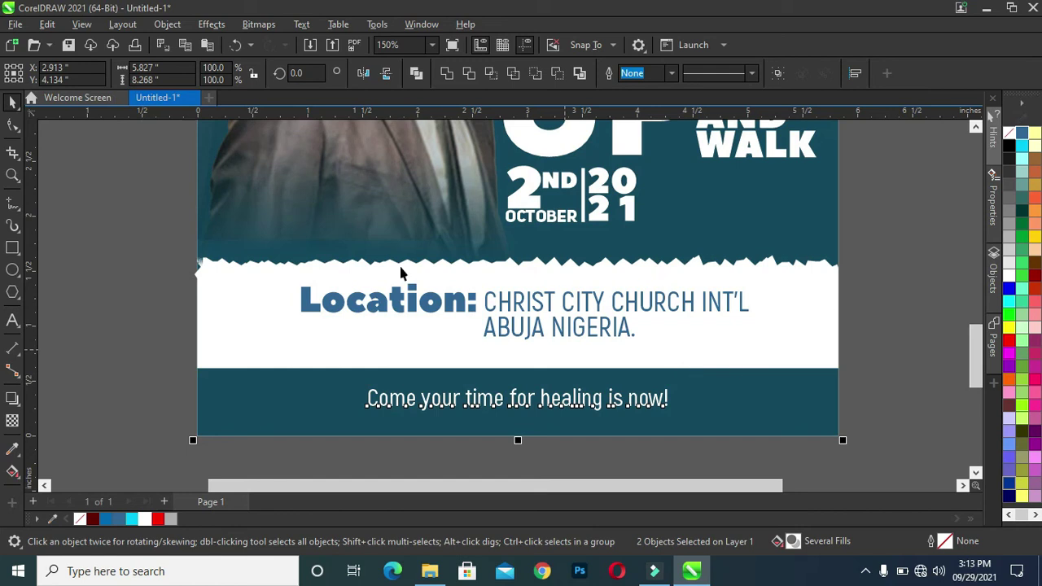
Stretch the white Location banner wider than the page edges.
click(50, 374)
scroll(475, 349, down, 1)
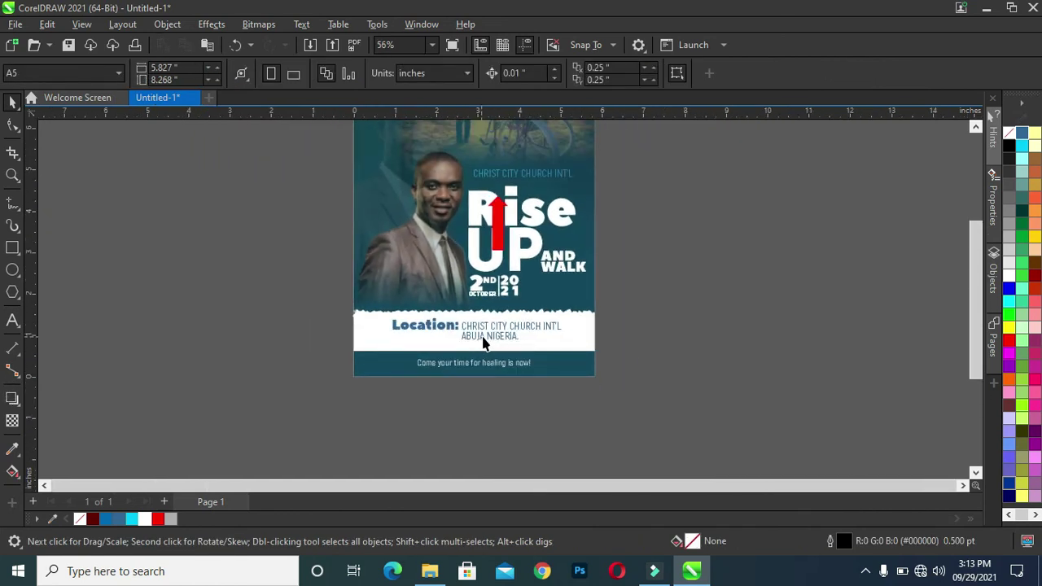
scroll(407, 349, down, 1)
click(399, 433)
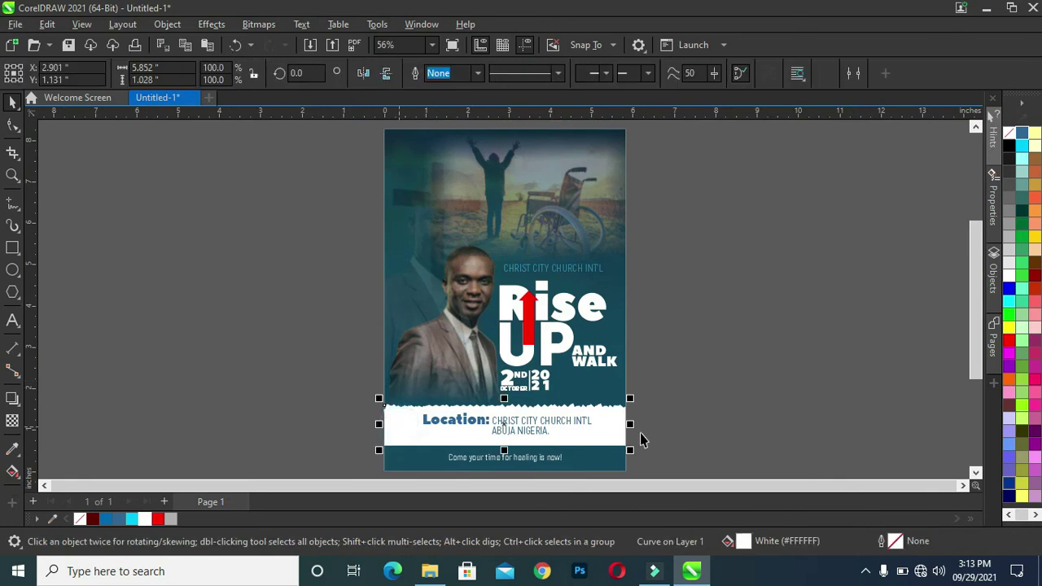
click(631, 450)
drag(627, 425, 673, 425)
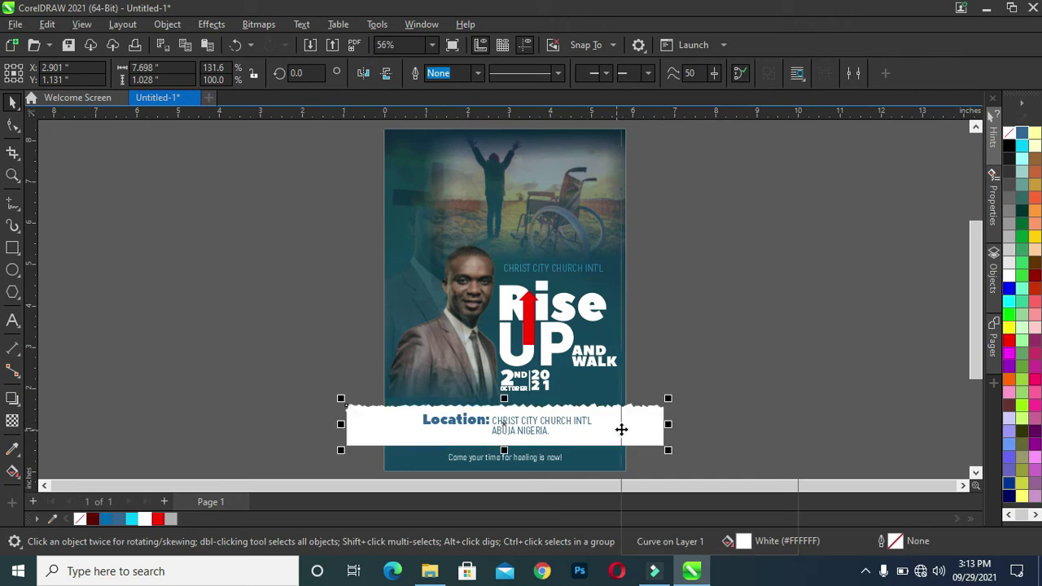
PowerClip the stretched banner inside the page background.
right_click(622, 429)
click(676, 289)
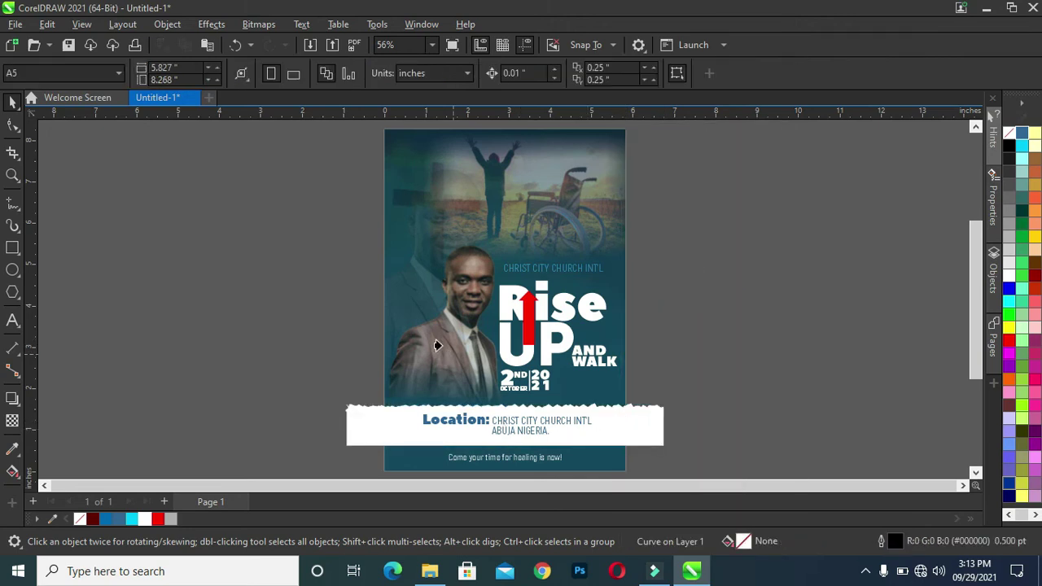
click(387, 292)
drag(969, 345, 969, 327)
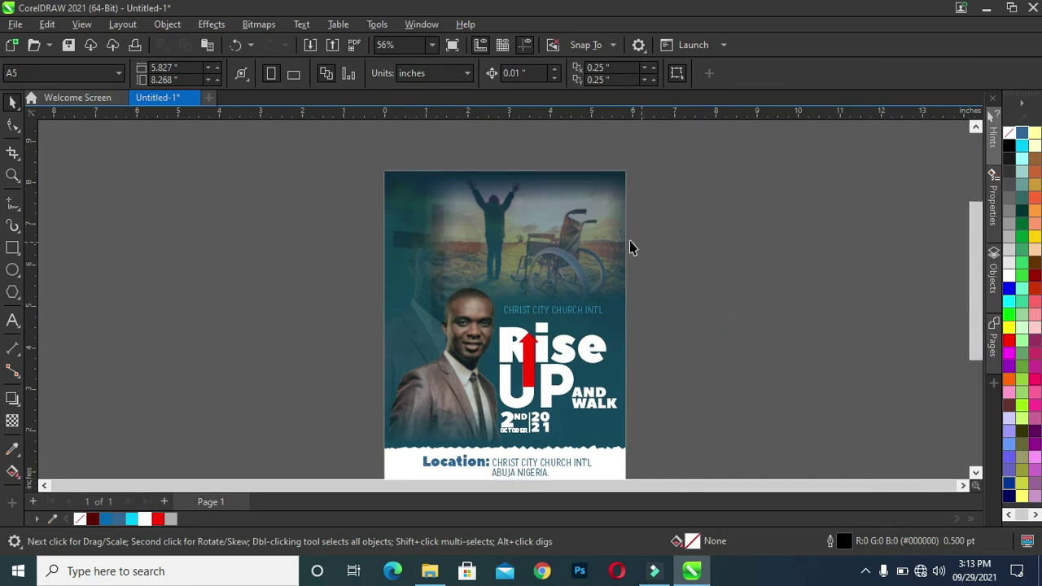
Move the top wheelchair photo slightly to the right.
click(592, 243)
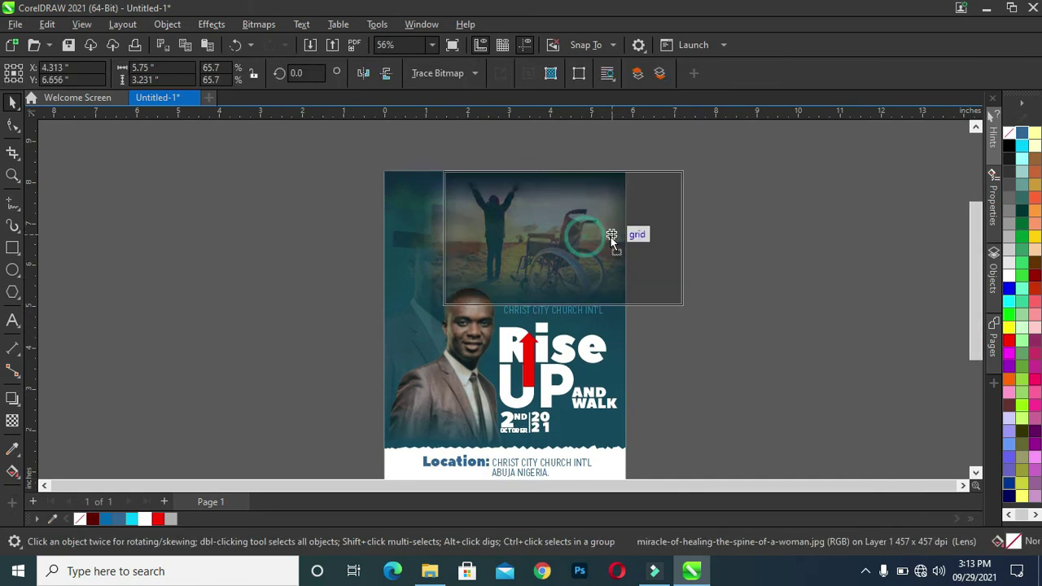
drag(582, 233, 609, 233)
click(605, 234)
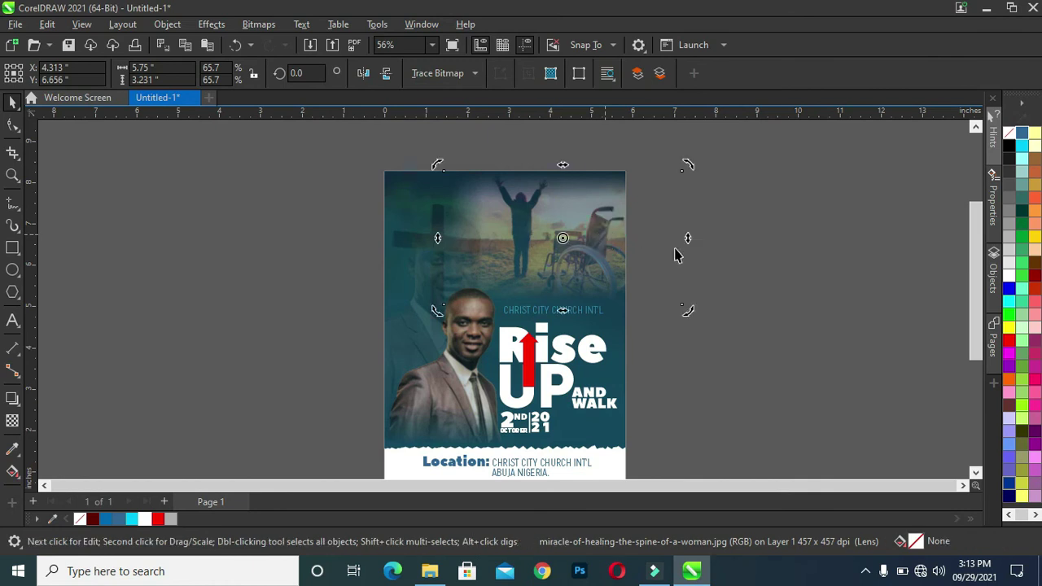
click(767, 343)
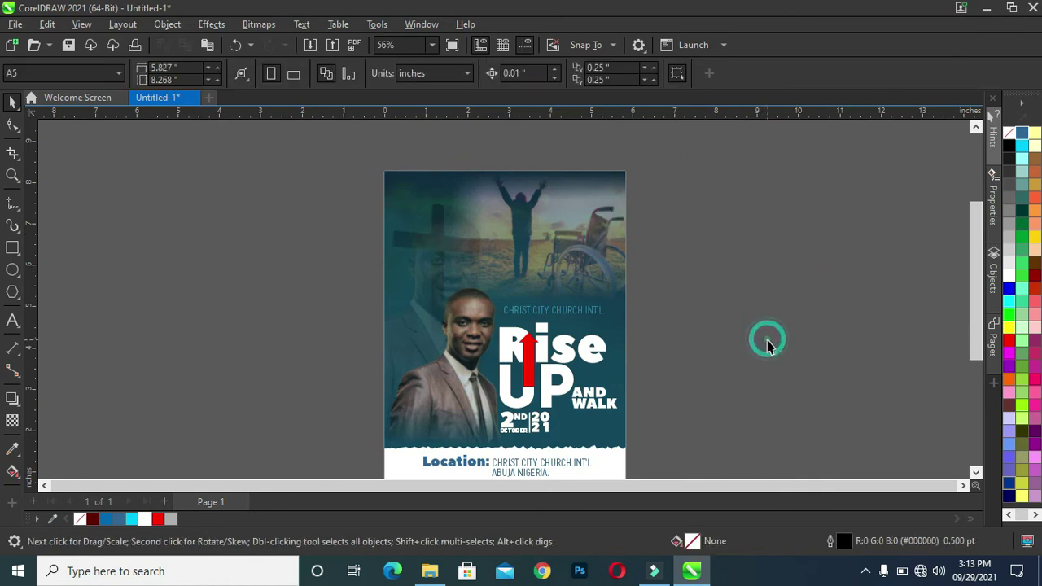
mouse_move(971, 310)
mouse_down()
mouse_move(974, 339)
mouse_move(968, 325)
mouse_up()
click(788, 335)
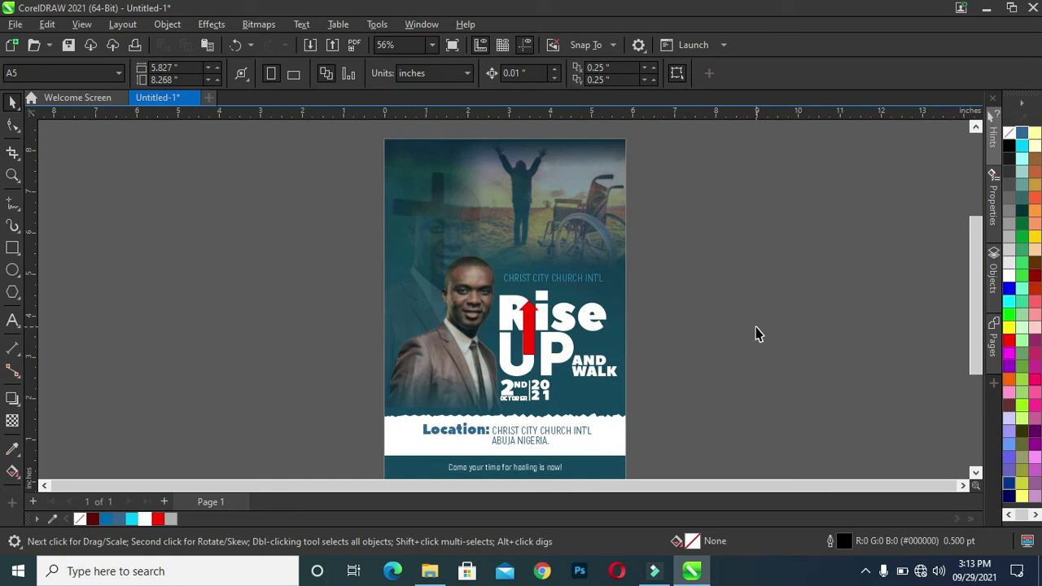
drag(973, 333, 975, 348)
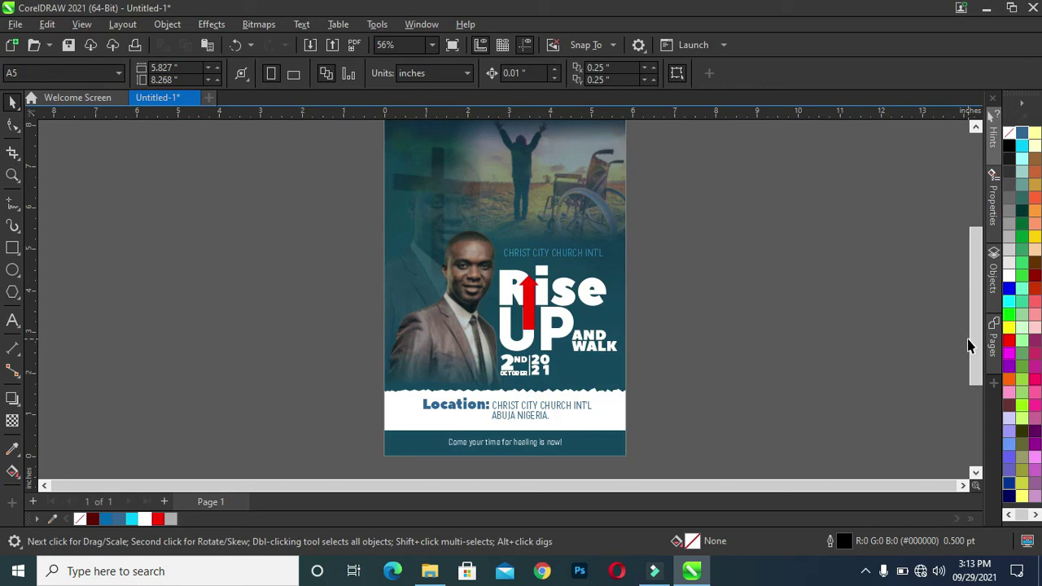
scroll(975, 283, up, 1)
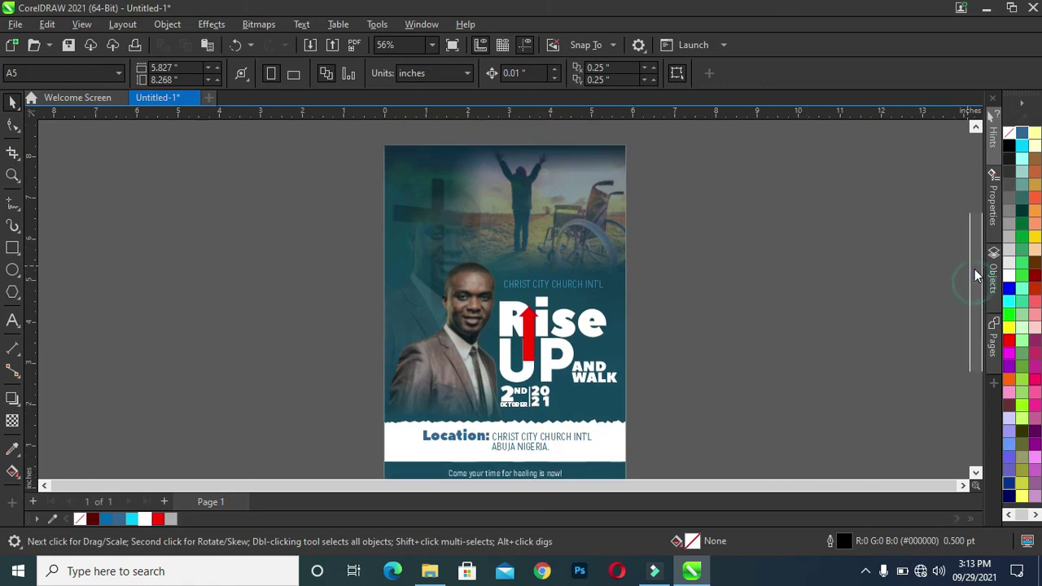
Nudge the CHRIST CITY CHURCH INT'L heading up, leaving more space above Rise UP.
click(561, 289)
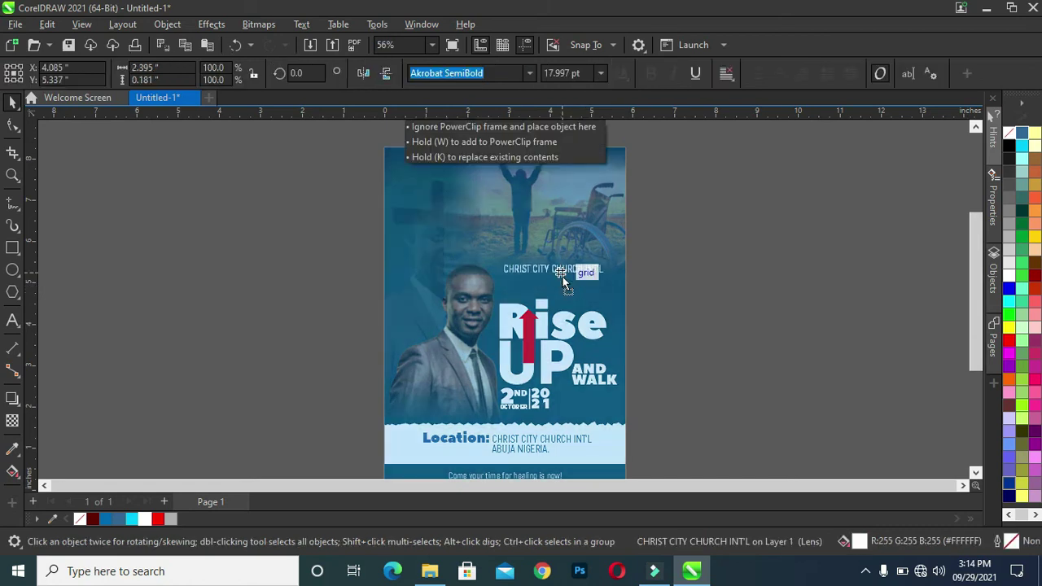
drag(562, 277, 582, 279)
click(745, 288)
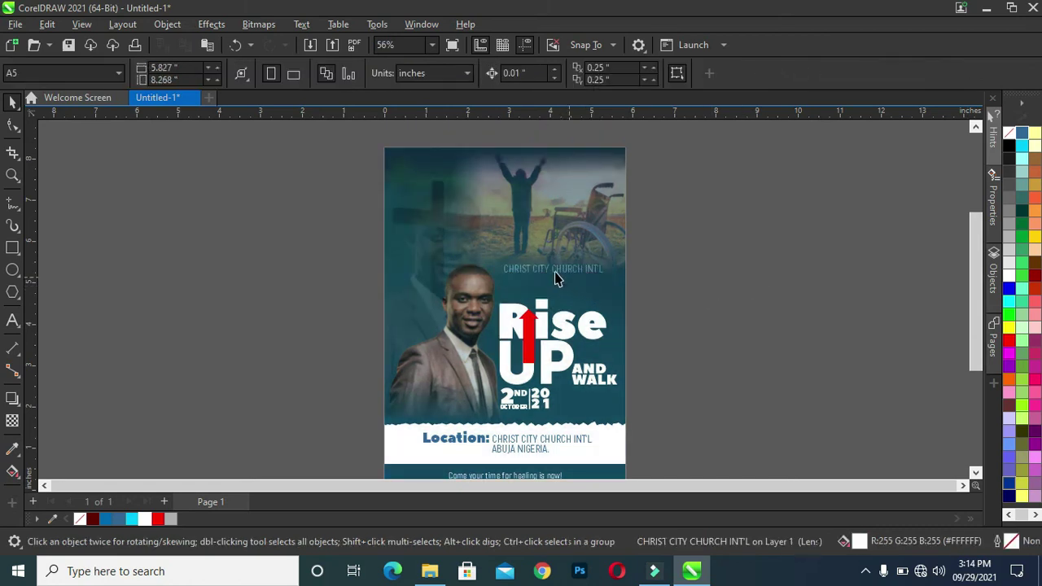
click(560, 271)
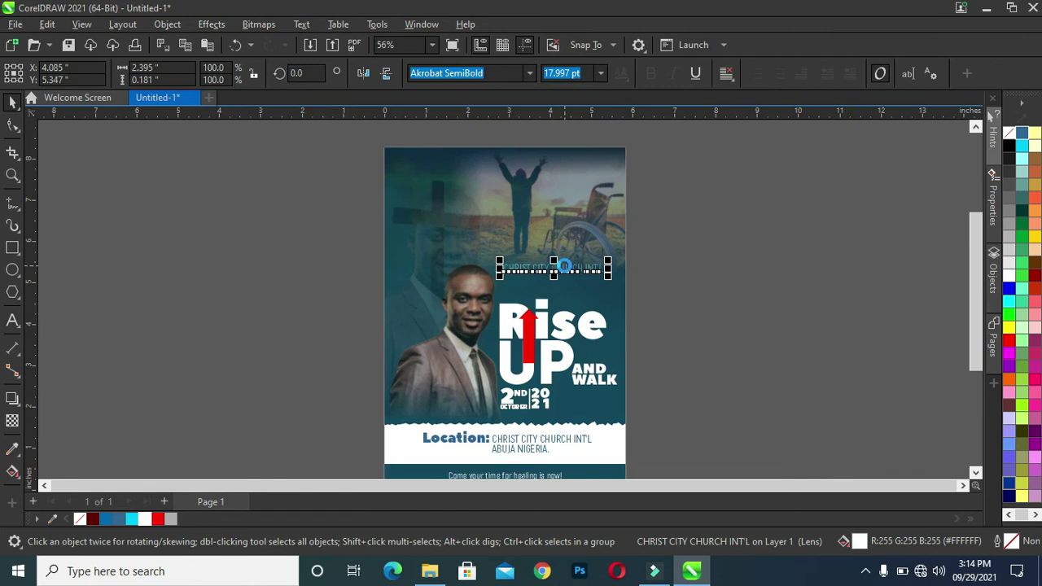
drag(564, 267, 564, 264)
click(706, 298)
scroll(676, 290, up, 2)
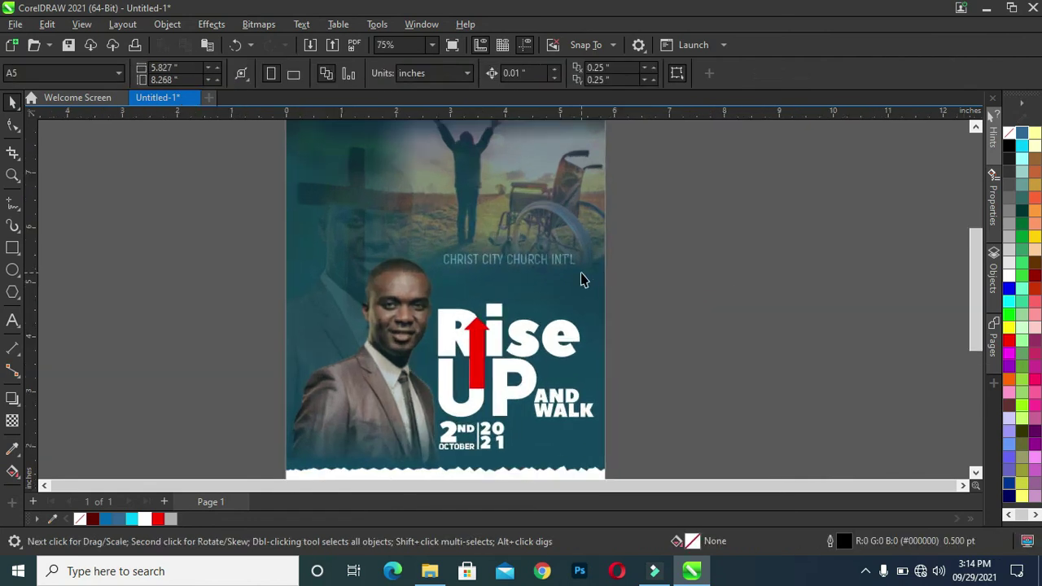
scroll(557, 277, up, 1)
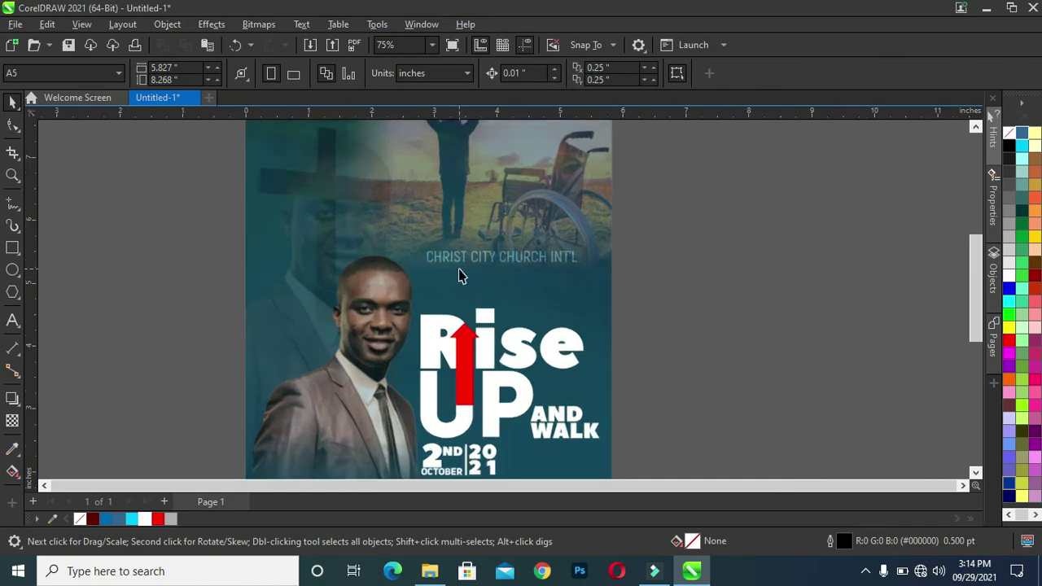
scroll(458, 274, up, 1)
scroll(463, 270, up, 1)
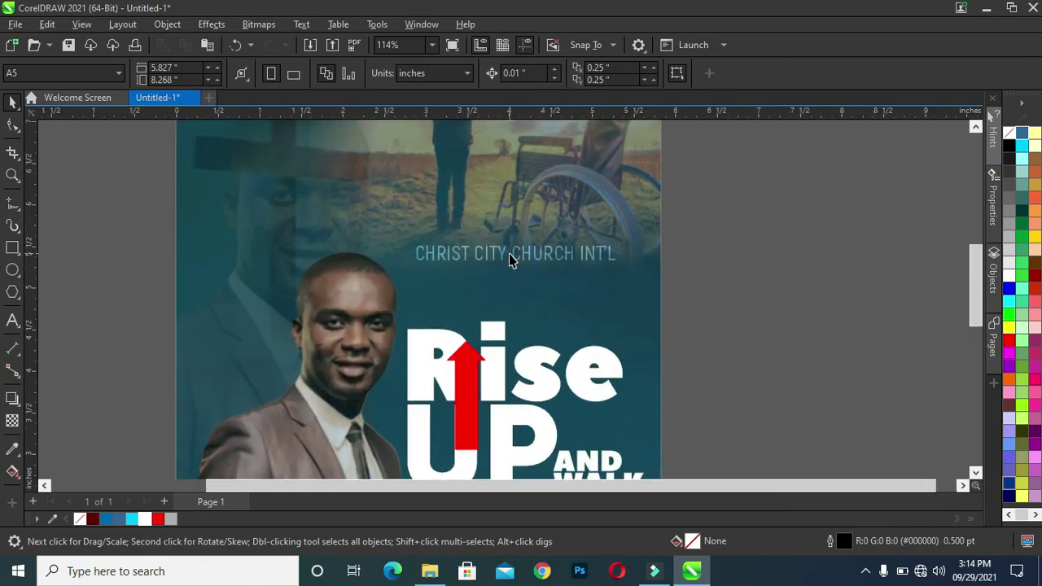
Type a 'Present:' label and set it in Akrobat SemiBold.
click(11, 322)
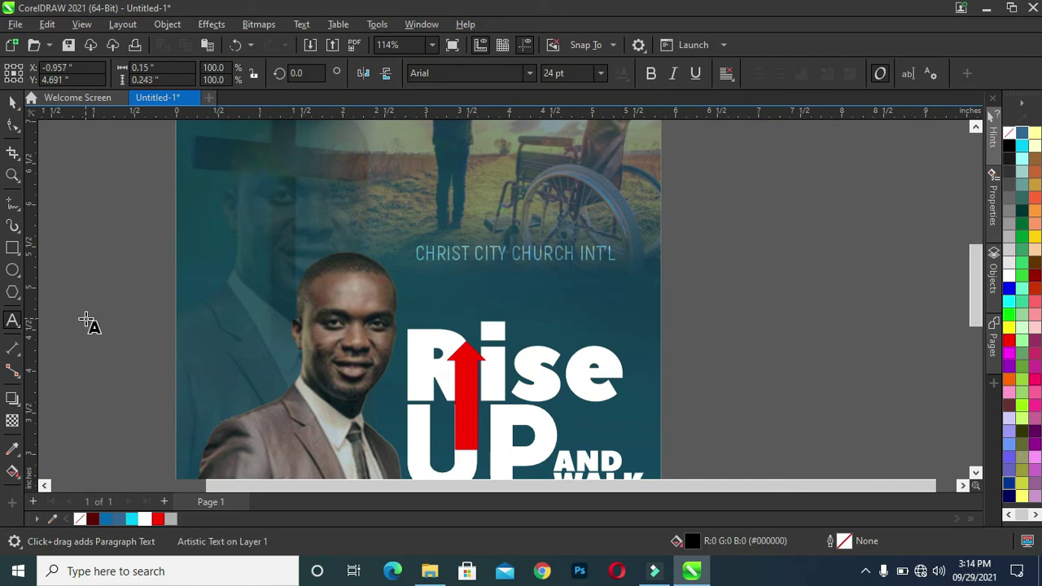
text(Present:)
click(12, 101)
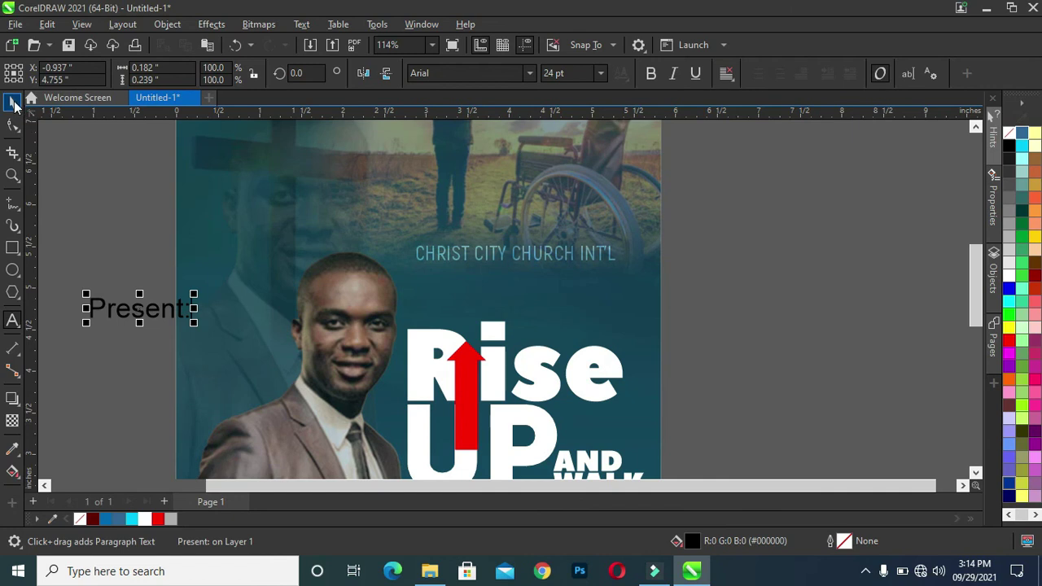
click(530, 74)
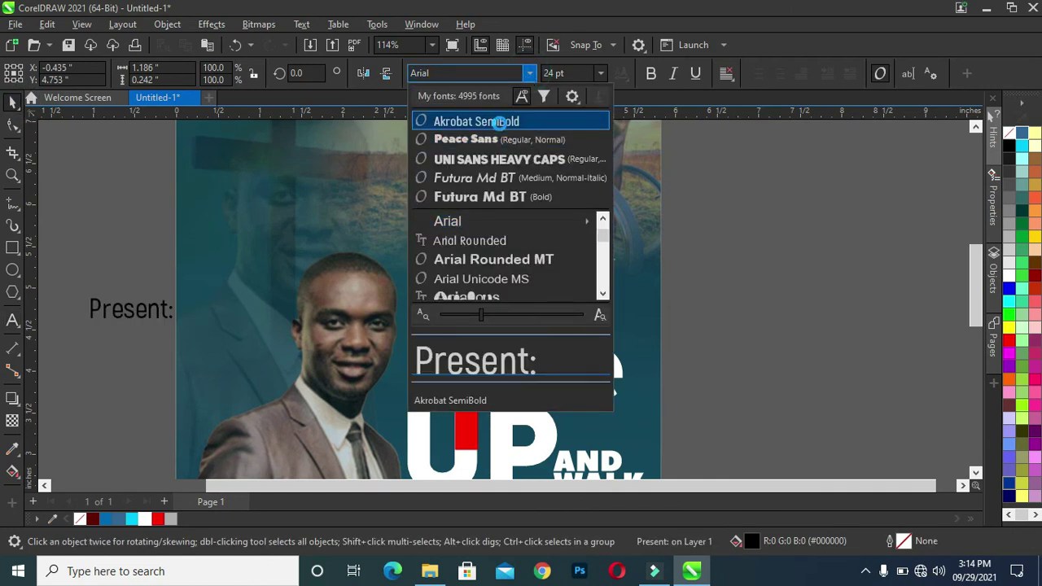
click(501, 122)
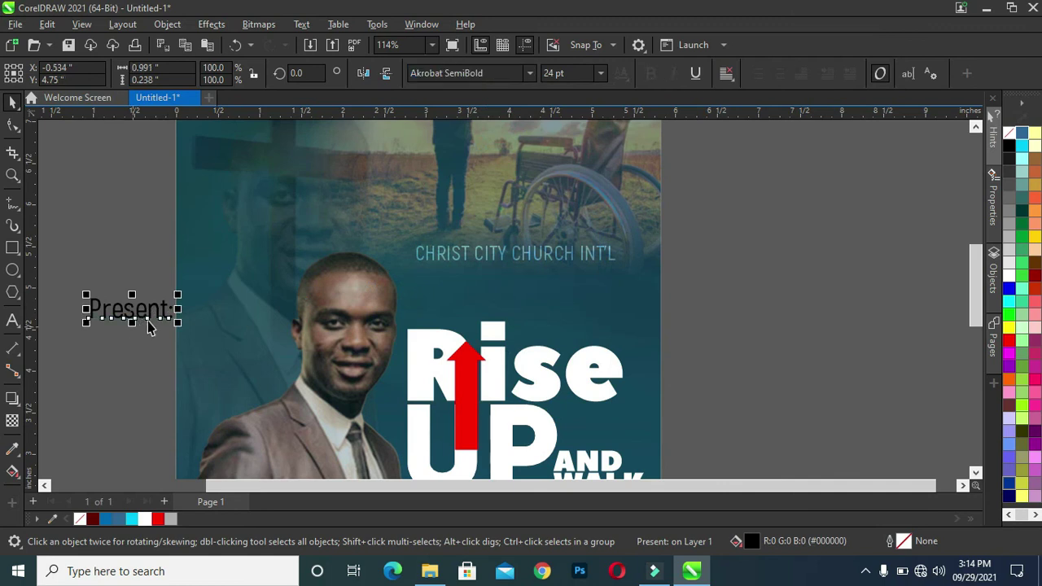
Shrink Present: to about 17 pt, place it under the church name, and colour it white.
drag(178, 322, 438, 308)
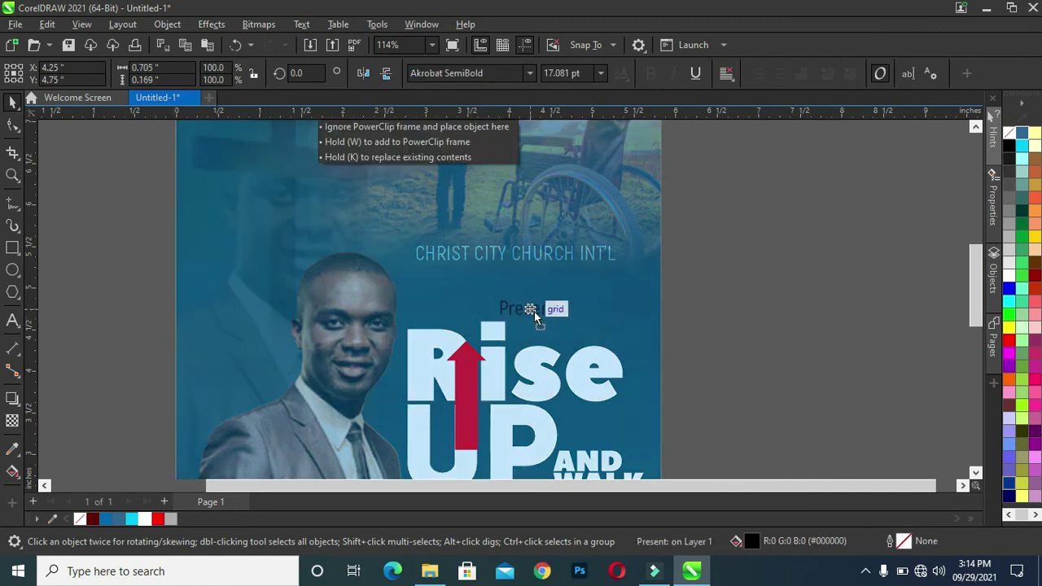
drag(437, 308, 518, 281)
click(146, 518)
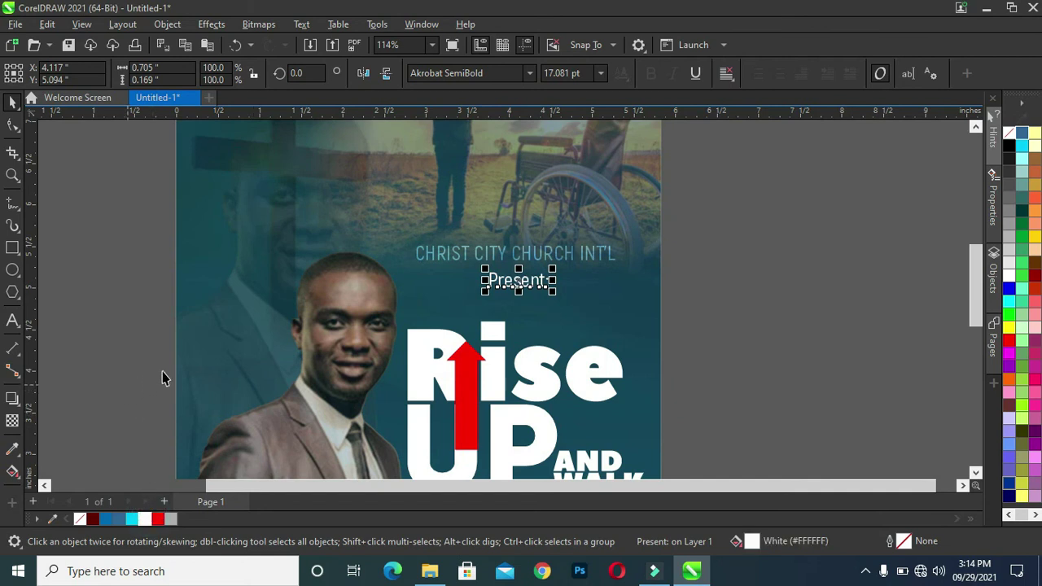
drag(975, 308, 975, 319)
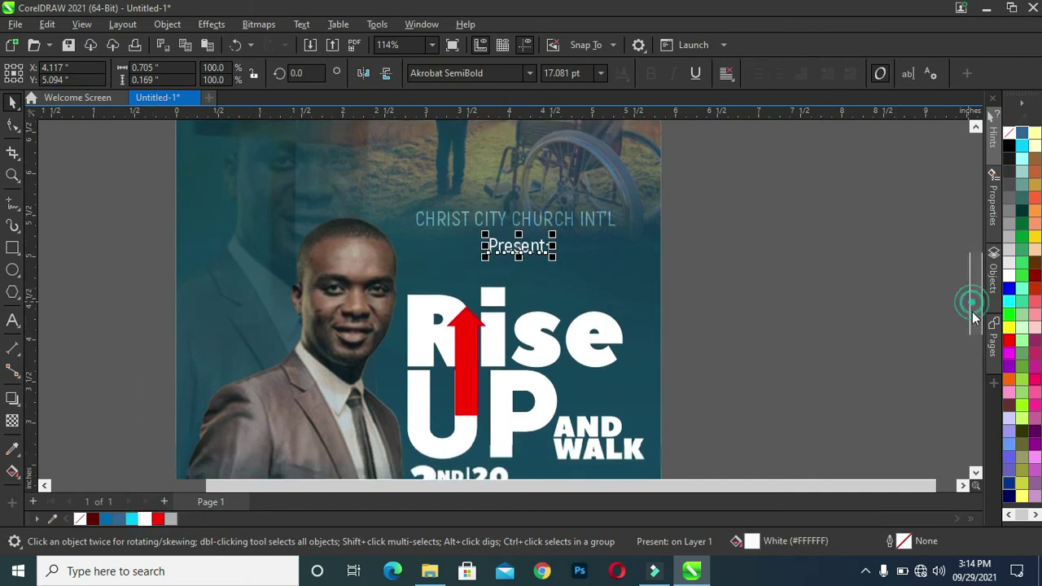
click(809, 308)
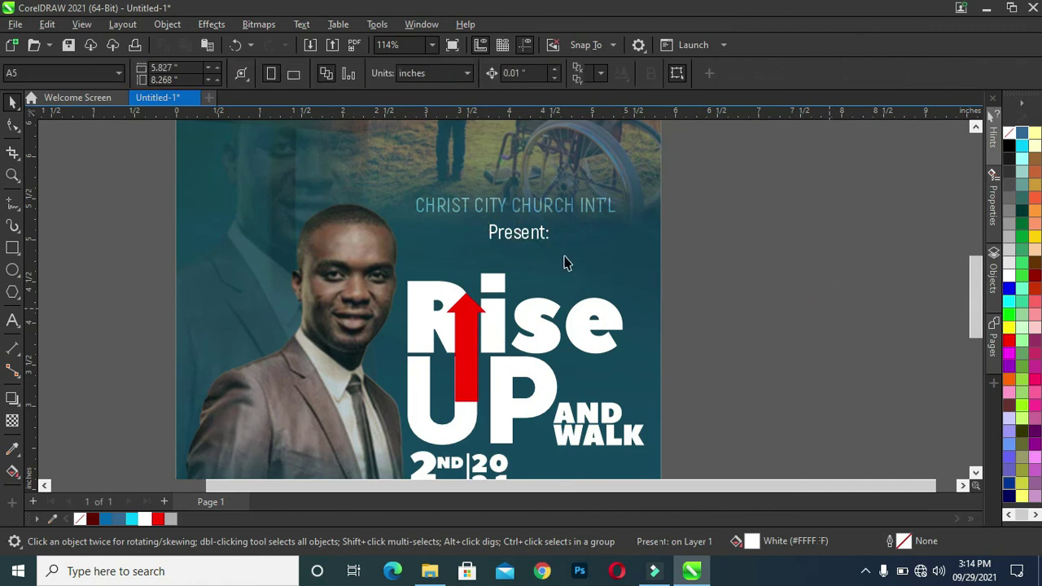
Give the 'Present:' text an Overlay-mode transparency so it blends into the teal.
click(511, 244)
click(12, 421)
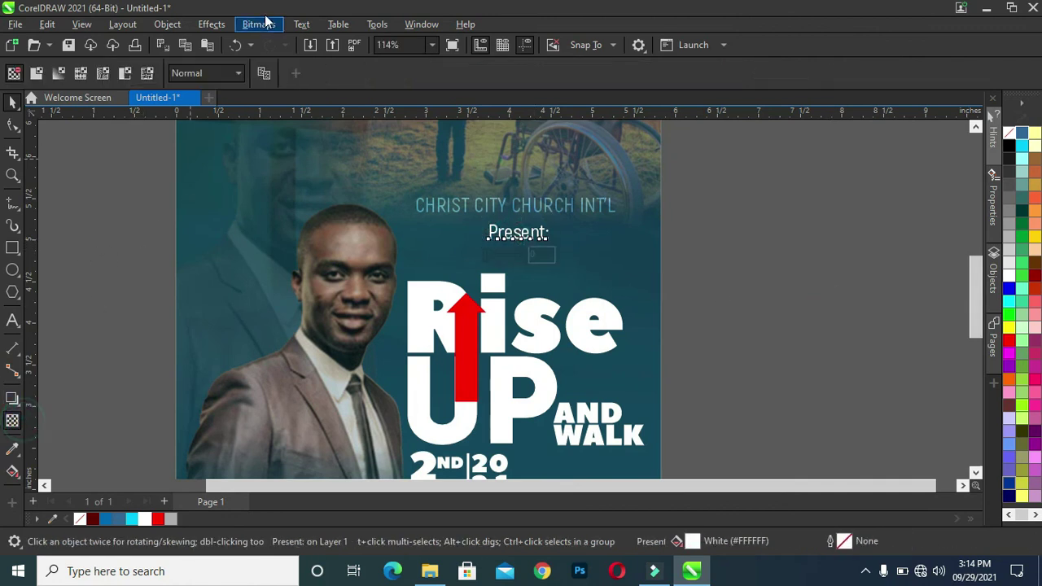
click(207, 73)
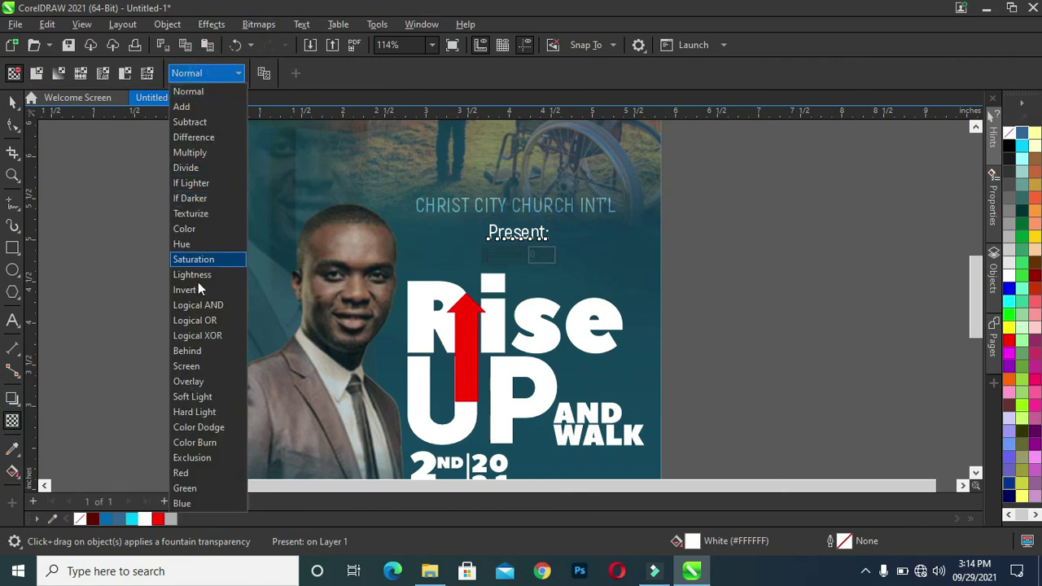
click(194, 381)
click(12, 101)
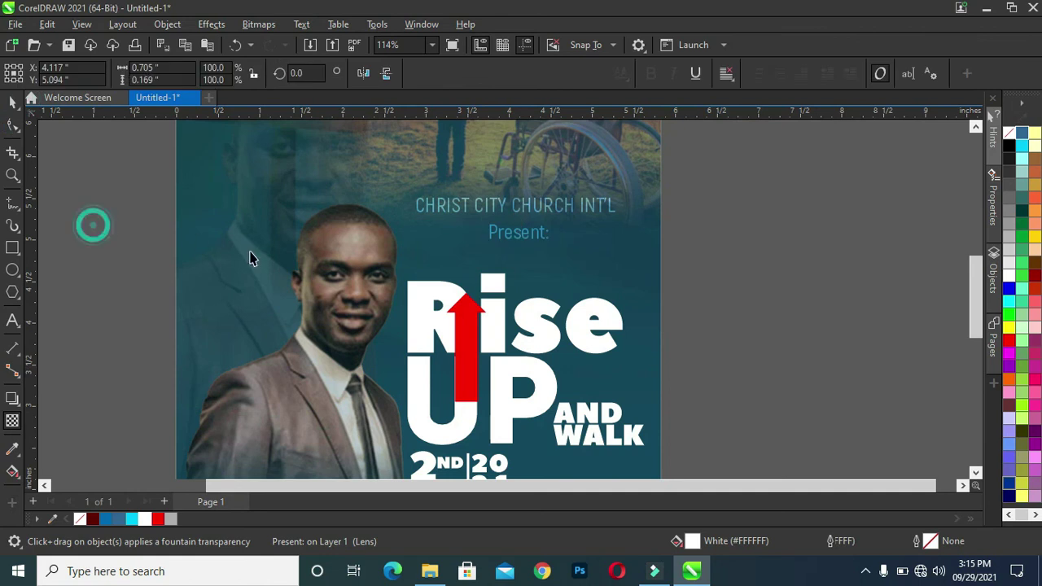
key(Escape)
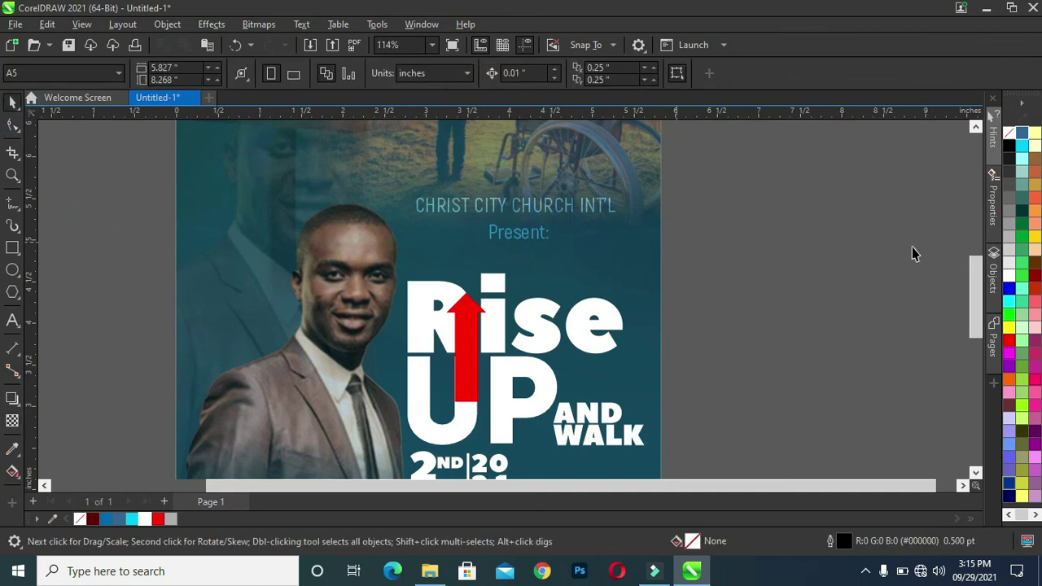
drag(980, 276, 980, 283)
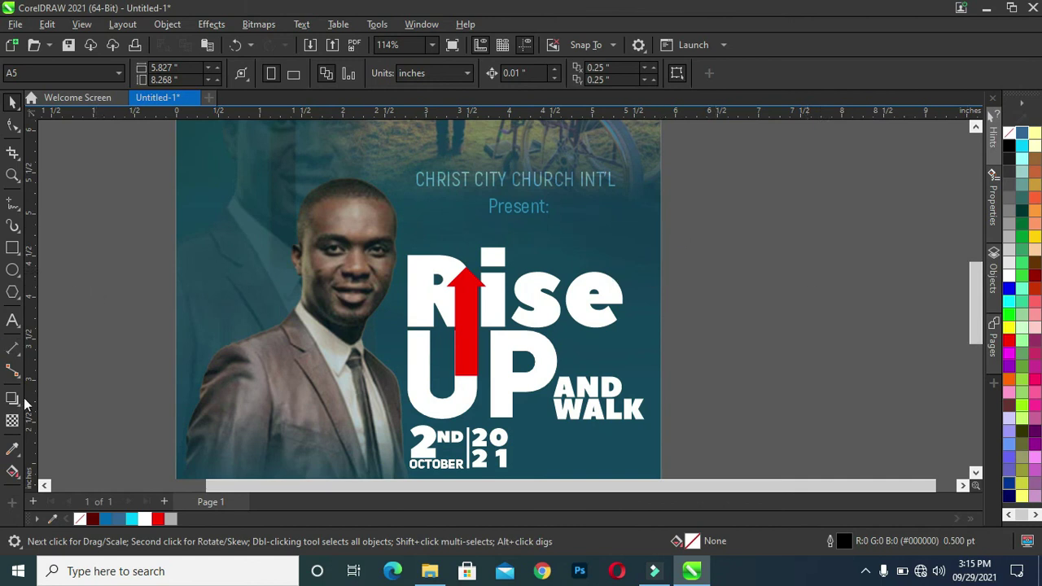
click(12, 248)
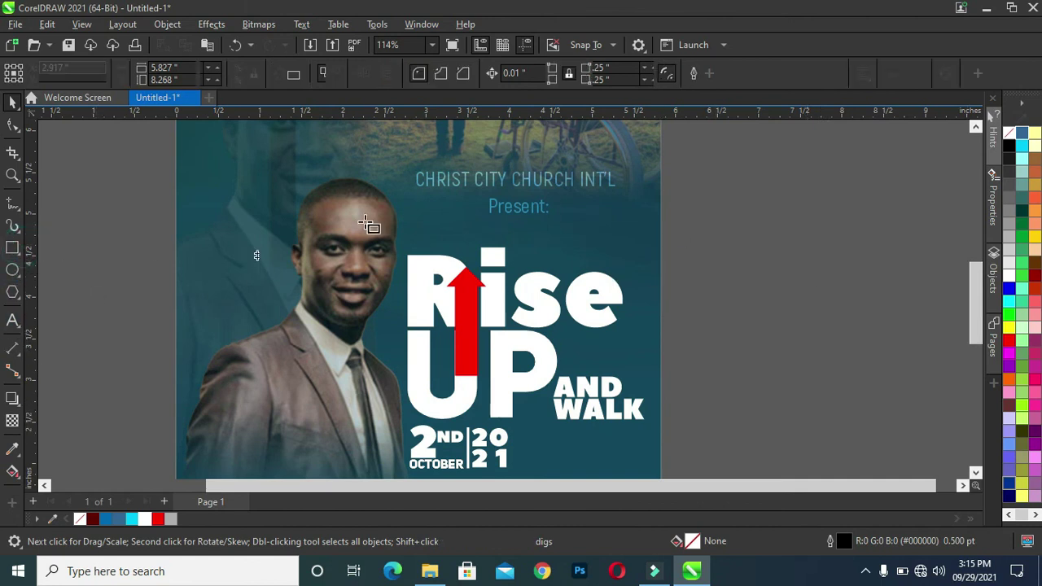
scroll(480, 205, up, 3)
Draw a rectangle around 'Present:', remove its outline and send it behind the text.
drag(466, 196, 633, 239)
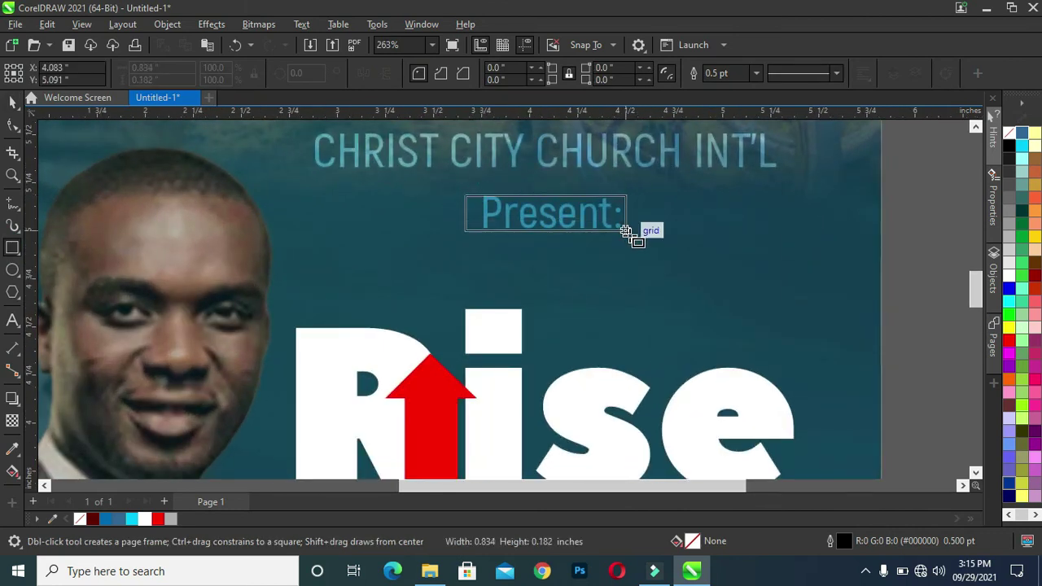
drag(633, 242, 635, 241)
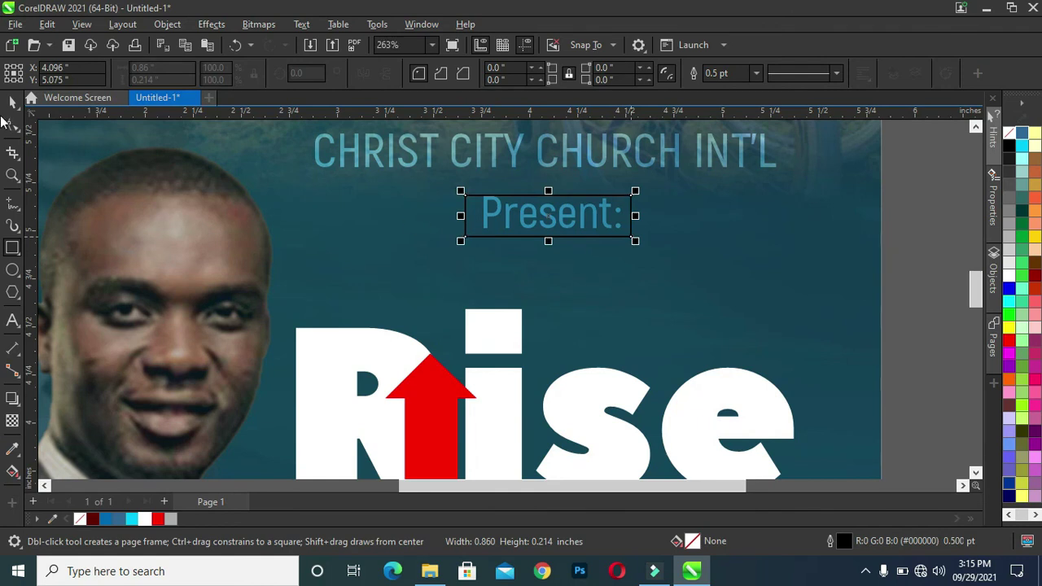
click(12, 101)
key(ctrl+Up)
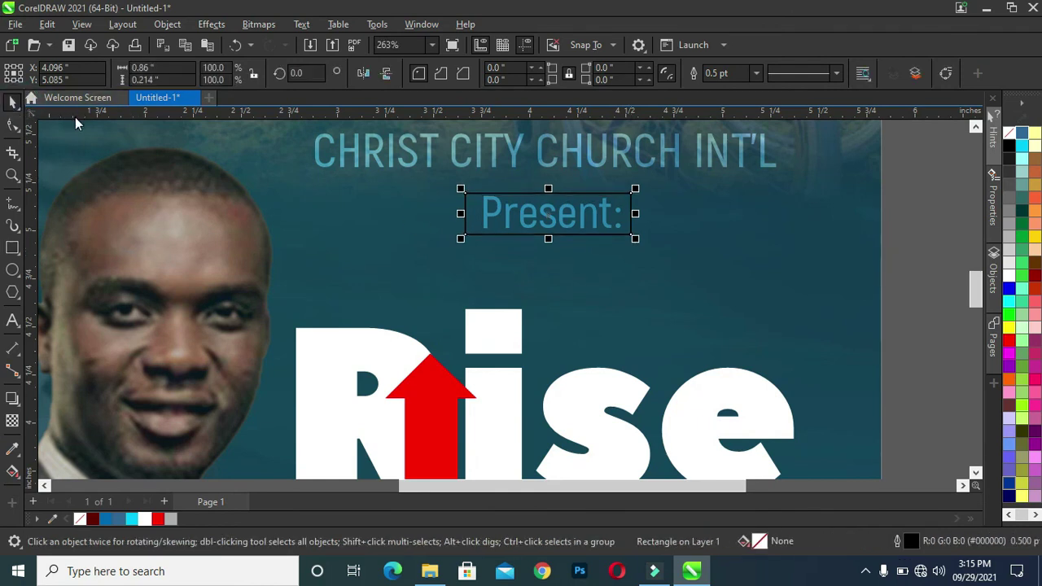
click(119, 518)
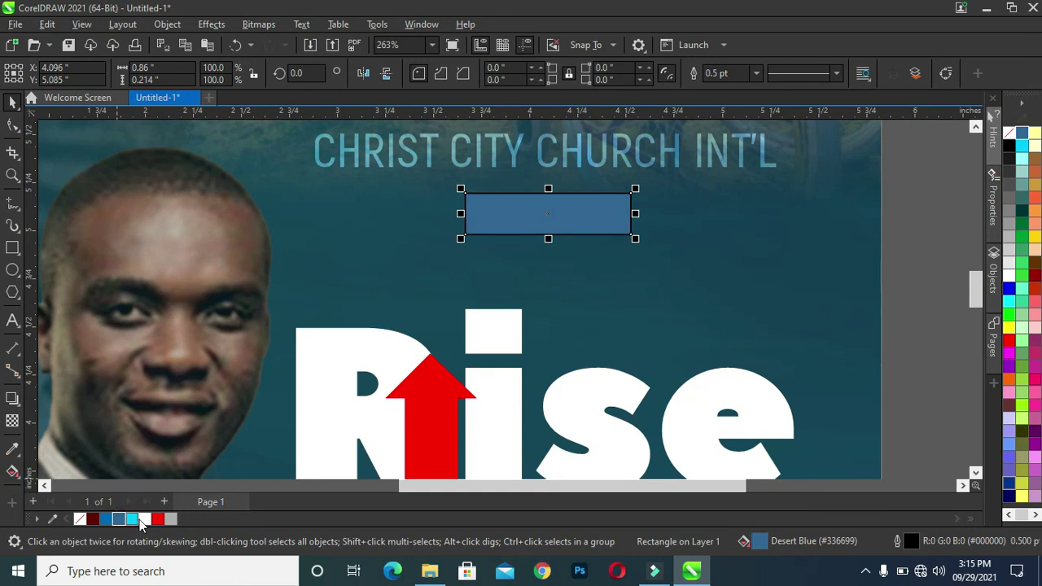
click(171, 519)
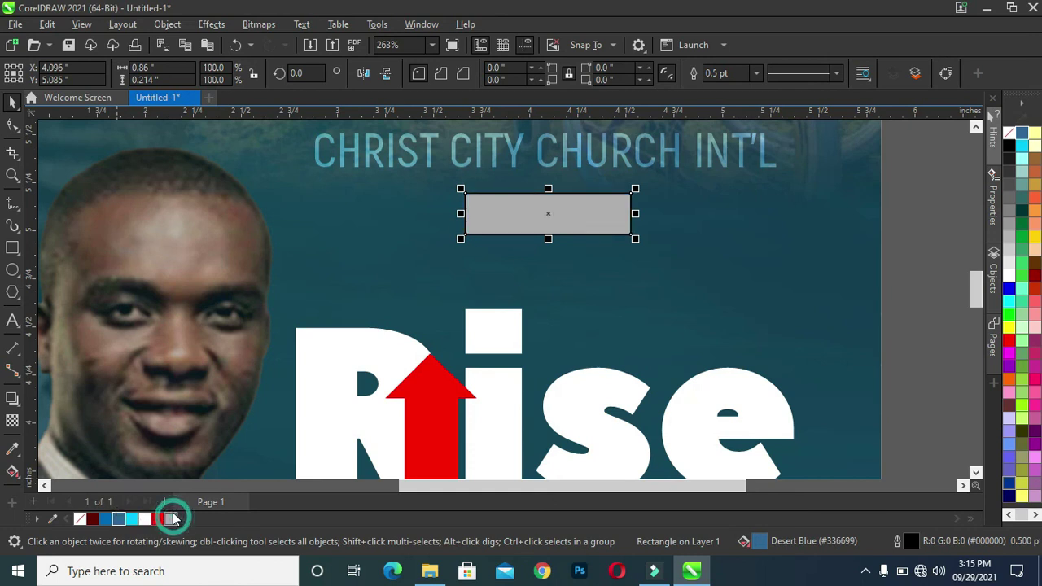
right_click(78, 518)
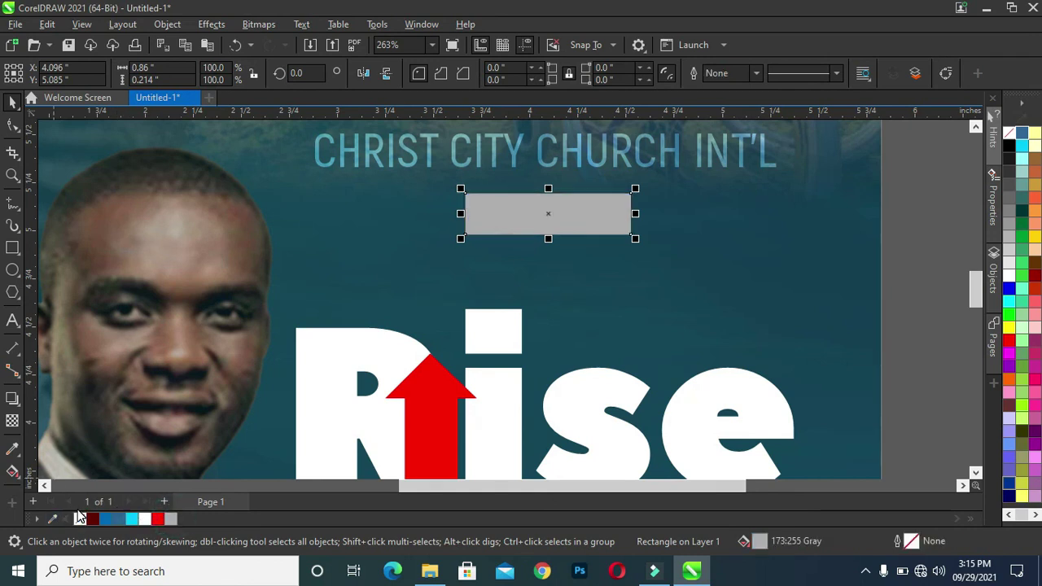
key(ctrl+Page_Down)
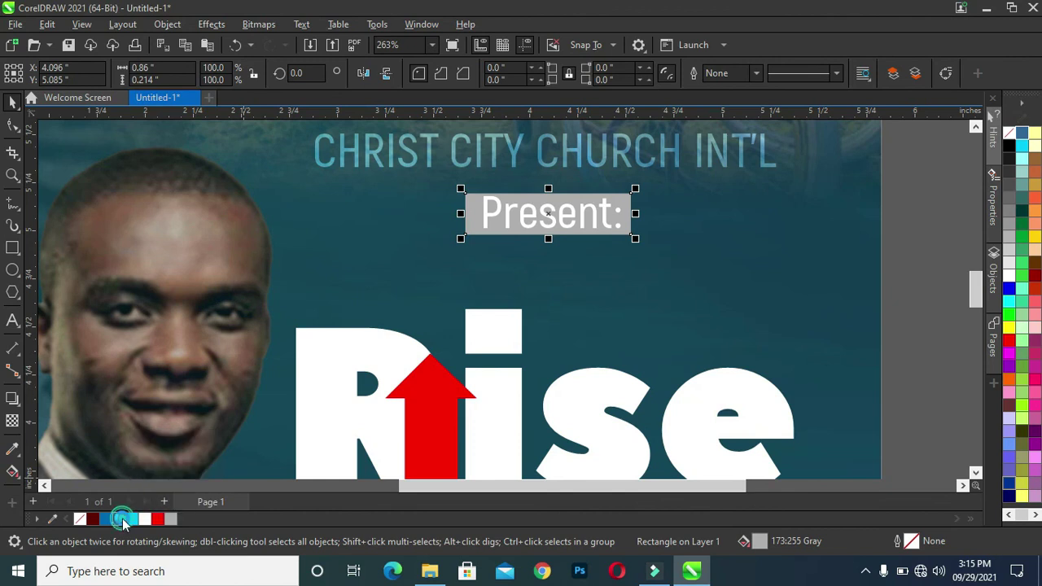
Fill the rectangle Desert Blue and make it about 72% transparent.
click(120, 520)
scroll(466, 277, down, 1)
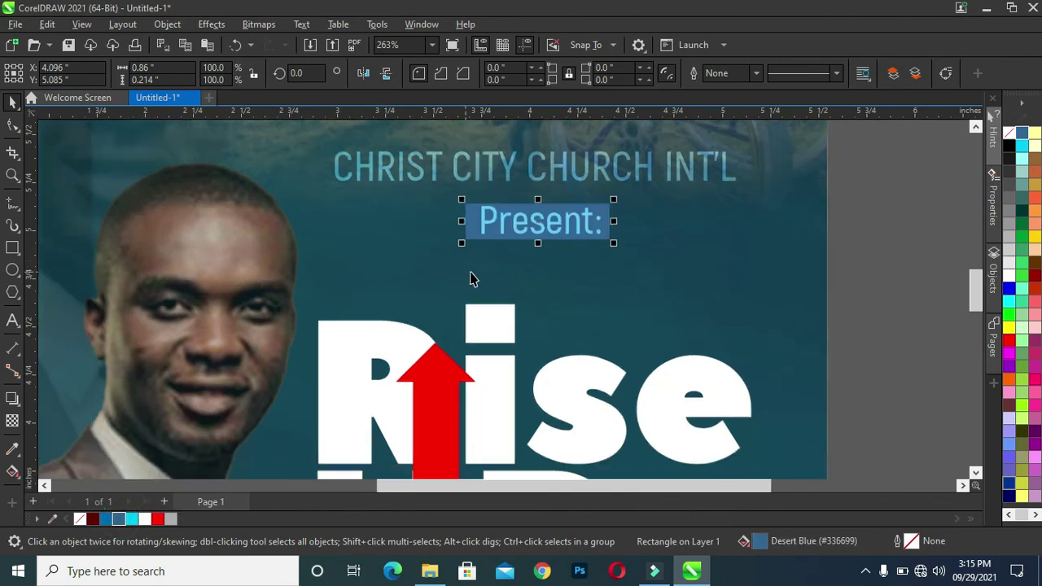
click(12, 421)
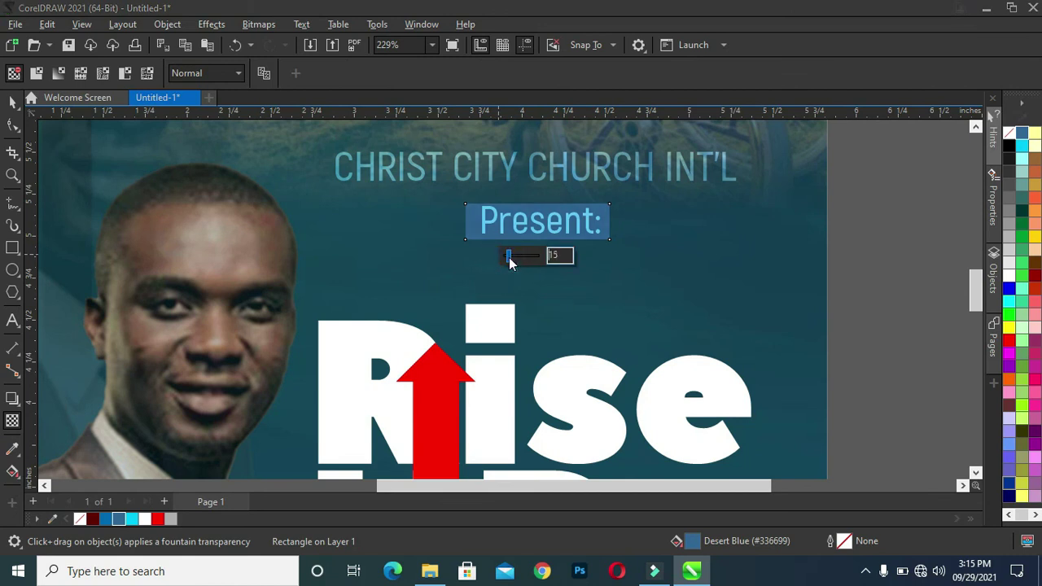
drag(509, 258, 529, 262)
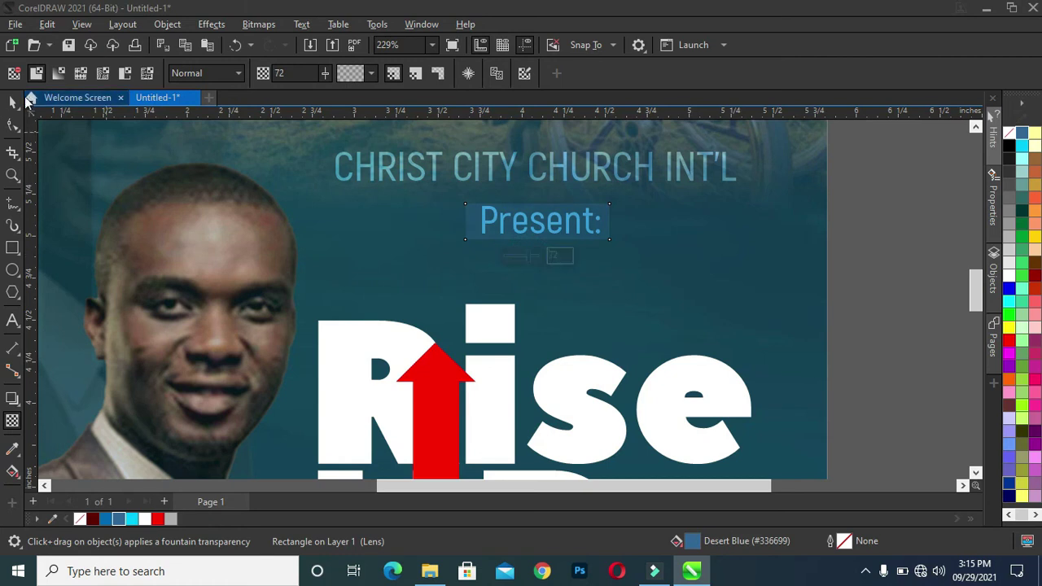
click(12, 101)
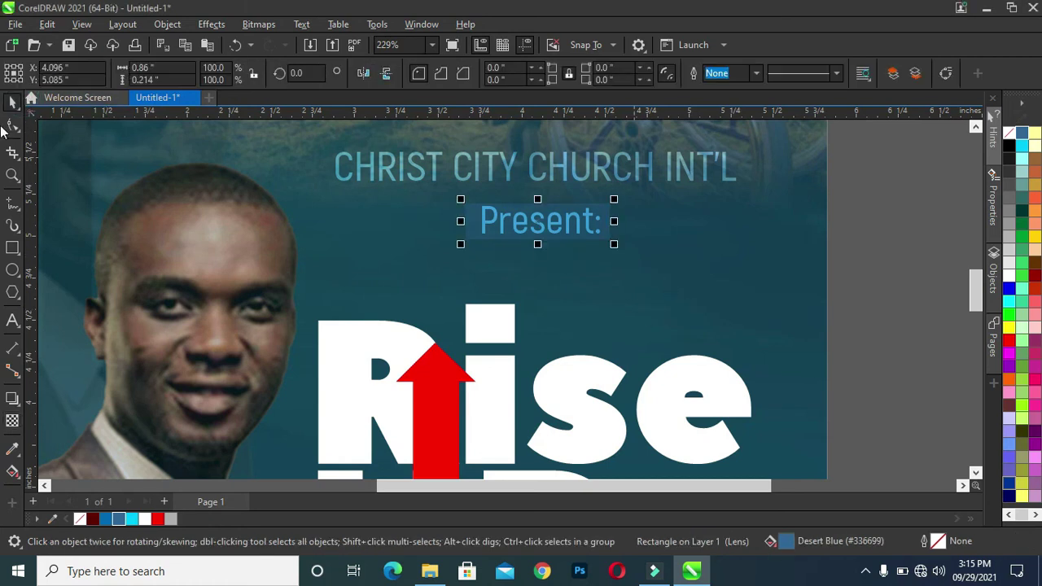
click(13, 125)
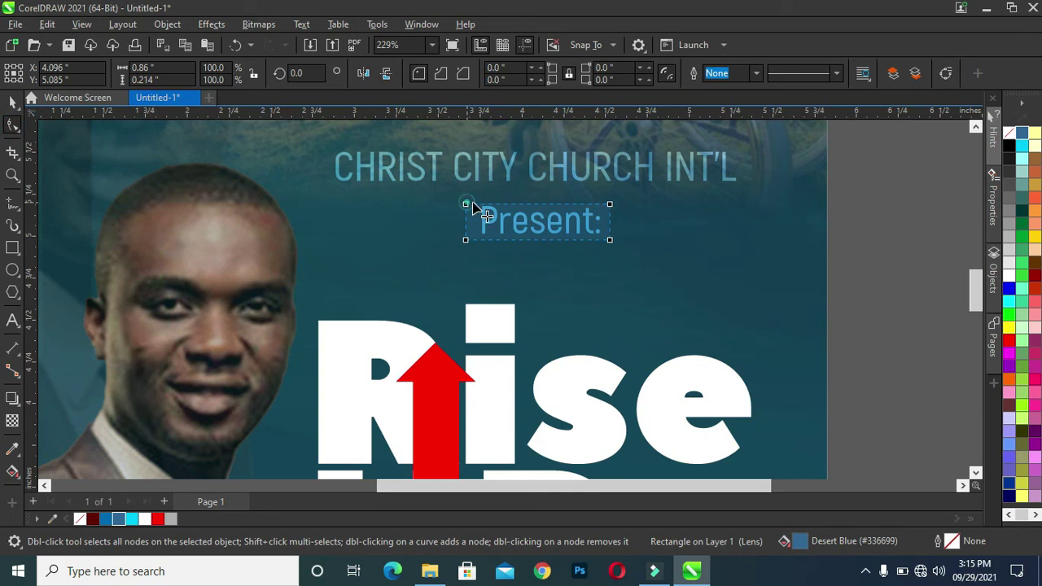
Round the box's corners and narrow it to 0.481 inch behind 'Pres'.
drag(466, 204, 477, 205)
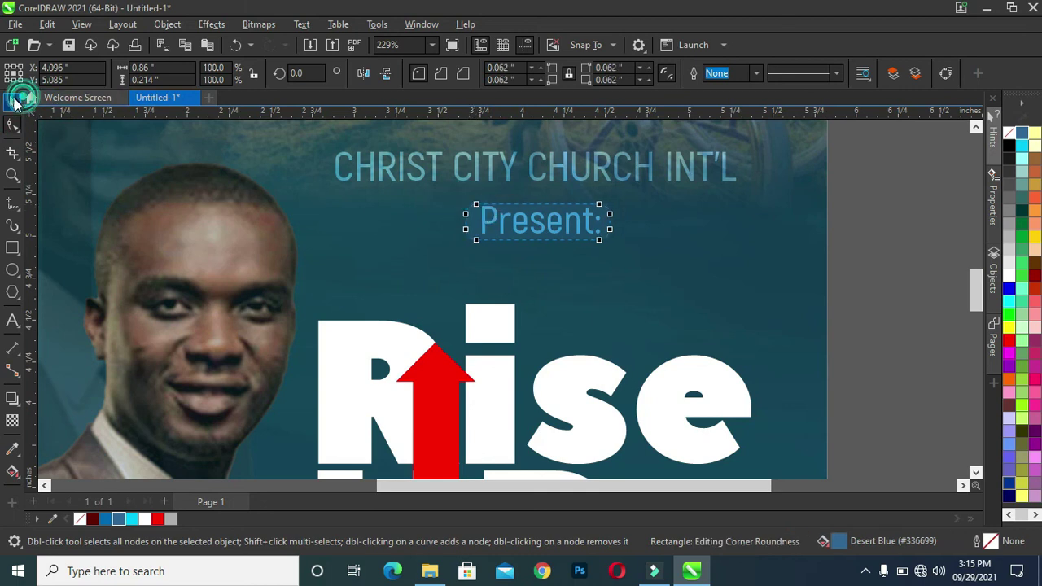
click(12, 102)
scroll(618, 232, up, 1)
scroll(603, 220, up, 2)
click(597, 218)
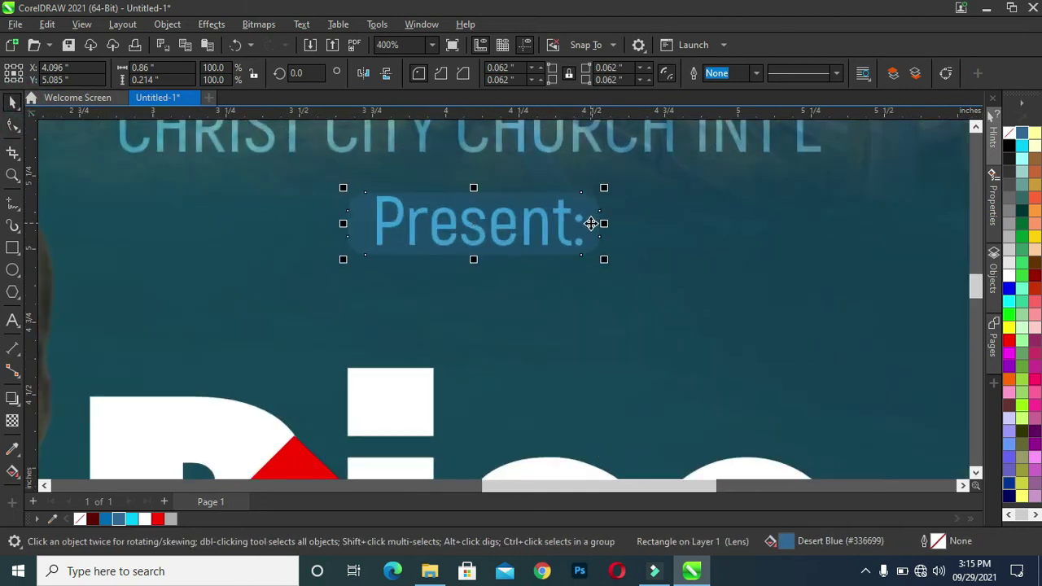
drag(604, 224, 493, 227)
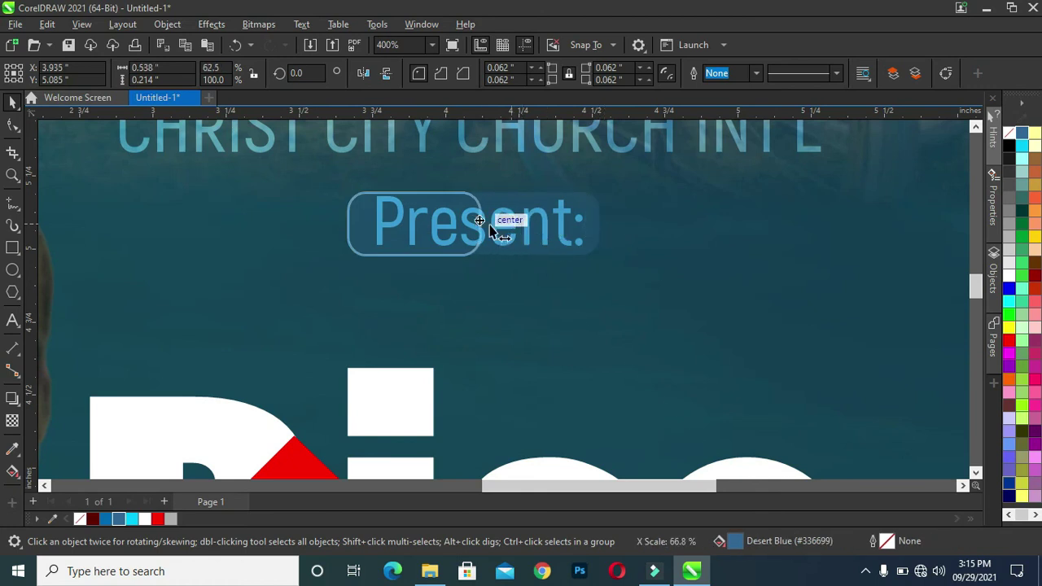
drag(493, 226, 497, 228)
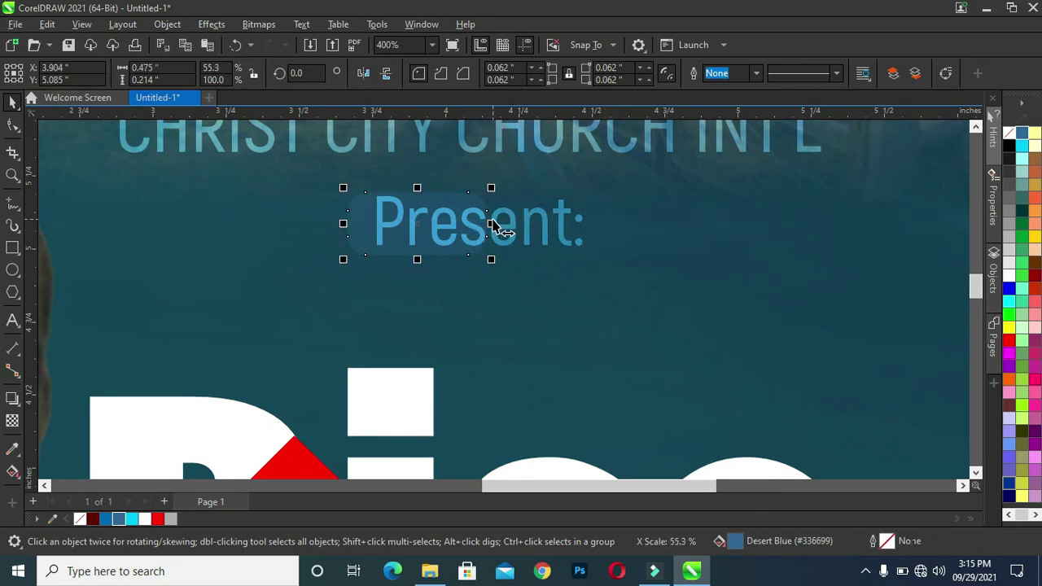
right_click(497, 232)
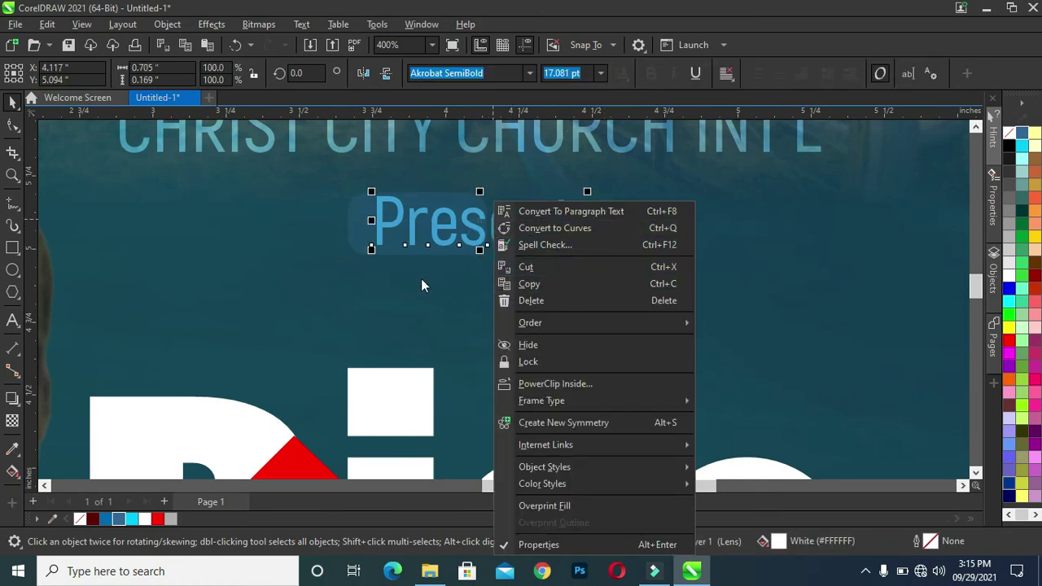
click(410, 284)
click(565, 236)
drag(604, 224, 493, 233)
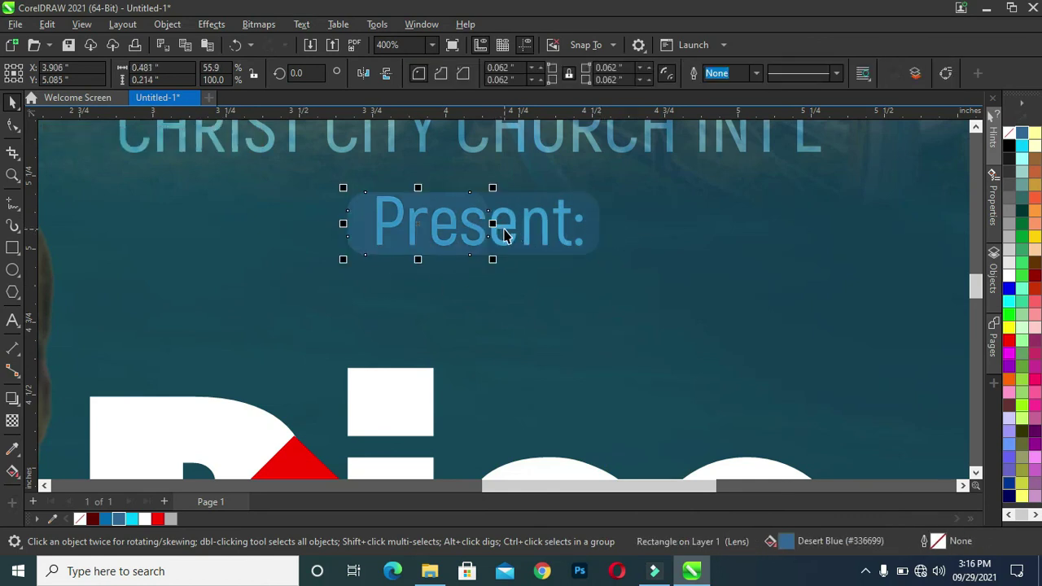
Recolour the box from white through lighter blues to medium blue #3589C8.
click(145, 520)
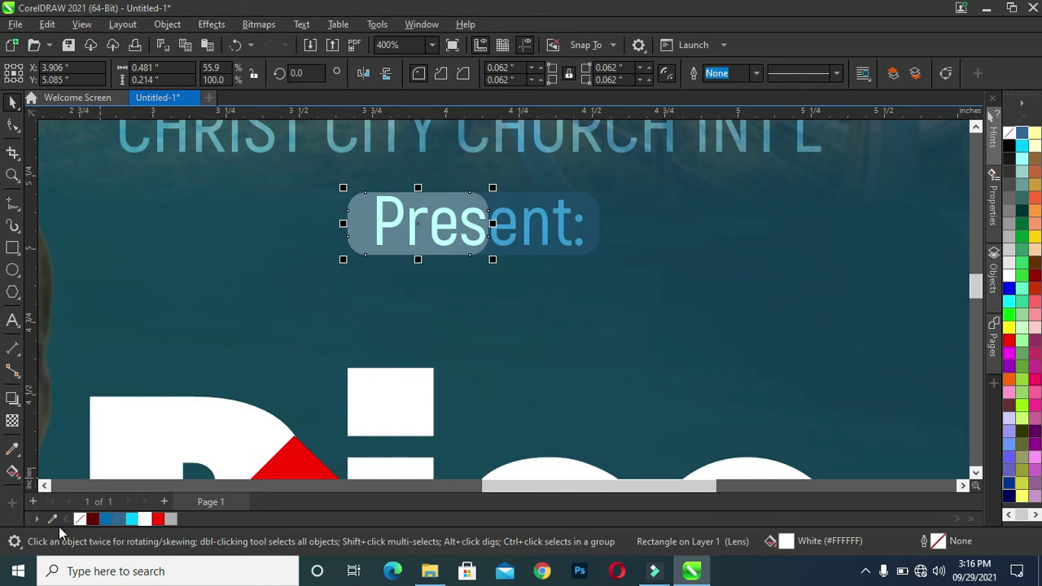
click(106, 520)
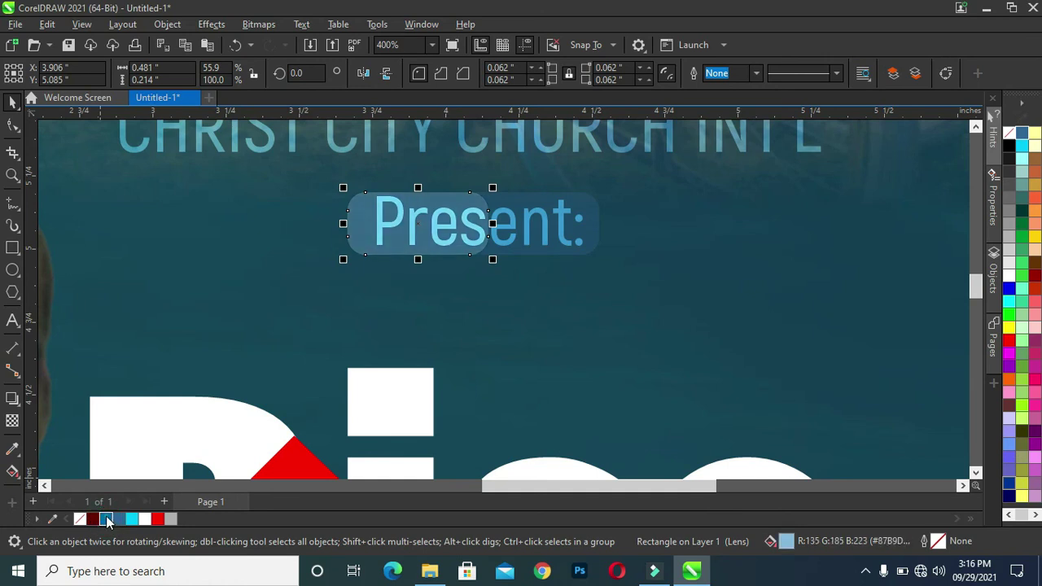
click(106, 518)
click(107, 520)
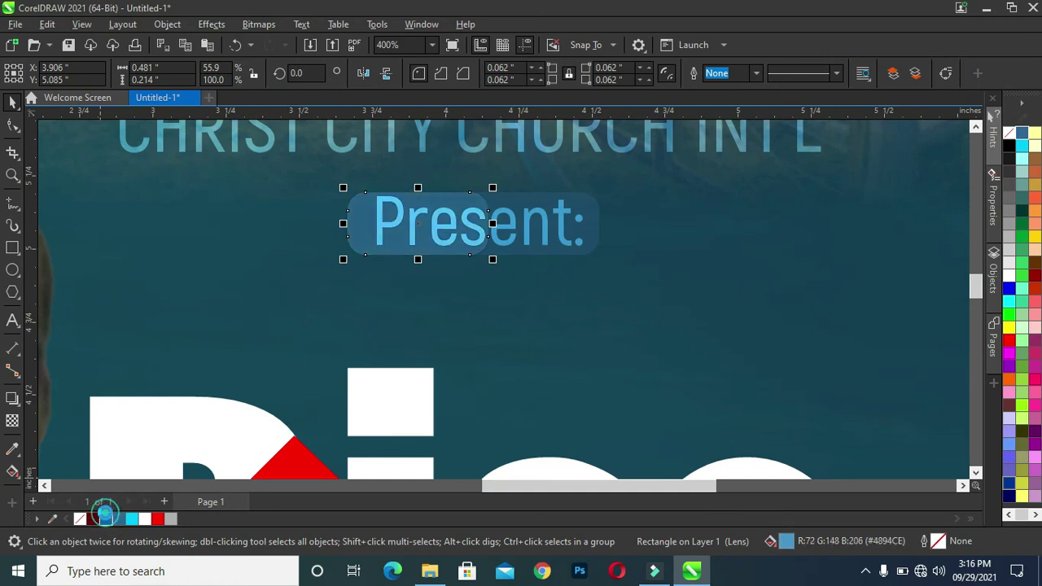
scroll(531, 284, down, 1)
scroll(679, 293, down, 1)
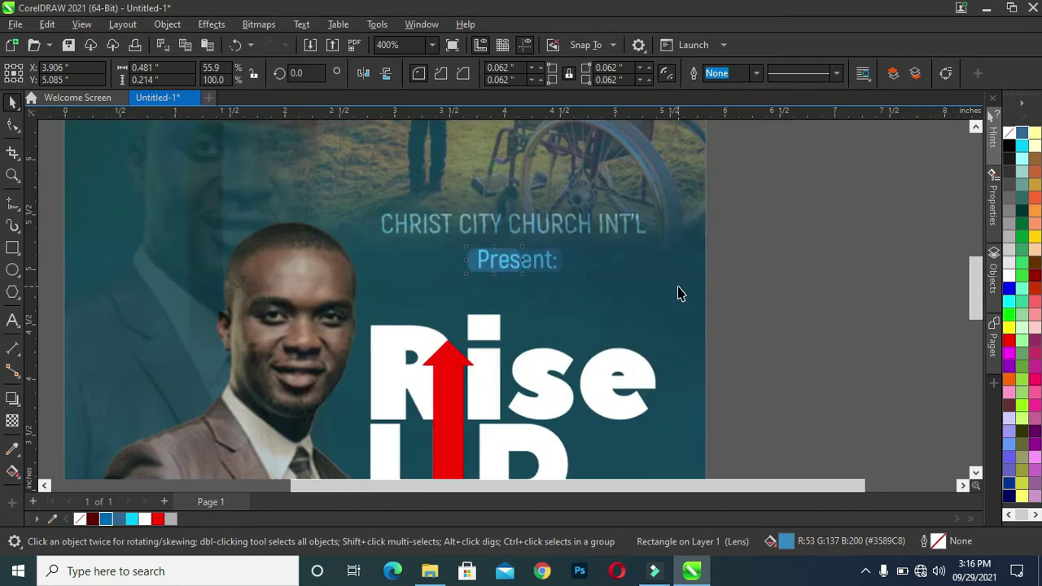
click(780, 318)
scroll(780, 318, down, 1)
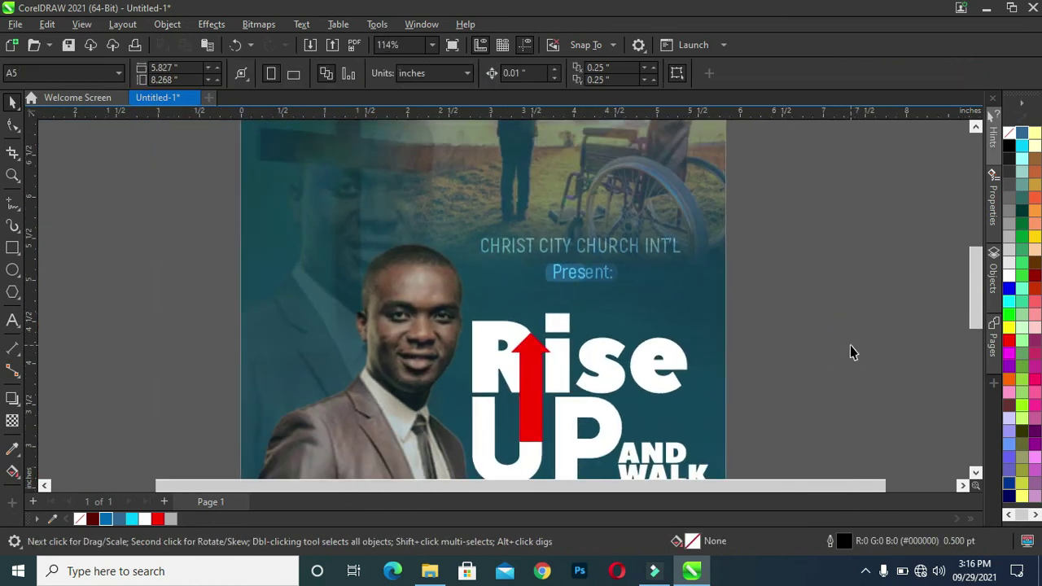
scroll(852, 354, down, 2)
click(65, 133)
Nudge the wide top photo inside the background up slightly.
click(432, 163)
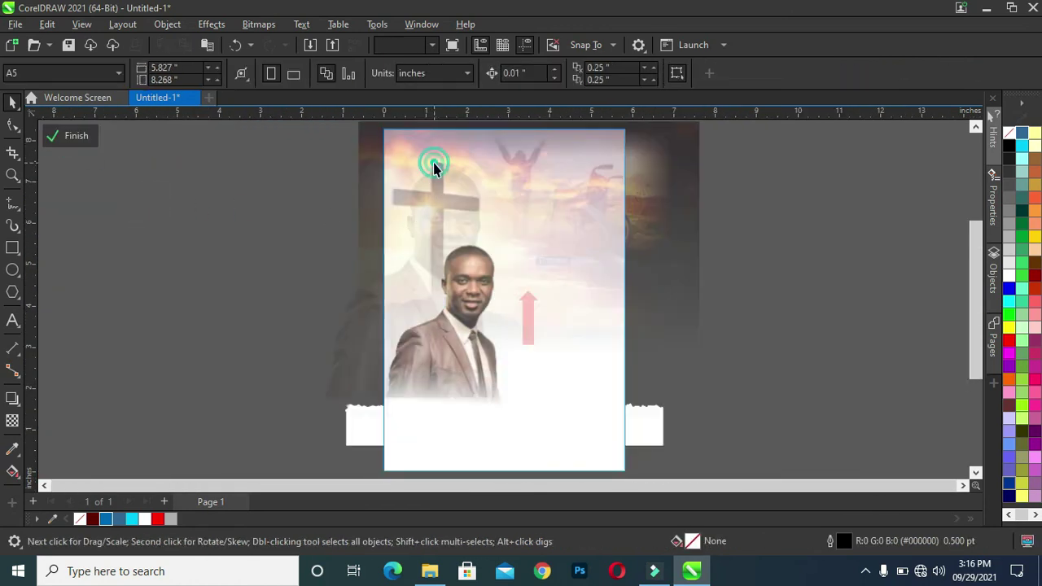
click(416, 162)
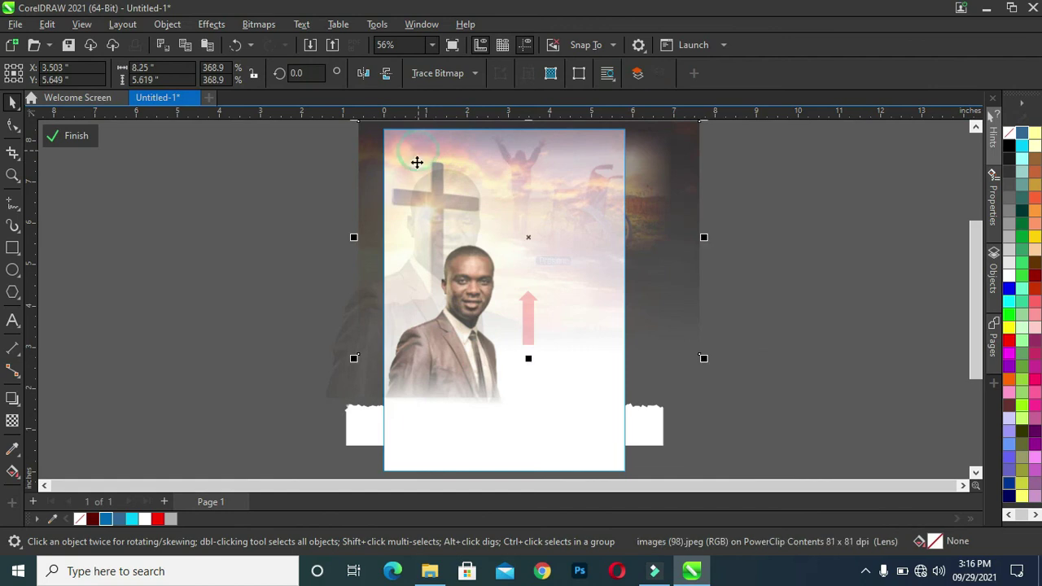
click(398, 200)
click(677, 179)
drag(677, 179, 677, 175)
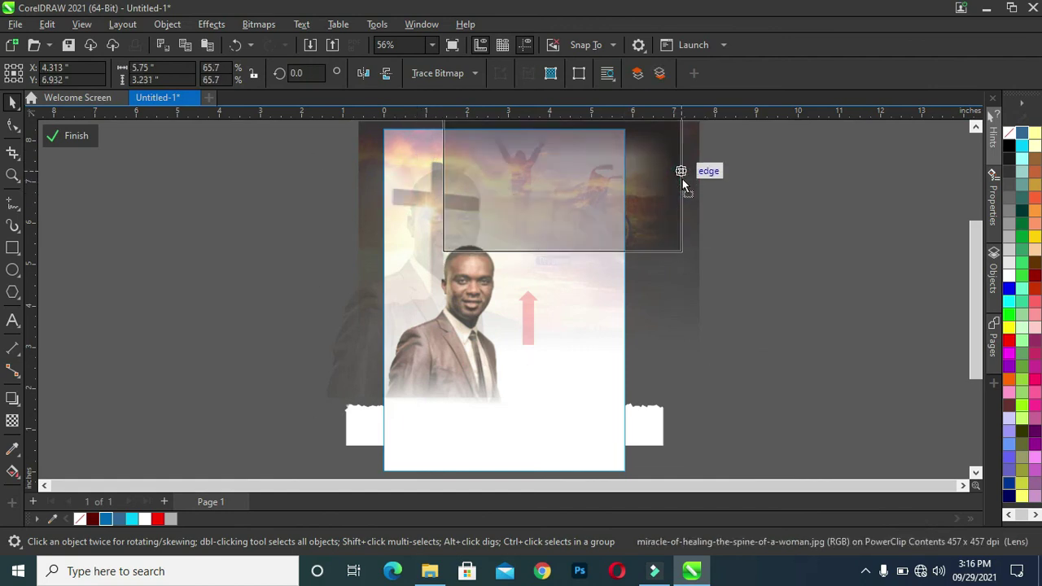
Move the cross image higher and finish editing the PowerClip contents.
click(693, 313)
mouse_move(693, 317)
mouse_down()
mouse_move(696, 296)
mouse_move(674, 290)
mouse_move(681, 284)
mouse_up()
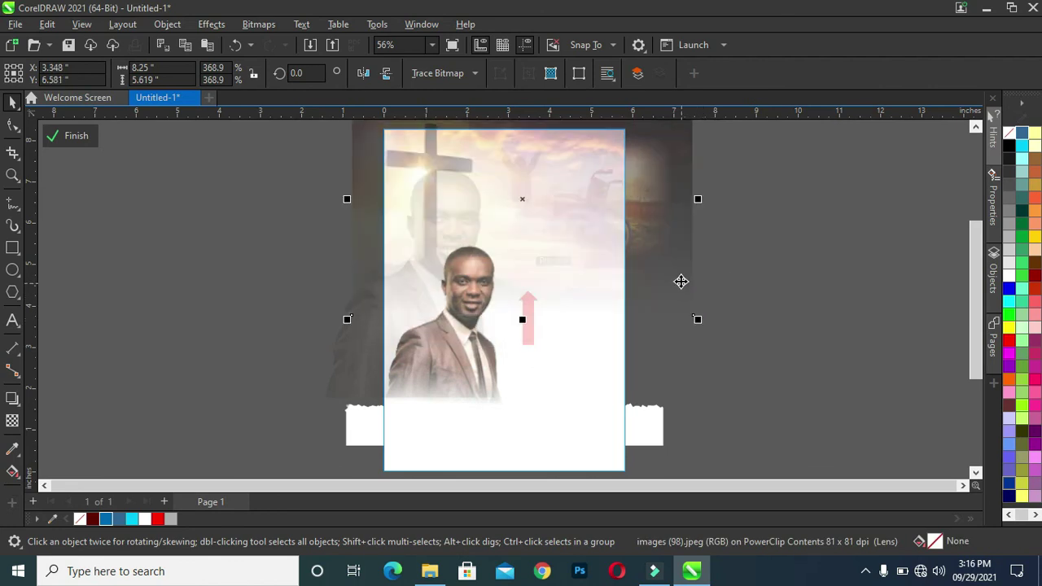
click(782, 323)
click(806, 299)
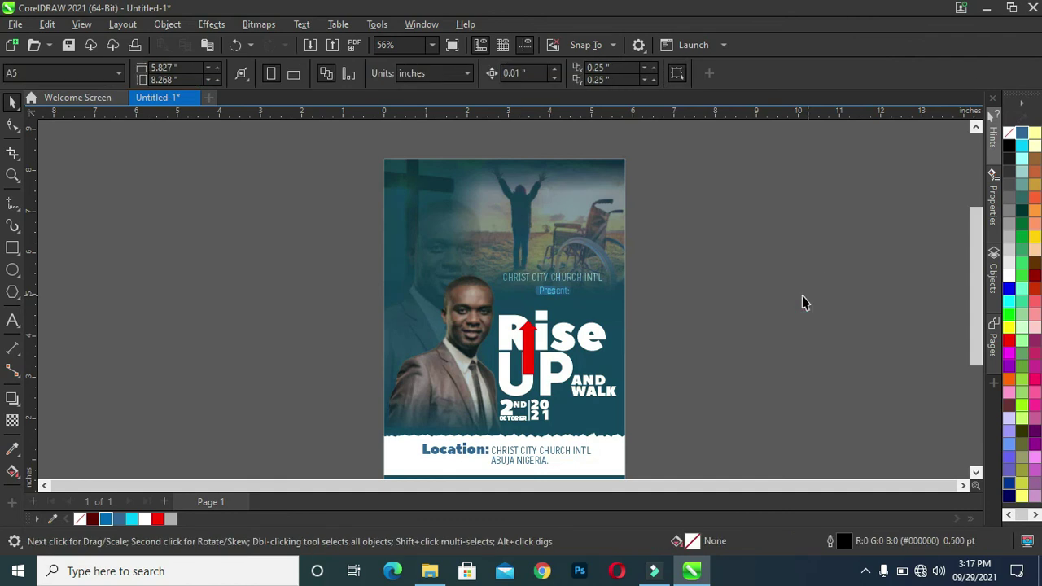
scroll(974, 343, up, 1)
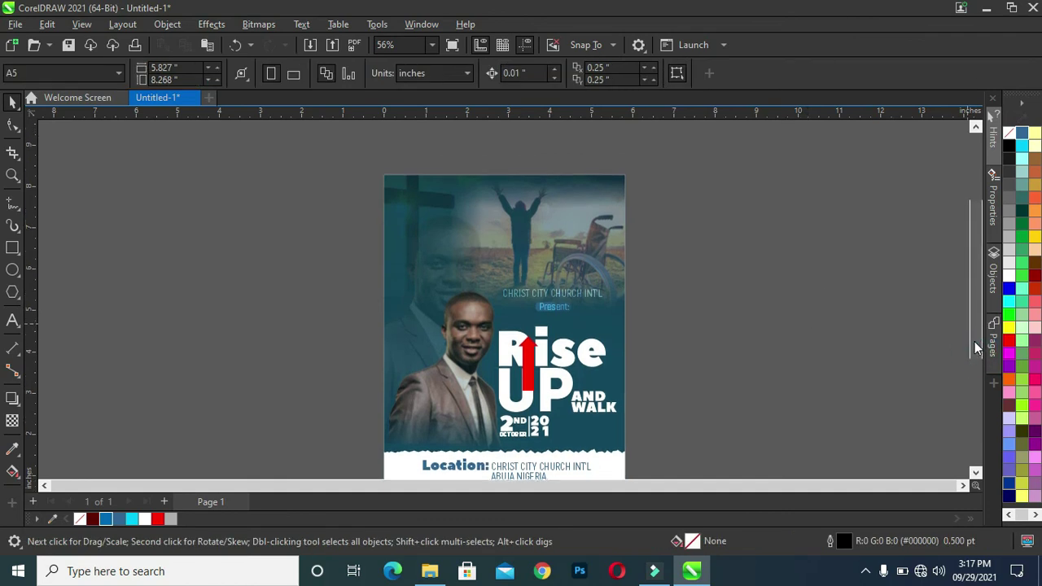
scroll(973, 342, down, 2)
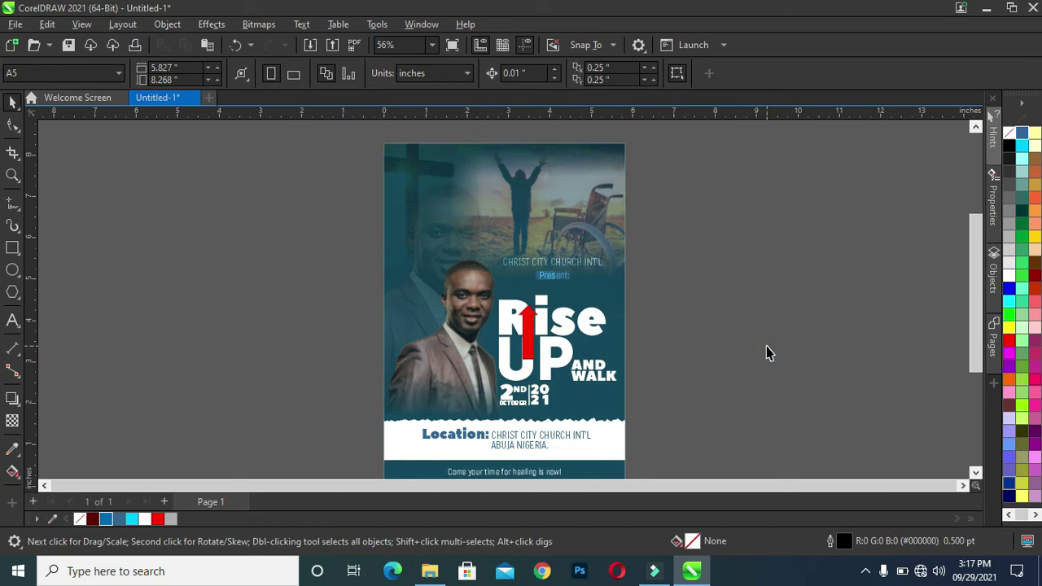
Copy the cross-on-the-rays image from the RISE AND WALK folder, then minimize Explorer.
click(427, 574)
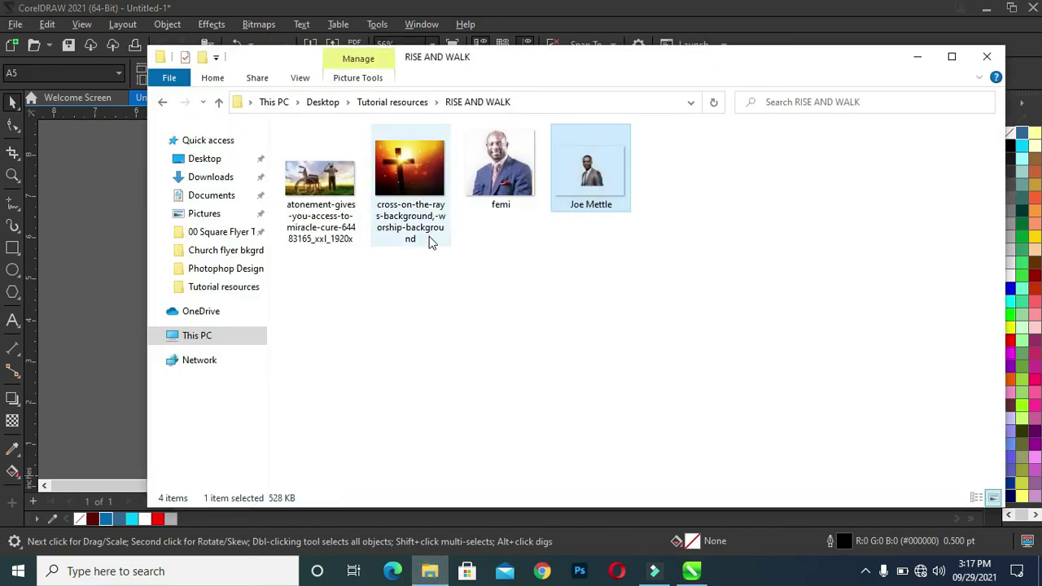
click(412, 182)
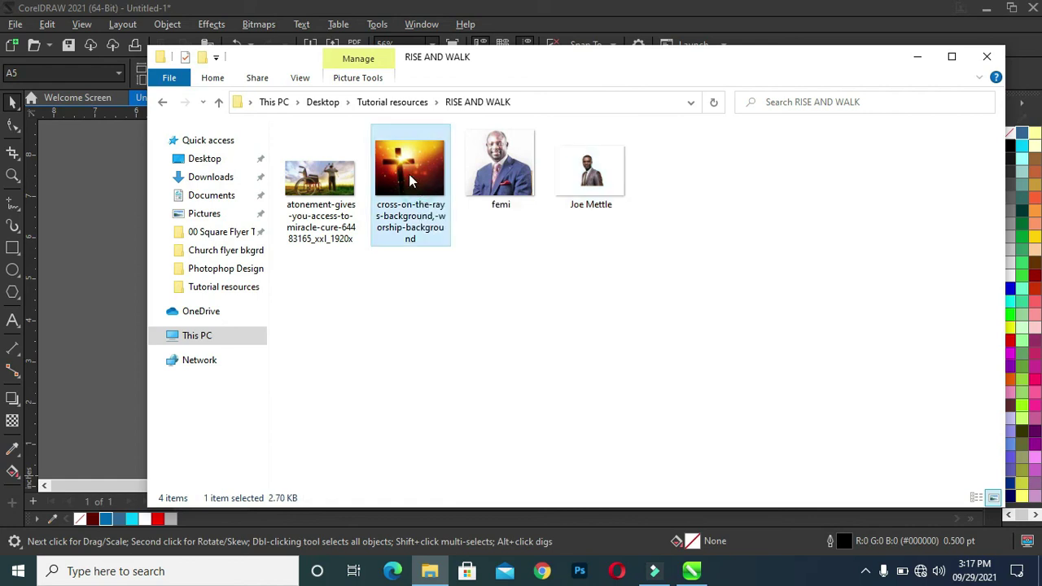
right_click(408, 173)
click(465, 468)
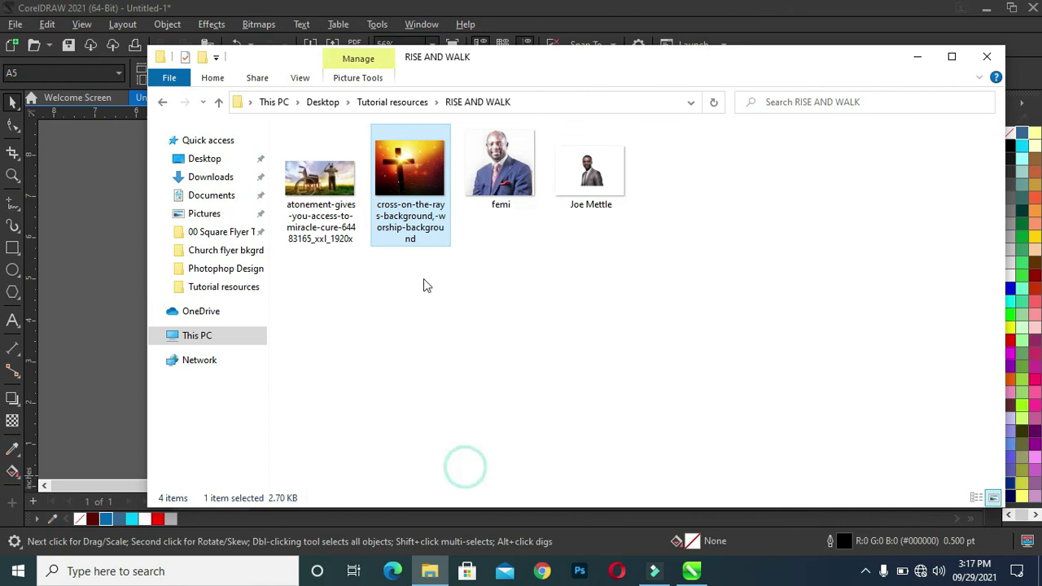
click(931, 57)
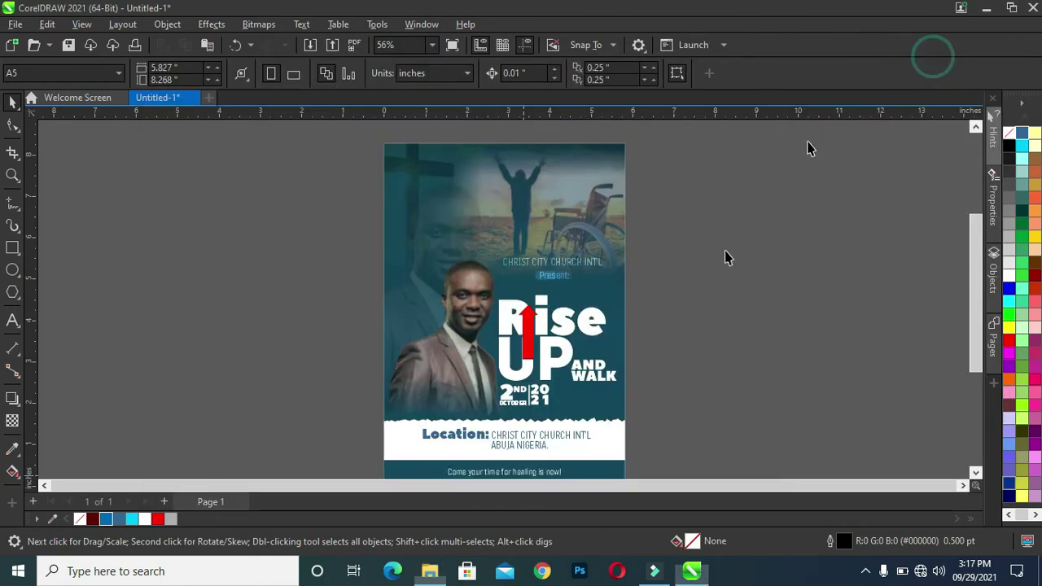
Paste the sunset image and position it at the top of the flyer.
key(ctrl+v)
key(F10)
click(13, 99)
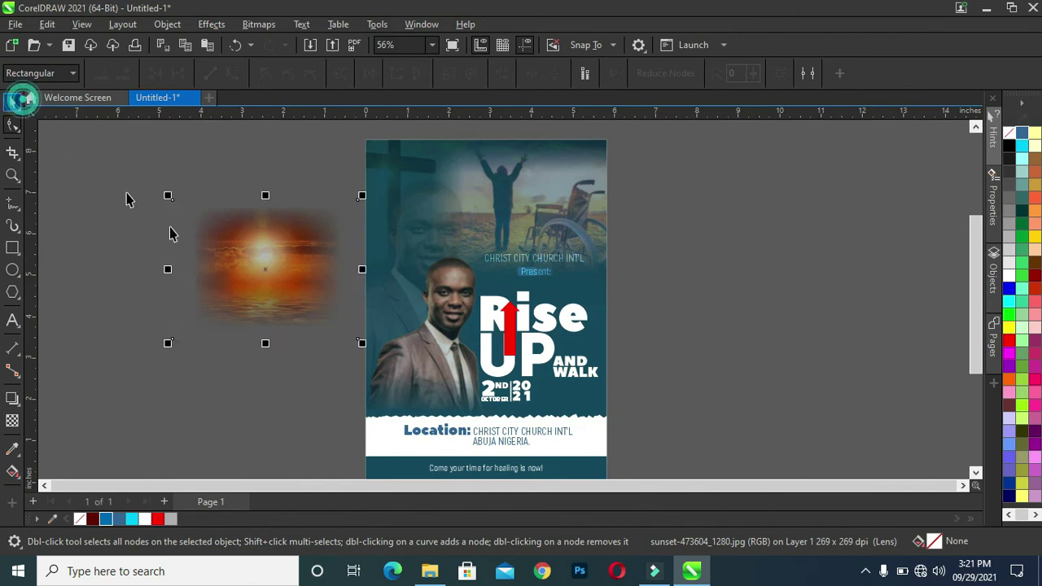
mouse_move(268, 276)
mouse_down()
mouse_move(511, 174)
mouse_move(534, 153)
mouse_move(522, 170)
mouse_up()
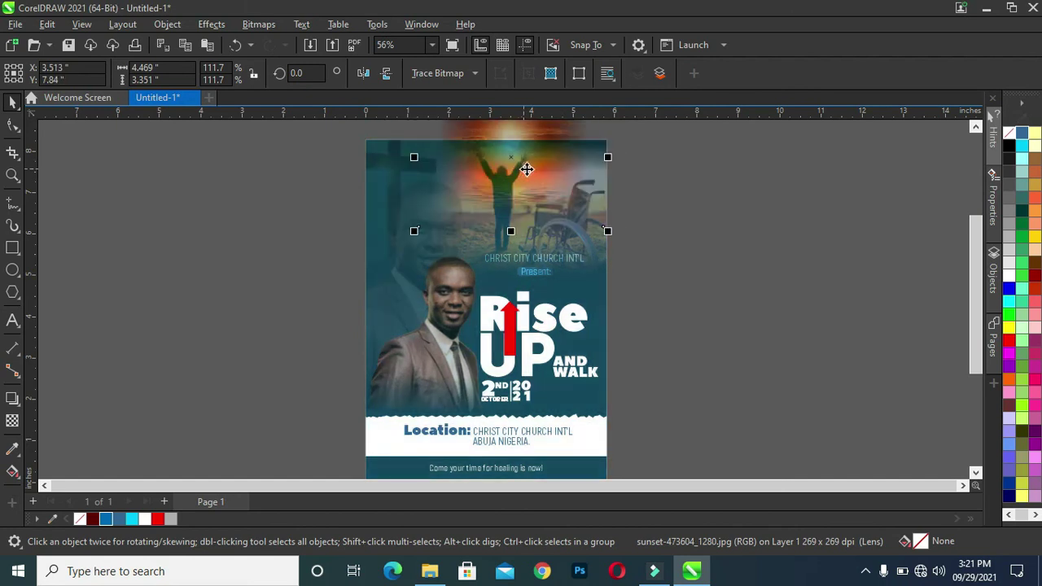
scroll(976, 271, up, 2)
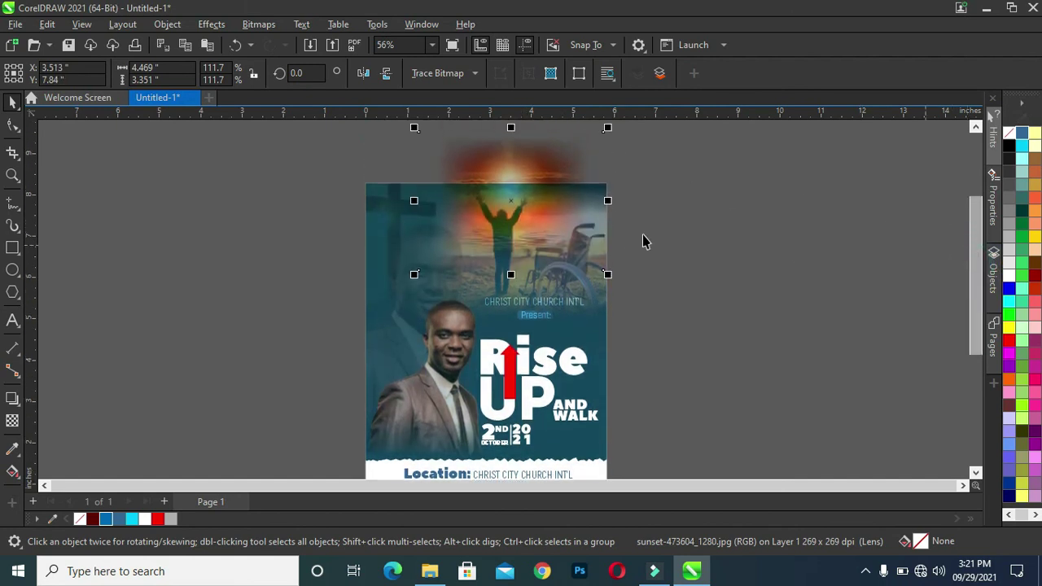
scroll(465, 168, up, 1)
scroll(465, 169, up, 2)
click(537, 167)
click(542, 170)
drag(543, 170, 547, 172)
PowerClip the sunset image inside the flyer background rectangle.
right_click(546, 177)
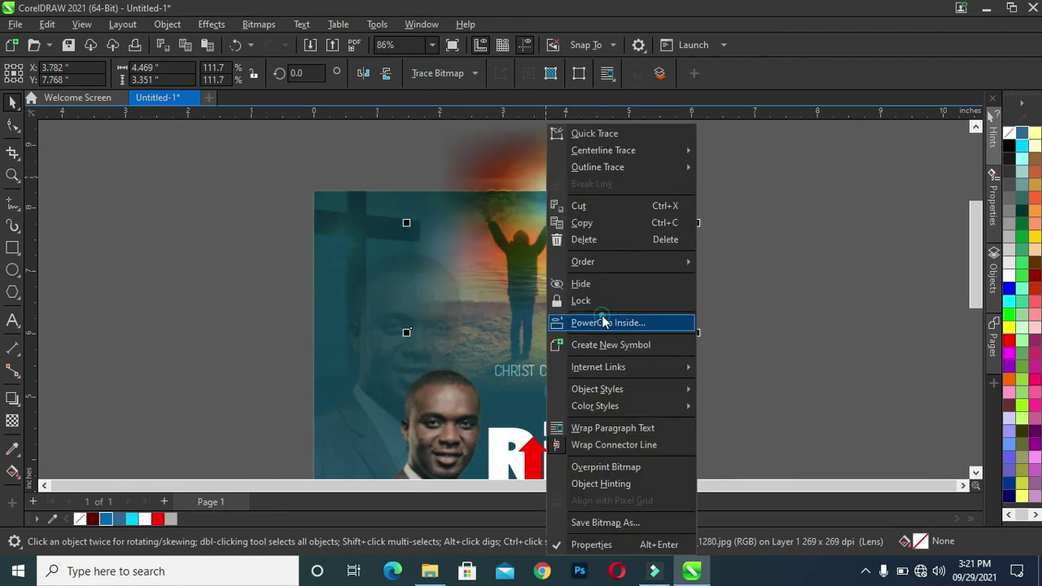
click(603, 321)
click(348, 434)
click(227, 331)
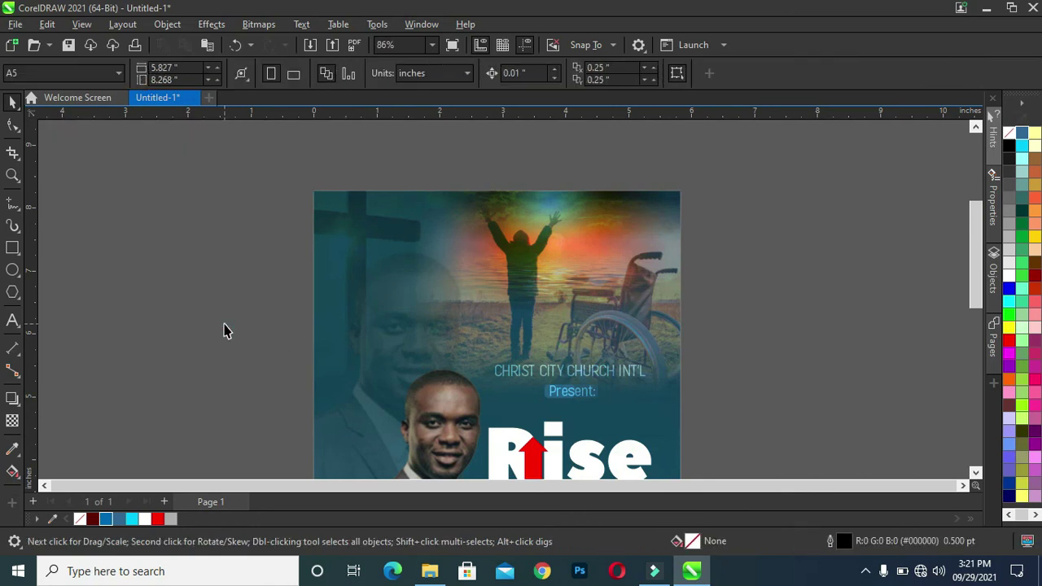
key(shift+F4)
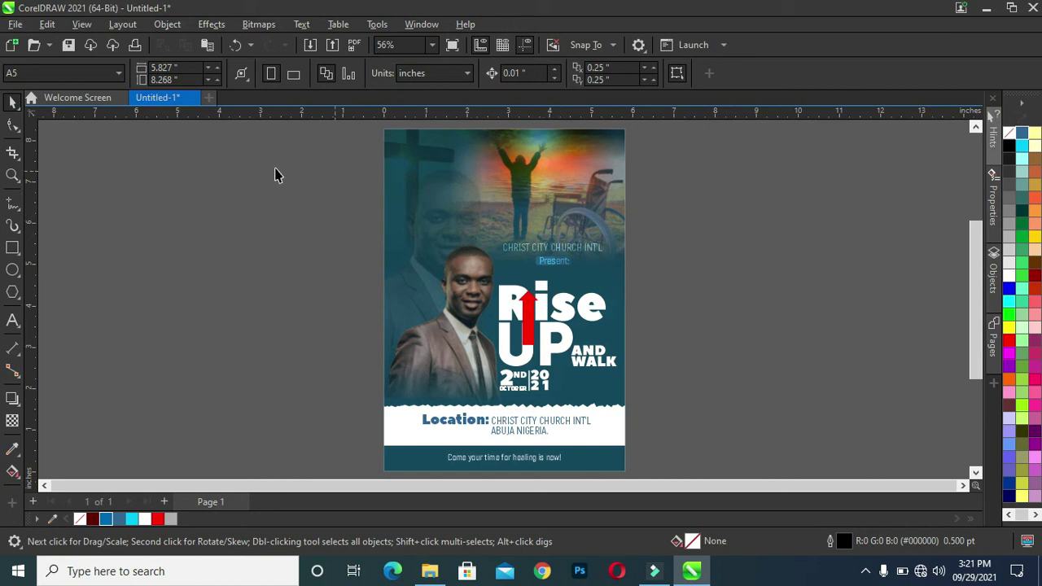
Enter PowerClip editing on the flyer background and select the sunset image inside.
click(480, 181)
click(65, 135)
click(549, 164)
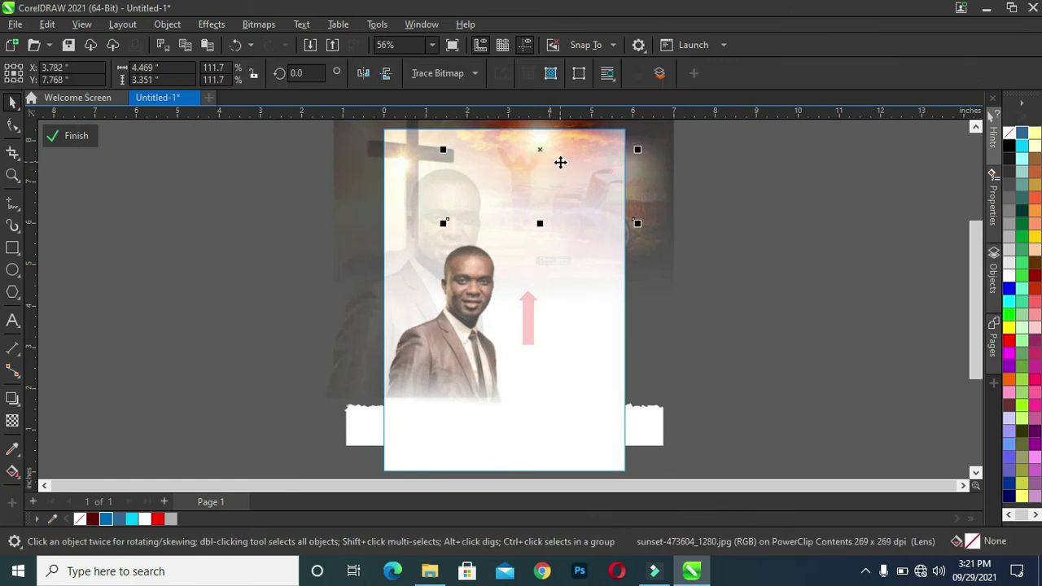